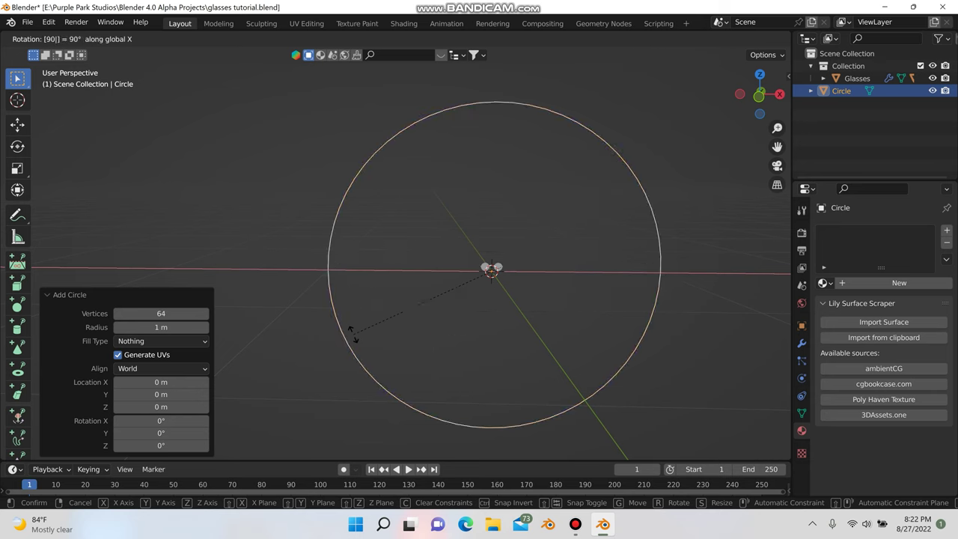
Rotate the circle 90° around the global X axis and scale it down to roughly the width of the reference glasses
click(369, 335)
scroll(452, 336, up, 2)
key(s)
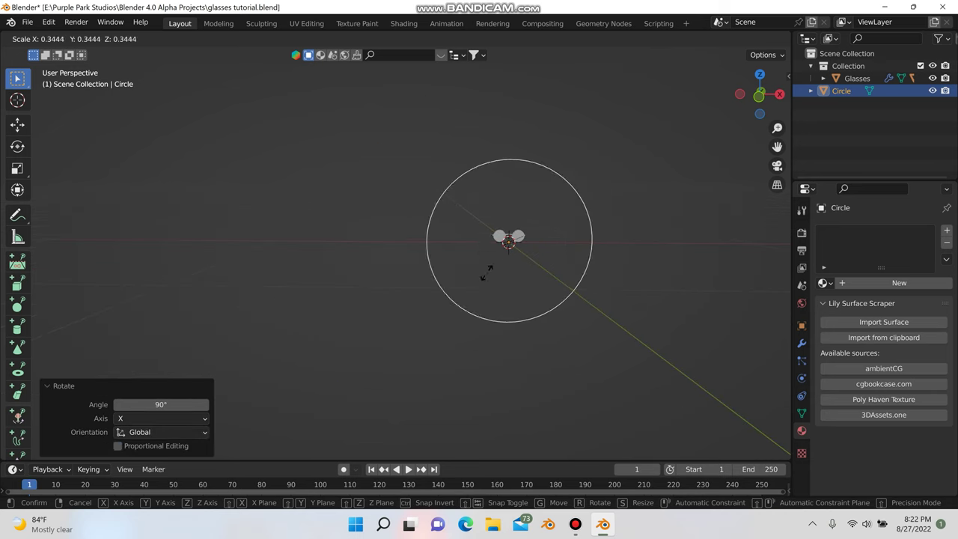
click(496, 228)
key(s)
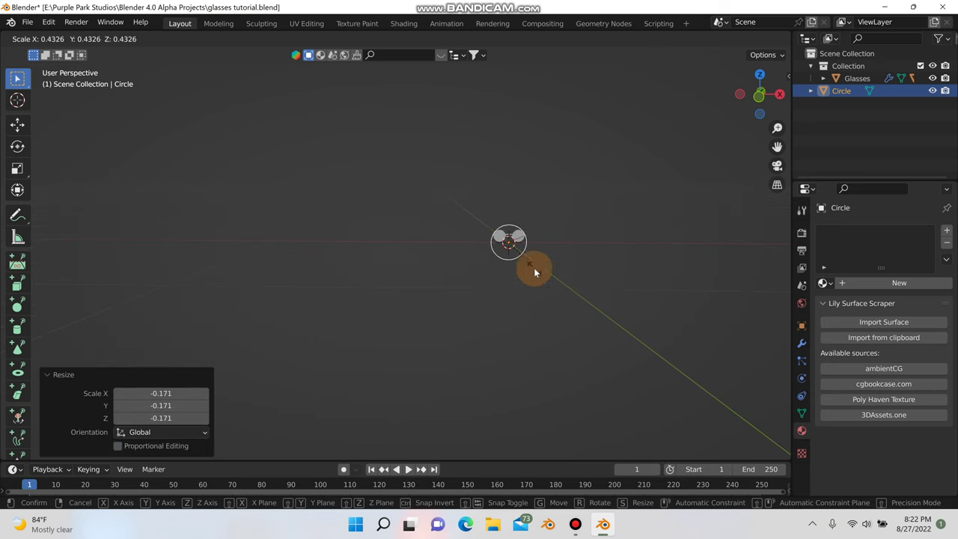
click(533, 267)
In front view, scale the circle by about 0.38 to roughly the size of one lens
scroll(528, 261, up, 2)
key(KP_1)
scroll(512, 245, up, 4)
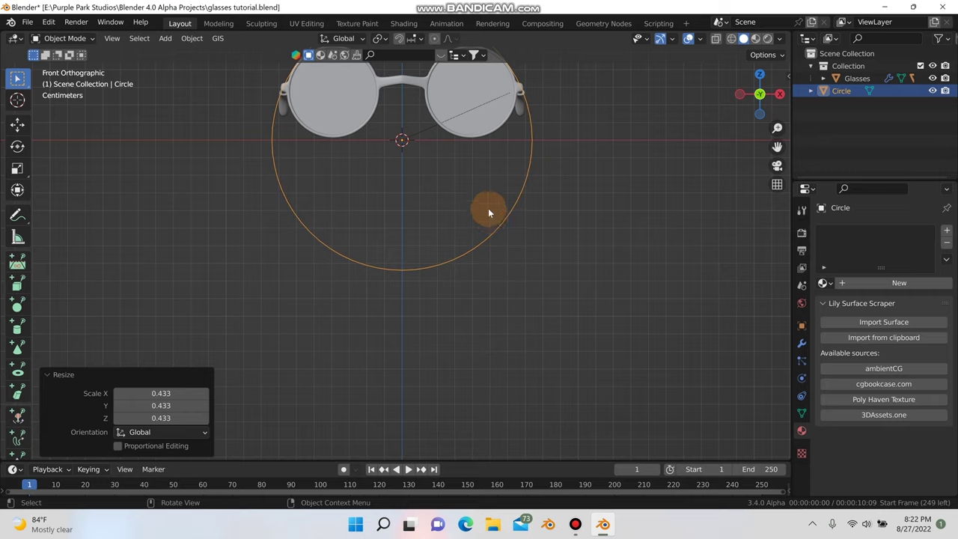
key(KP_Decimal)
key(s)
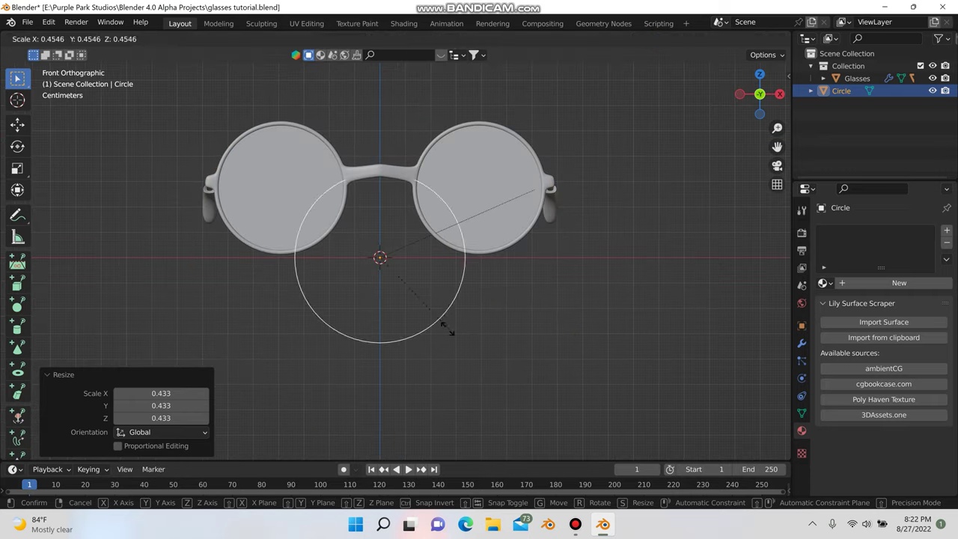
click(432, 321)
Move the circle about 0.039 m in X and 0.028 m in Z over the +X lens, and scale it by about 0.94 to fit
key(g)
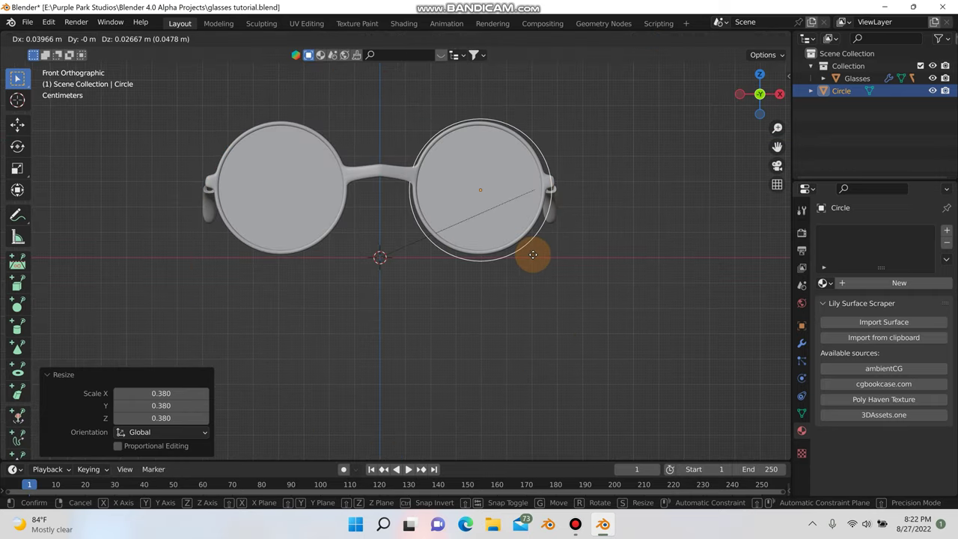
drag(533, 254, 531, 252)
key(s)
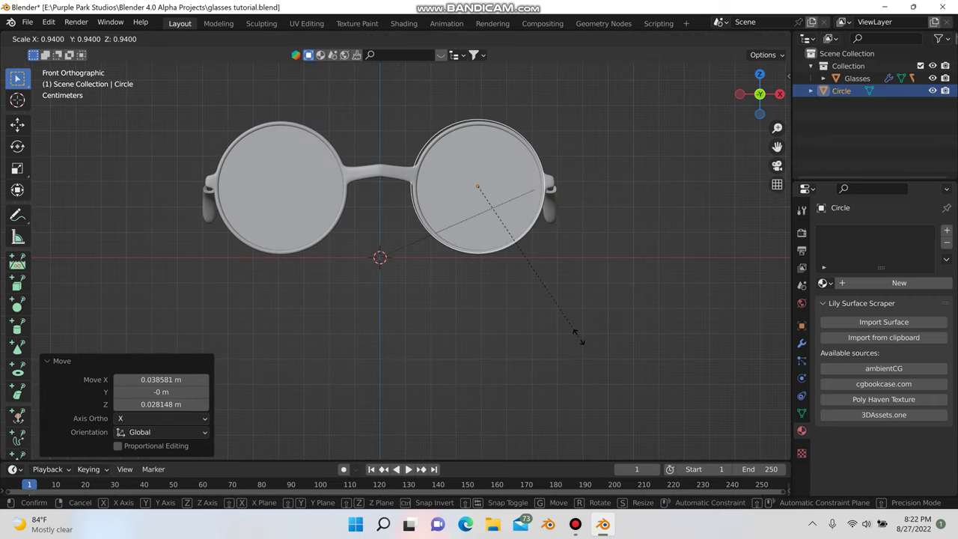
click(576, 333)
Delete the reference Glasses object and its leftover Screws object from the scene
middle_drag(489, 295, 408, 266)
click(407, 266)
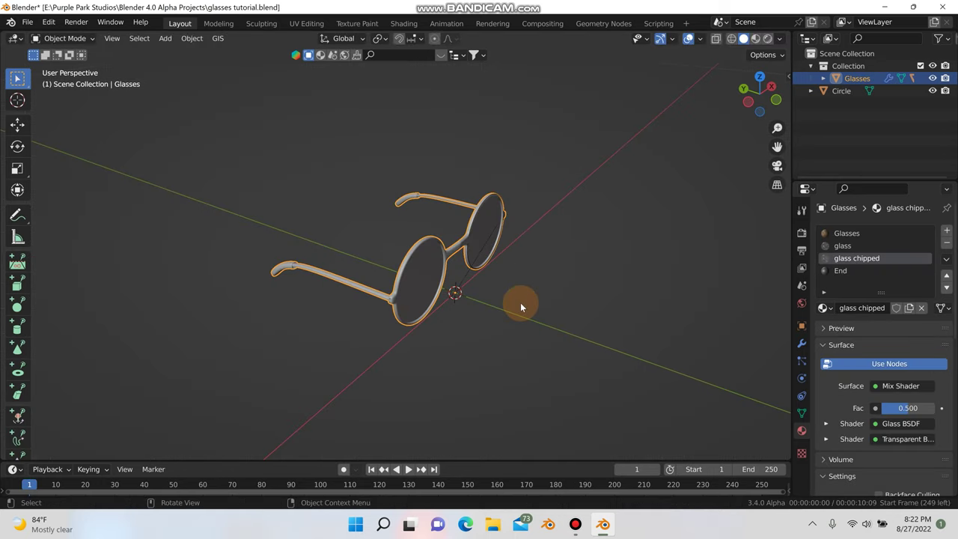
key(Delete)
middle_drag(513, 302, 814, 95)
click(847, 79)
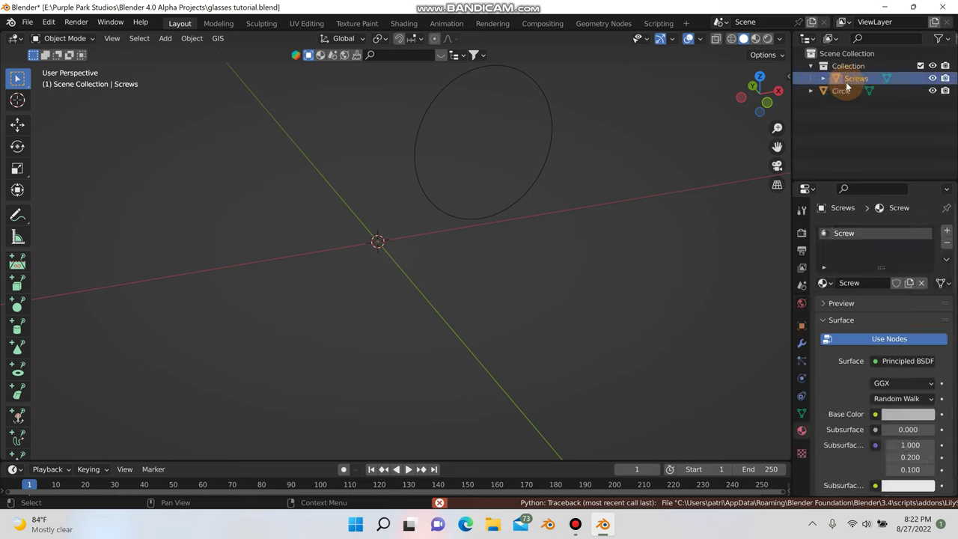
key(Delete)
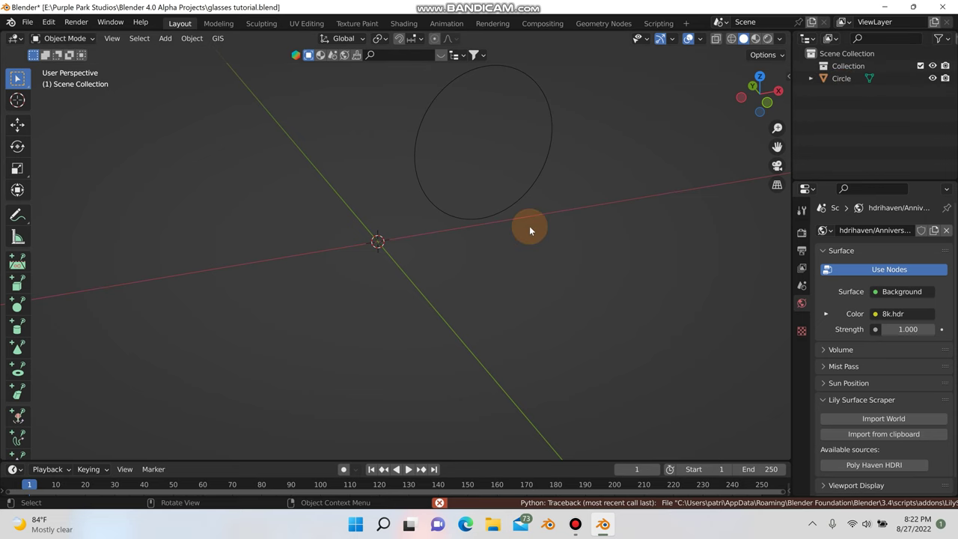
Enter Edit Mode on the circle and extrude all its vertices about 0.0023 m along the Y axis into a band
middle_drag(529, 230, 539, 202)
click(473, 174)
key(Tab)
scroll(481, 182, up, 1)
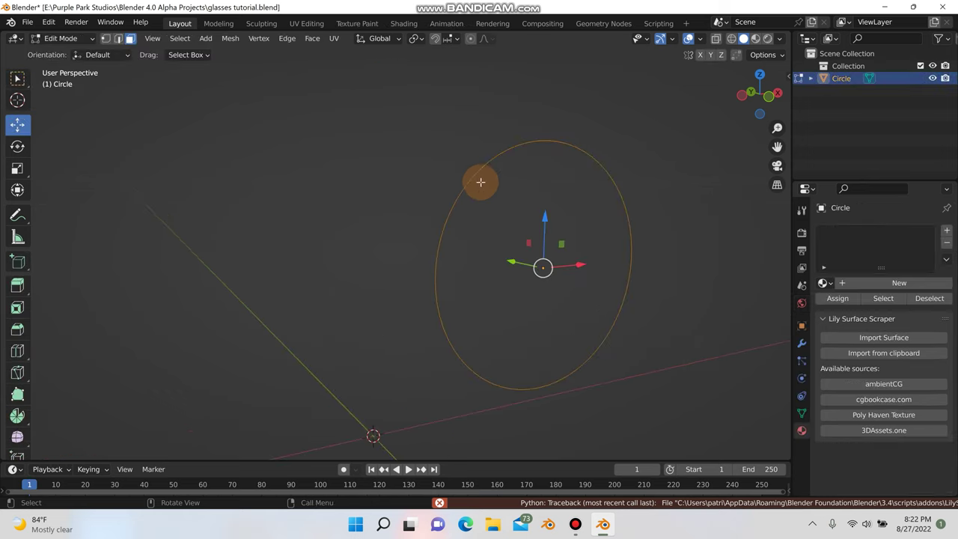
middle_drag(502, 213, 532, 294)
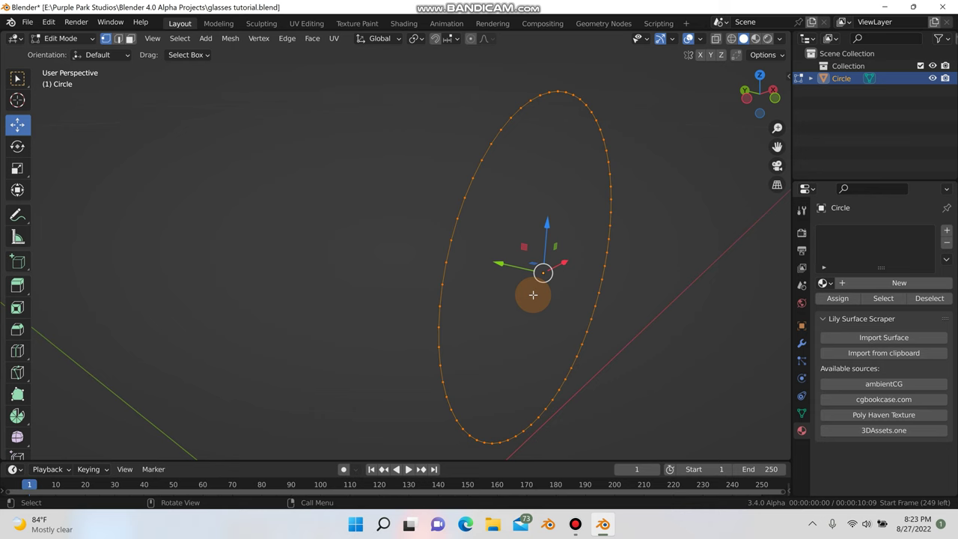
key(g)
key(y)
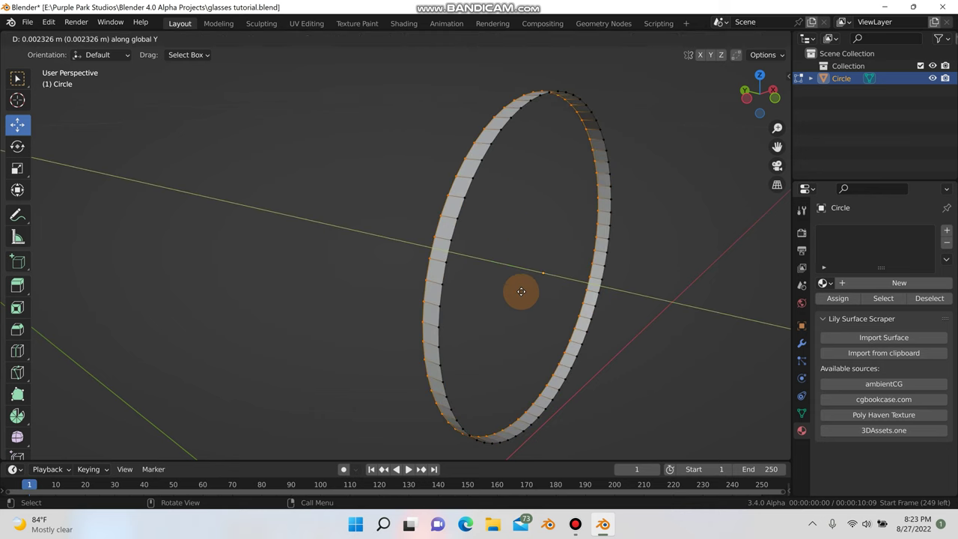
click(521, 291)
Select all faces of the band and extrude them inward along their normals with an offset of about 0.06 m
mouse_move(519, 287)
middle_down()
mouse_move(534, 295)
mouse_move(521, 294)
middle_up()
key(3)
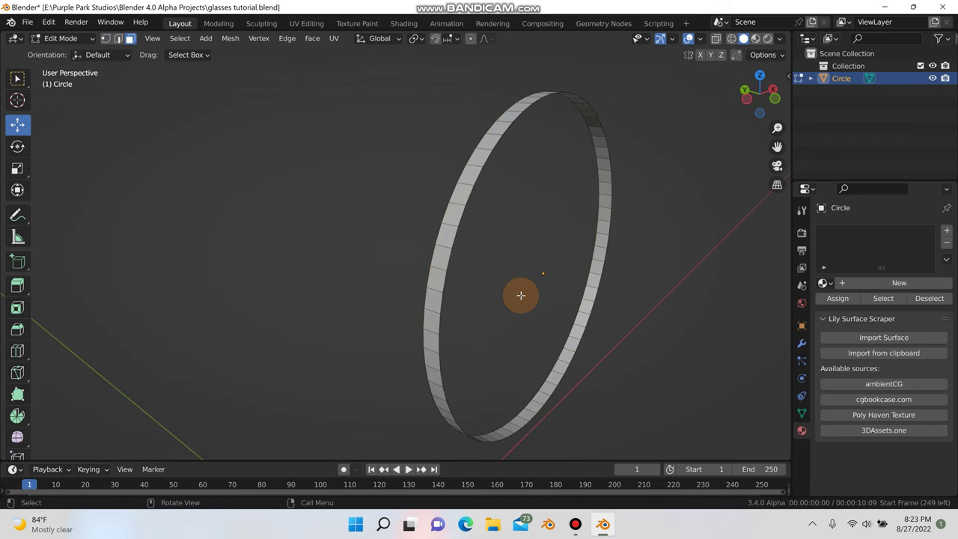
key(a)
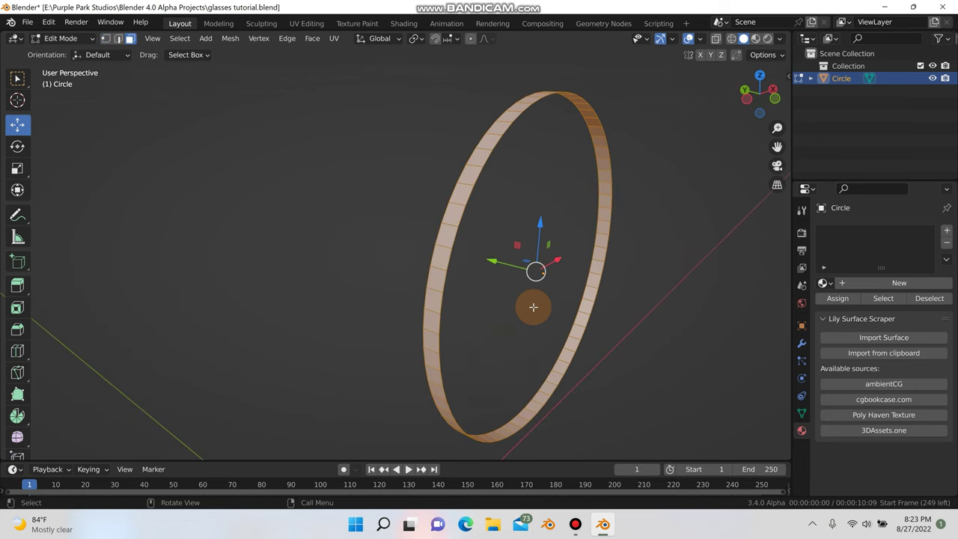
key(alt+e)
click(524, 320)
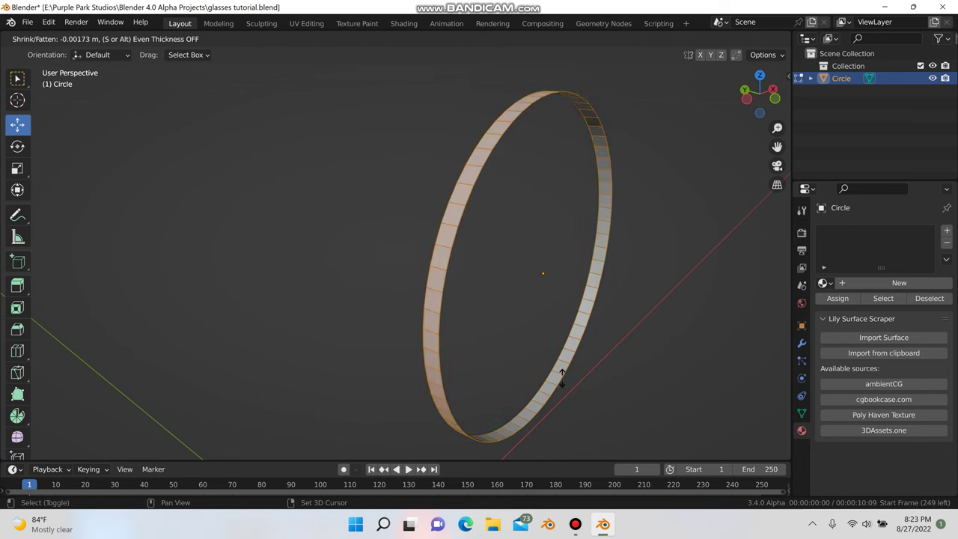
click(479, 175)
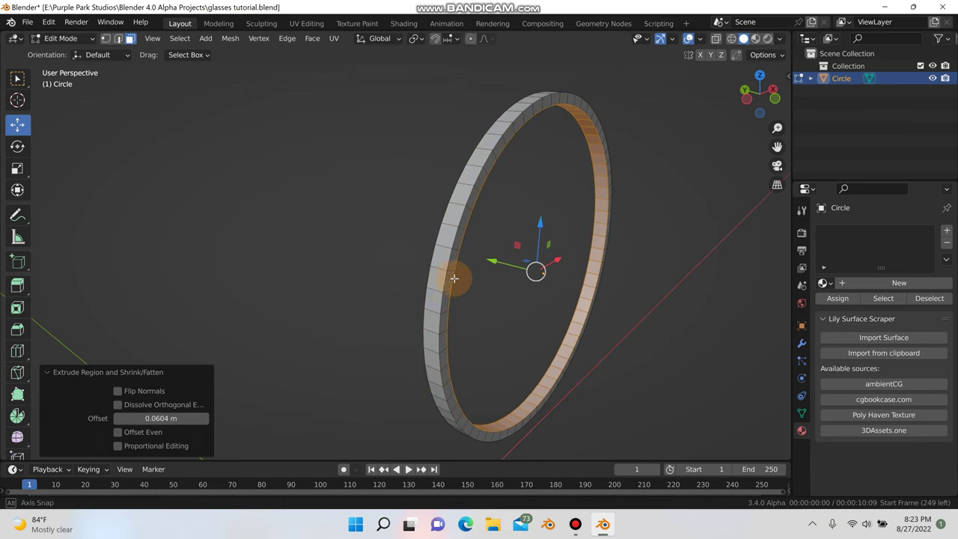
Add one centred loop cut around the outer face of the ring and another around its inner face
middle_drag(454, 277, 500, 280)
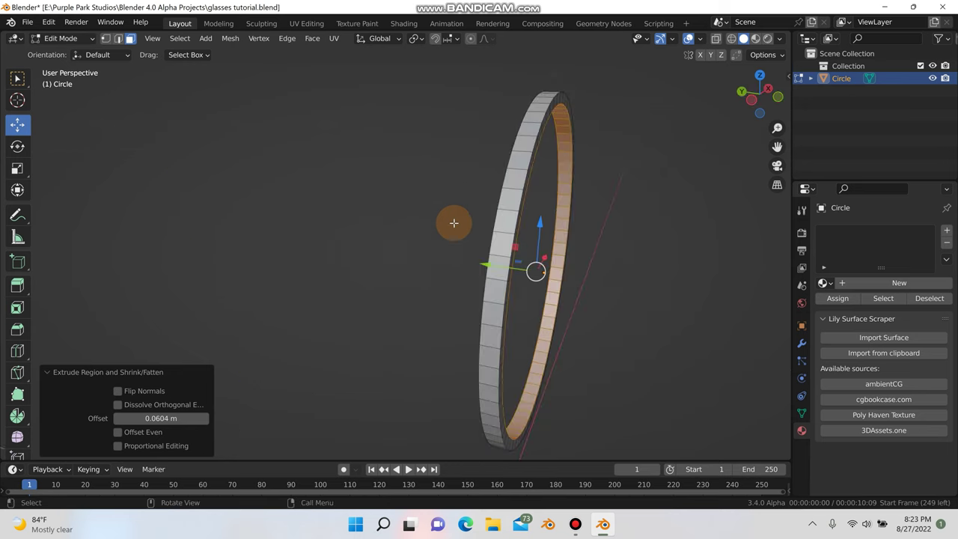
key(ctrl+r)
click(541, 108)
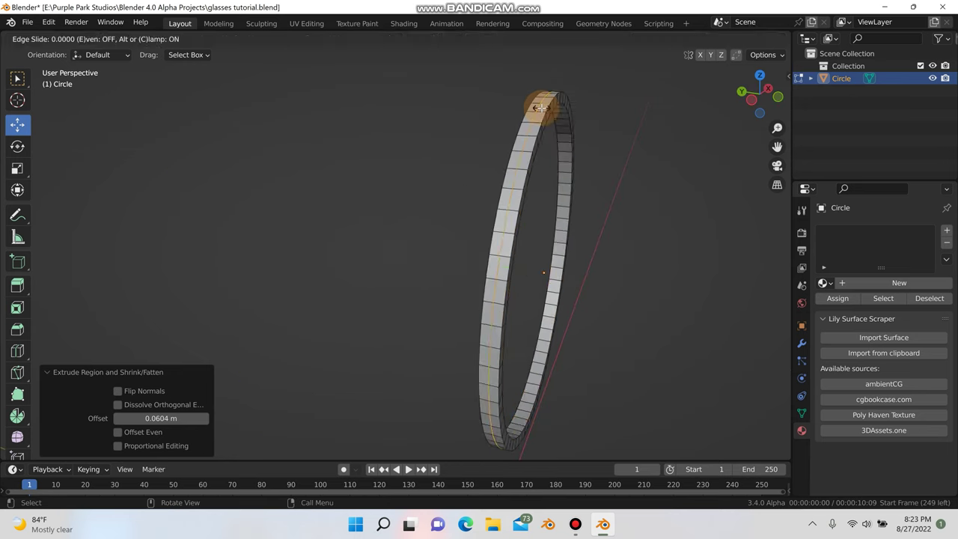
right_click(544, 112)
scroll(573, 186, up, 1)
key(ctrl+r)
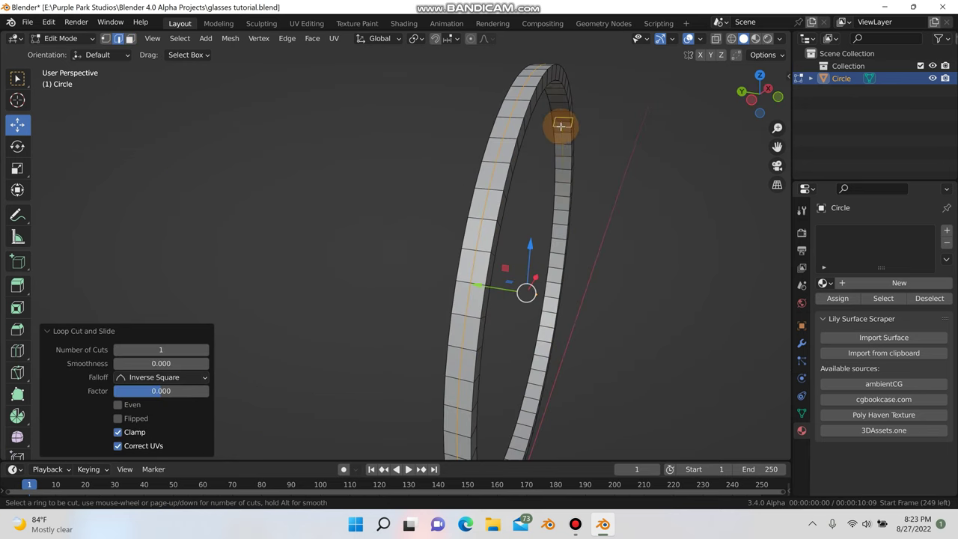
click(560, 124)
right_click(561, 123)
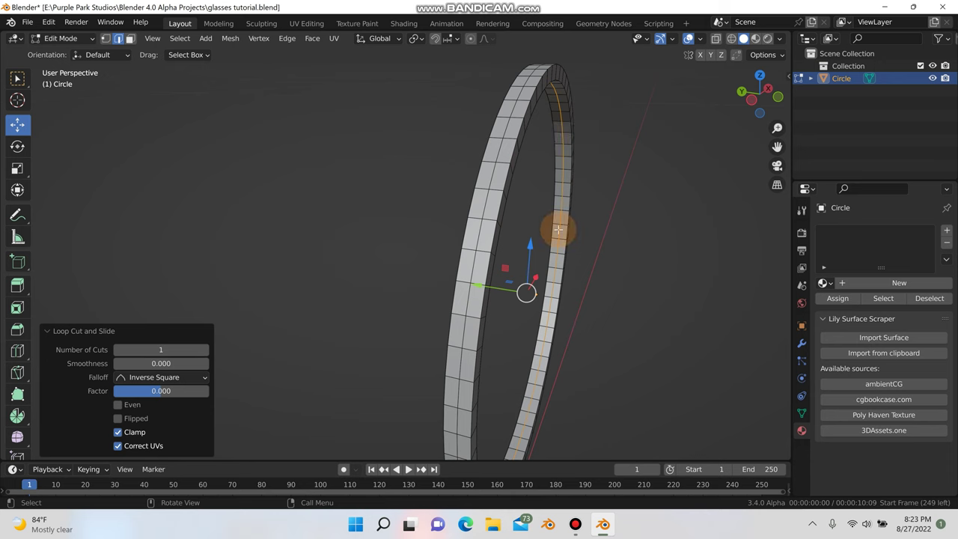
Fill the ring's inner centre vertex loop with a single face to form the lens
key(1)
middle_drag(581, 247, 578, 220)
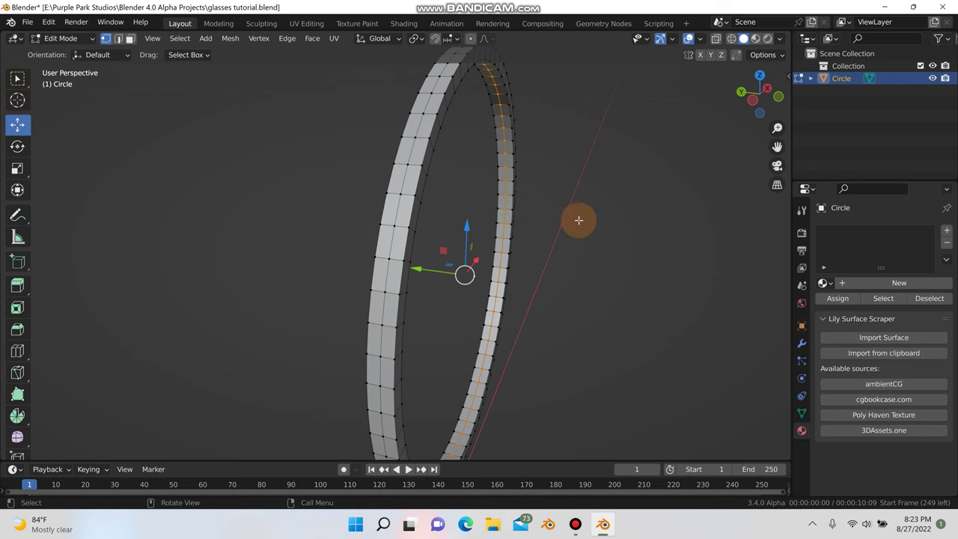
key(f)
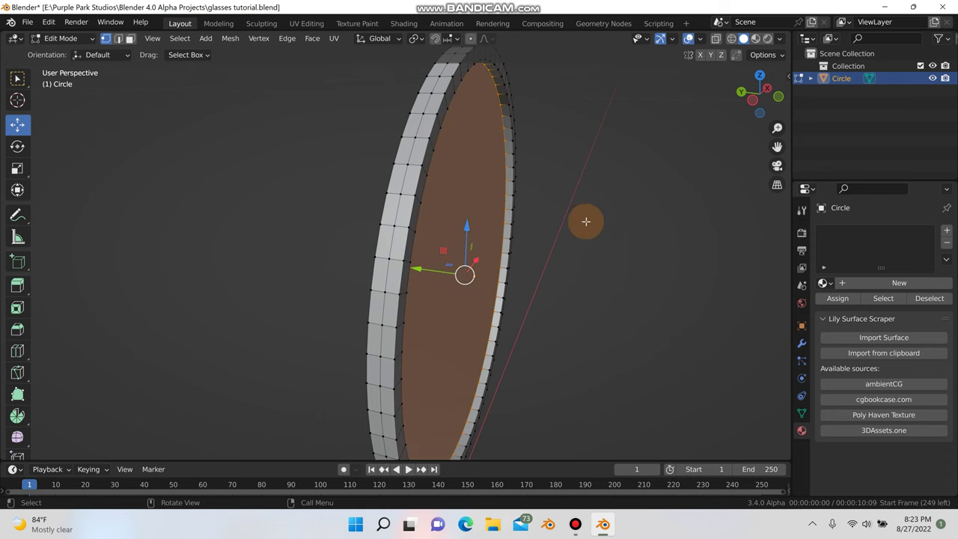
middle_drag(632, 307, 589, 295)
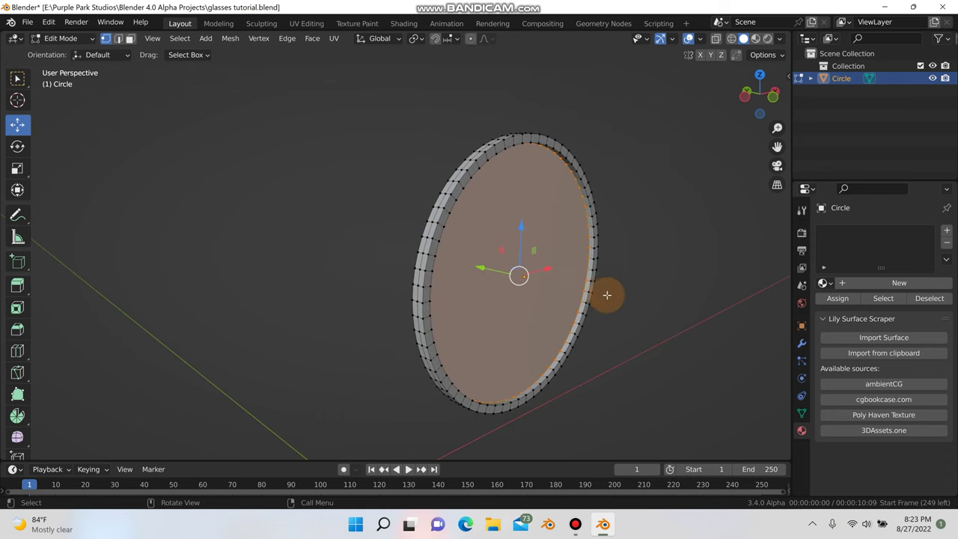
Return to Object Mode, shade the rim and lens object smooth, and enable Auto Smooth at 30°
key(Tab)
right_click(461, 215)
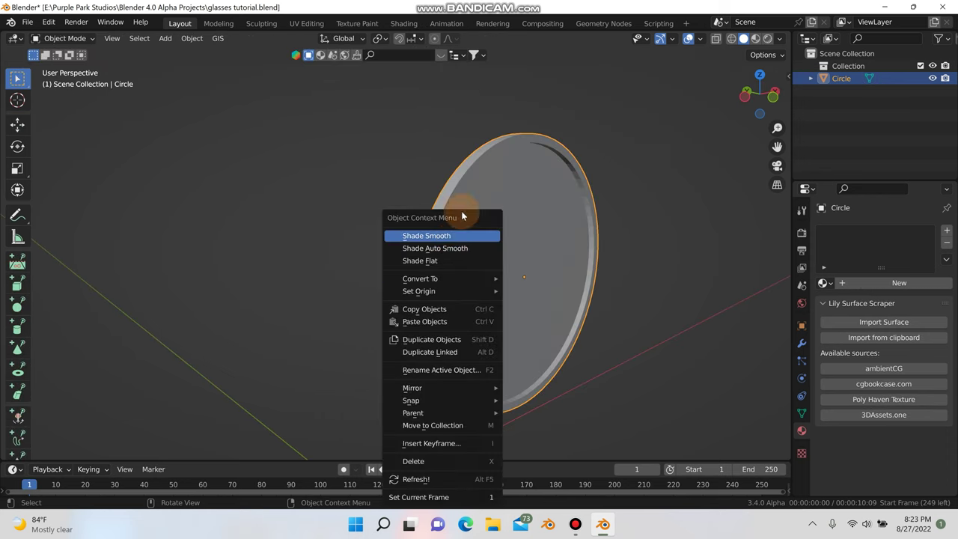
click(456, 237)
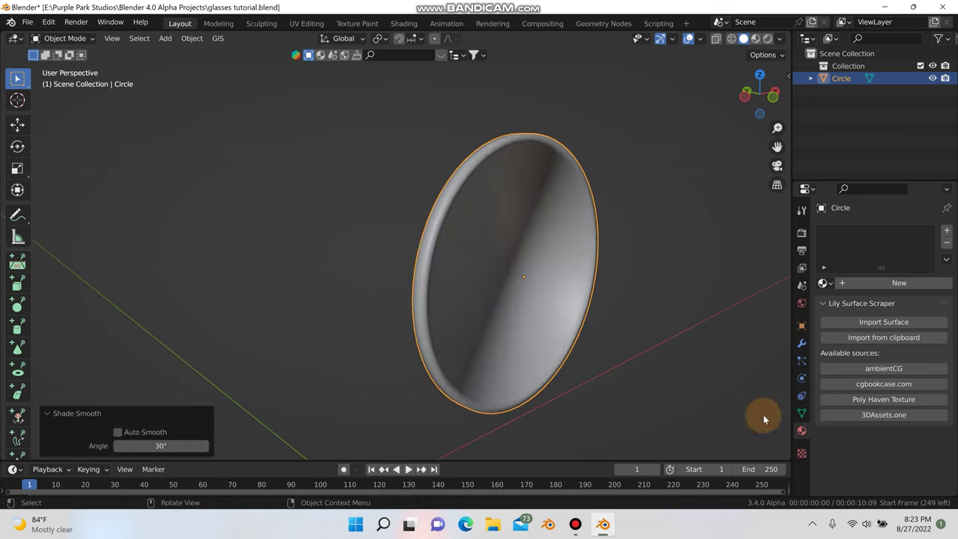
click(802, 413)
scroll(839, 474, down, 2)
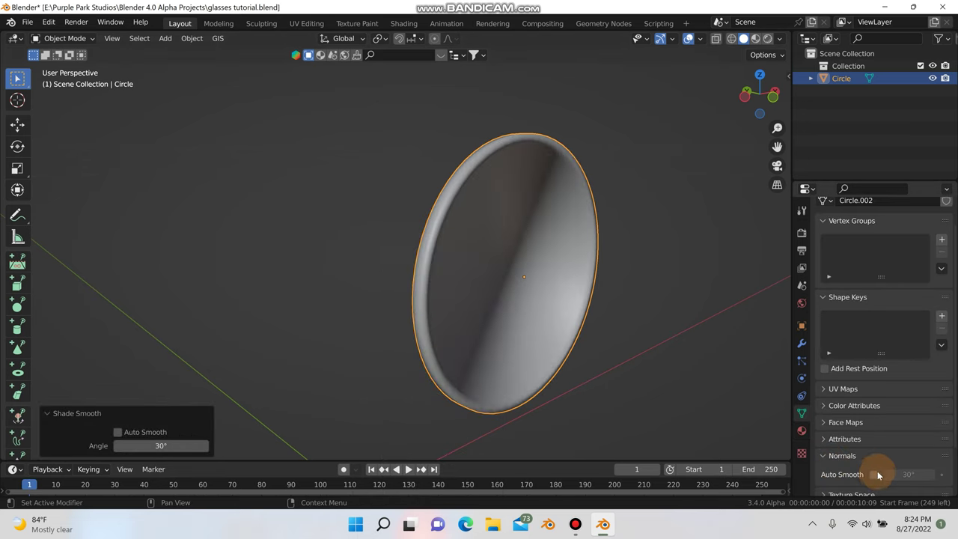
click(877, 474)
click(599, 353)
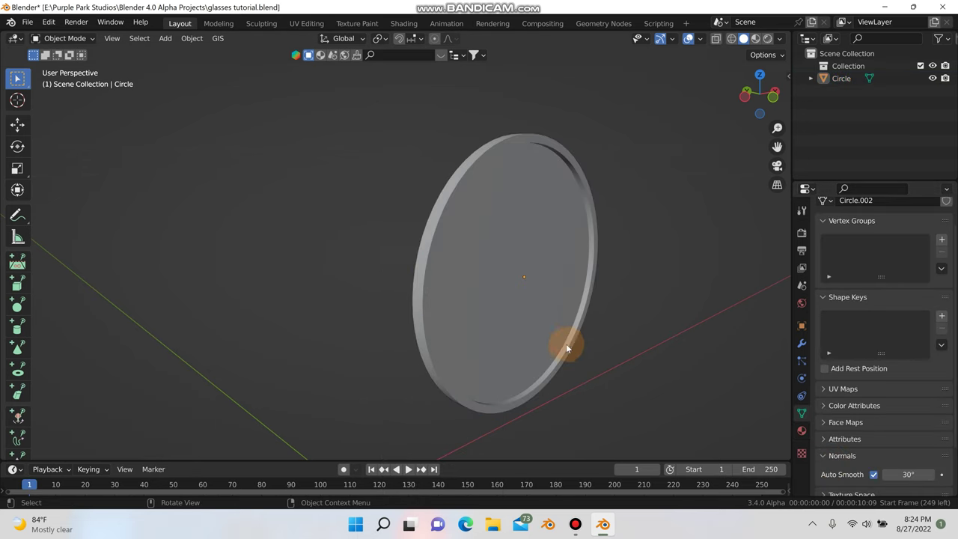
Enter Edit Mode on the ring in face select and, from the left view, select the four outer rim faces just above mid-height
shift+middle_drag(506, 281, 400, 269)
scroll(396, 262, up, 3)
middle_drag(366, 239, 280, 246)
scroll(298, 230, up, 1)
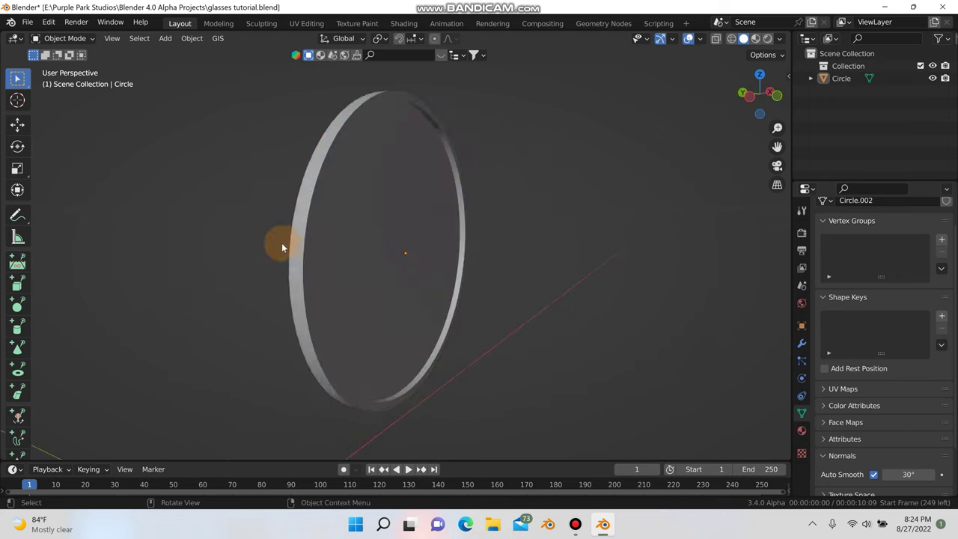
click(293, 255)
key(Tab)
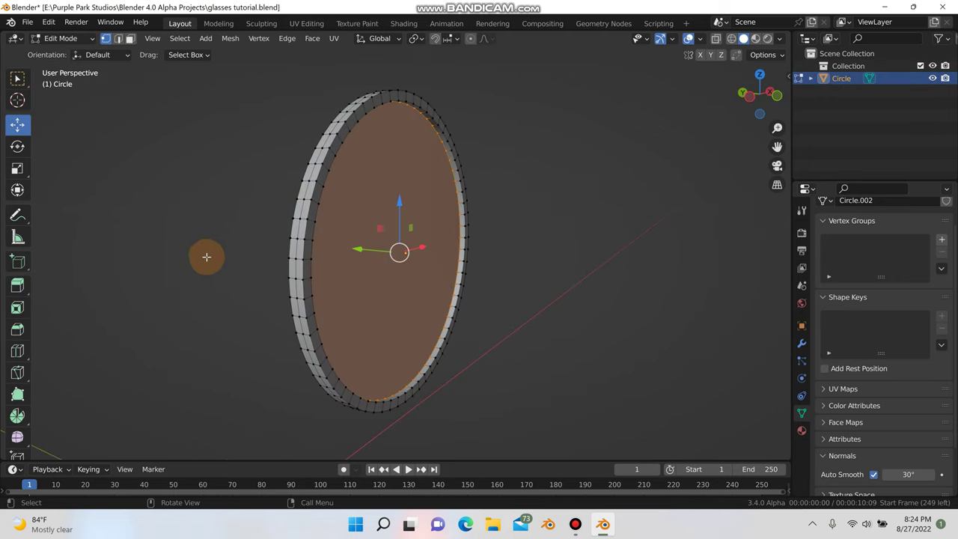
key(grave)
click(135, 257)
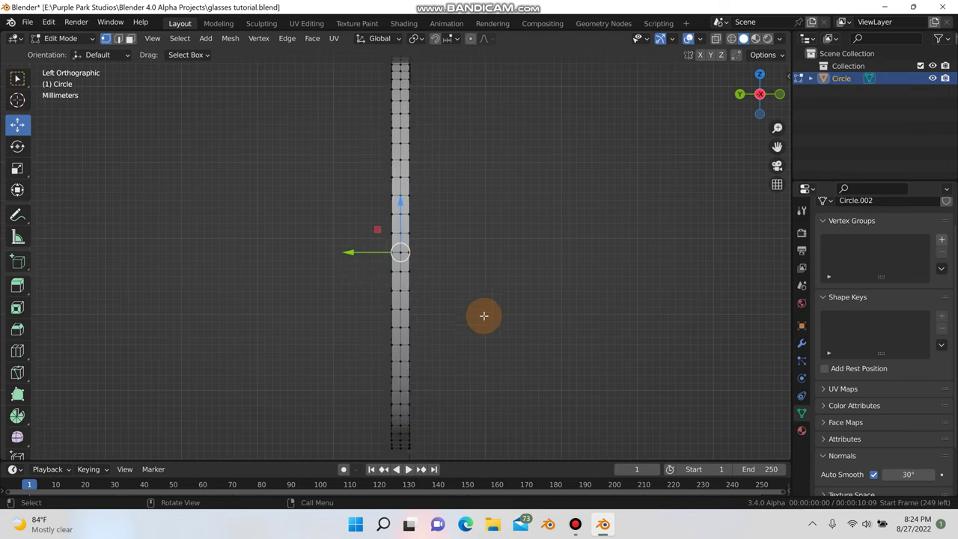
key(3)
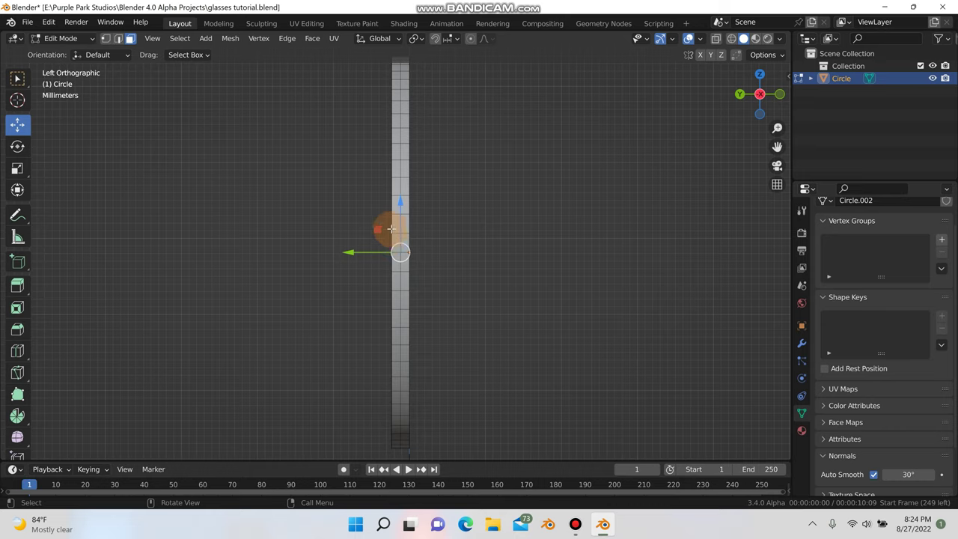
scroll(397, 240, up, 4)
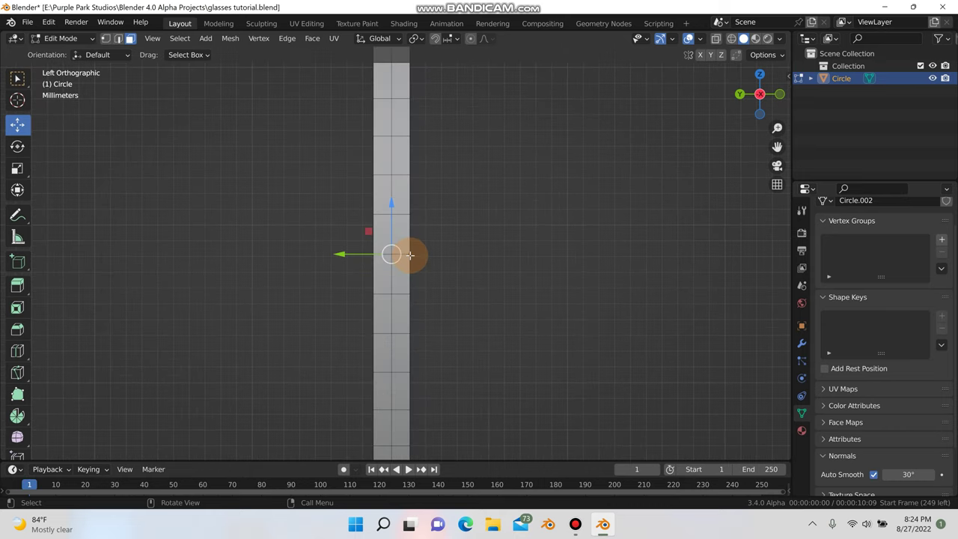
drag(333, 181, 406, 231)
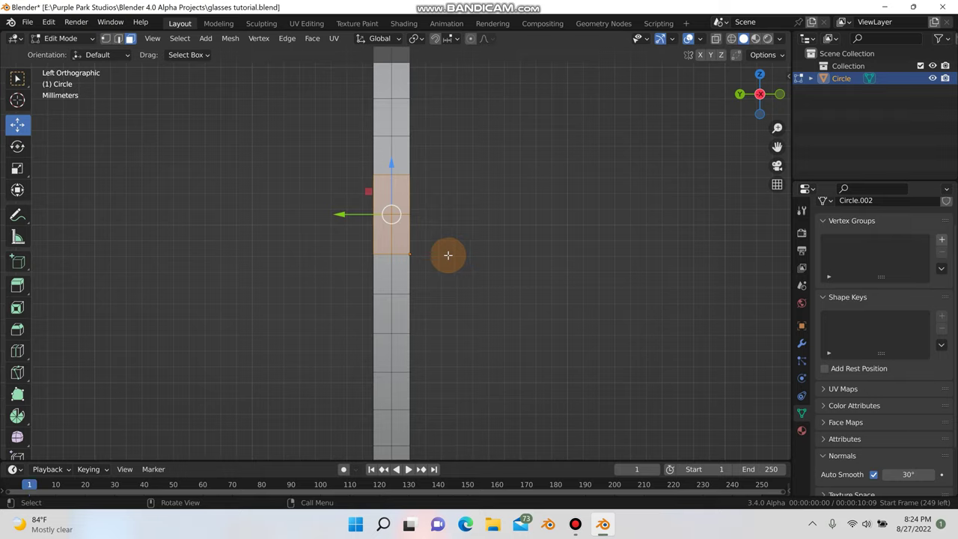
Extrude the selected rim faces about 0.0127 m along negative X for the bridge and flatten the end by scaling it to 0 along X
scroll(469, 273, down, 4)
key(KP_1)
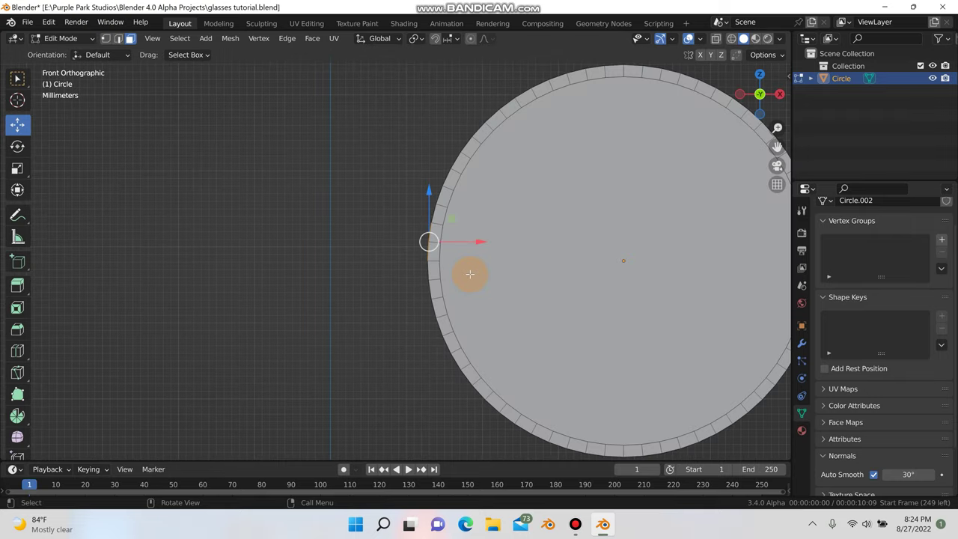
key(e)
key(x)
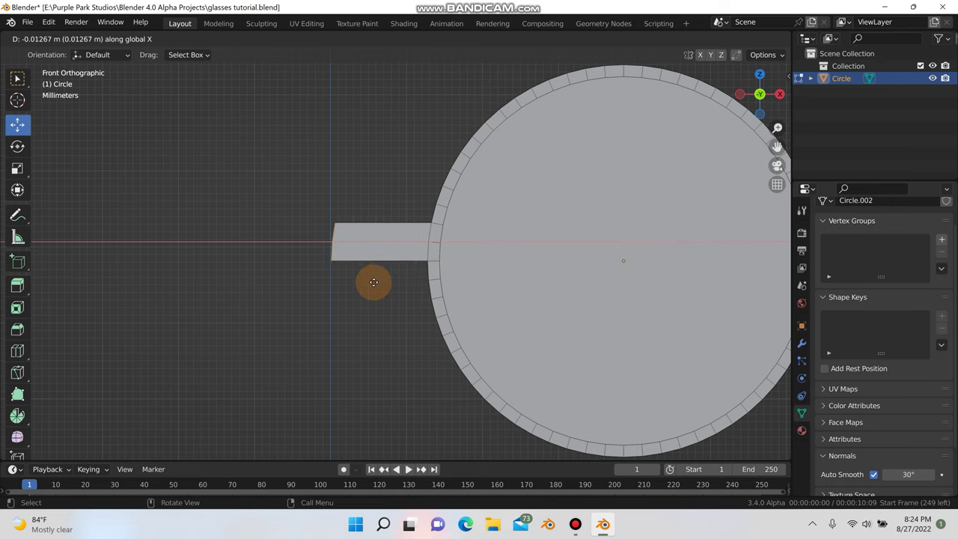
click(373, 282)
key(s)
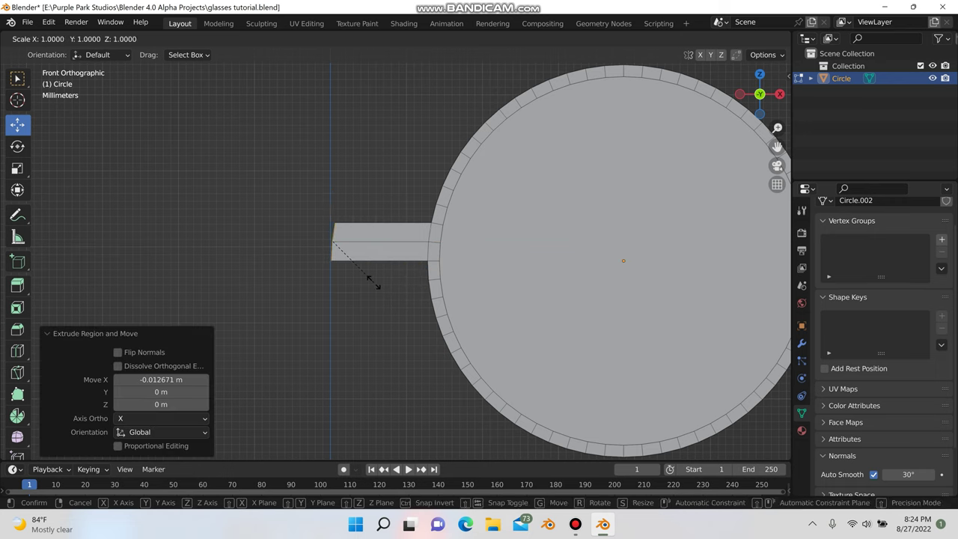
middle_click(373, 282)
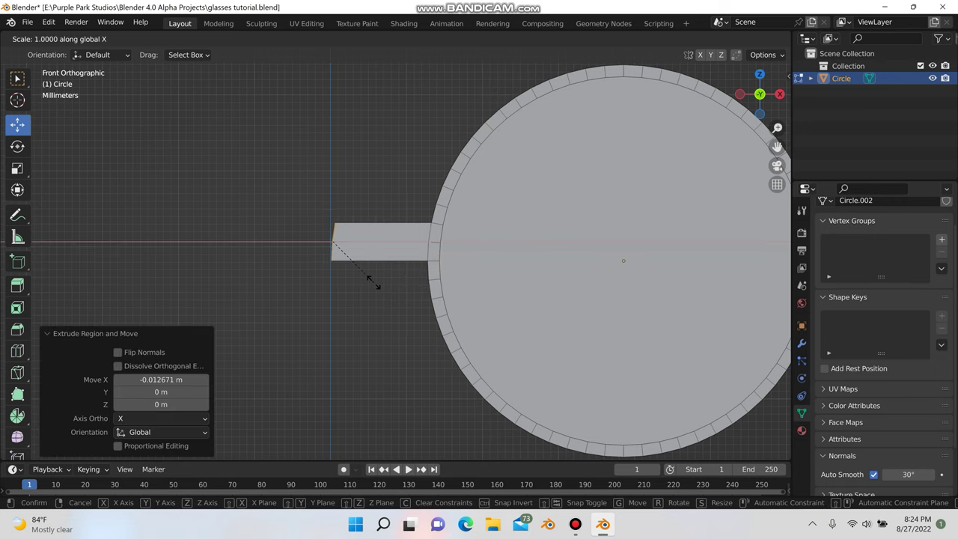
click(374, 282)
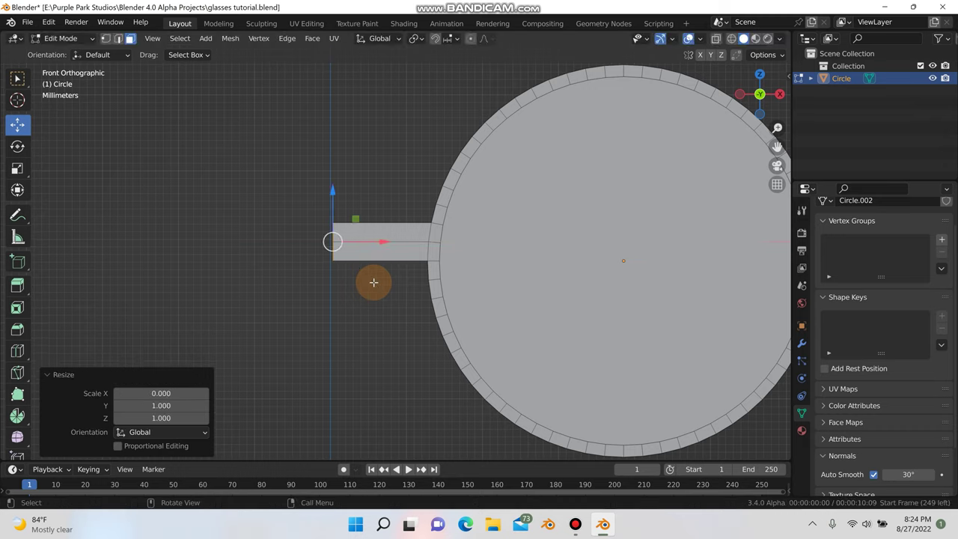
Delete the end faces of the bridge extrusion so it is left open
middle_drag(374, 282, 395, 277)
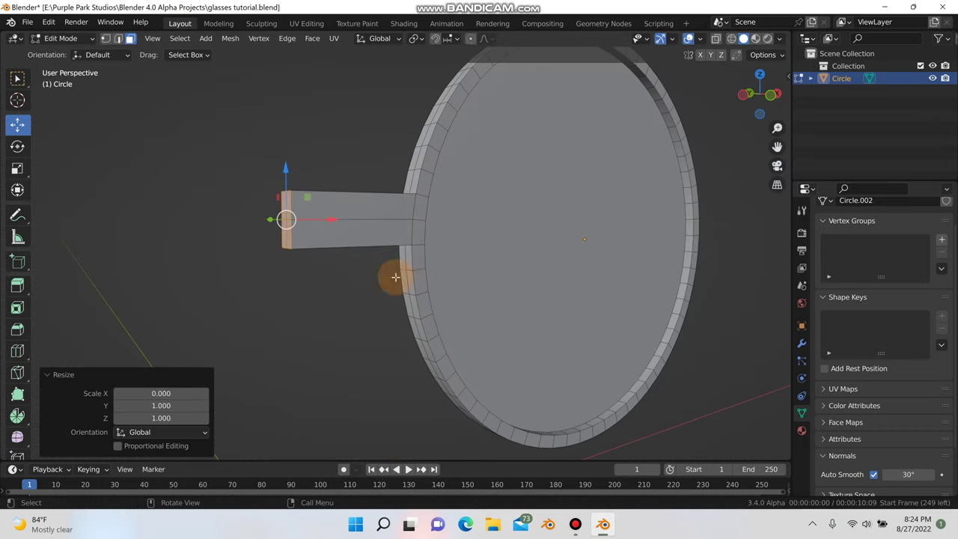
key(x)
click(325, 320)
scroll(292, 222, up, 5)
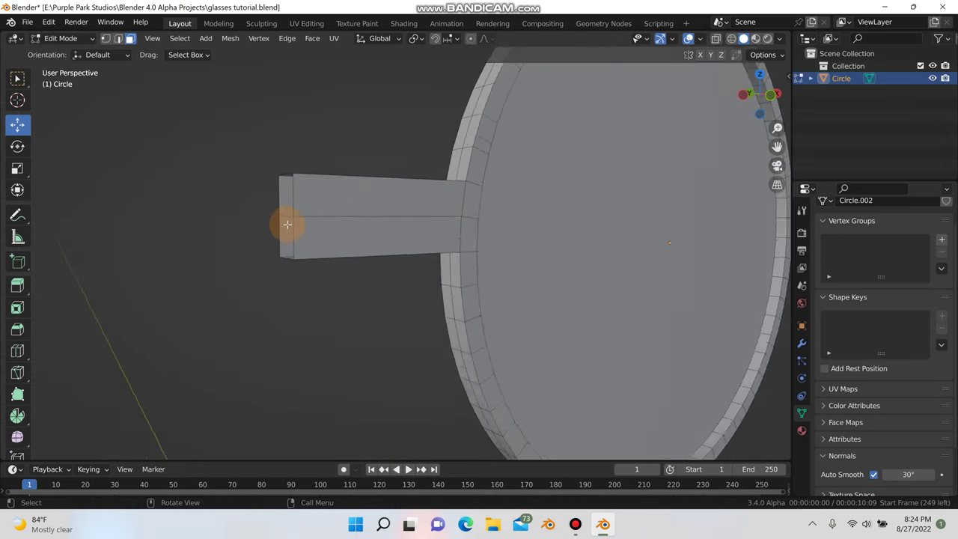
From the right view, select the four outer rim faces at mid-height on the side opposite the bridge
middle_drag(306, 223, 324, 296)
scroll(382, 283, up, 4)
scroll(408, 291, down, 5)
scroll(523, 314, up, 3)
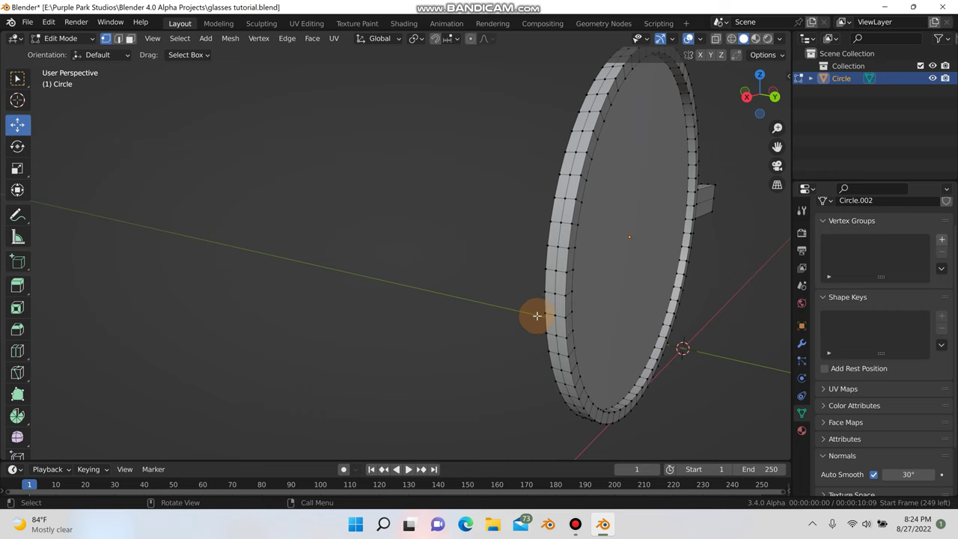
scroll(550, 300, up, 2)
middle_drag(550, 300, 550, 300)
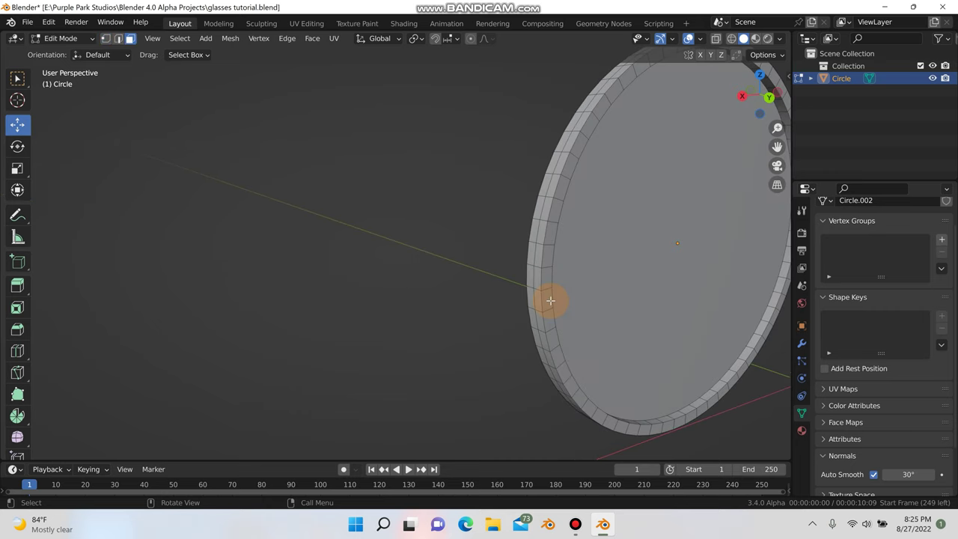
key(KP_3)
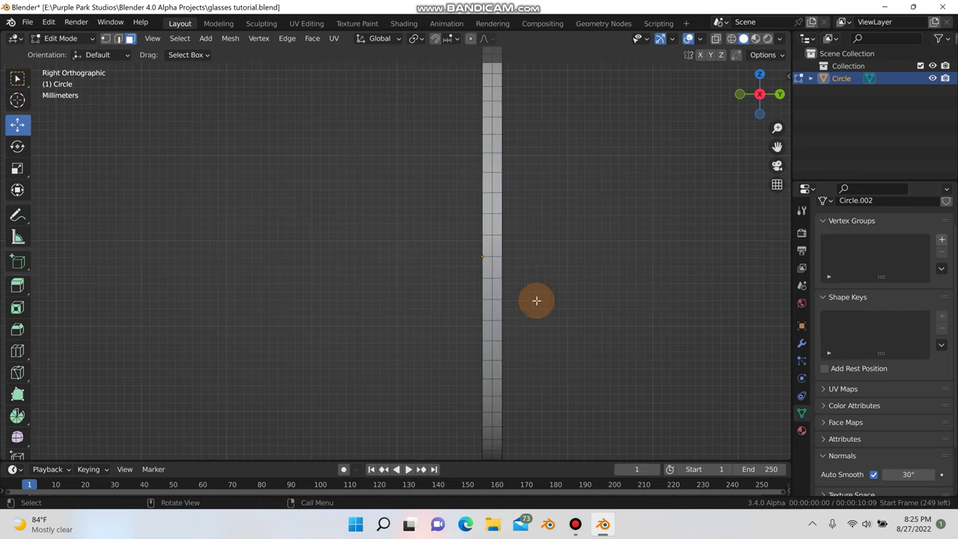
drag(467, 240, 525, 274)
scroll(494, 261, up, 10)
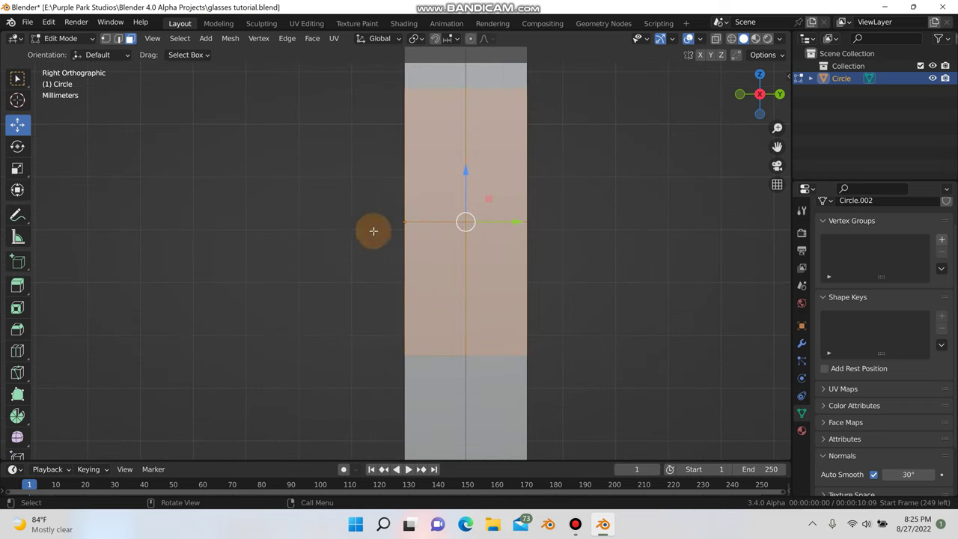
scroll(506, 249, down, 3)
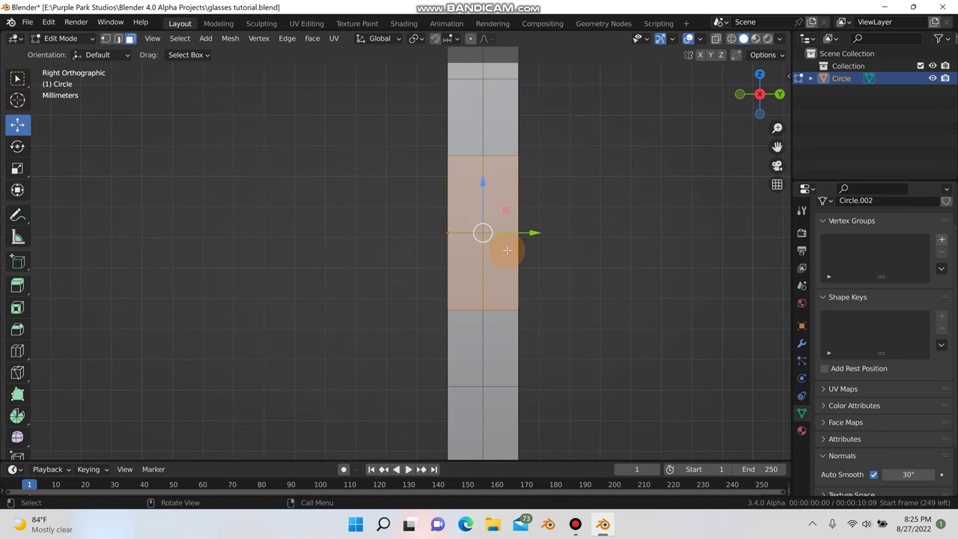
Extrude the selected rim faces about 0.0027 m outward along X to form the hinge block
key(KP_1)
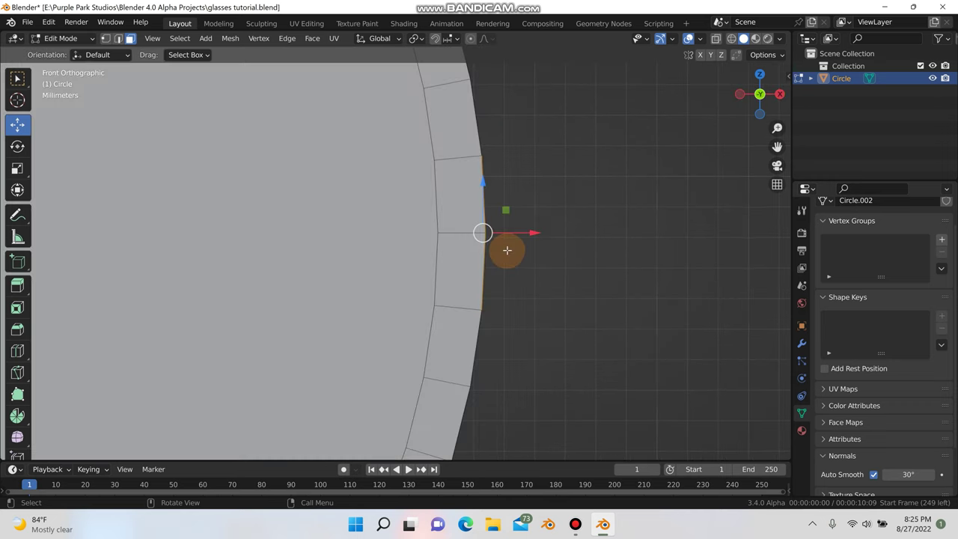
key(e)
key(x)
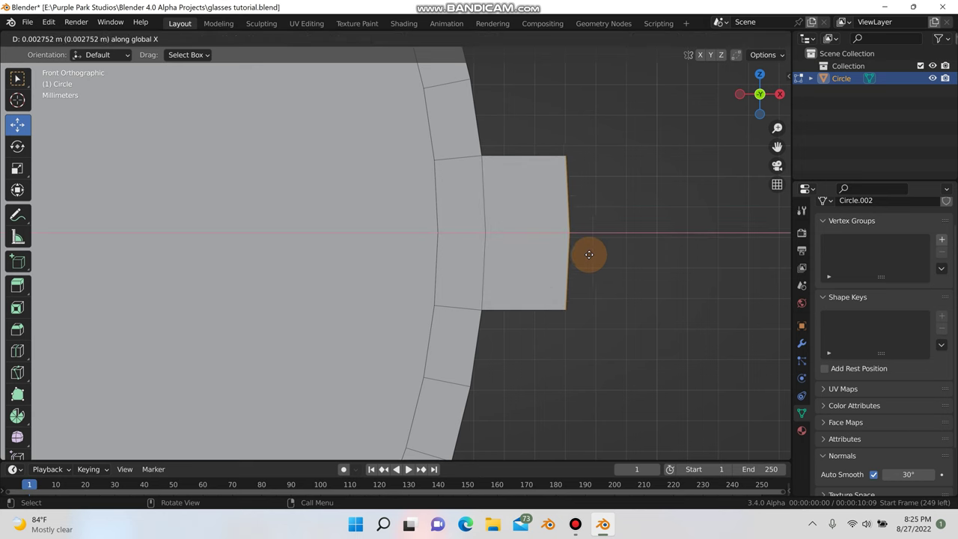
click(589, 255)
Inset the hinge block's two back faces by 0.0136 m and scale the inset to about 0.717 along Z
middle_drag(588, 252, 394, 299)
scroll(374, 302, up, 4)
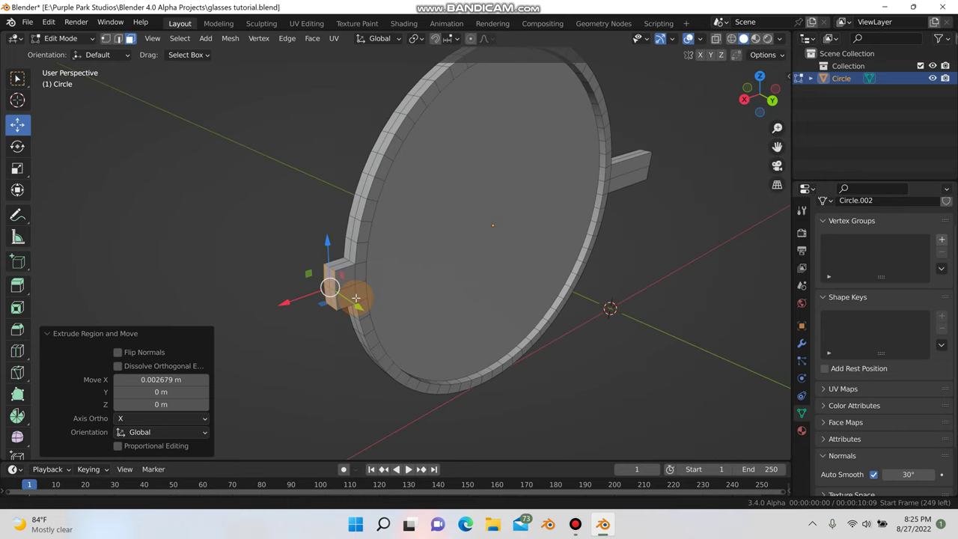
click(334, 267)
shift+click(338, 299)
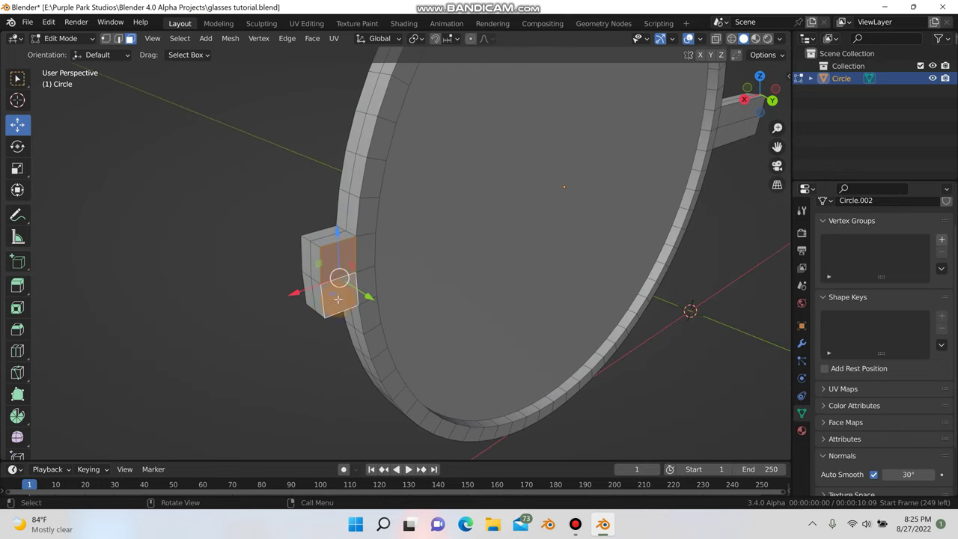
key(i)
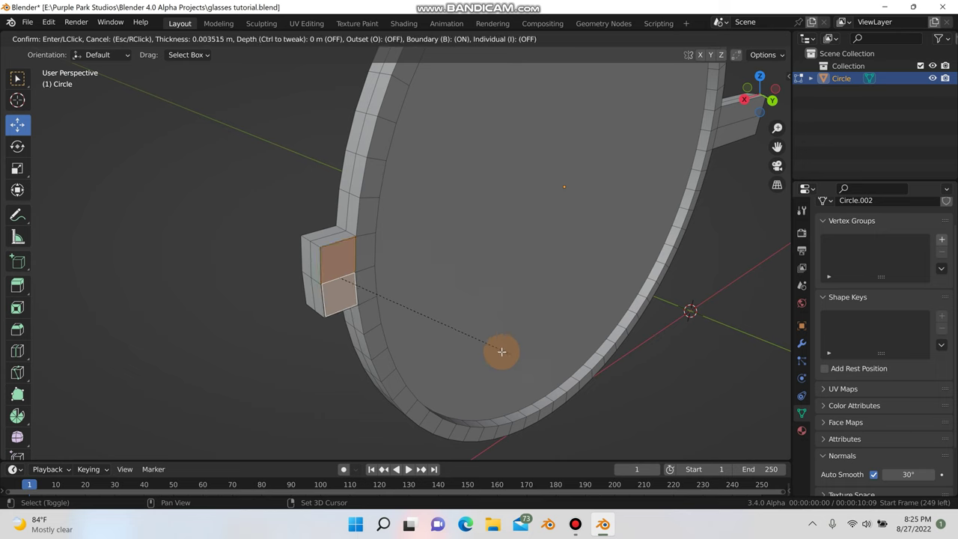
click(489, 348)
key(s)
key(z)
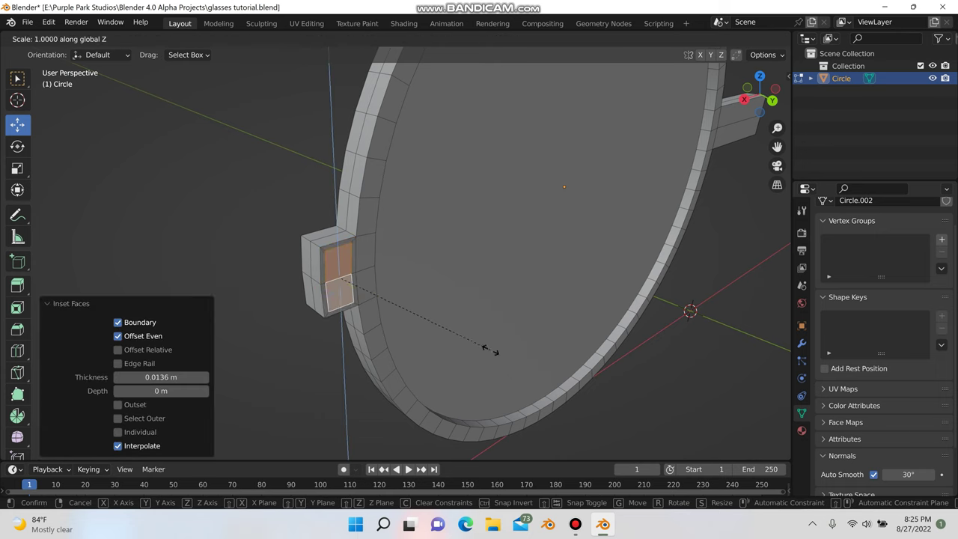
click(450, 318)
Extrude the inset hinge faces about 0.067 m backward along Y to form the temple arm
scroll(451, 330, down, 5)
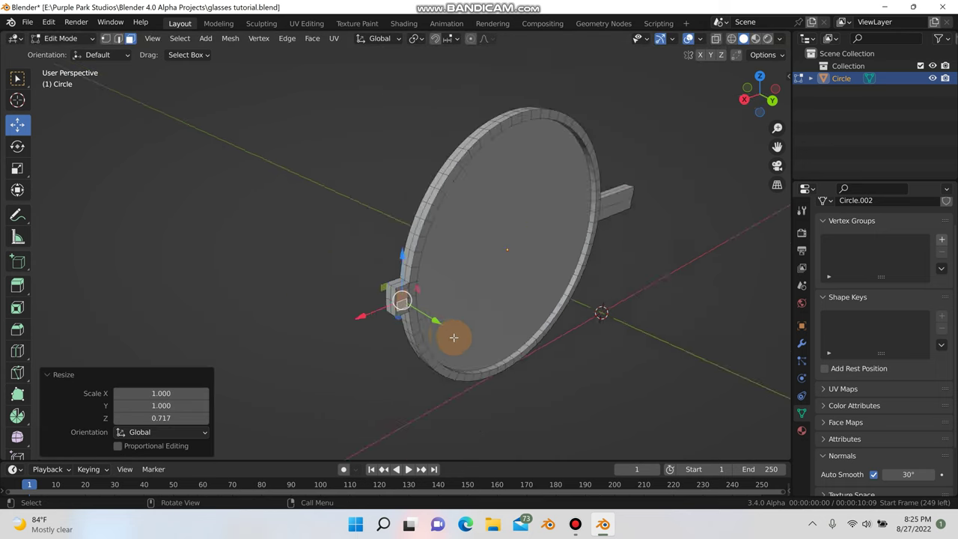
middle_drag(451, 336, 354, 312)
key(KP_3)
scroll(494, 314, down, 5)
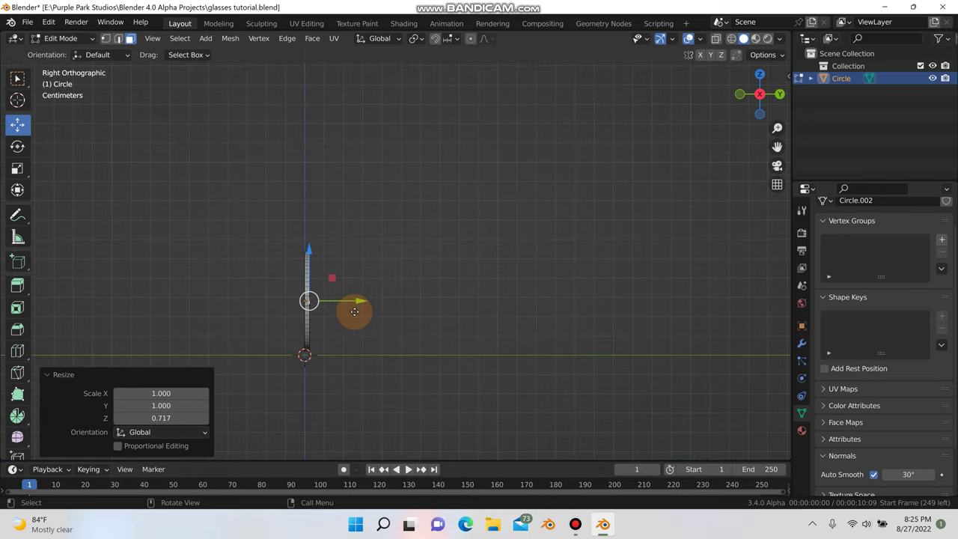
drag(354, 310, 484, 301)
Extrude the arm's end faces a short segment further back and rotate them about 28.3° in the right view
middle_drag(457, 306, 404, 267)
scroll(399, 304, up, 5)
scroll(506, 296, down, 1)
key(KP_3)
scroll(506, 295, down, 5)
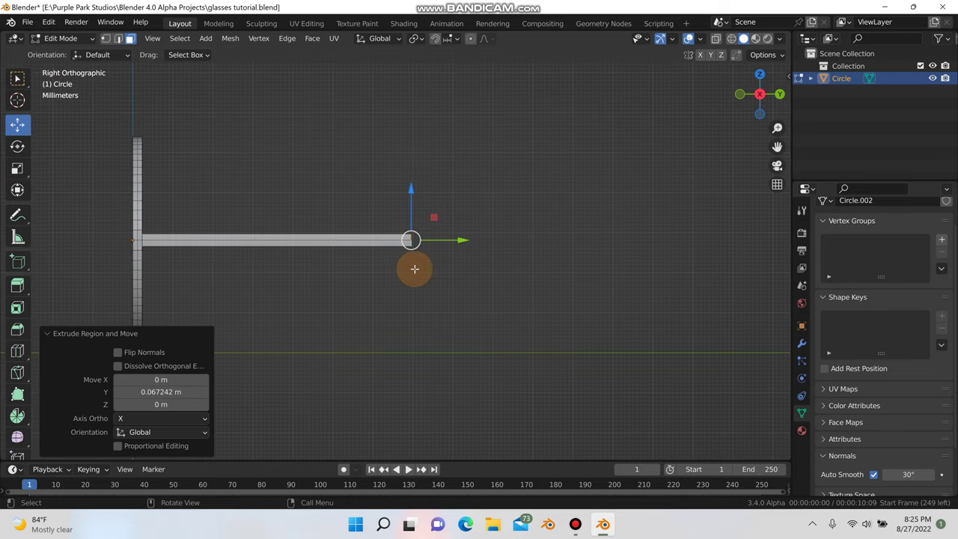
key(e)
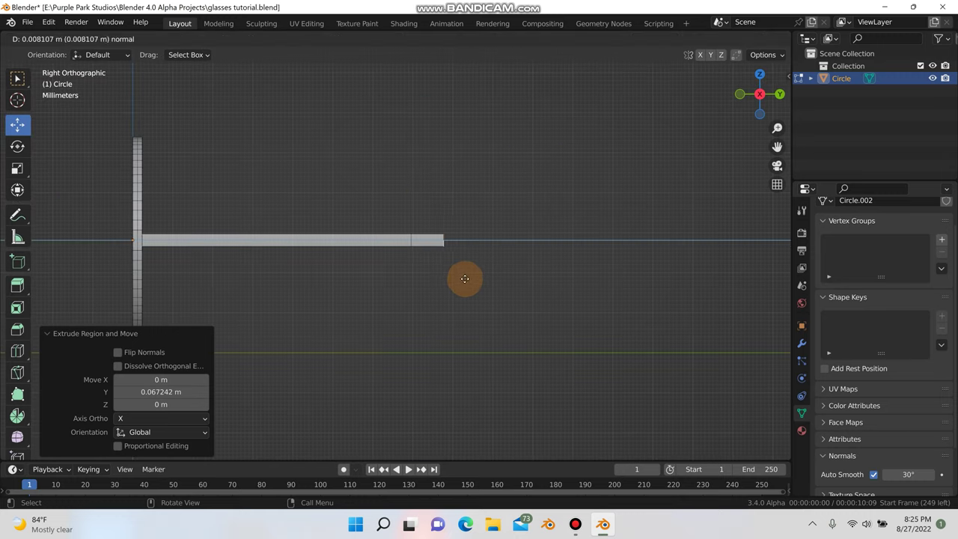
click(463, 278)
key(r)
click(442, 284)
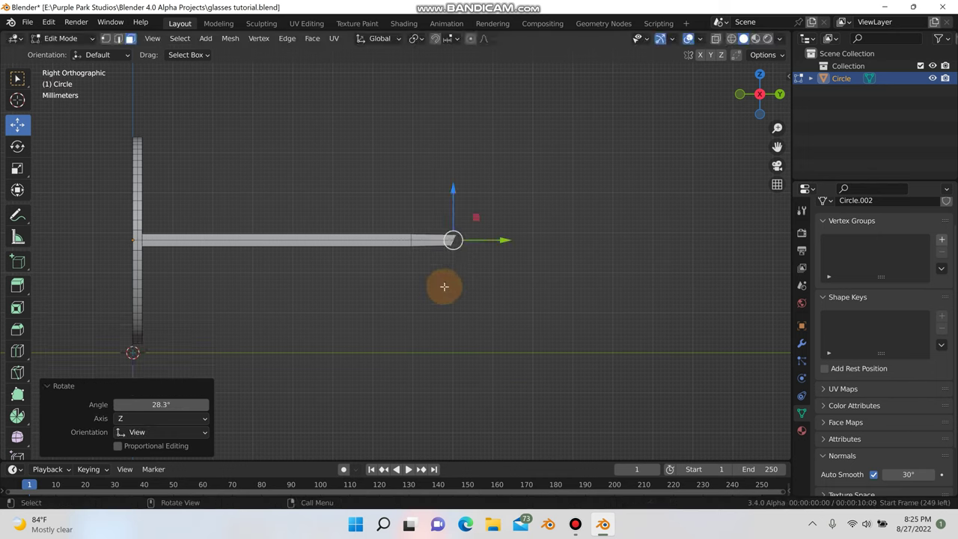
Move the arm's tip about 0.0017 m along Y and 0.0058 m down, then scale it up to about 1.596
key(g)
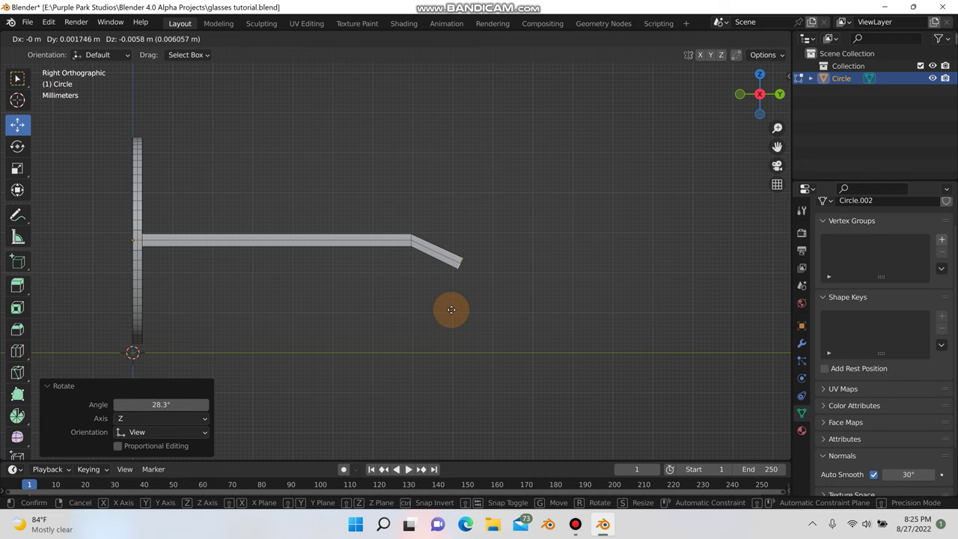
click(452, 309)
key(s)
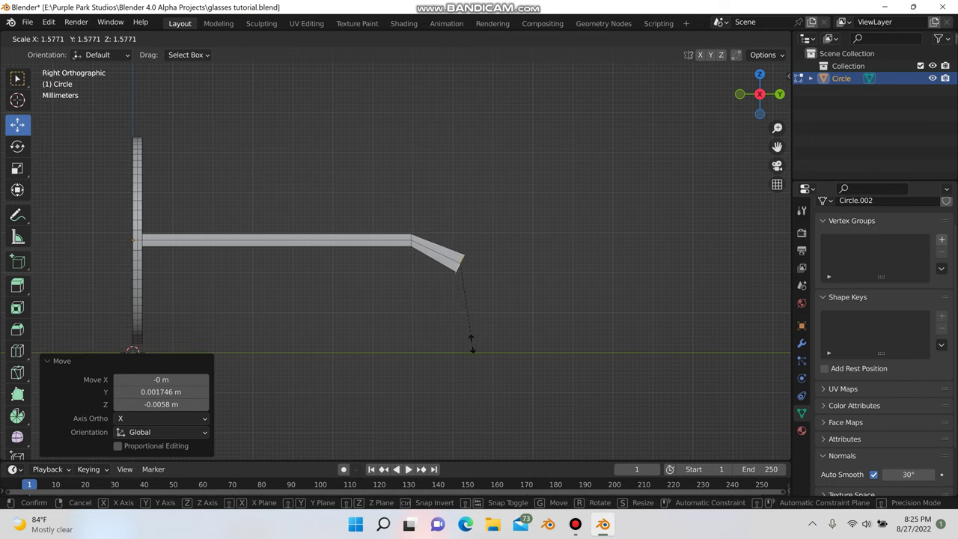
click(479, 342)
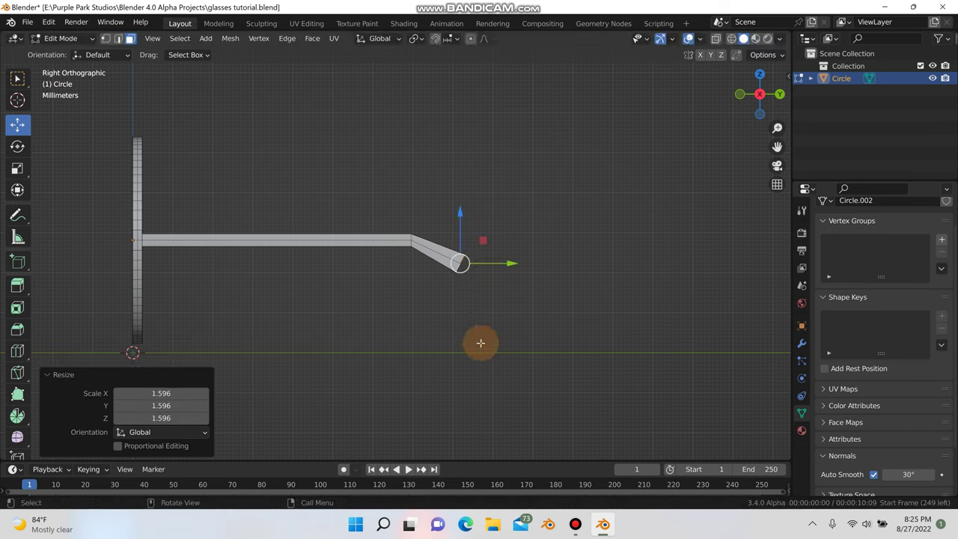
Move the temple arm's tip about 0.0034 m further back along Y and about 0.0041 m down in total
key(g)
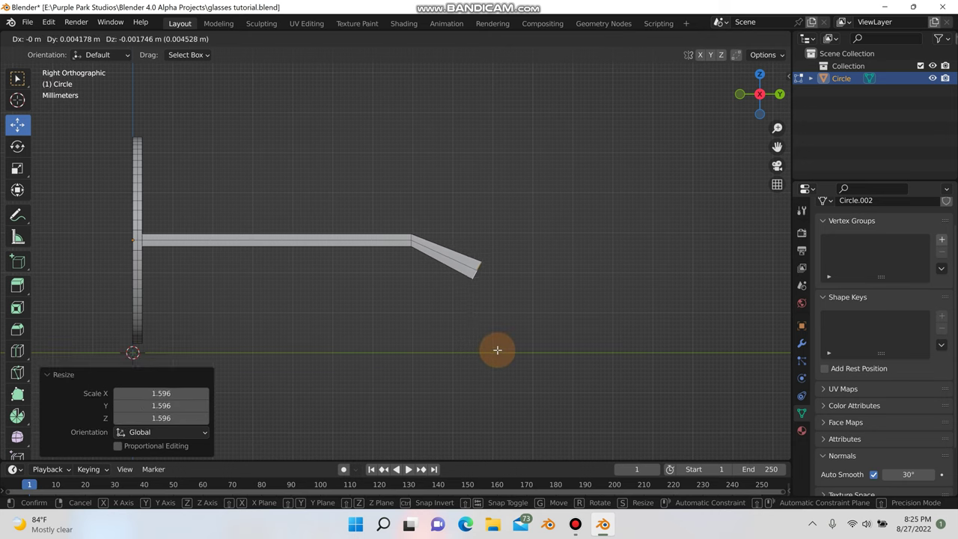
click(496, 350)
key(g)
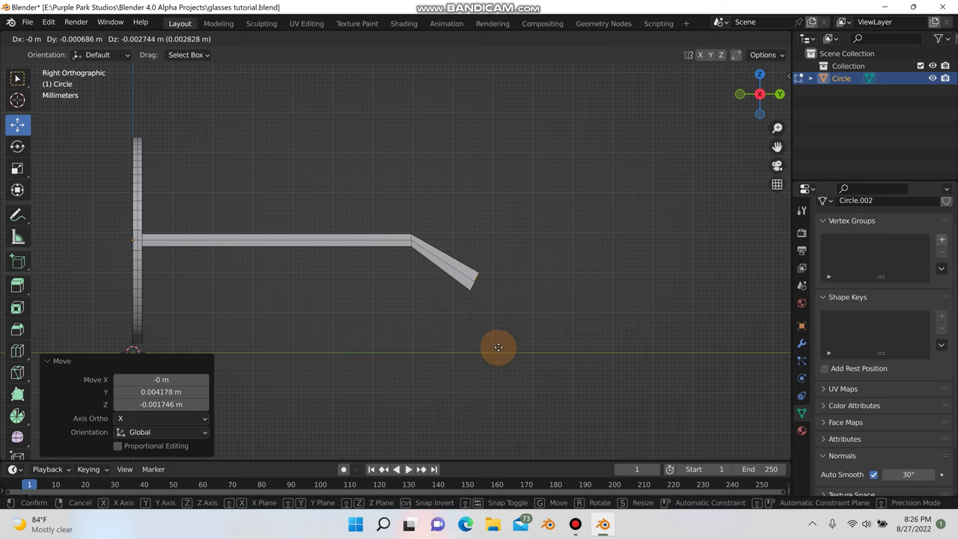
click(497, 346)
Rotate the temple arm's tip about 15.7° in the right view and scale it to about 0.947
key(r)
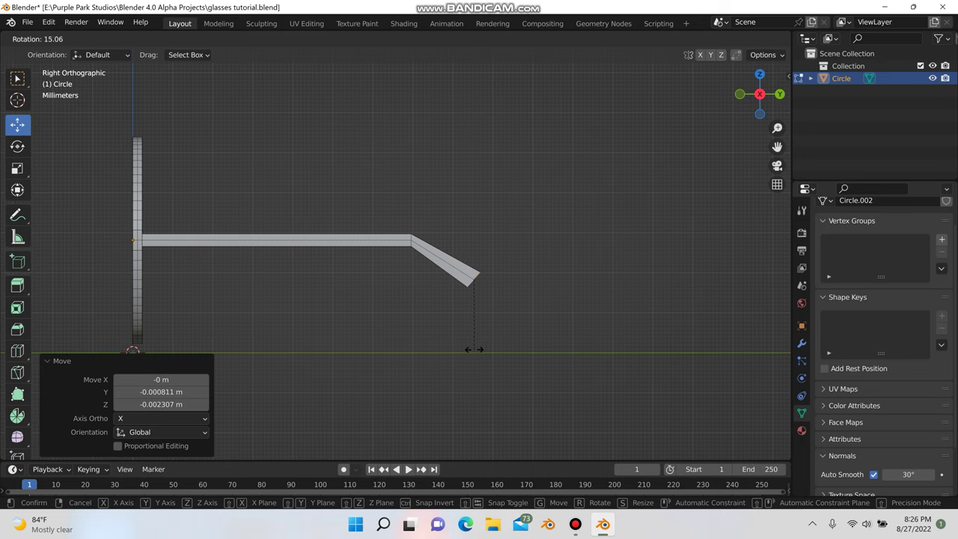
click(474, 349)
key(s)
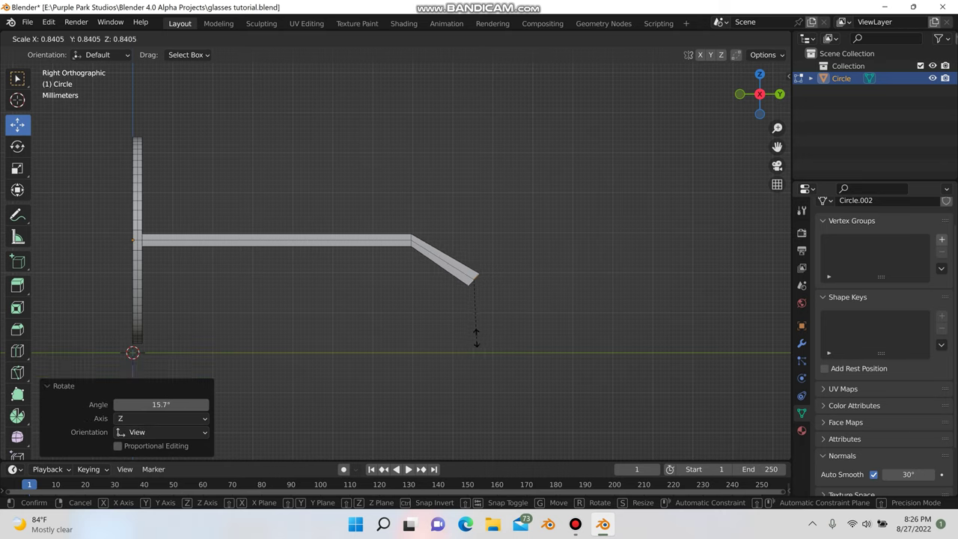
click(474, 345)
Widen the temple arm's tip by scaling it to about 1.209 along X, and return to Object Mode with nothing selected
middle_drag(459, 342, 476, 318)
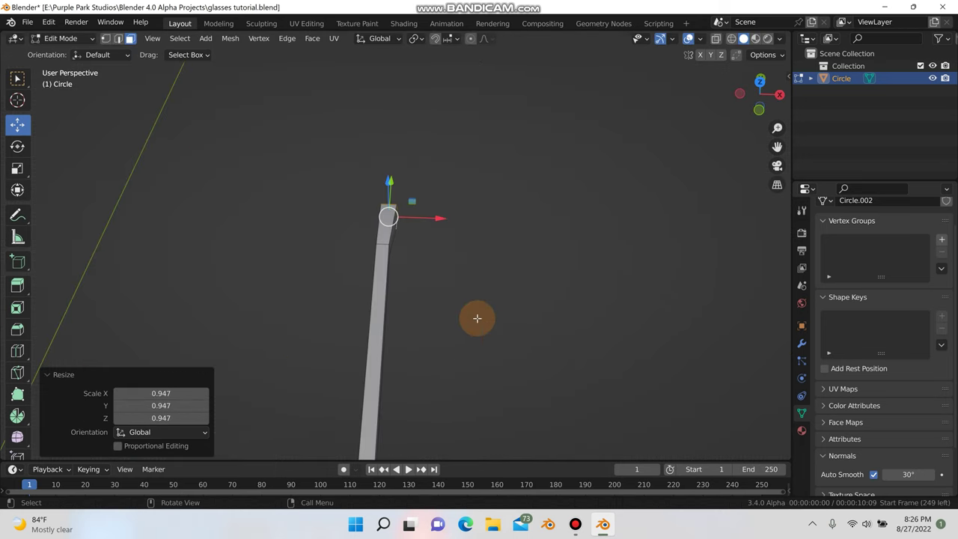
key(s)
key(x)
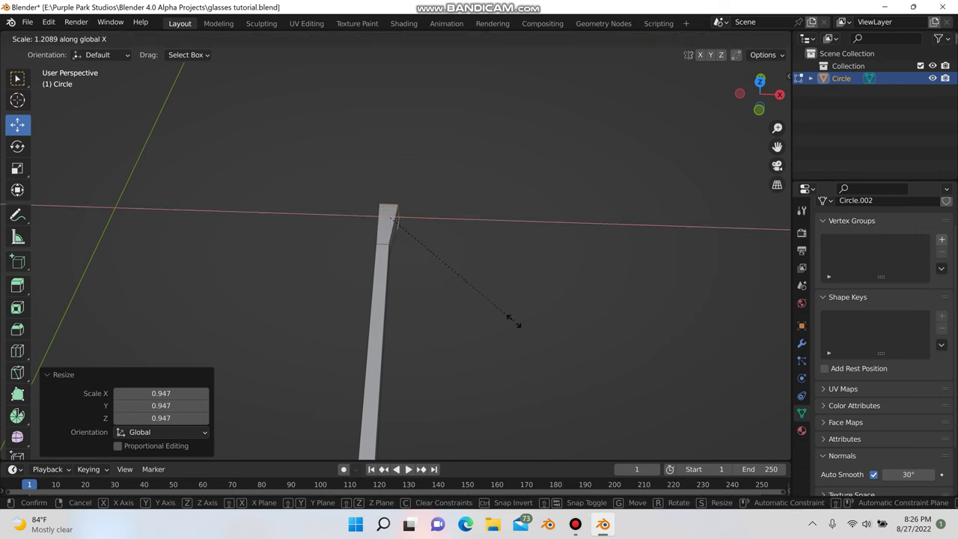
click(513, 320)
key(Tab)
click(537, 367)
Try a Mirror modifier on the half-frame with its current origin, switching the axis from X to Y, and remove the modifier
scroll(539, 371, down, 5)
middle_drag(539, 372, 422, 271)
key(KP_1)
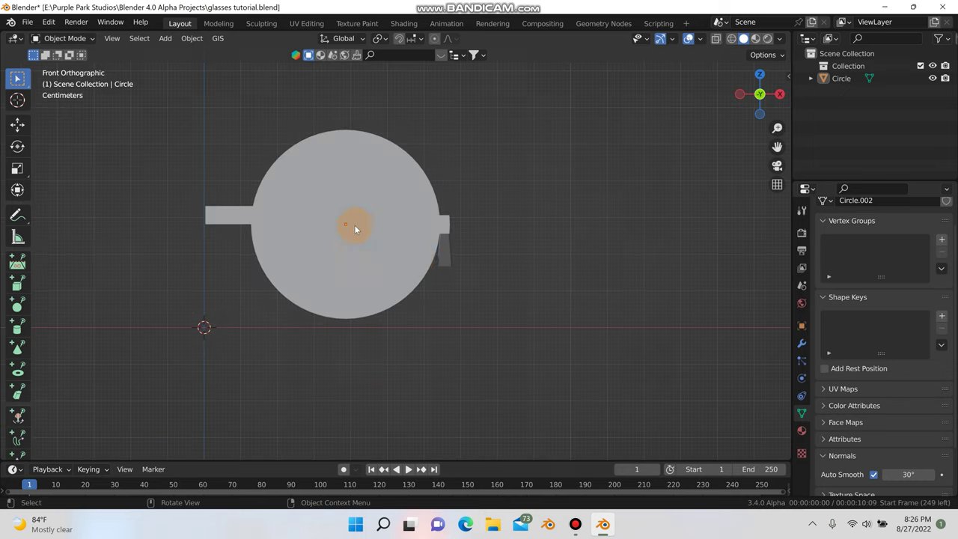
scroll(294, 228, down, 2)
shift+middle_drag(310, 230, 371, 241)
click(366, 243)
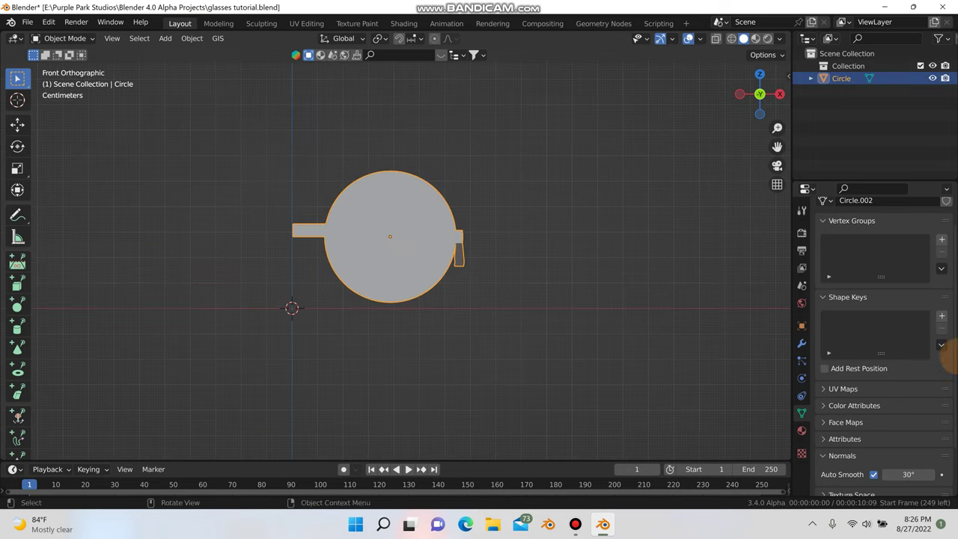
click(801, 343)
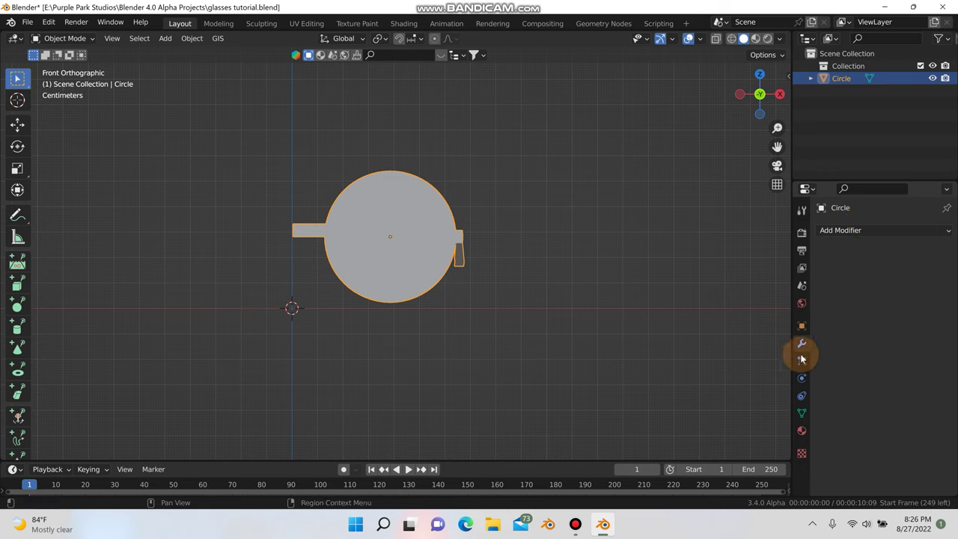
click(884, 230)
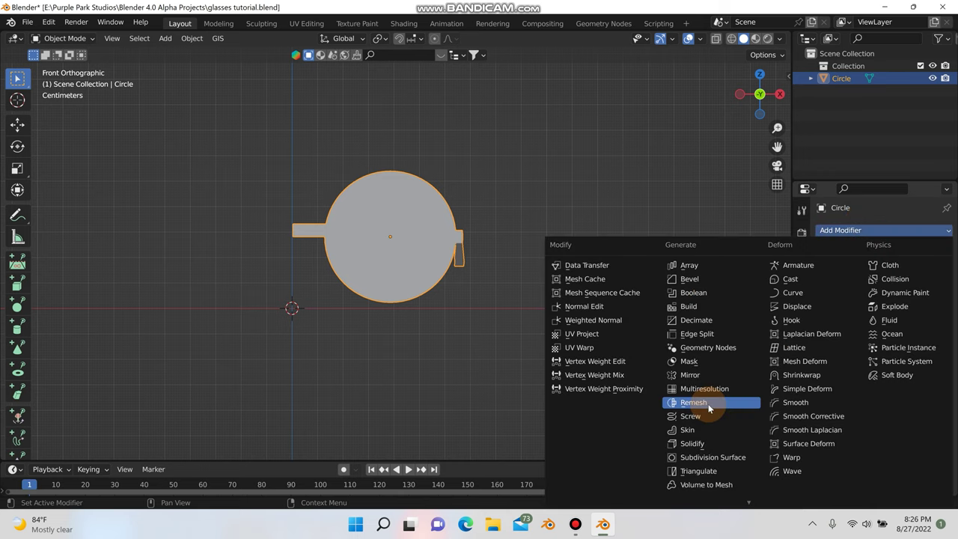
click(692, 374)
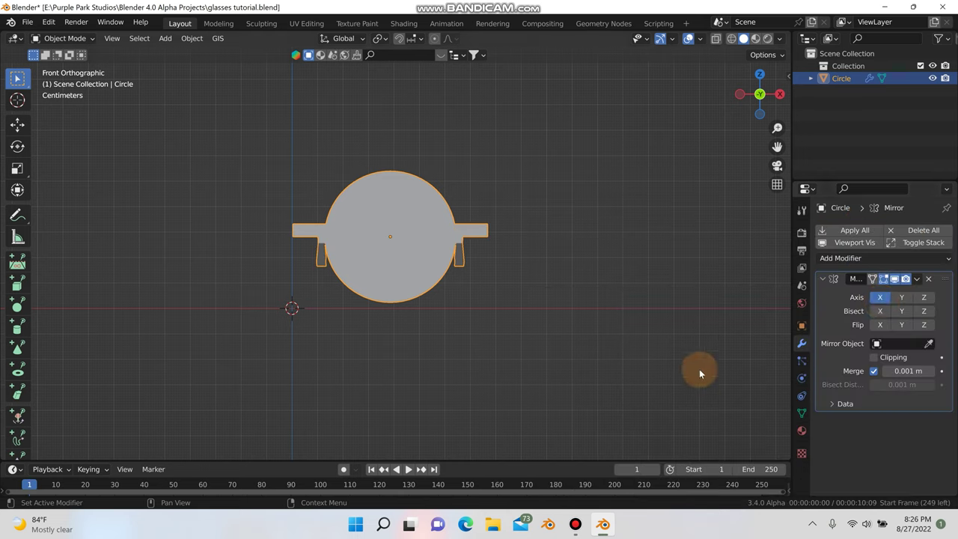
click(880, 298)
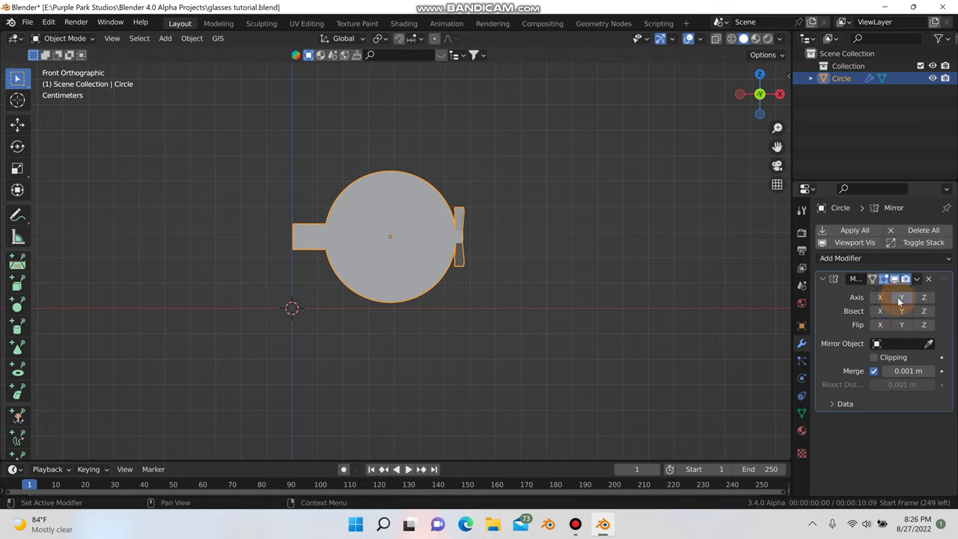
middle_drag(344, 225, 357, 300)
click(928, 279)
Set the half-frame's origin to the 3D cursor
middle_drag(271, 237, 281, 212)
right_click(280, 213)
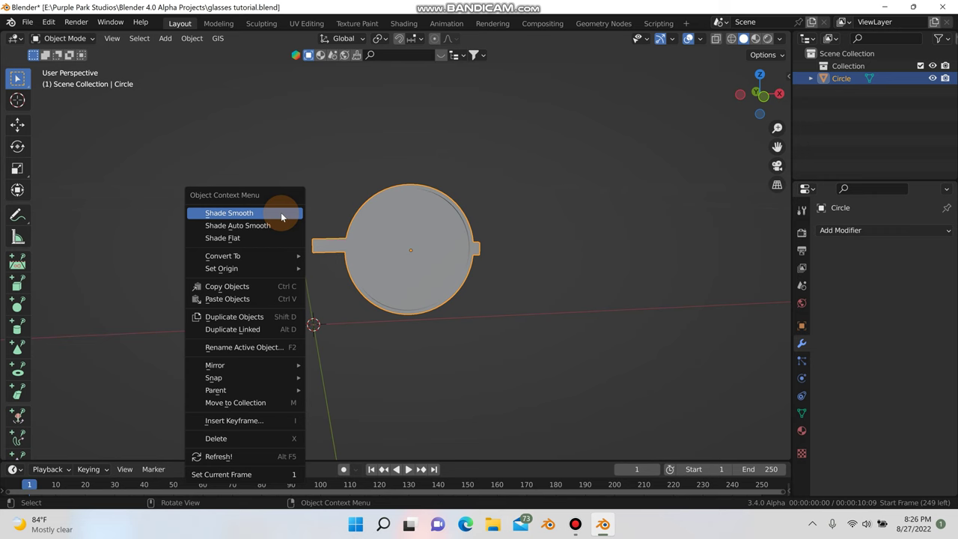
mouse_move(252, 371)
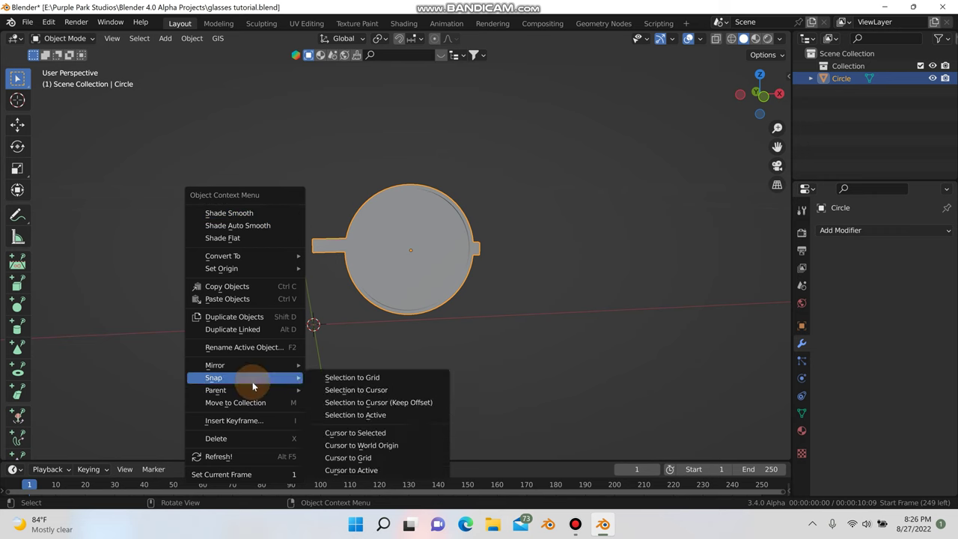
mouse_move(259, 267)
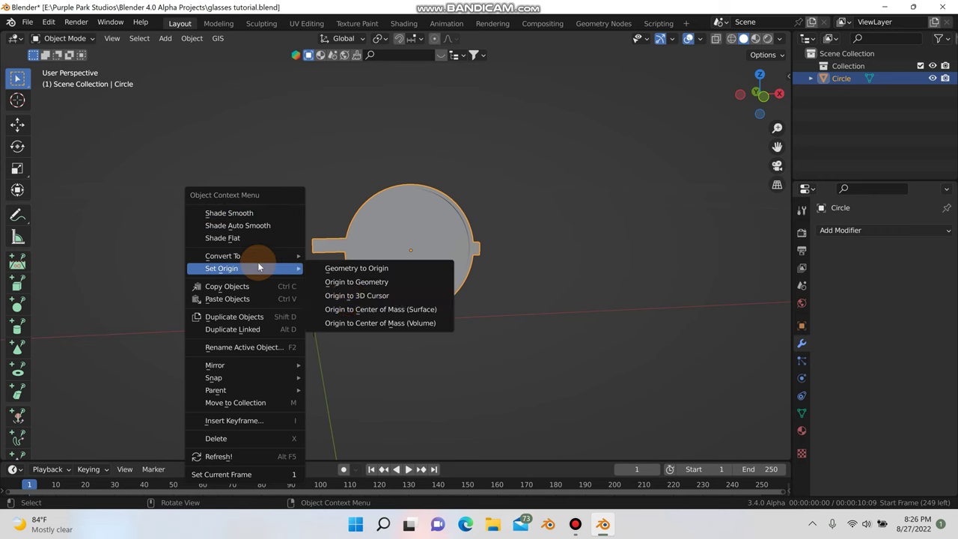
click(347, 297)
Add a Mirror modifier on the X axis to create the second lens, bridge half and temple arm
key(KP_1)
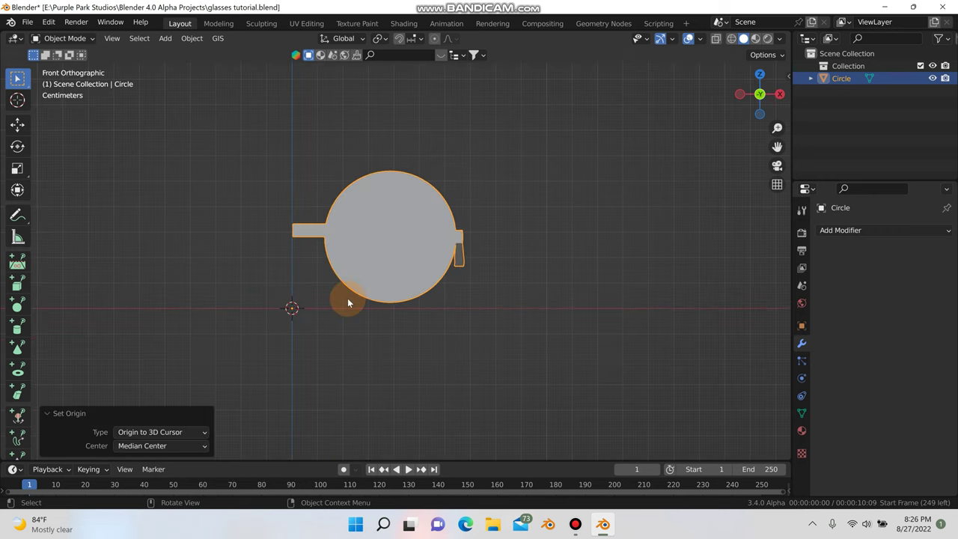
click(841, 232)
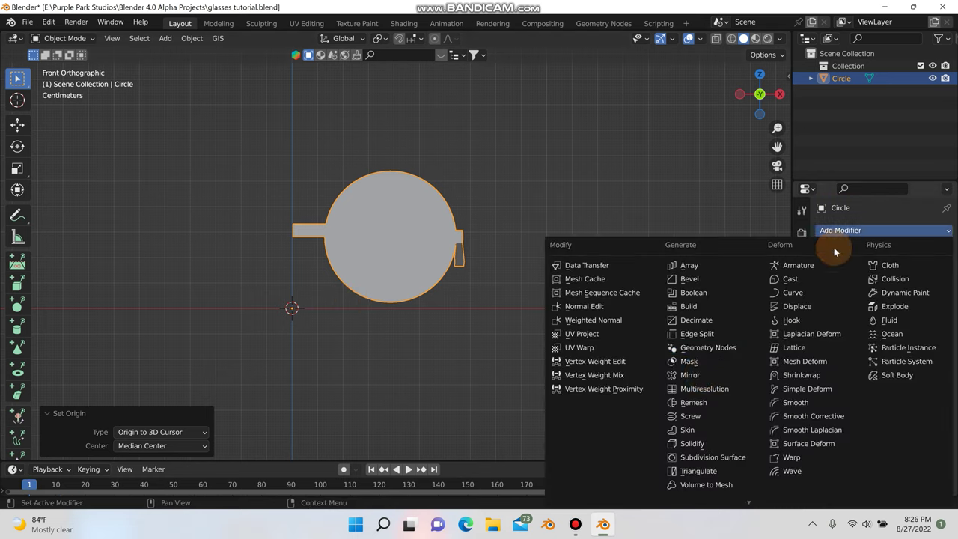
click(690, 374)
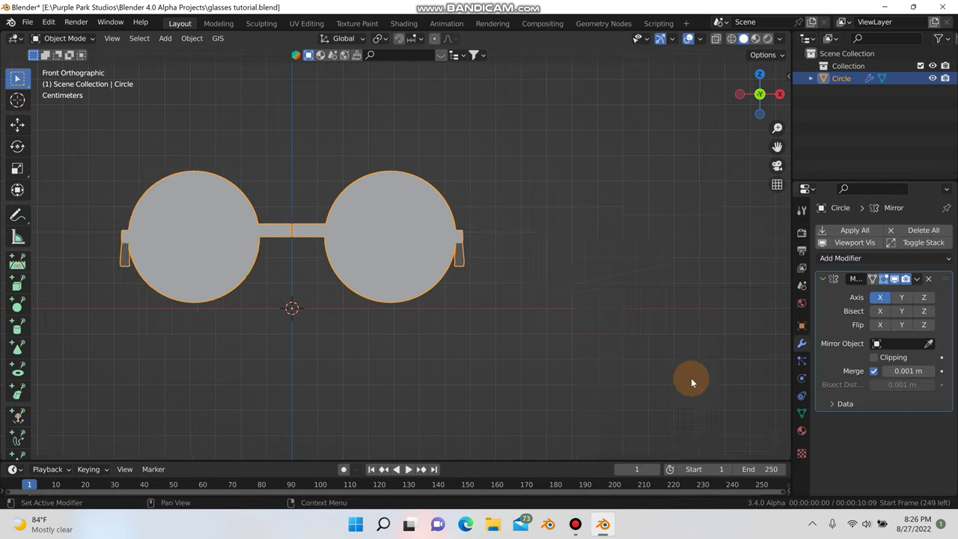
middle_drag(477, 281, 529, 332)
scroll(227, 278, up, 5)
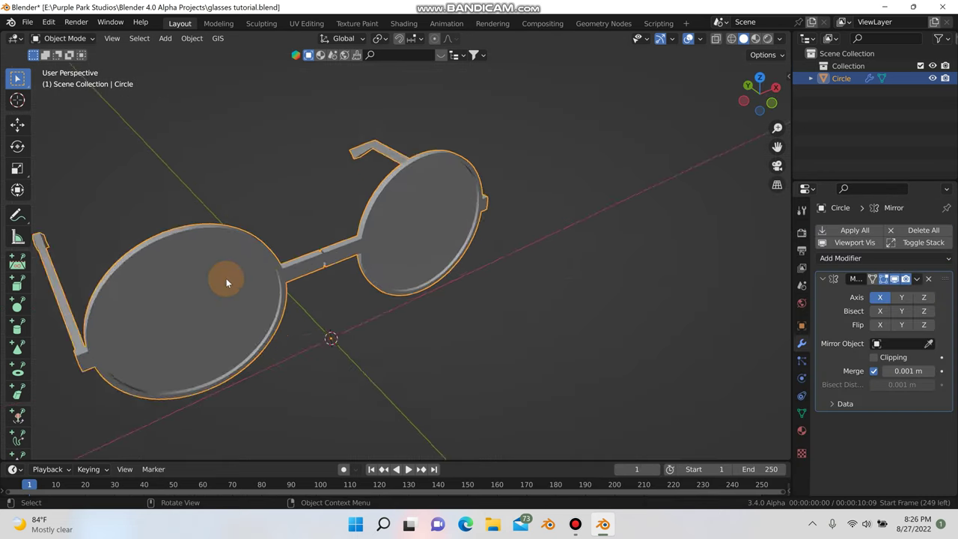
middle_drag(273, 276, 451, 273)
Apply the Mirror modifier to the glasses
click(883, 359)
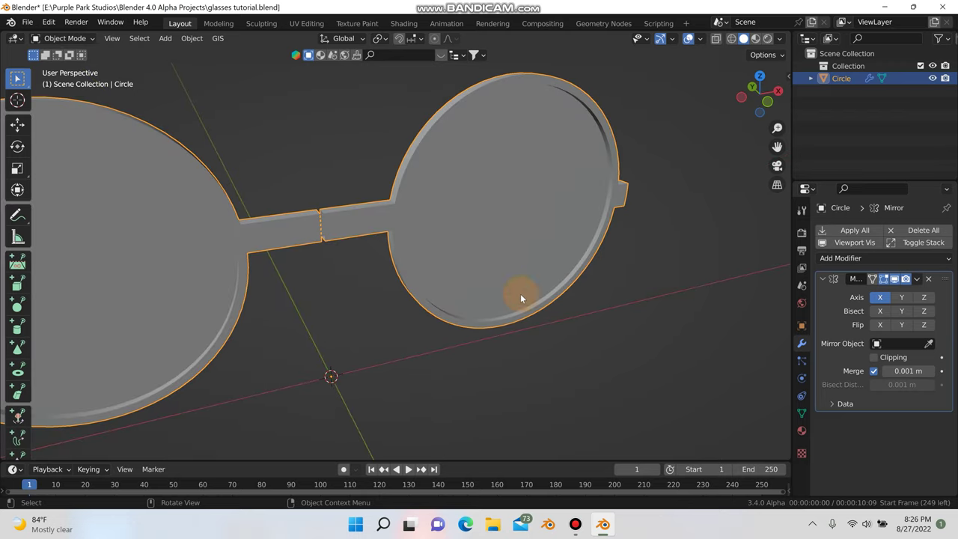
middle_drag(520, 293, 490, 294)
click(917, 278)
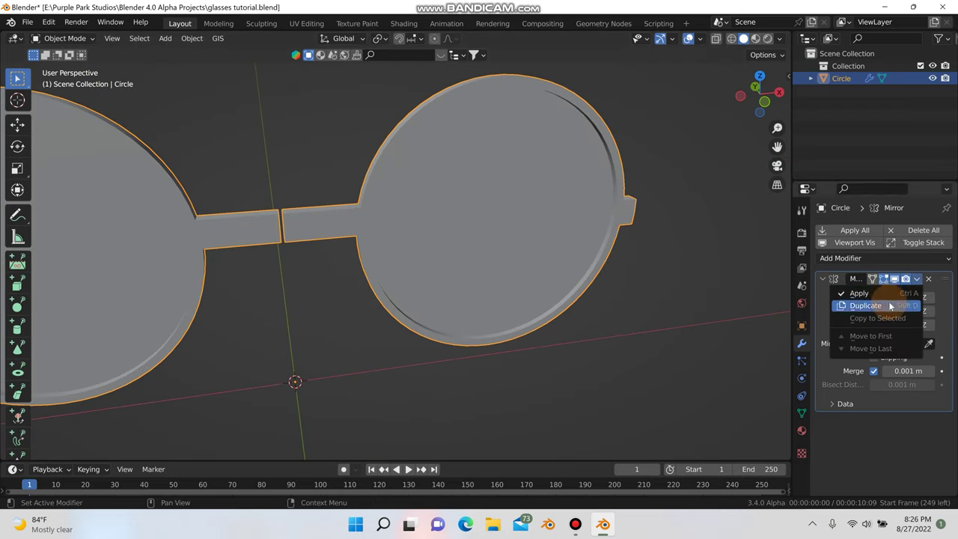
key(ctrl+a)
Close the gap in the middle of the bridge by selecting both open edge loops and using Bridge Edge Loops
key(Tab)
scroll(279, 218, up, 5)
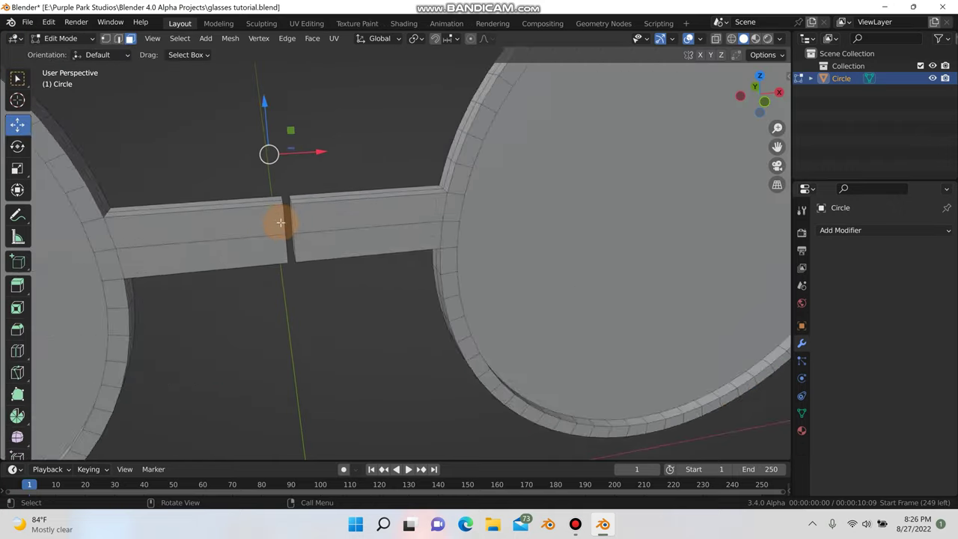
middle_drag(288, 213, 454, 186)
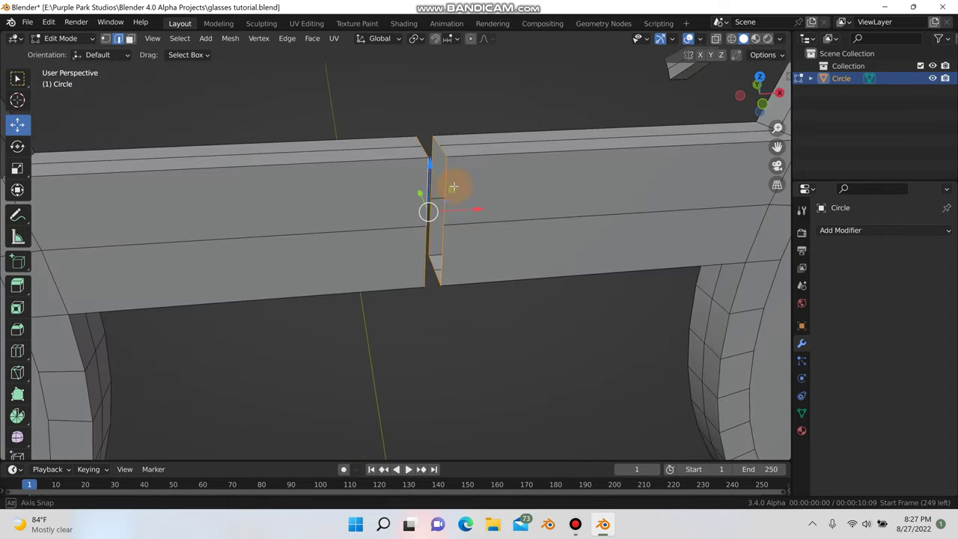
right_click(477, 343)
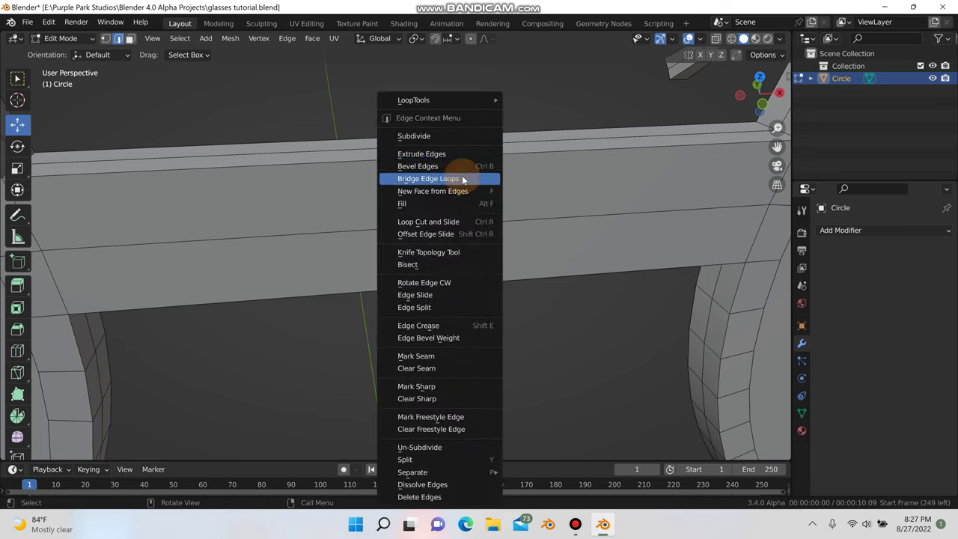
click(462, 180)
middle_drag(467, 290, 460, 268)
Select the whole mesh and merge its vertices by distance at 0.0001 m
scroll(479, 315, down, 3)
key(a)
scroll(477, 317, down, 3)
key(1)
key(m)
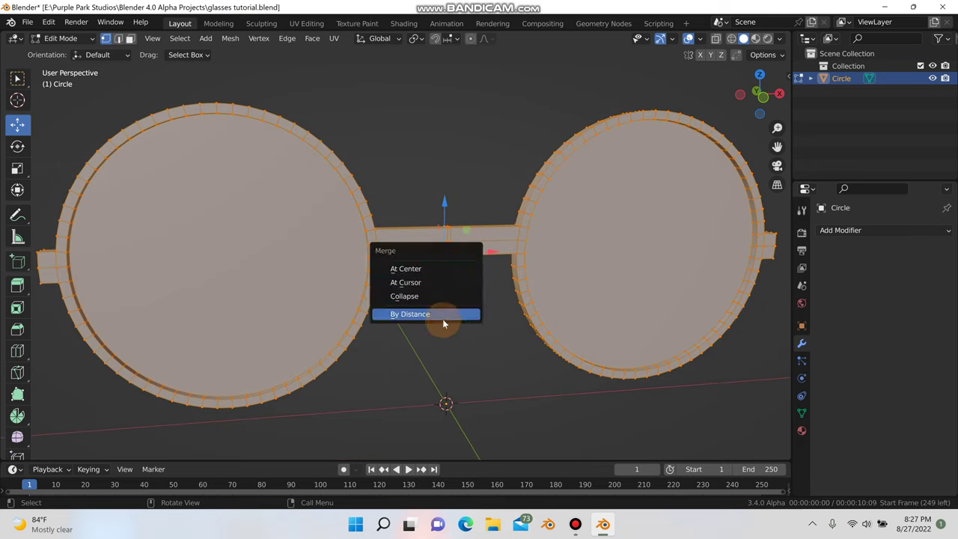
click(442, 318)
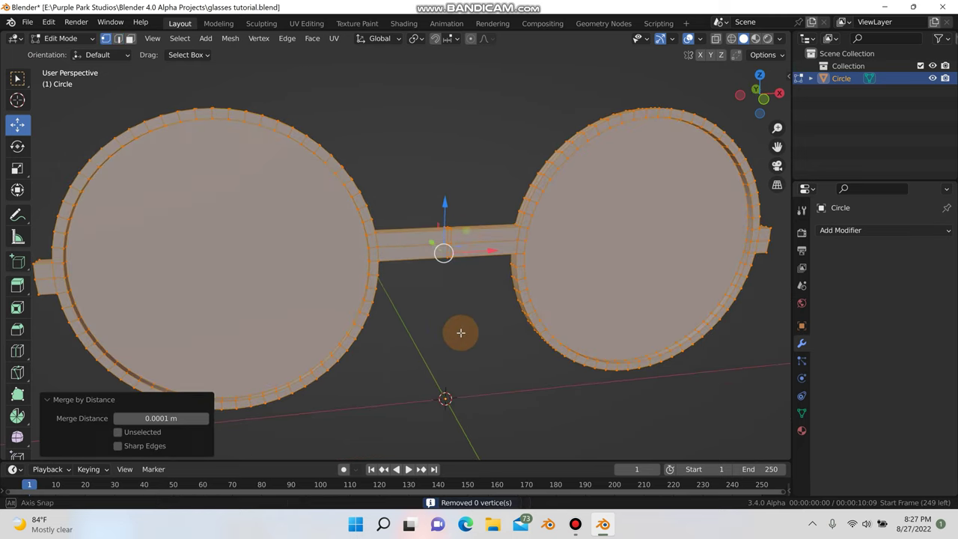
Raise the middle vertices of the bridge's upper surface along Z to form a slight peak, and nudge them along Y
scroll(443, 231, up, 6)
middle_drag(444, 231, 383, 223)
middle_drag(481, 285, 452, 282)
drag(355, 171, 449, 282)
scroll(449, 281, down, 3)
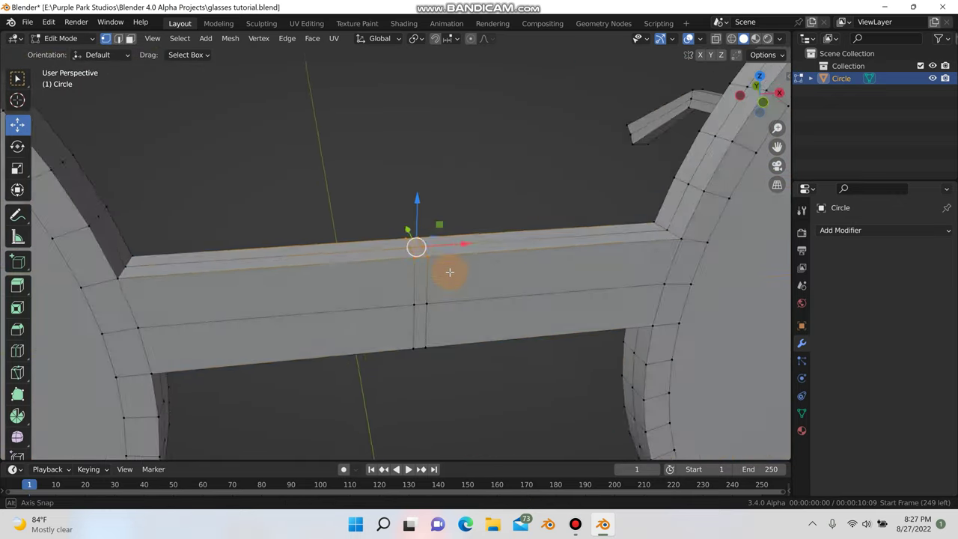
middle_drag(449, 272, 431, 215)
drag(421, 198, 424, 178)
middle_drag(429, 275, 379, 253)
drag(382, 244, 386, 244)
middle_drag(386, 244, 505, 320)
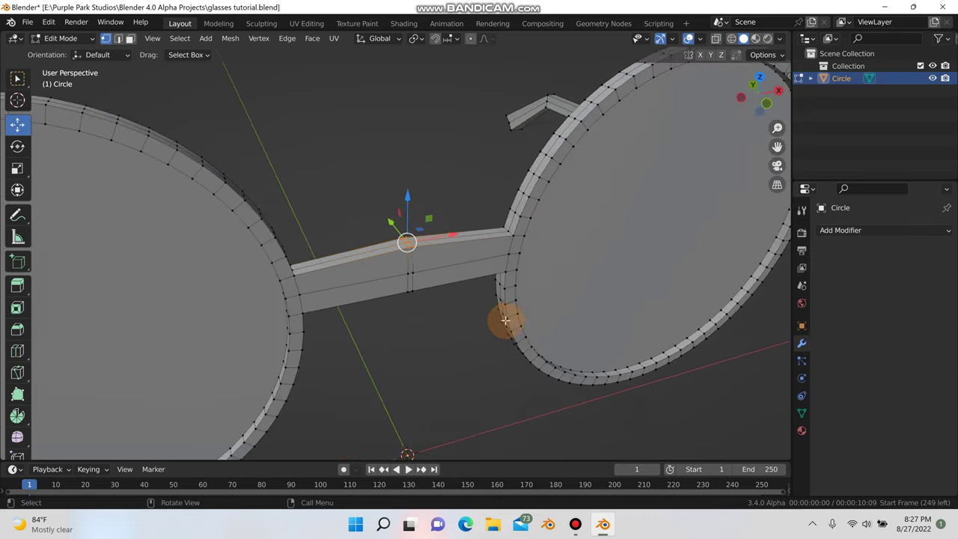
With X-ray on, select all the bridge's middle vertices and move them about 0.0006 m up and slightly forward along Y
key(KP_1)
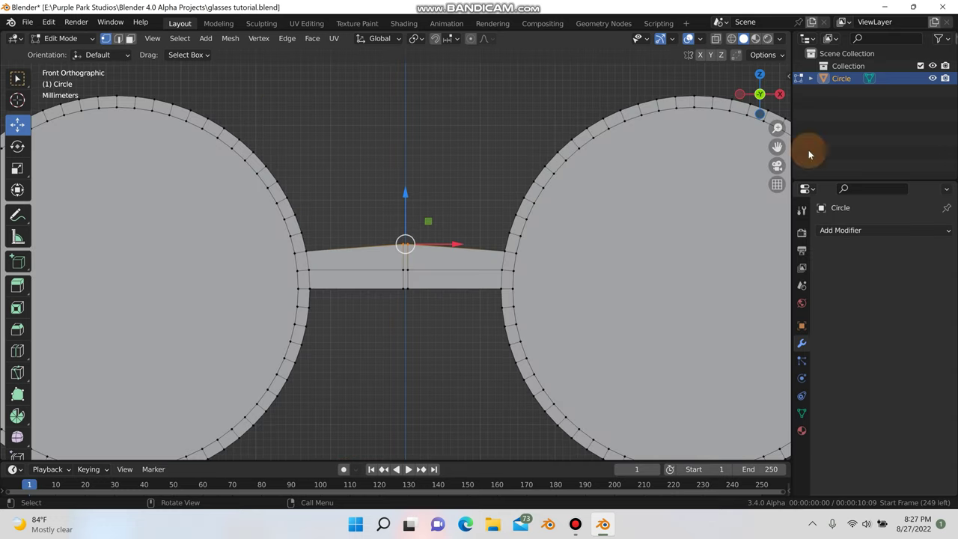
click(718, 39)
drag(387, 207, 446, 314)
middle_drag(446, 314, 449, 250)
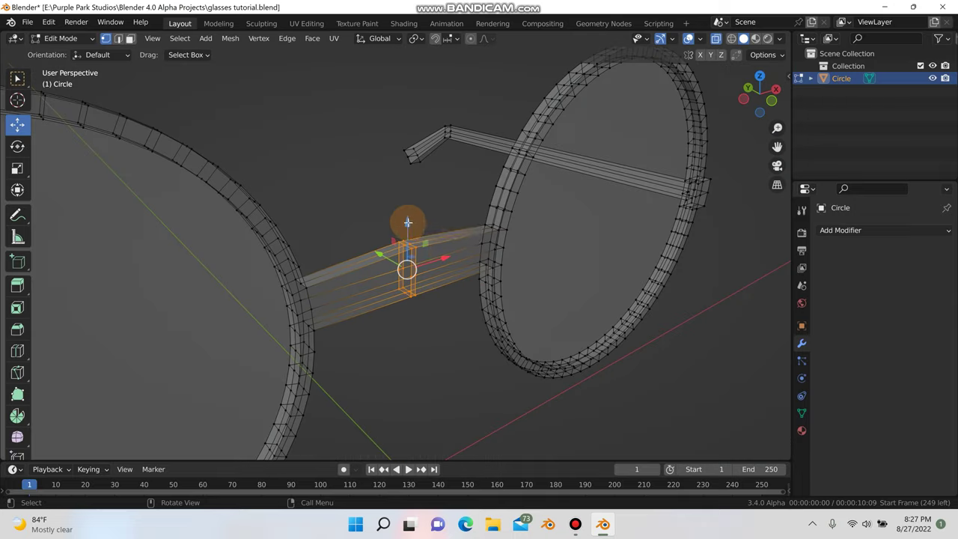
drag(406, 220, 408, 213)
middle_drag(416, 269, 406, 267)
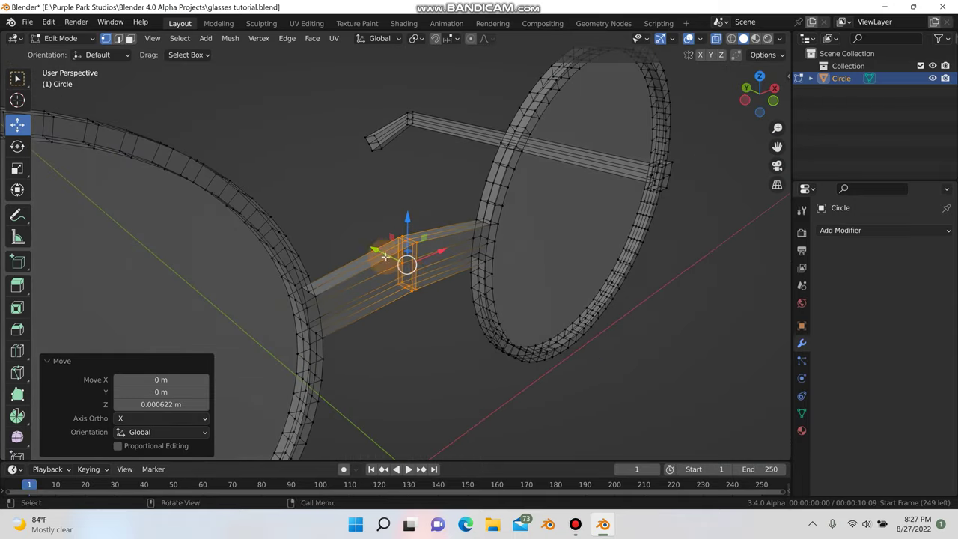
drag(380, 252, 387, 261)
Return to Object Mode, deselect the glasses and turn off X-ray display
key(Tab)
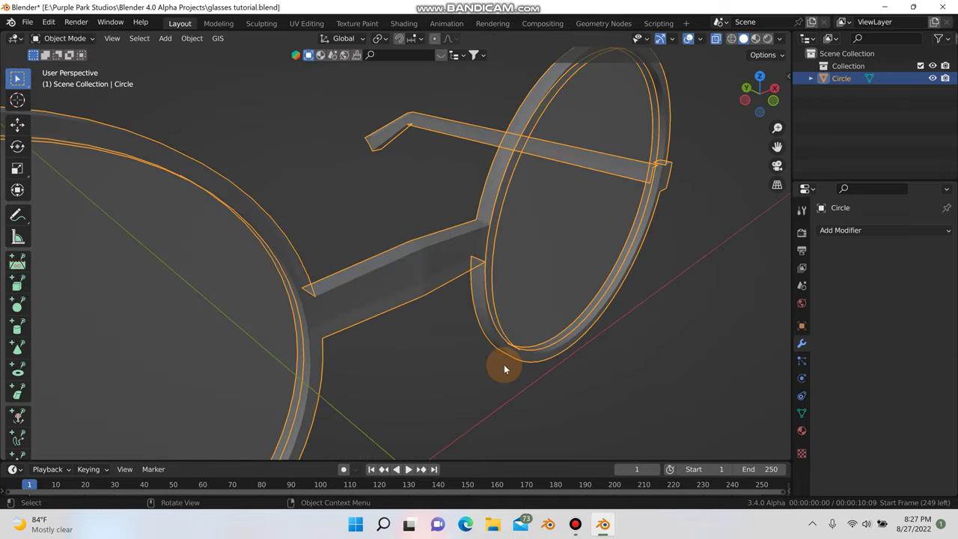
click(507, 368)
scroll(508, 372, down, 7)
middle_drag(500, 354, 478, 338)
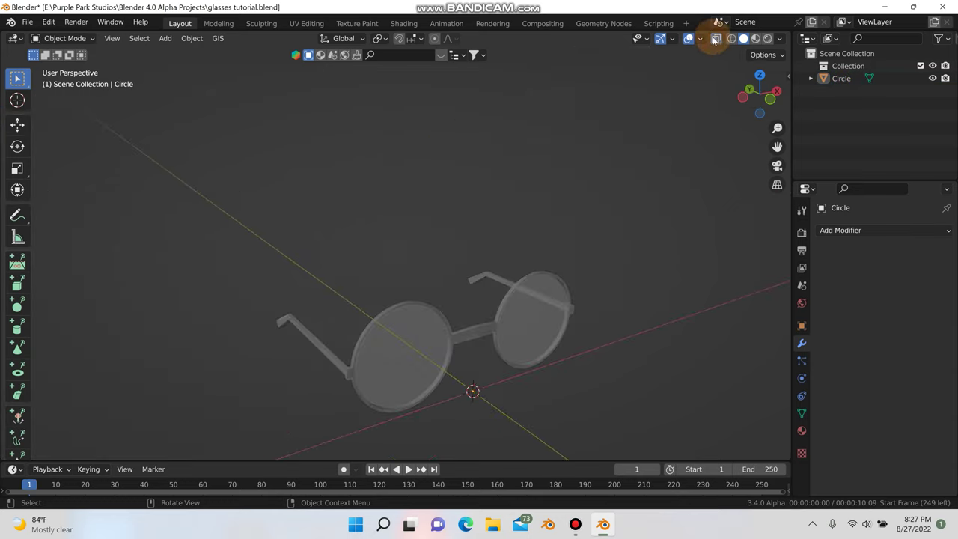
click(715, 39)
middle_drag(523, 274, 448, 270)
Add a Subdivision Surface modifier to the glasses with a viewport level of 2, and deselect them
click(397, 255)
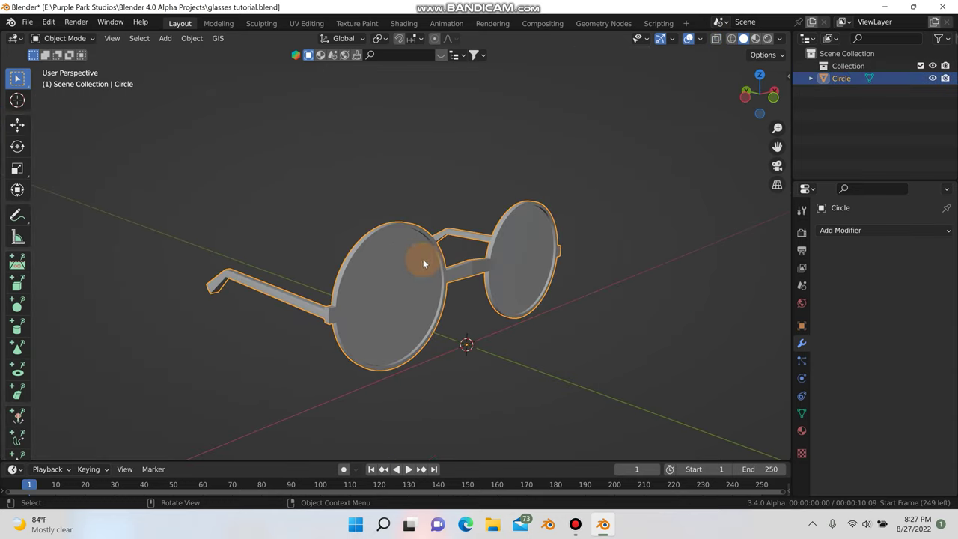
click(912, 232)
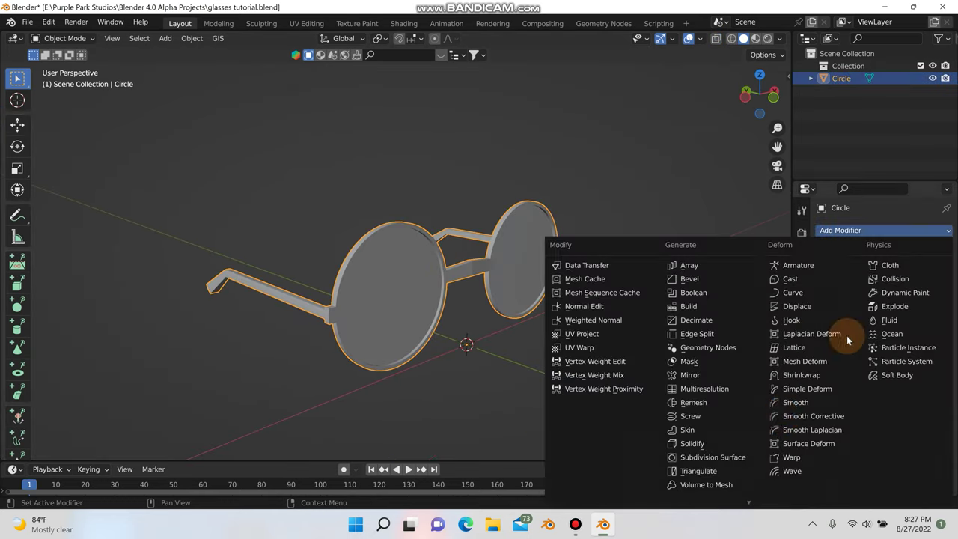
click(733, 456)
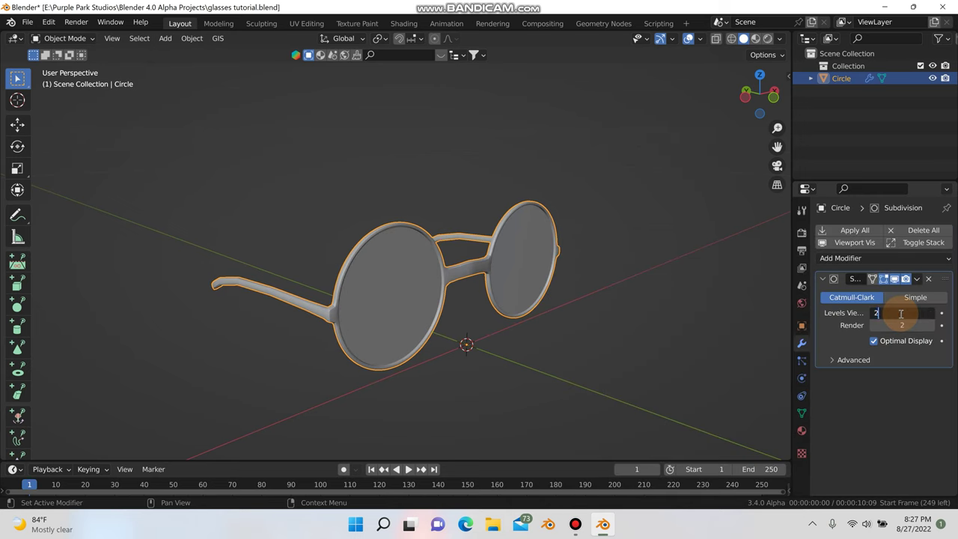
click(552, 322)
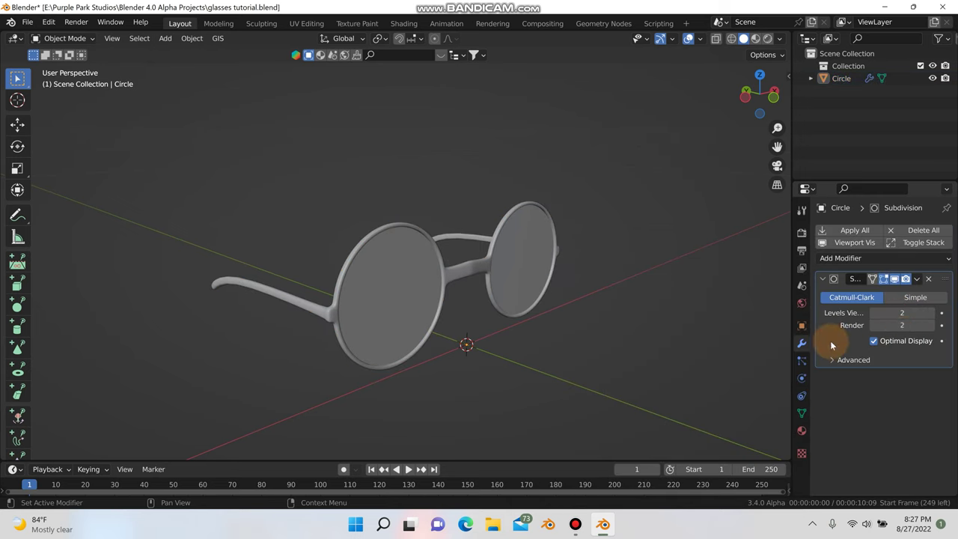
scroll(546, 278, up, 4)
middle_drag(546, 278, 550, 258)
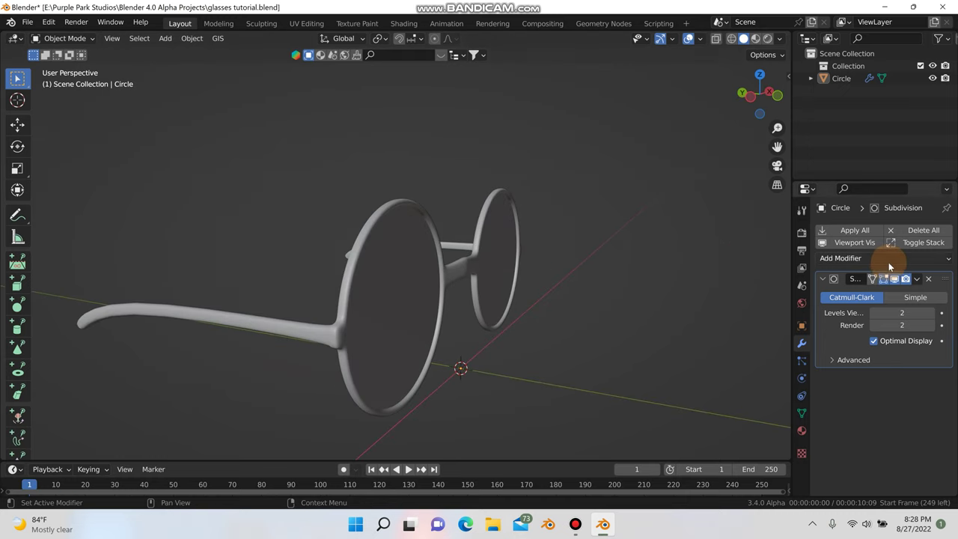
Add a Bevel modifier with 4 segments to the glasses and save the file
click(888, 260)
click(705, 308)
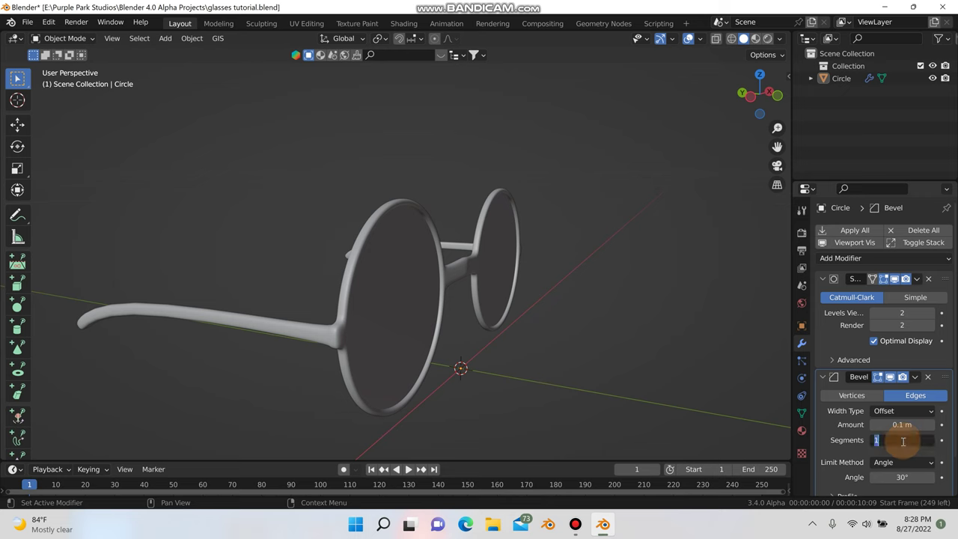
middle_drag(477, 346, 359, 342)
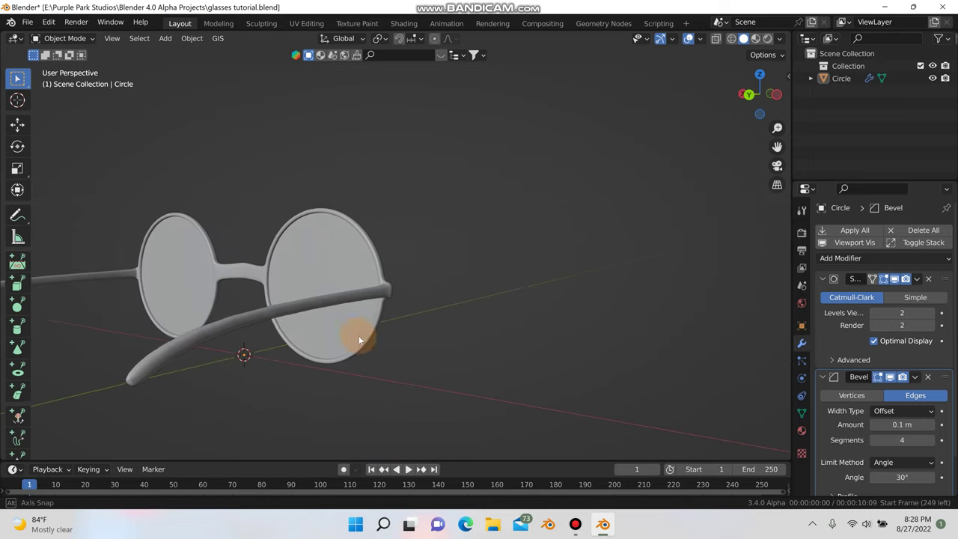
click(27, 21)
click(39, 106)
Enter Edit Mode on the glasses and display the subdivision modifier's result on the editing cage
scroll(432, 220, up, 2)
middle_drag(433, 219, 587, 296)
scroll(557, 287, up, 6)
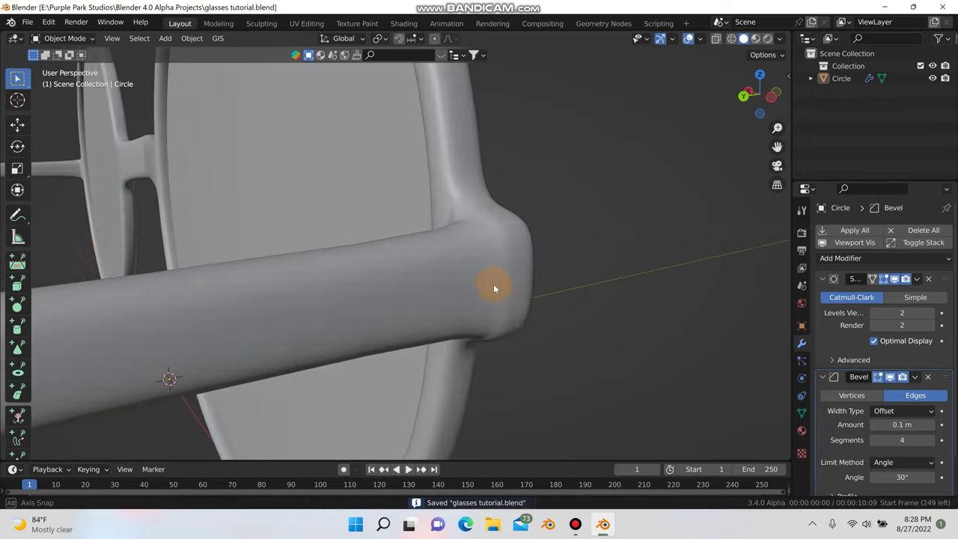
middle_drag(493, 284, 493, 262)
click(470, 259)
key(Tab)
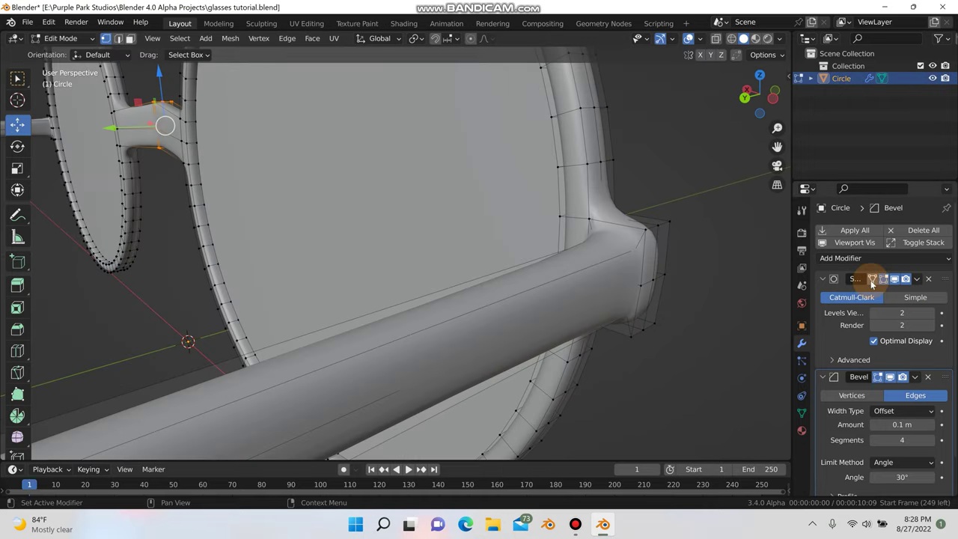
click(872, 280)
scroll(638, 279, up, 1)
mouse_move(639, 280)
middle_down()
mouse_move(602, 285)
mouse_move(625, 278)
middle_up()
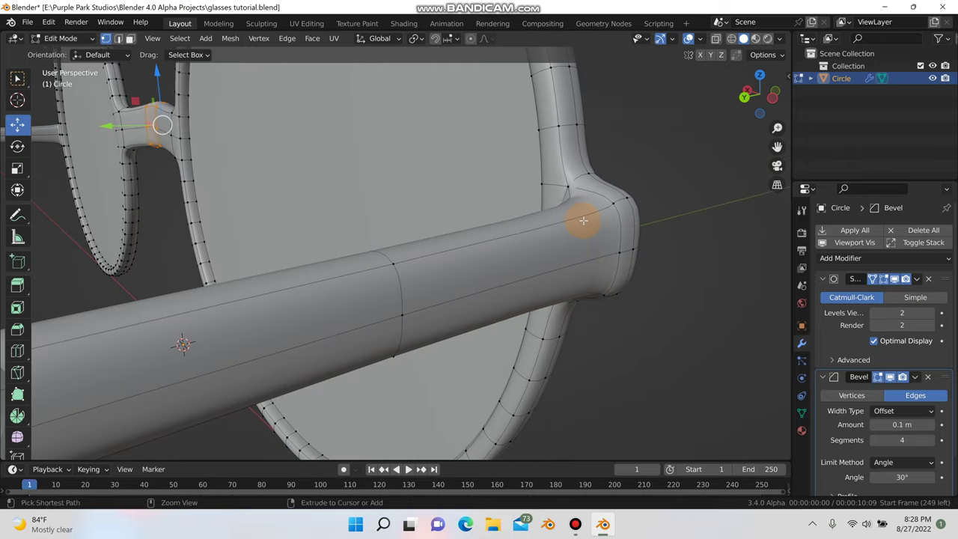
key(ctrl+r)
key(Escape)
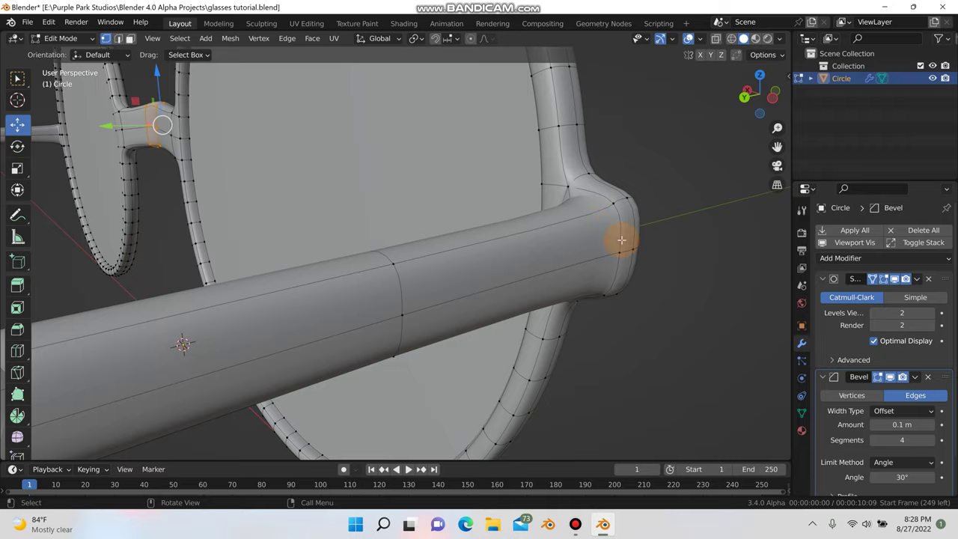
In front view, cut a centered vertical edge loop through the middle of the bridge
key(KP_1)
scroll(615, 249, down, 8)
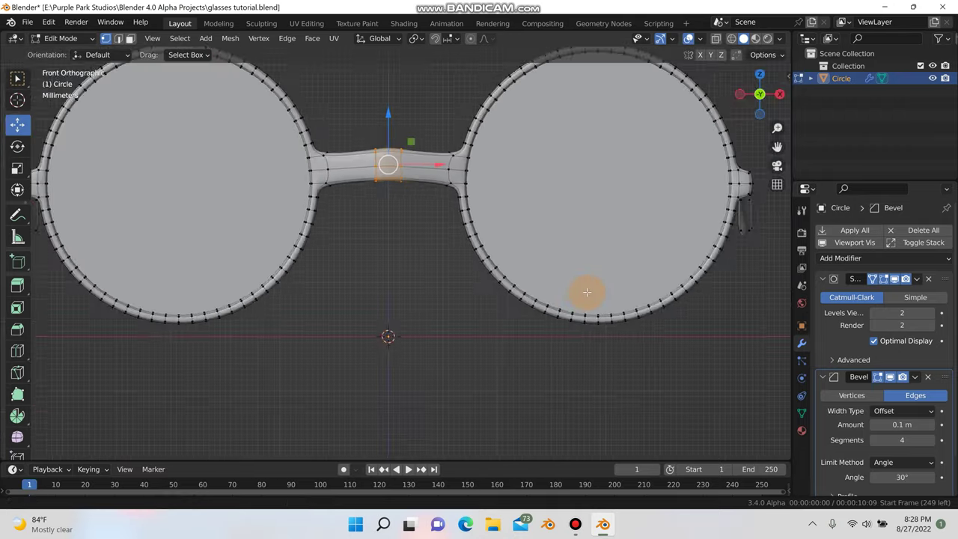
shift+middle_drag(586, 289, 588, 314)
scroll(446, 256, up, 2)
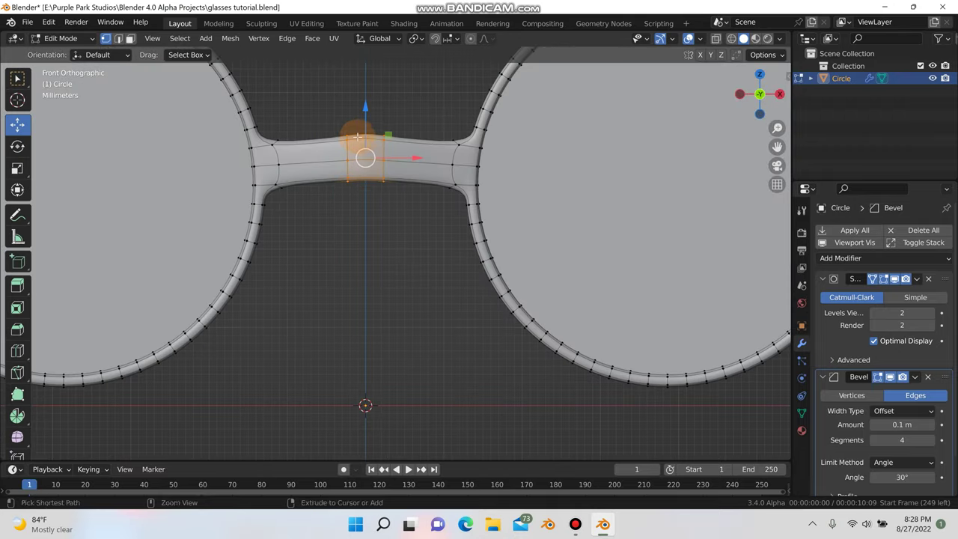
key(ctrl+r)
click(363, 138)
right_click(363, 138)
click(402, 235)
scroll(401, 244, down, 4)
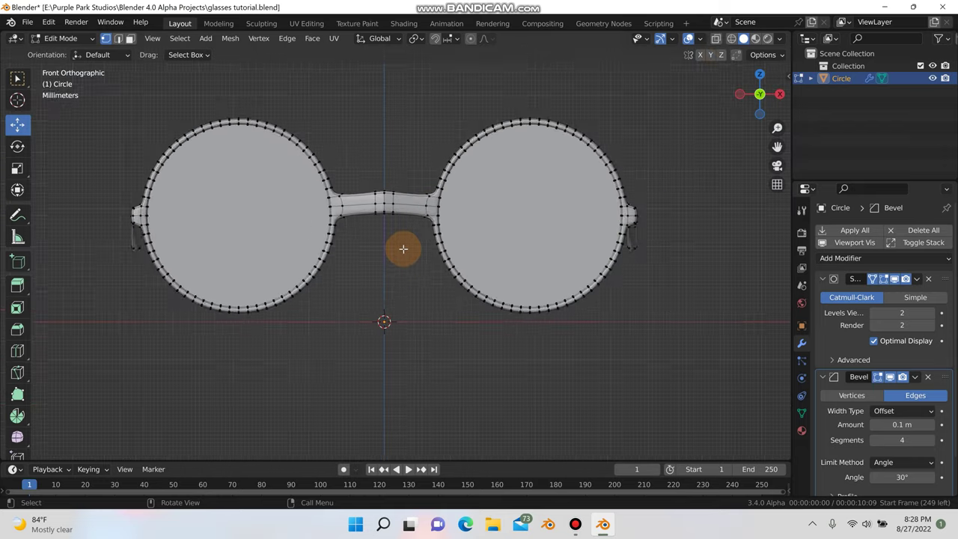
scroll(403, 249, down, 1)
With X-ray on, select everything on the negative X side of the bridge's center, delete its vertices, and turn X-ray off
click(716, 38)
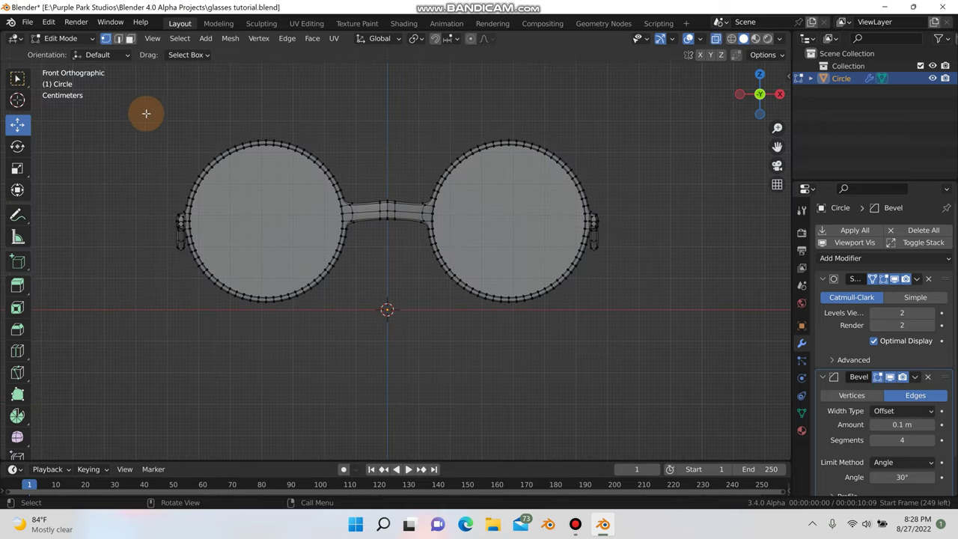
drag(136, 113, 382, 360)
scroll(381, 360, up, 3)
key(x)
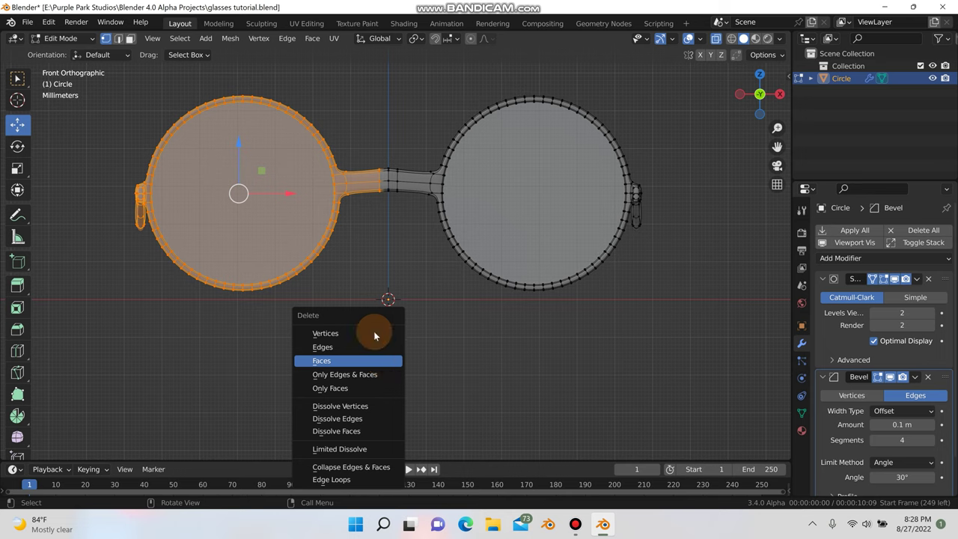
key(Return)
click(693, 46)
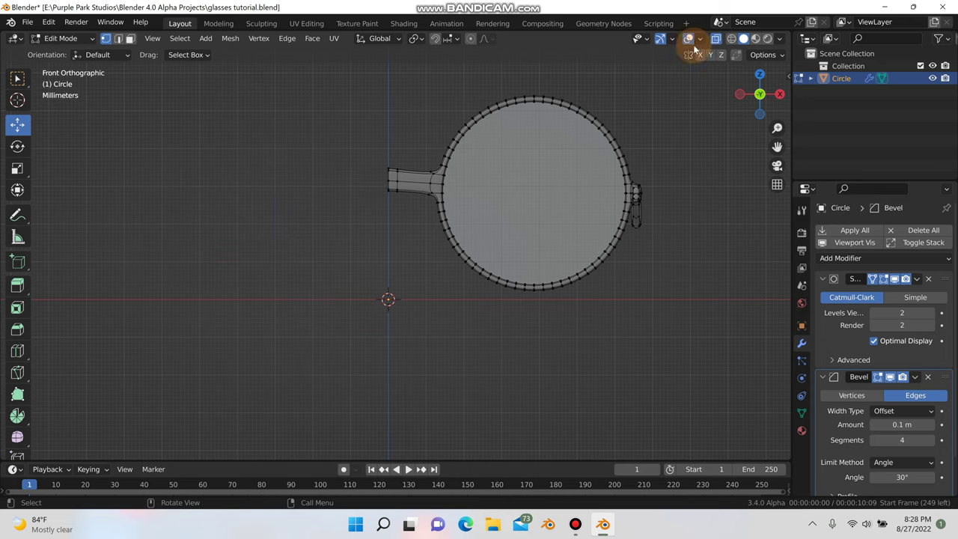
click(714, 39)
Add a Mirror modifier on the X axis, place it first in the modifier stack, and enable Clipping
click(864, 258)
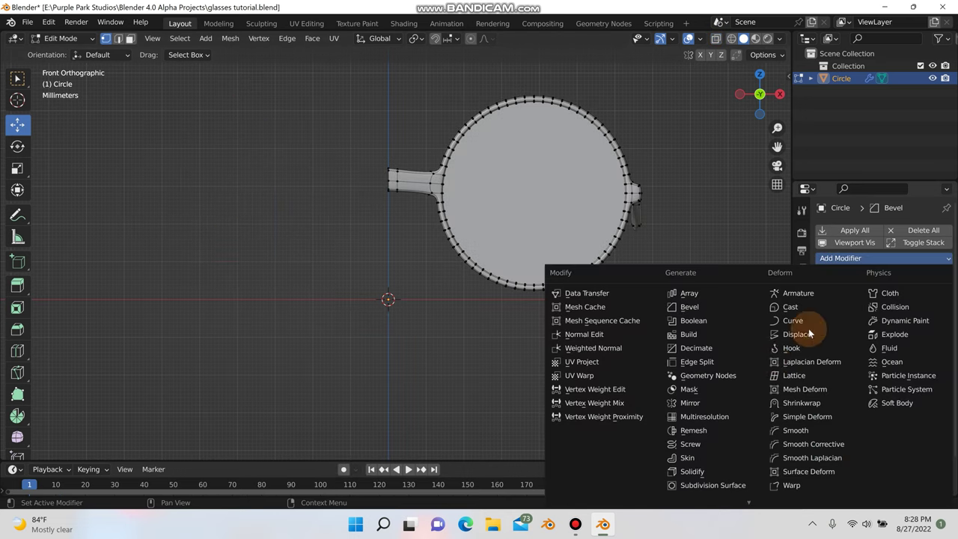
click(707, 403)
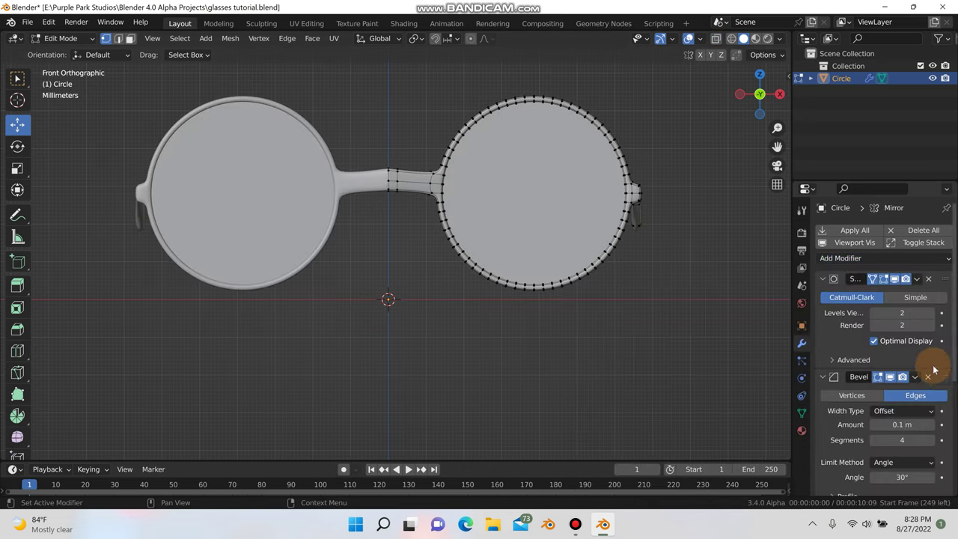
scroll(939, 329, down, 5)
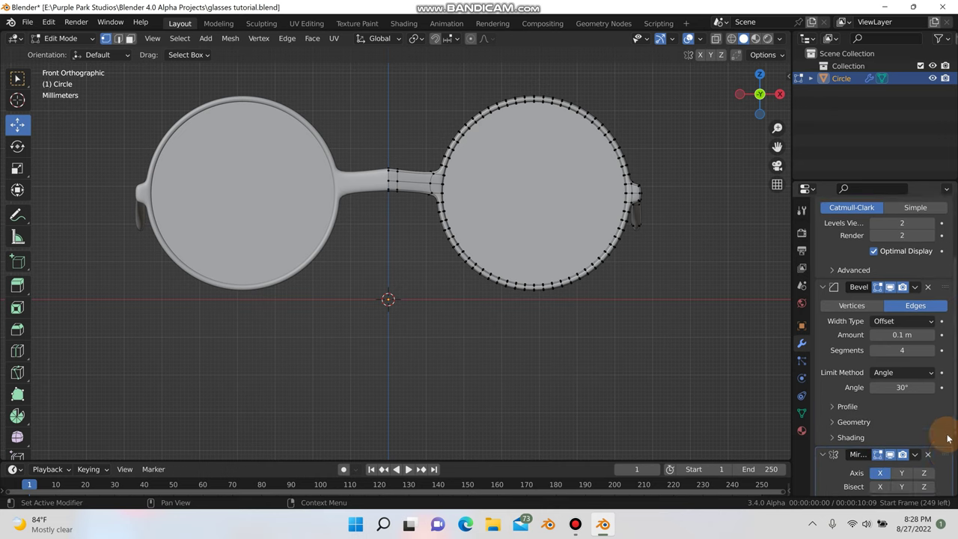
scroll(947, 439, down, 2)
drag(944, 410, 936, 220)
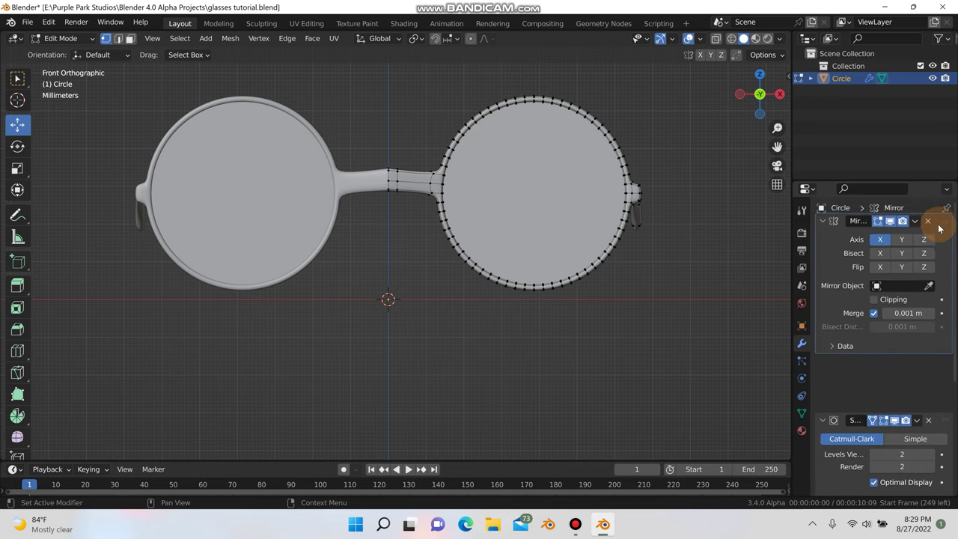
scroll(876, 317, up, 3)
click(873, 358)
scroll(389, 319, down, 2)
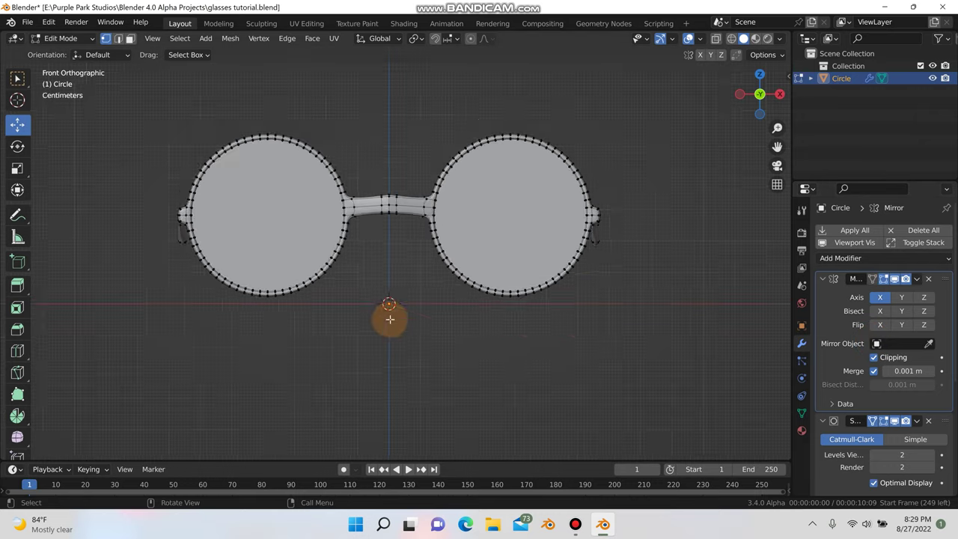
Cut an edge loop around the temple arm where it meets the hinge block, with a slide factor of about 0.485
middle_drag(389, 318, 468, 222)
scroll(535, 243, up, 4)
scroll(487, 239, up, 1)
key(Tab)
key(Tab)
key(ctrl+r)
click(469, 216)
click(463, 217)
Scale the new hinge loop to about 0.67 and move it about -0.0009 m along Y into the hinge block
key(s)
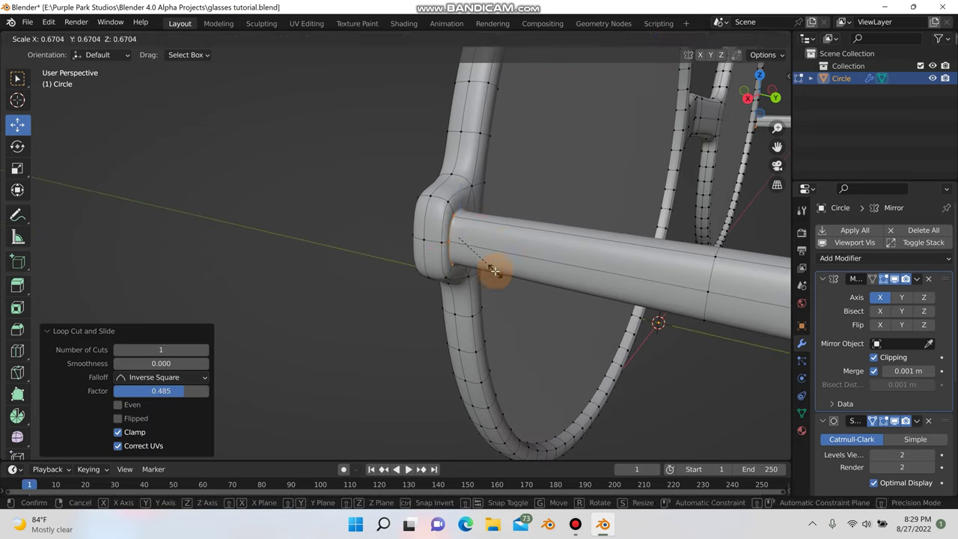
click(496, 274)
key(g)
key(y)
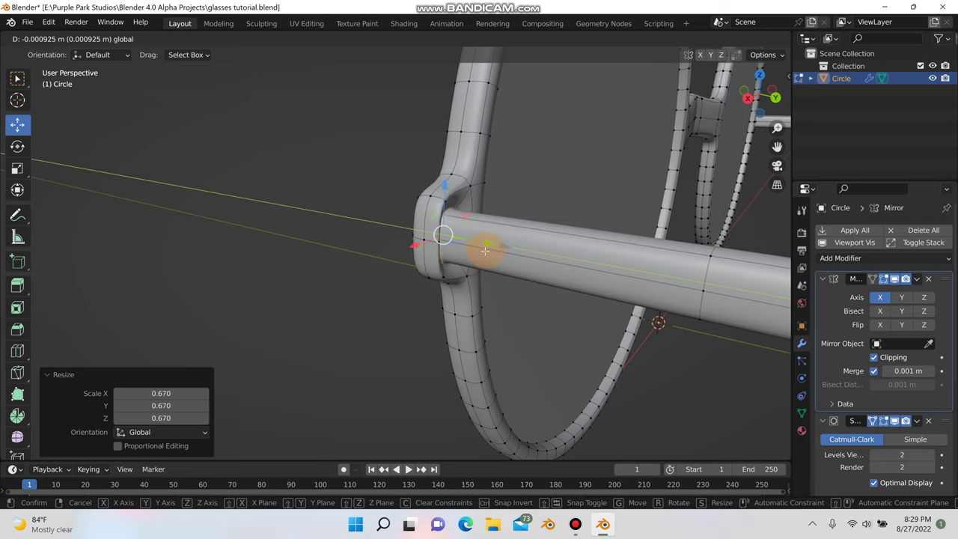
click(485, 251)
middle_drag(485, 251, 429, 224)
key(a)
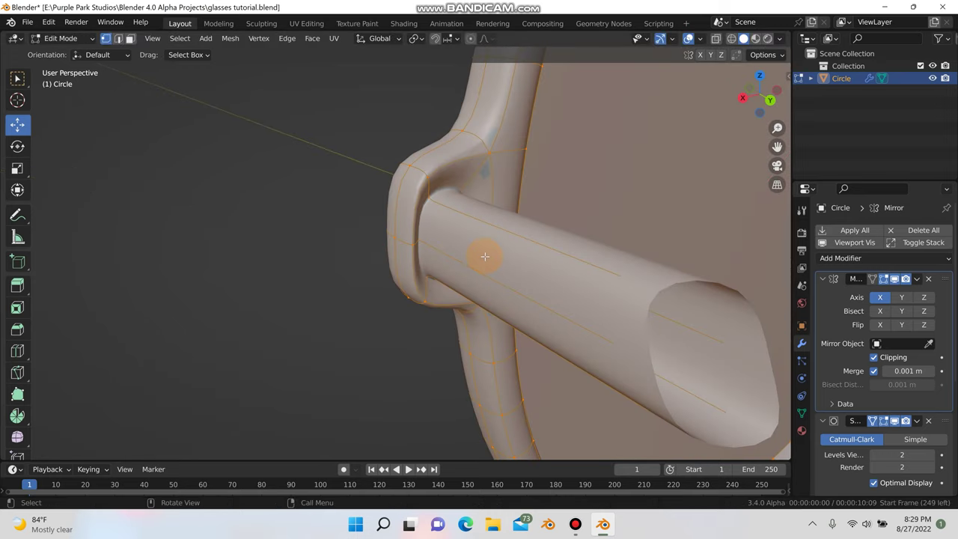
right_click(483, 255)
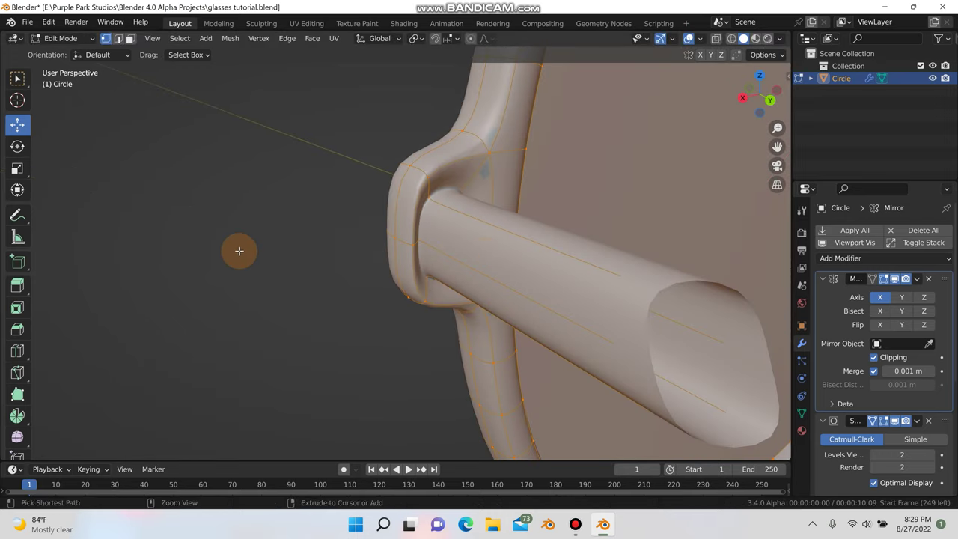
click(238, 250)
Select the edge loop at the temple arm's base and scale it to about 0.843
alt+click(470, 299)
key(s)
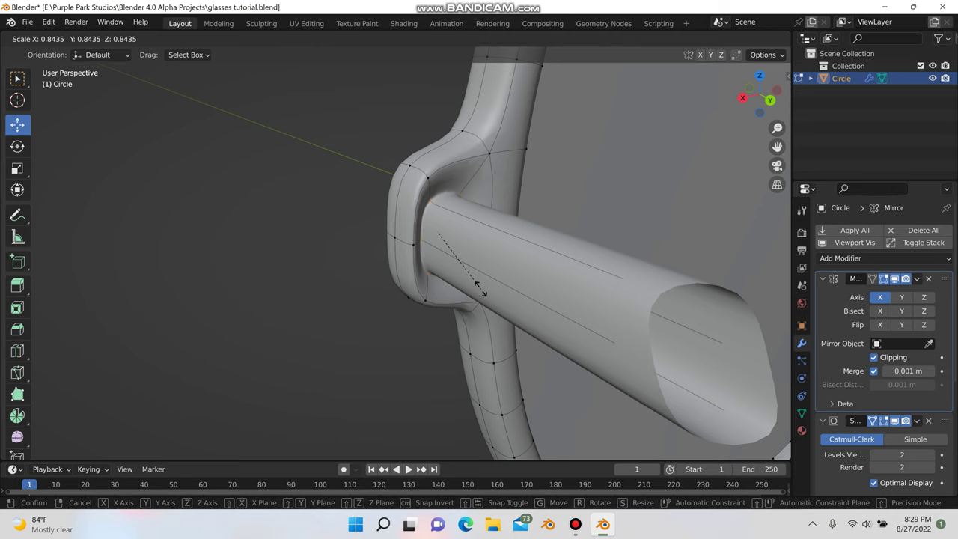
click(479, 289)
Cut a centered edge loop in the hinge recess, move it about 0.001 m along Y, adjust its scale, and return to Object Mode
key(ctrl+r)
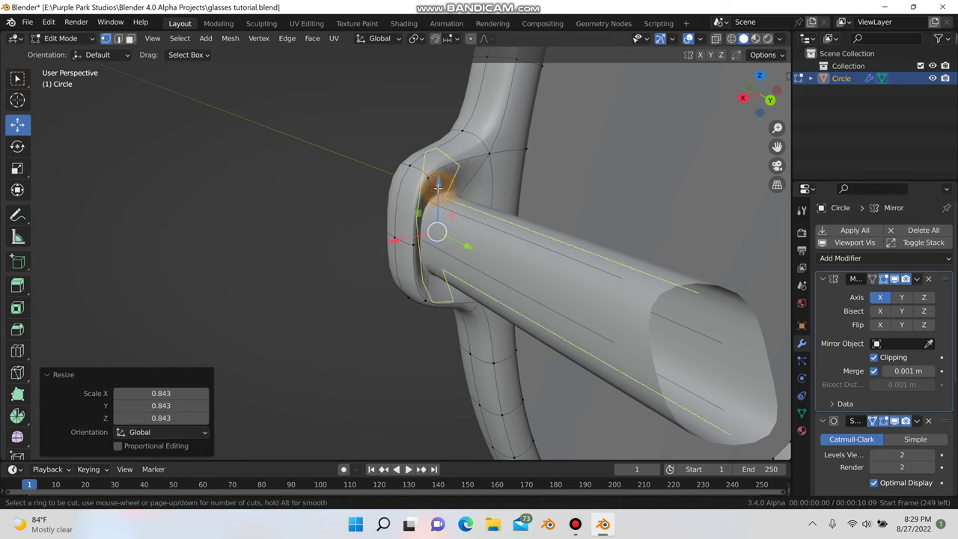
click(429, 192)
right_click(429, 191)
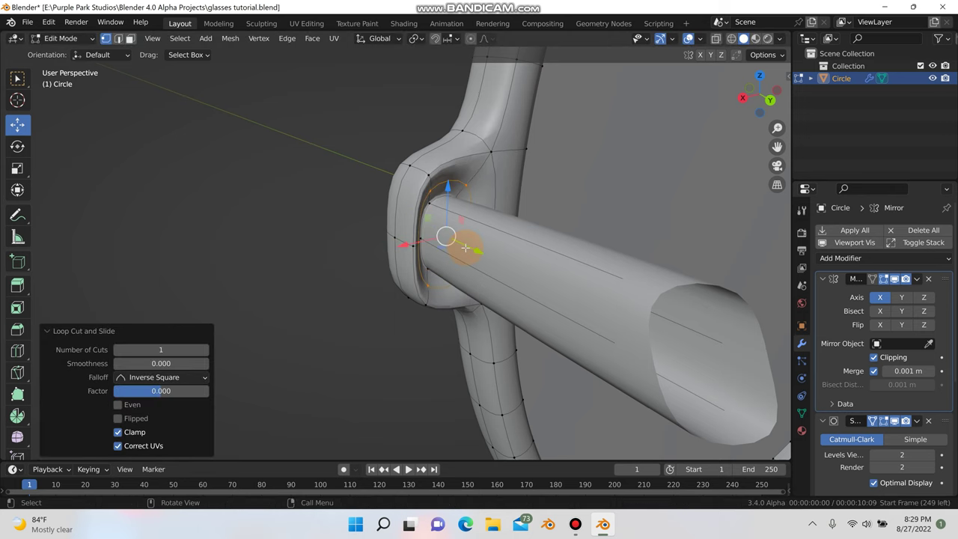
drag(469, 250, 489, 264)
key(s)
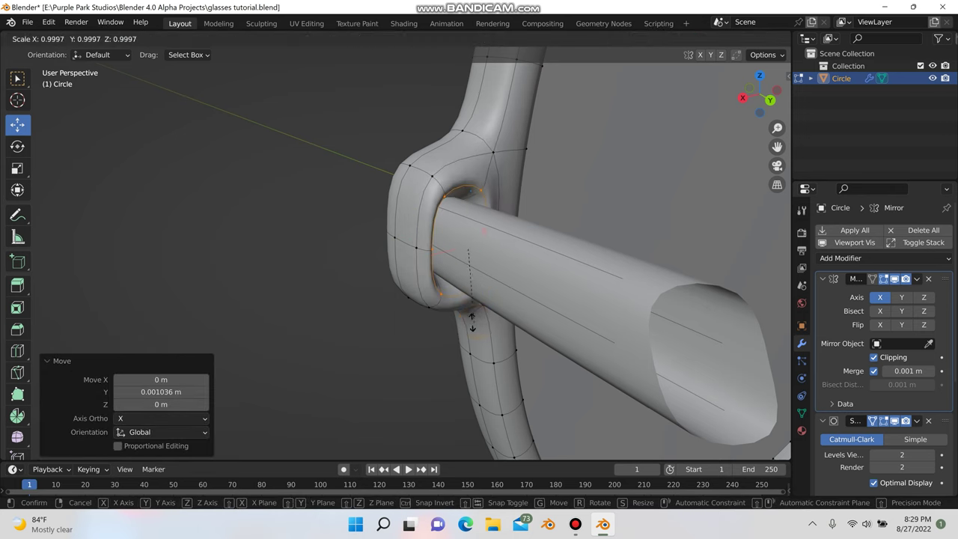
click(454, 288)
key(Tab)
scroll(375, 312, down, 6)
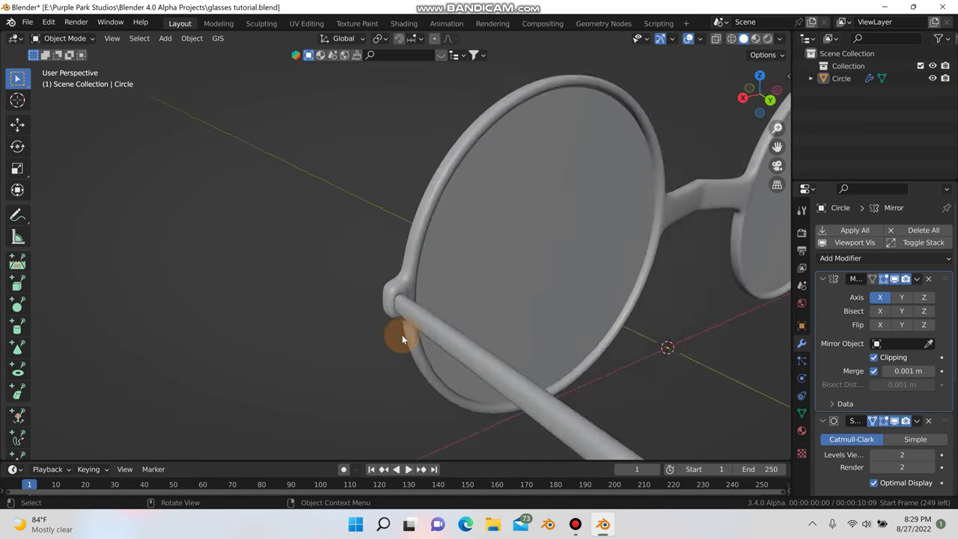
Enter Edit Mode on the glasses and cut a centered edge loop around the rear section of the temple arm
middle_drag(404, 332, 354, 213)
scroll(444, 312, up, 1)
middle_drag(398, 306, 620, 311)
click(641, 327)
key(Tab)
middle_drag(652, 342, 661, 349)
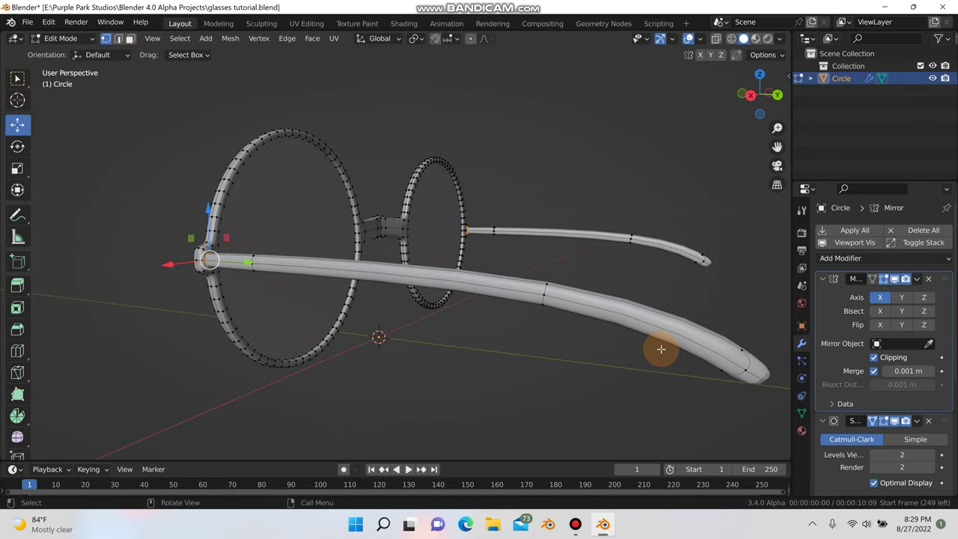
key(ctrl+r)
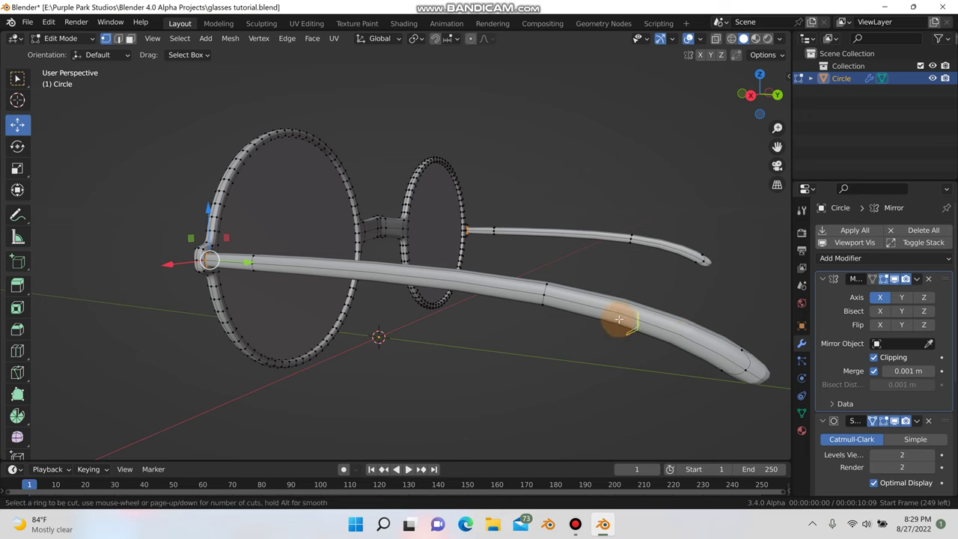
click(619, 320)
right_click(623, 313)
scroll(622, 322, down, 2)
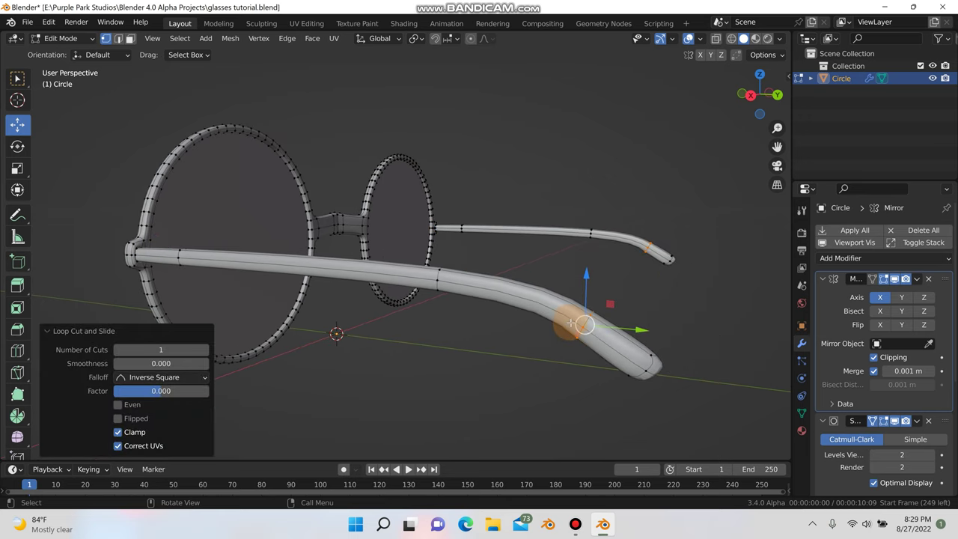
Edge-slide the new loop toward the temple arm's bend with a factor of about 0.853, keeping its scale
key(g)
key(g)
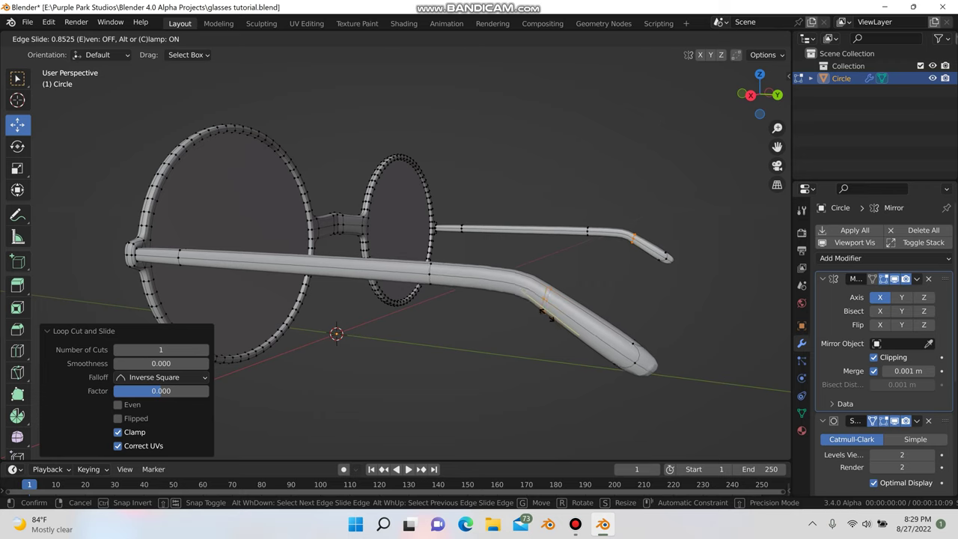
click(546, 315)
scroll(546, 315, up, 3)
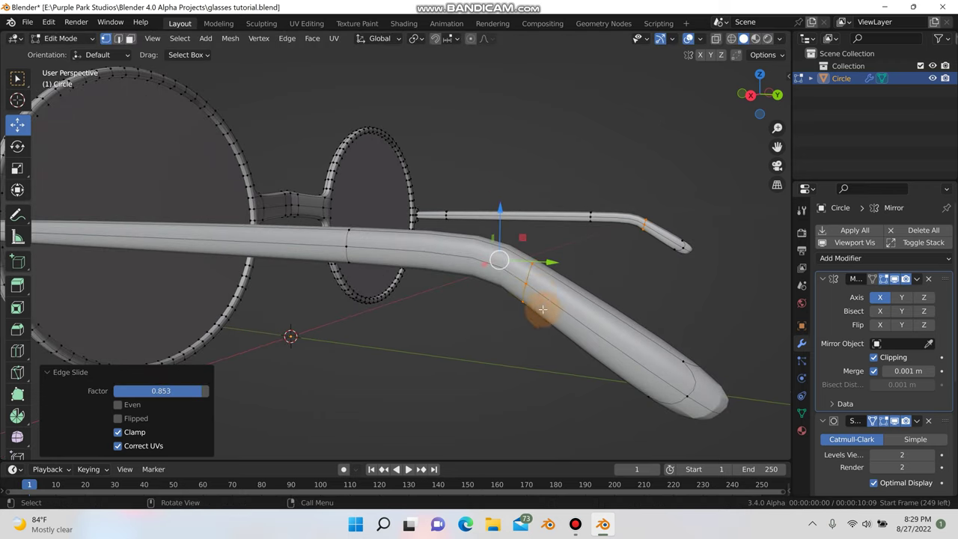
key(s)
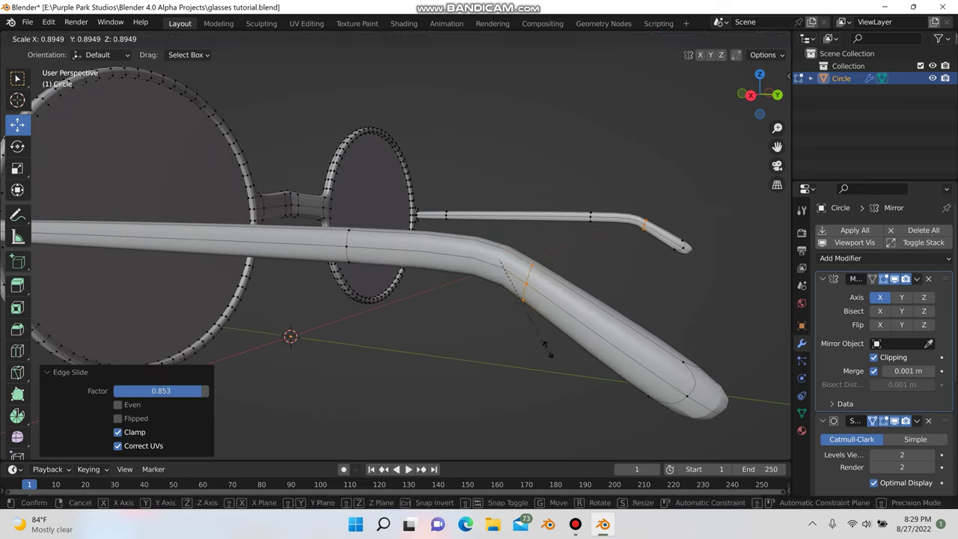
right_click(541, 332)
Cut another edge loop around the temple arm at the bend with a slide factor of -1
key(ctrl+r)
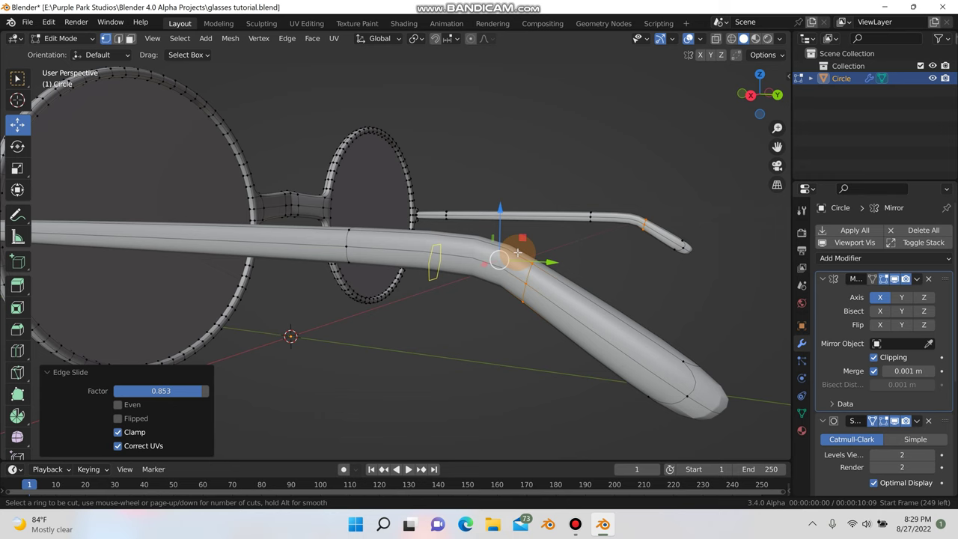
click(523, 257)
click(529, 264)
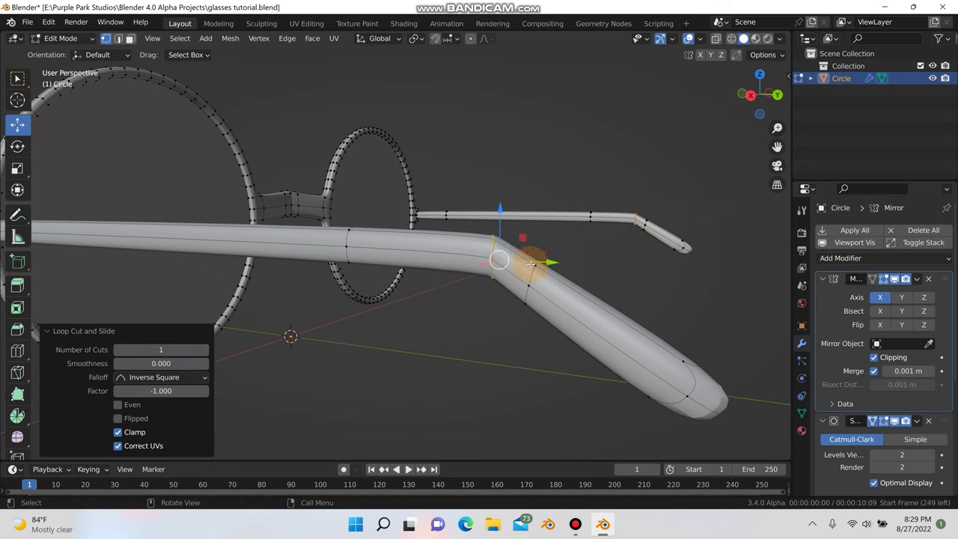
Cut a centered edge loop right beside the bend loop and scale it to about 1.392 to form a raised rim
key(ctrl+r)
click(499, 259)
right_click(499, 259)
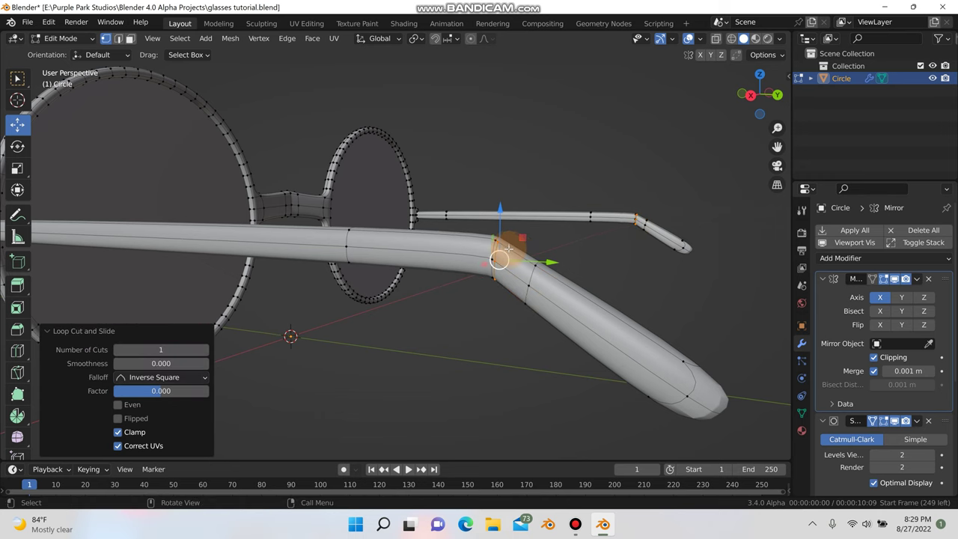
key(s)
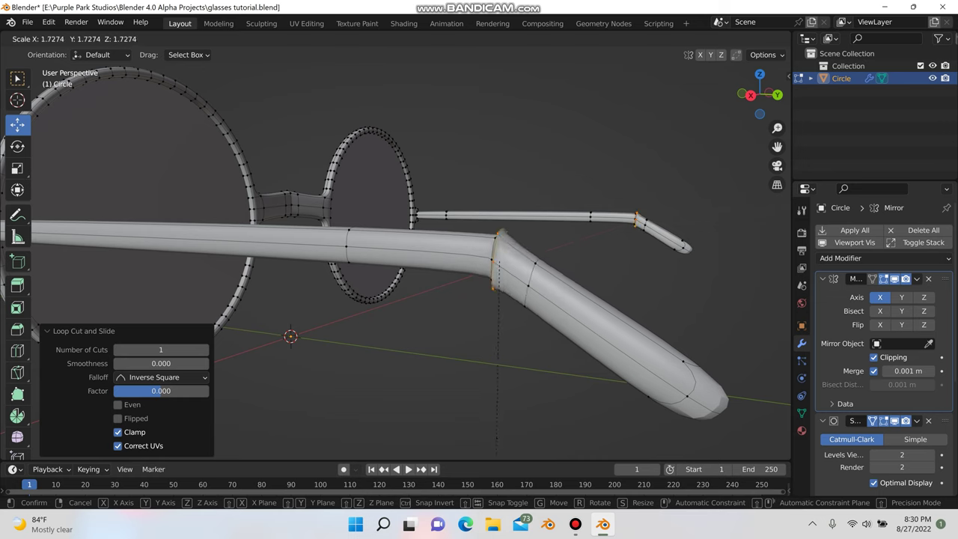
click(496, 420)
In edge select mode, rescale the inner loop at the bend and move it about 0.00018 m along X and 0.00063 m along Y
middle_drag(533, 354, 619, 389)
scroll(483, 250, up, 4)
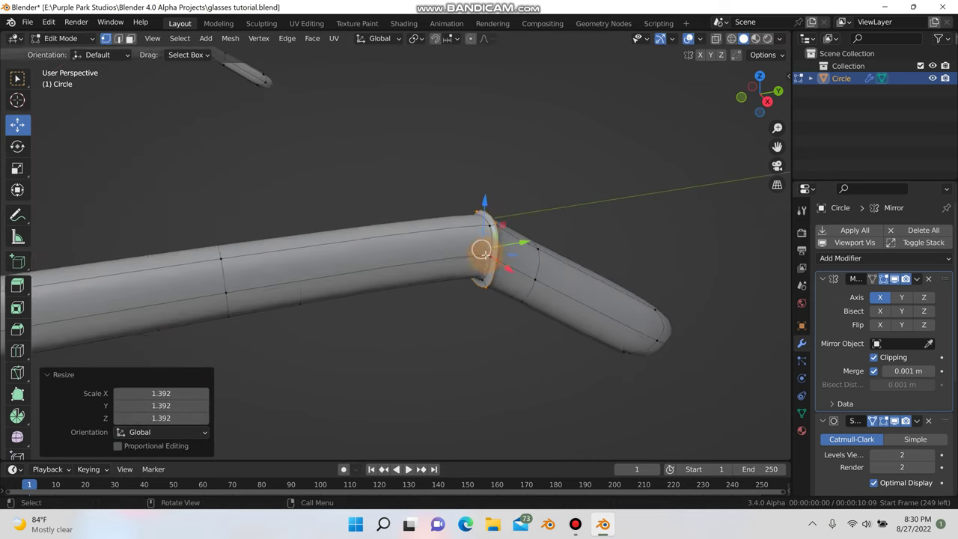
key(2)
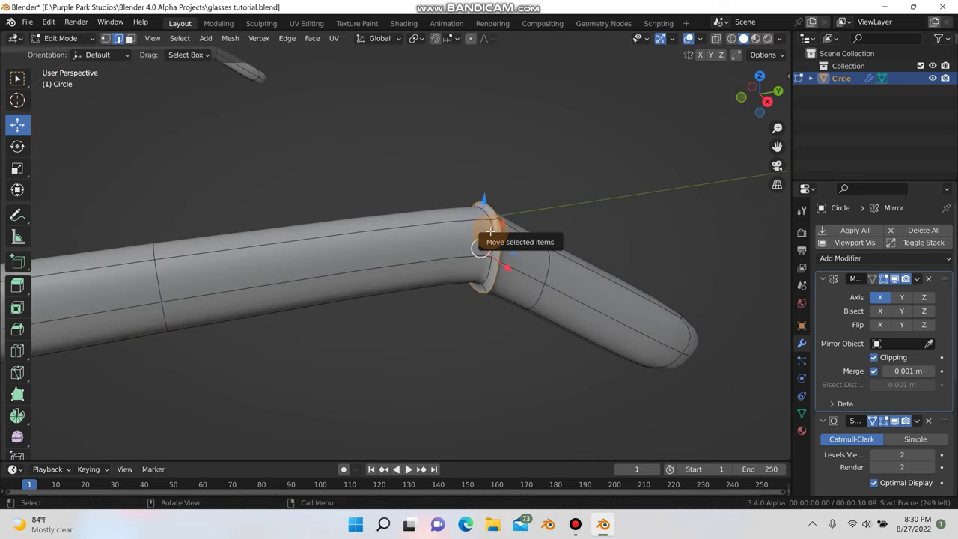
key(s)
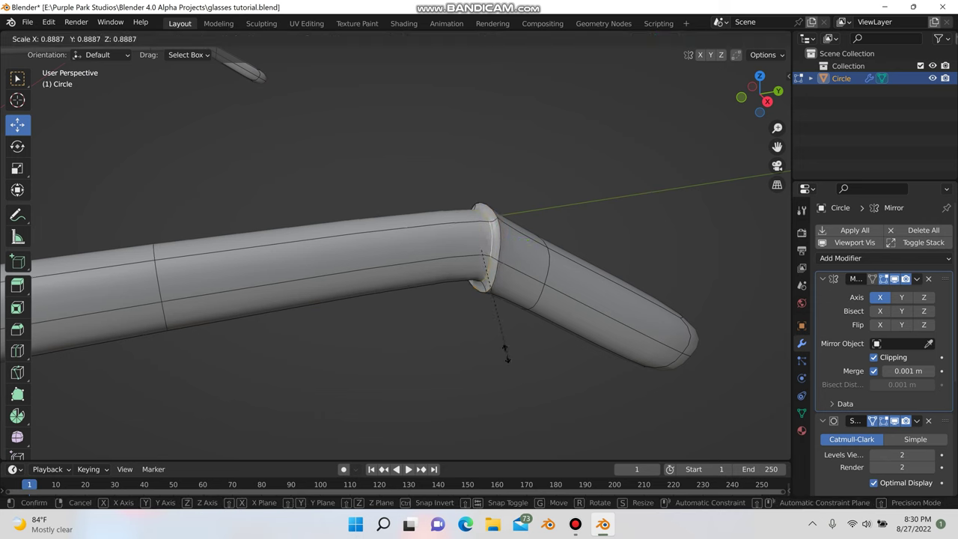
click(496, 326)
drag(524, 241, 545, 244)
key(s)
click(505, 277)
scroll(492, 212, up, 2)
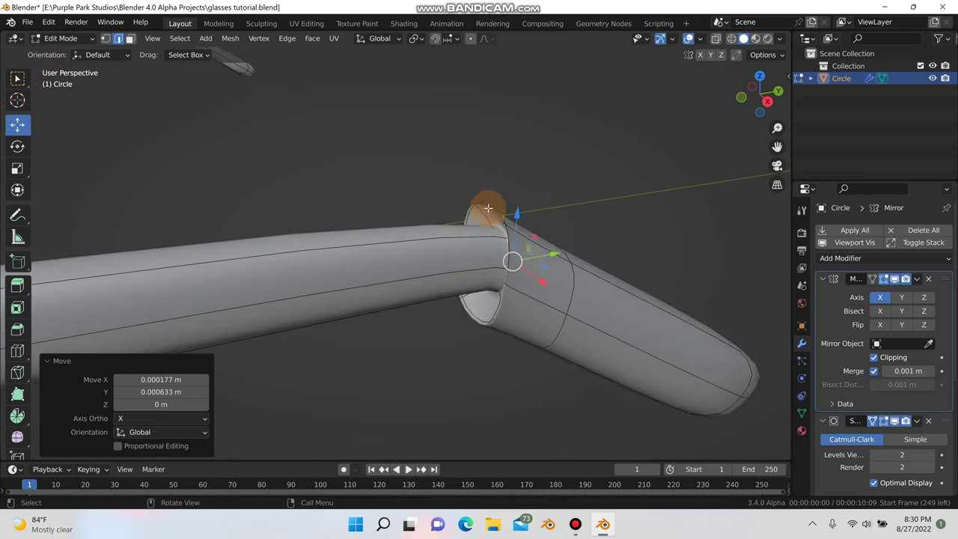
Select the temple tip's outer rim loop, move it about -0.0013 m along Y, and scale it to about 0.732
alt+click(487, 207)
key(g)
key(y)
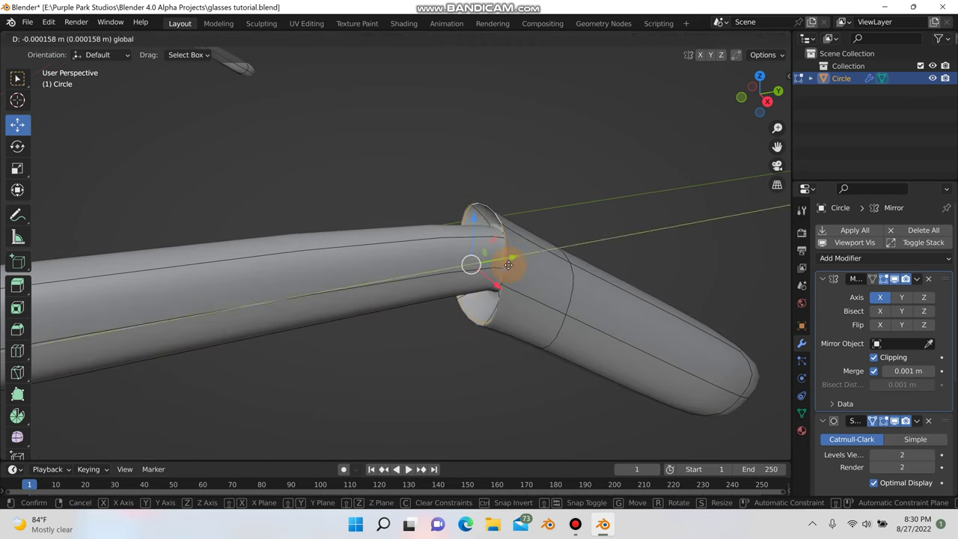
click(506, 355)
key(s)
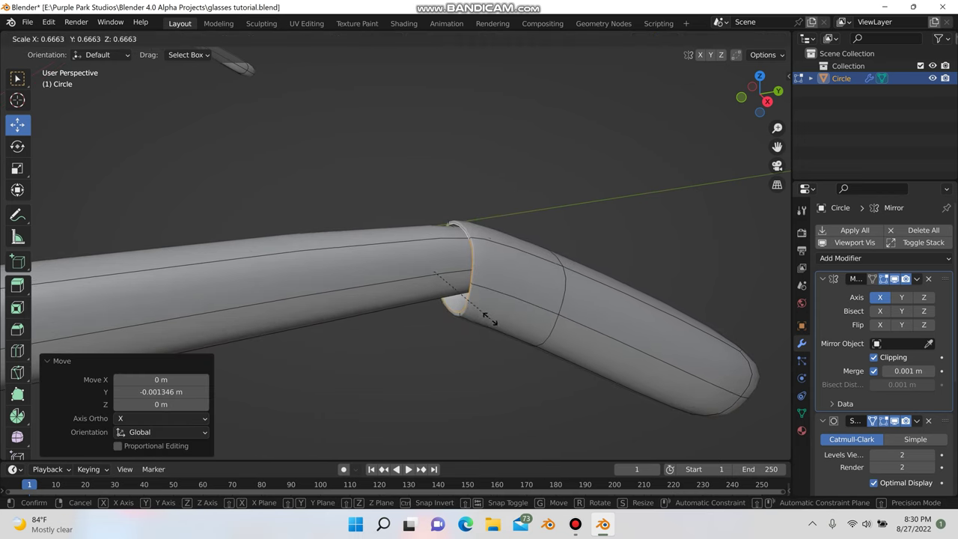
click(485, 331)
Return to Object Mode, deselect the glasses, and examine the temple tip sleeve and the overall frame
middle_drag(478, 334, 454, 248)
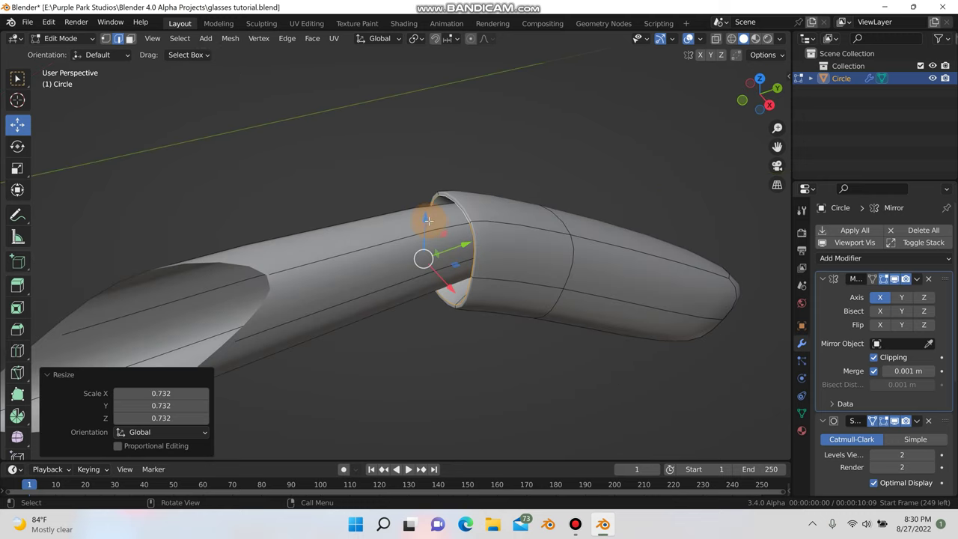
click(427, 220)
key(Tab)
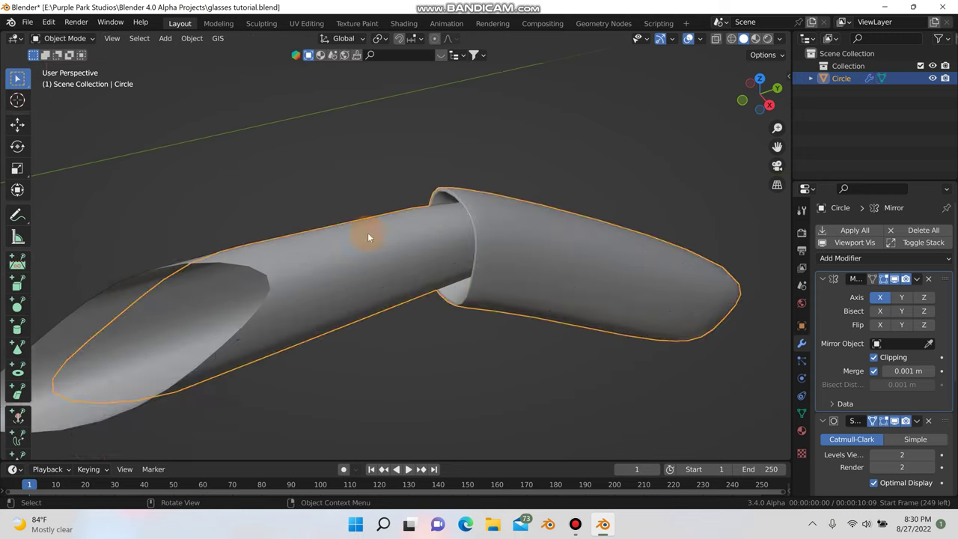
click(418, 323)
scroll(418, 323, down, 11)
middle_drag(389, 333, 345, 300)
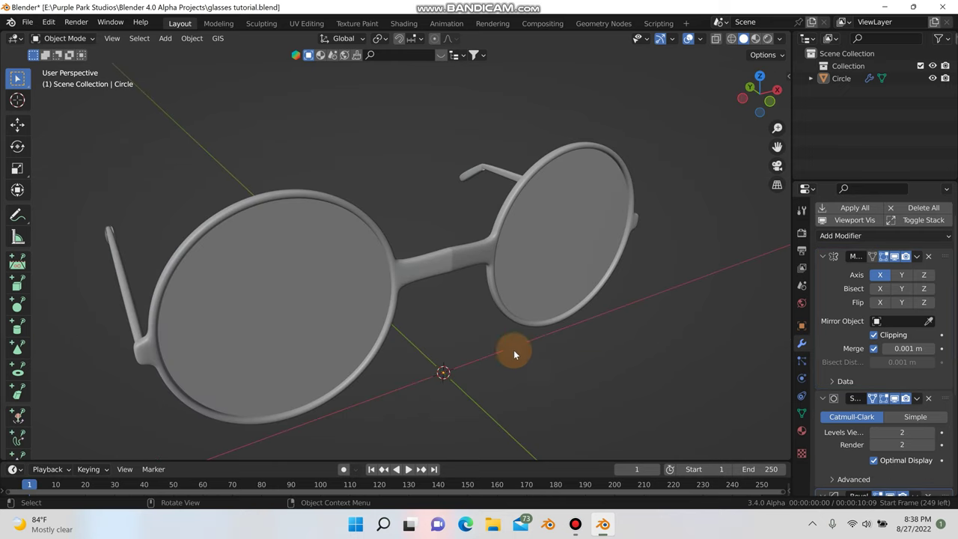
Apply the Mirror modifier on the glasses
middle_drag(514, 349, 772, 259)
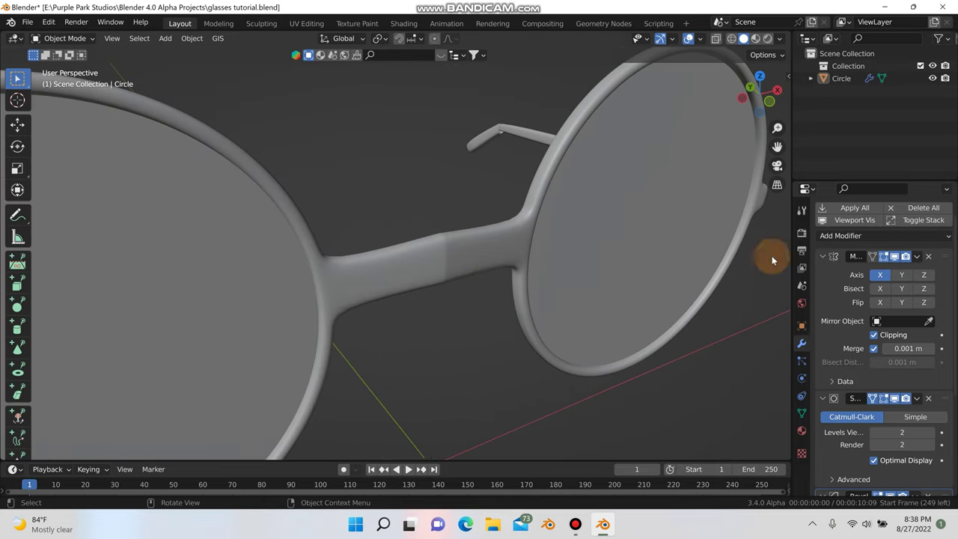
middle_drag(478, 274, 481, 250)
scroll(480, 262, up, 2)
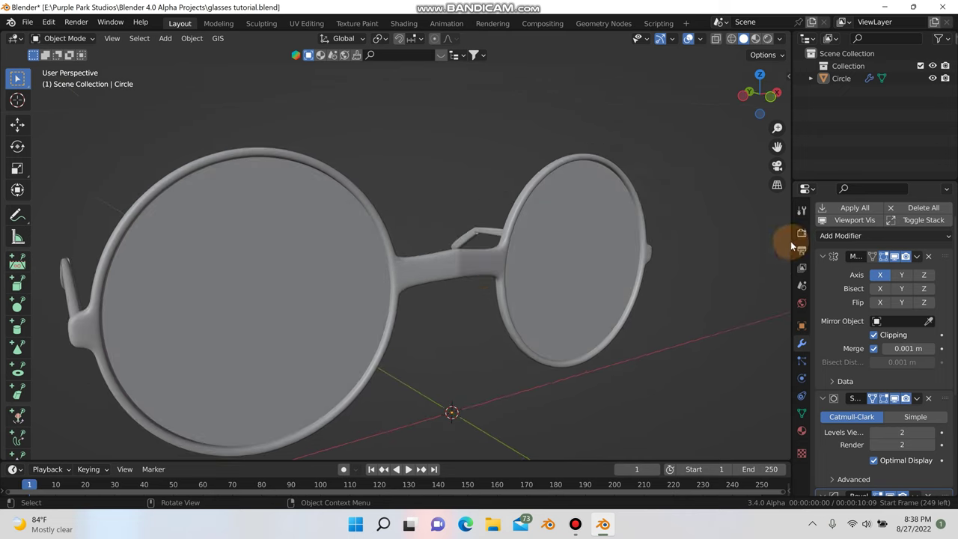
click(916, 256)
click(860, 269)
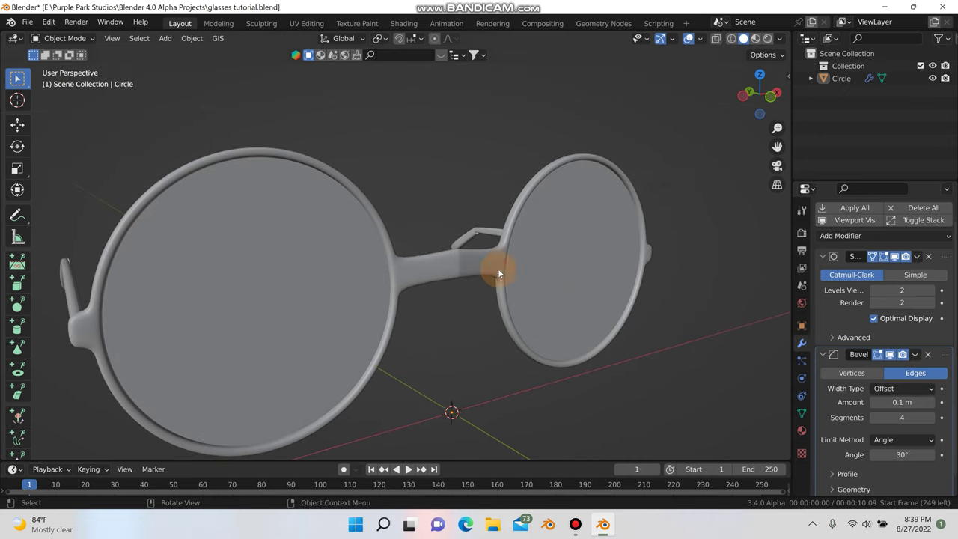
Enter Edit Mode and delete the selected vertices in the middle of the nose bridge
key(Tab)
scroll(458, 273, up, 4)
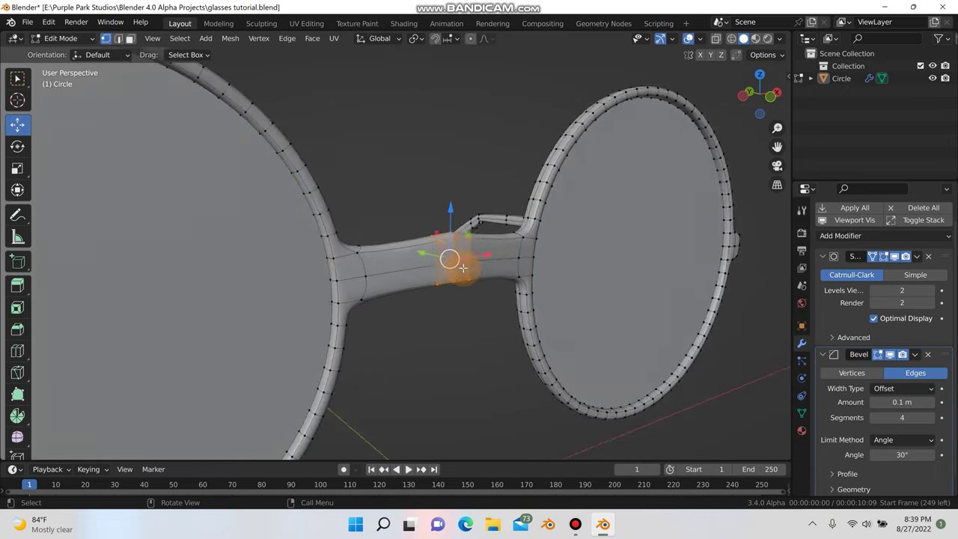
middle_drag(463, 267, 425, 354)
key(x)
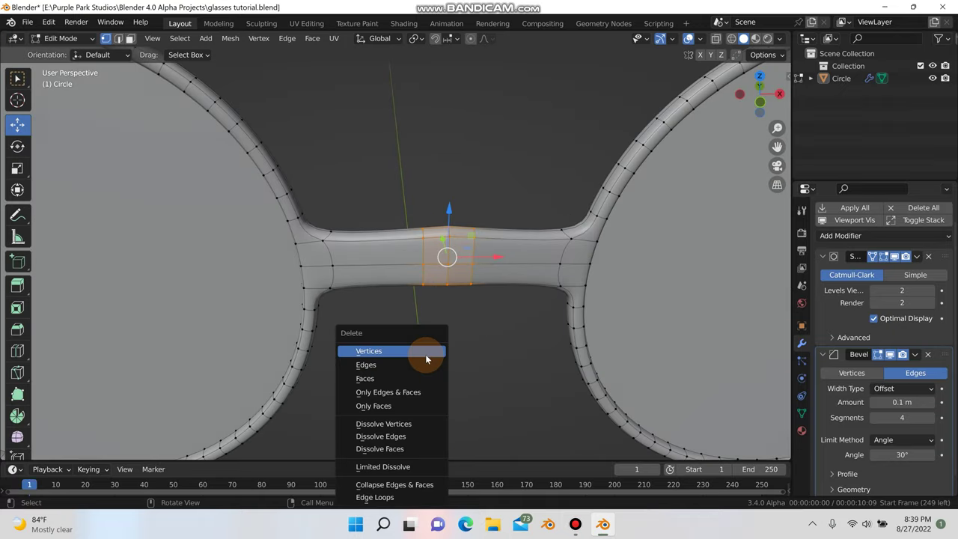
click(426, 355)
Select the open edge loops on both lens frames, connect them with Bridge Edge Loops, and return to Object Mode
key(2)
middle_drag(442, 342, 629, 201)
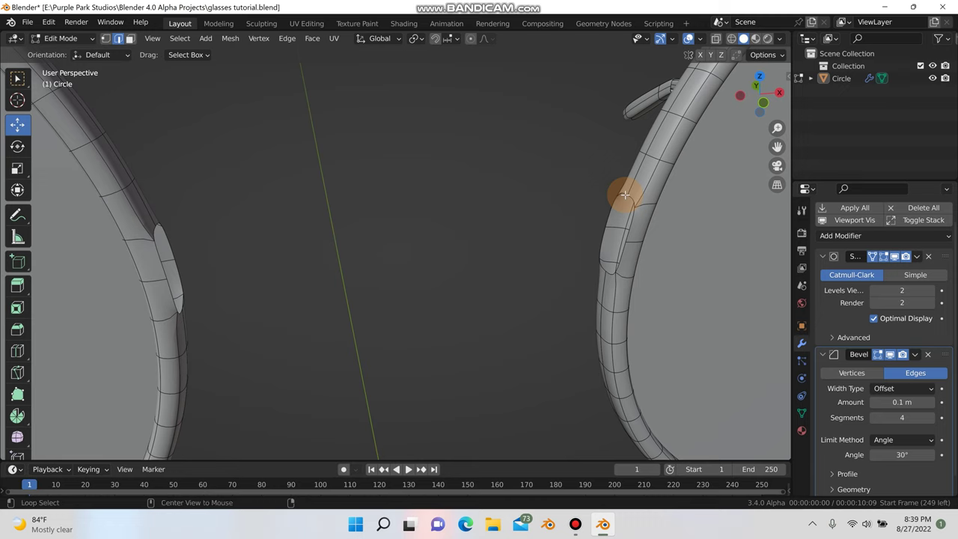
alt+click(625, 194)
middle_drag(534, 214, 378, 199)
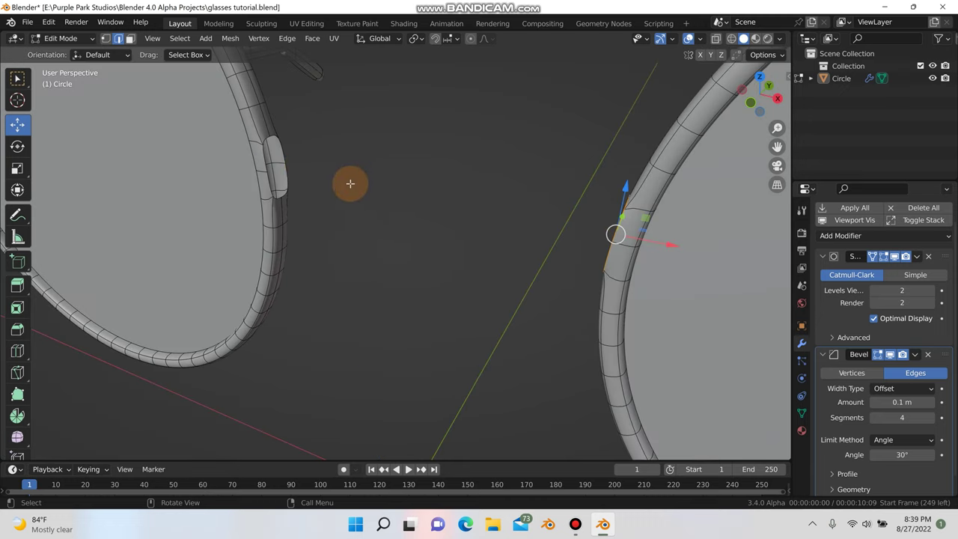
alt+shift+click(270, 133)
middle_drag(275, 135, 470, 175)
right_click(468, 187)
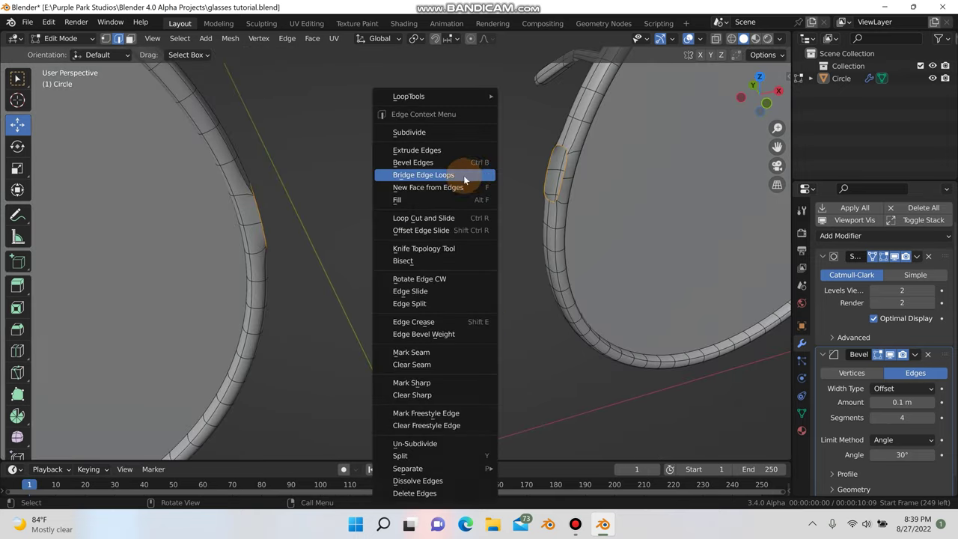
click(464, 174)
key(Tab)
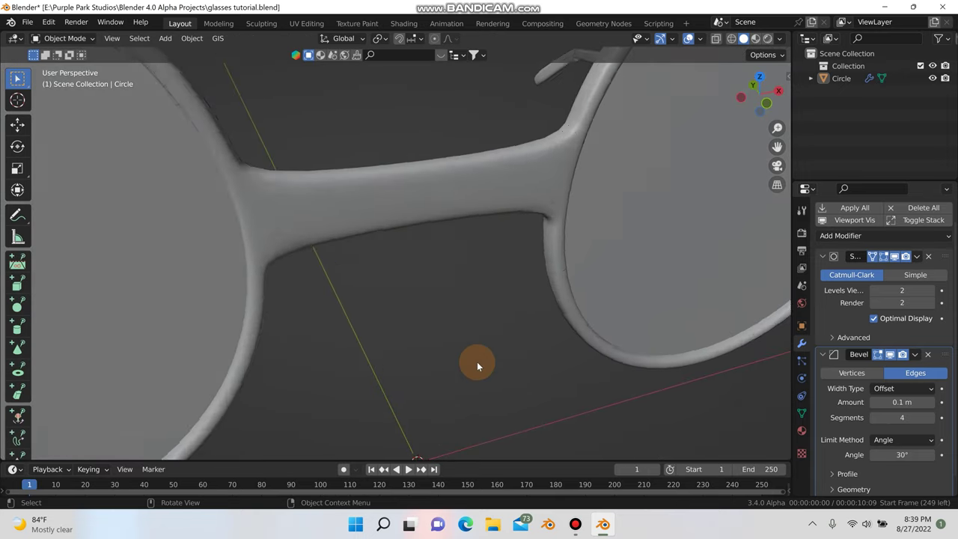
Cut a centered edge loop across the rebuilt nose bridge in Edit Mode
scroll(477, 361, down, 3)
middle_drag(477, 363, 515, 378)
scroll(512, 377, up, 2)
scroll(483, 344, up, 2)
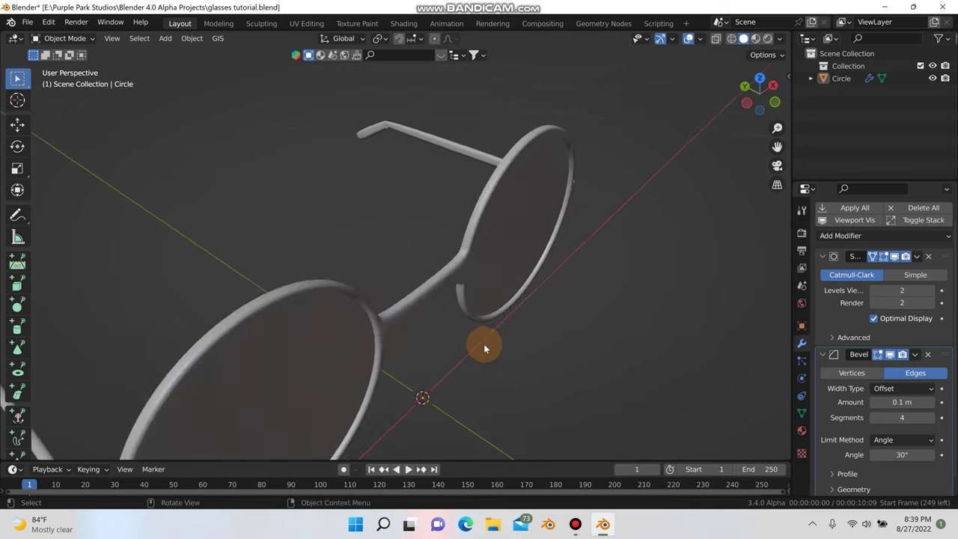
middle_drag(480, 339, 421, 282)
key(Tab)
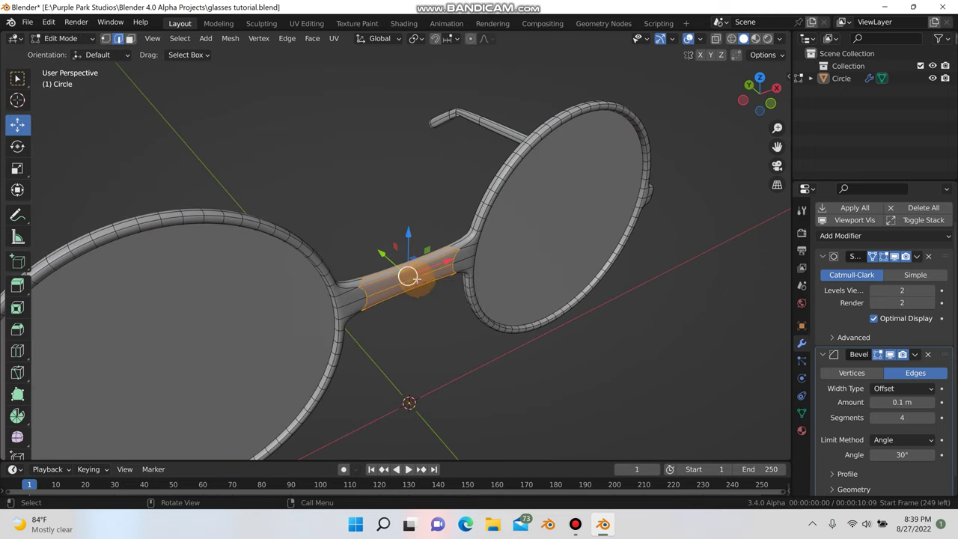
key(ctrl+r)
click(432, 325)
right_click(432, 326)
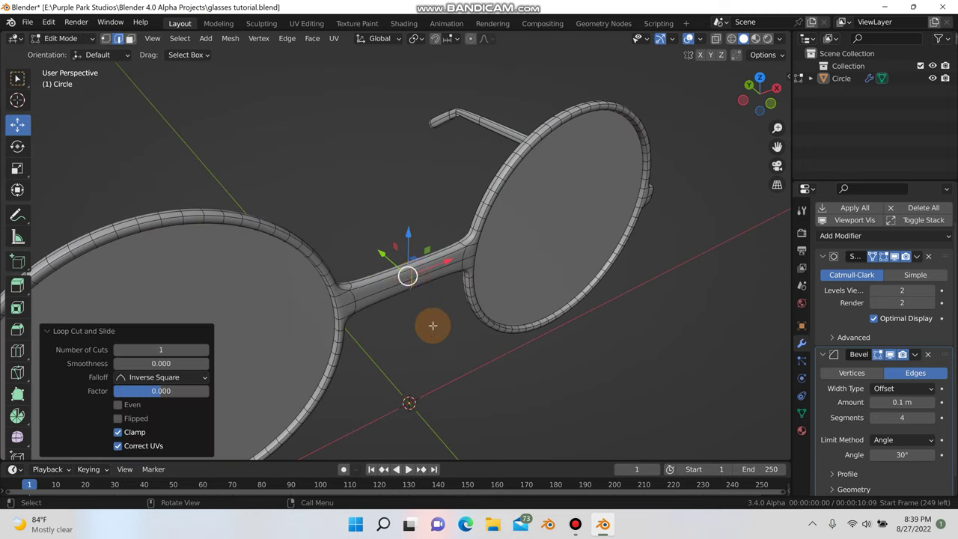
Move the bridge's center loop about -0.0019 m along Y, adjust its height along Z, and return to Object Mode
key(Tab)
key(Tab)
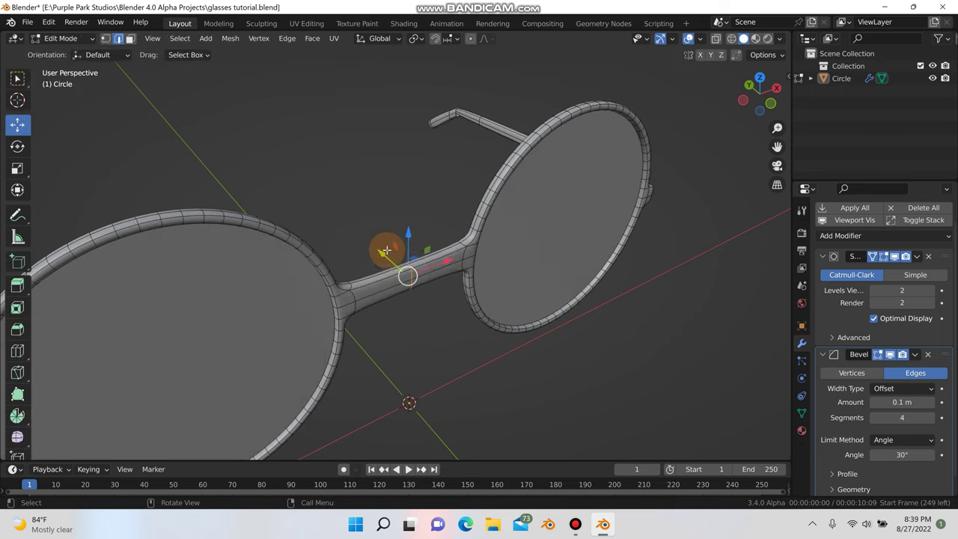
key(g)
key(y)
click(403, 250)
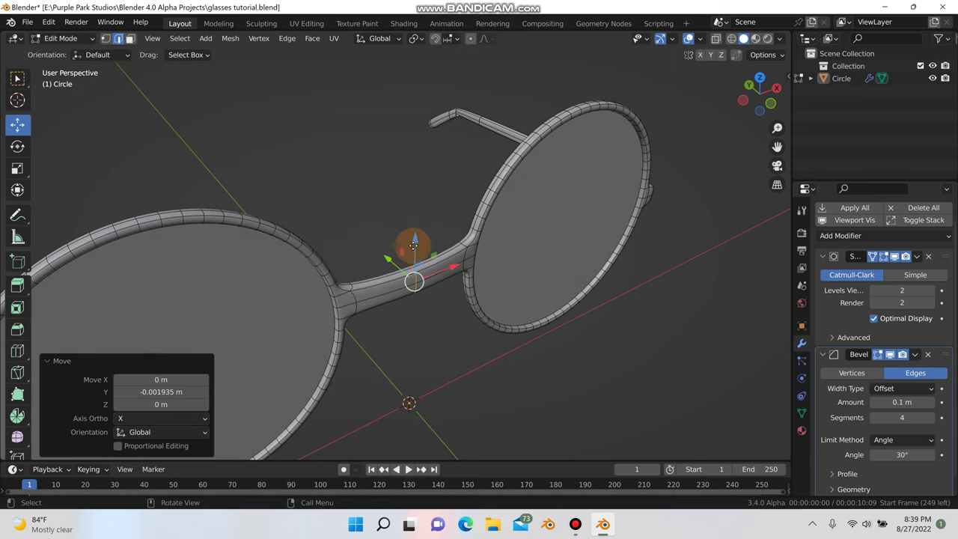
key(g)
key(z)
click(416, 238)
key(Tab)
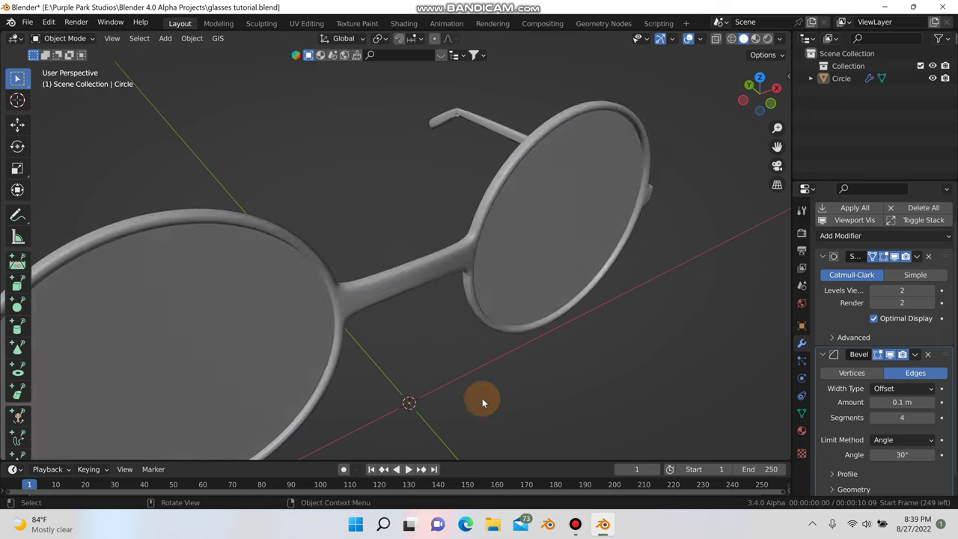
middle_drag(481, 398, 474, 344)
scroll(474, 340, down, 4)
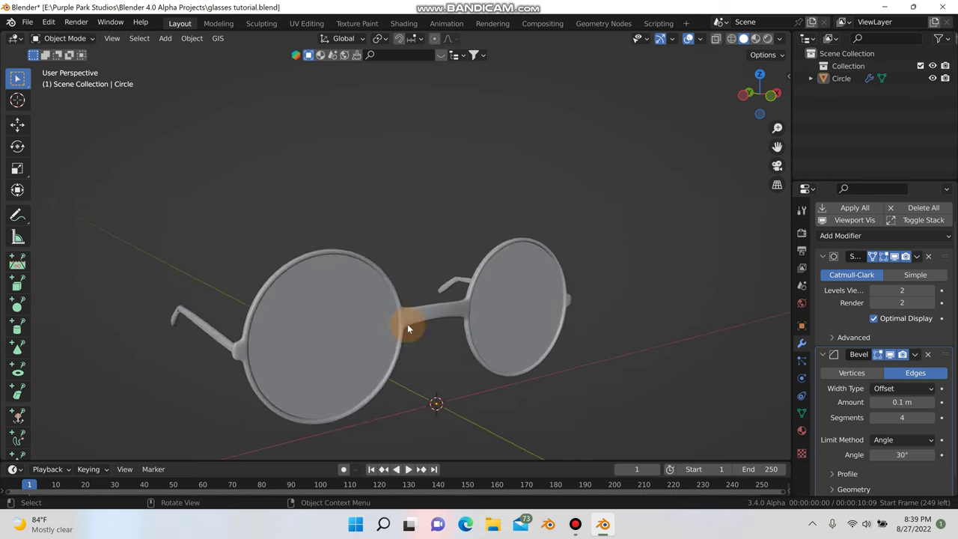
Save the file and open the Shading workspace, lowering the viewport's world opacity to hide the HDRI background
click(29, 22)
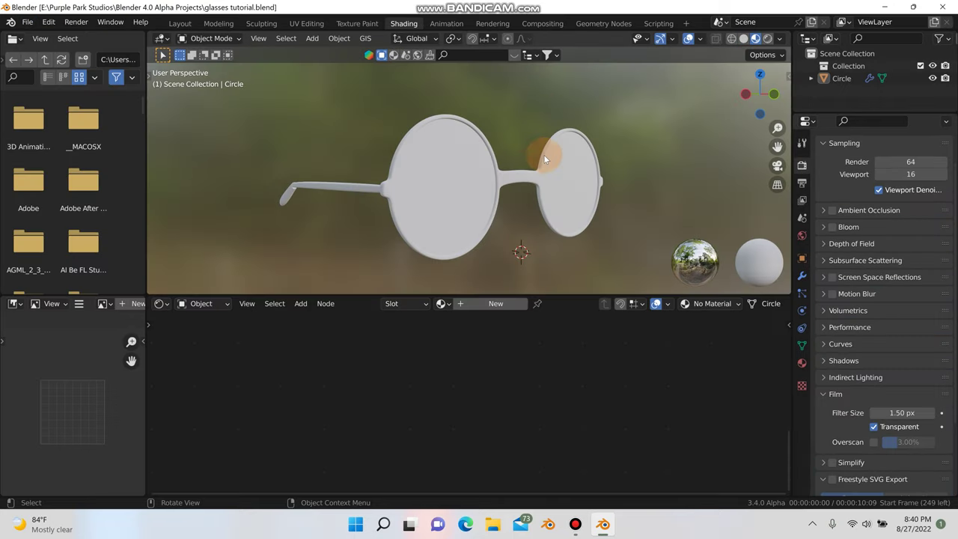
click(780, 40)
drag(780, 201, 649, 200)
mouse_move(427, 168)
middle_down()
mouse_move(466, 196)
mouse_move(422, 179)
mouse_move(447, 172)
mouse_move(424, 170)
middle_up()
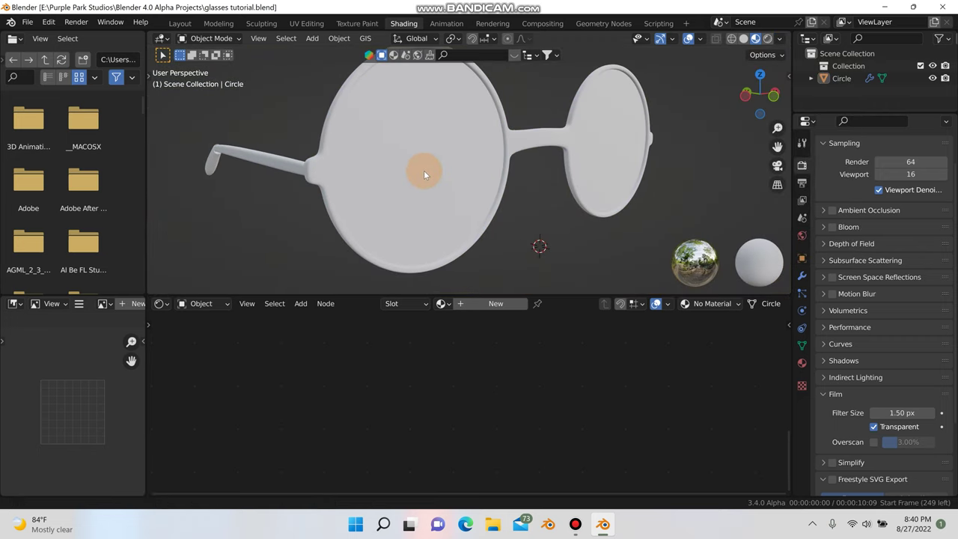
Give the glasses object a new material and name it "Frame"
click(437, 245)
click(481, 303)
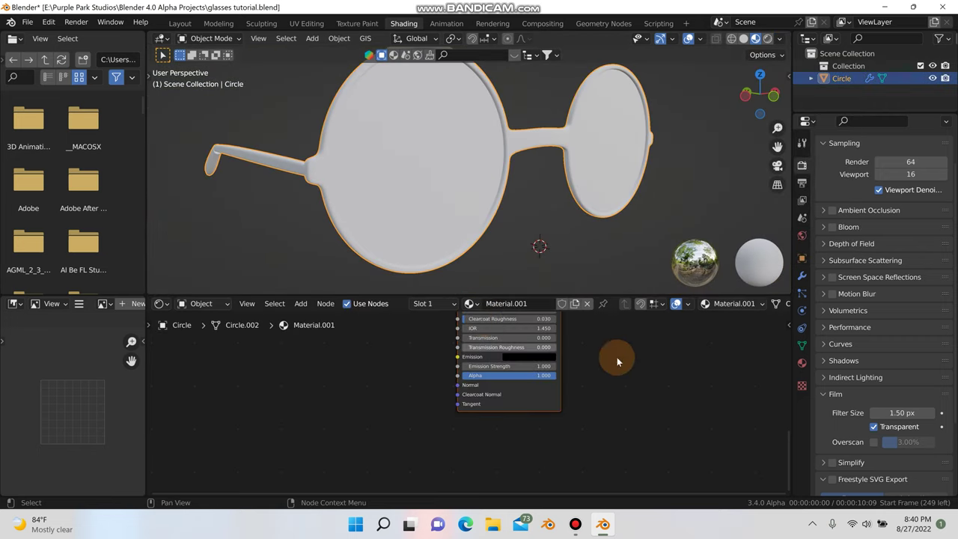
key(Home)
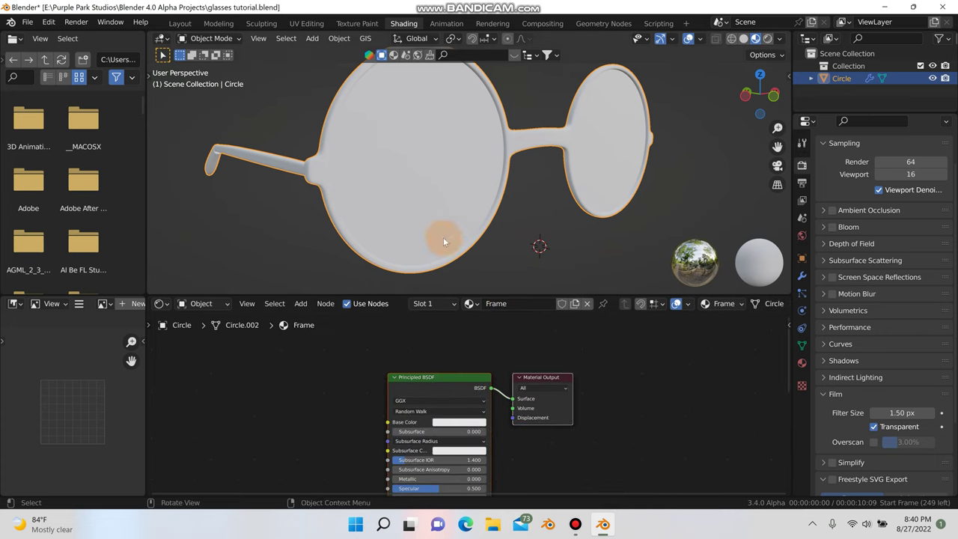
Set the Frame material's Base Color to a dark brown with about hue 0.035, saturation 0.740 and value 0.131
middle_drag(443, 237, 478, 238)
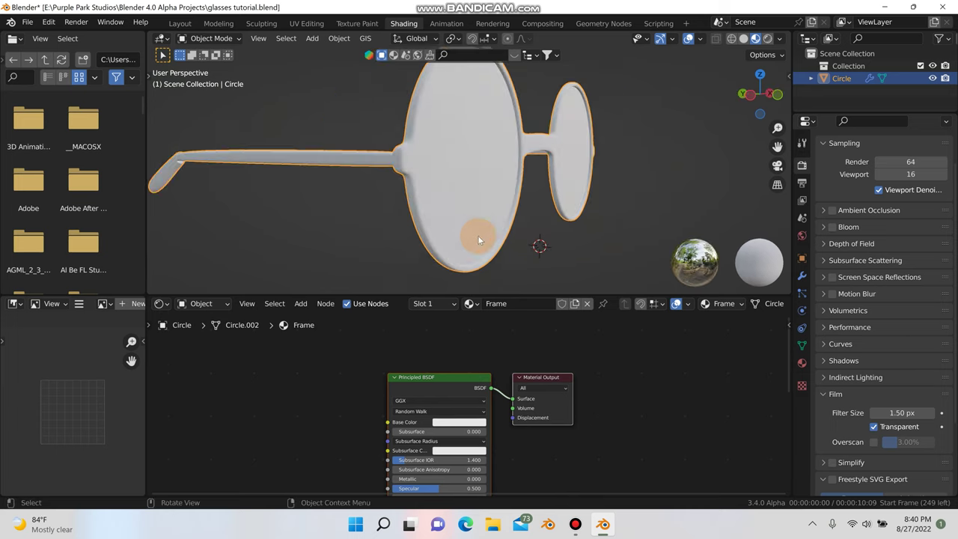
click(453, 425)
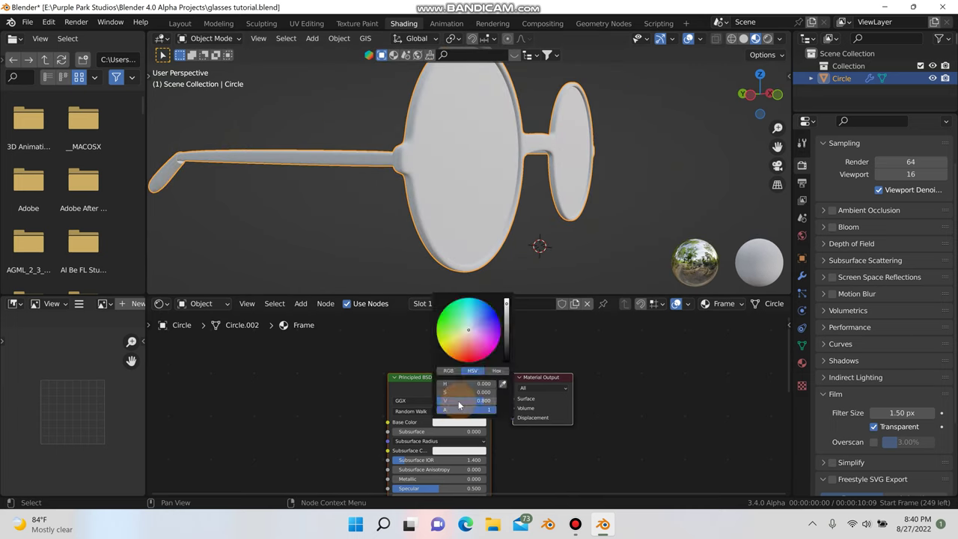
drag(462, 337, 466, 340)
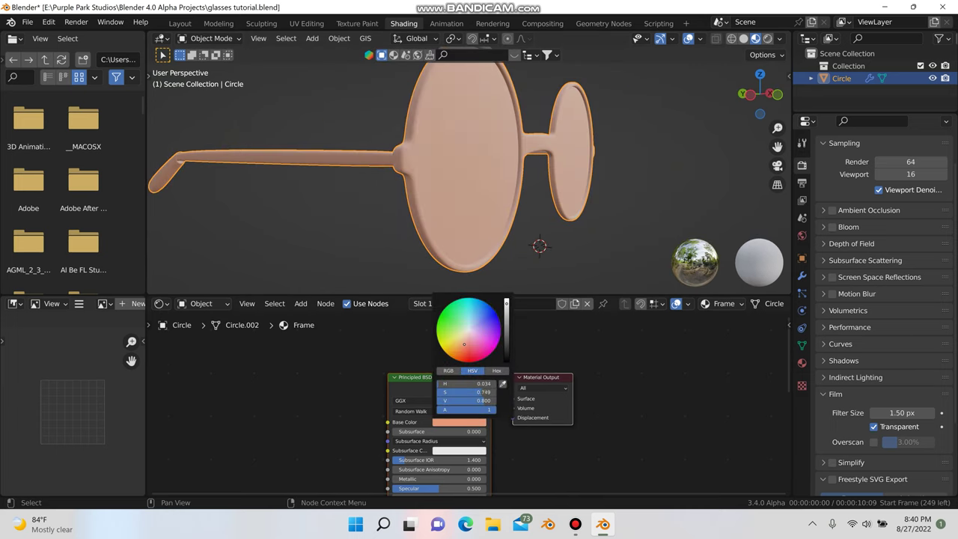
drag(507, 313, 506, 330)
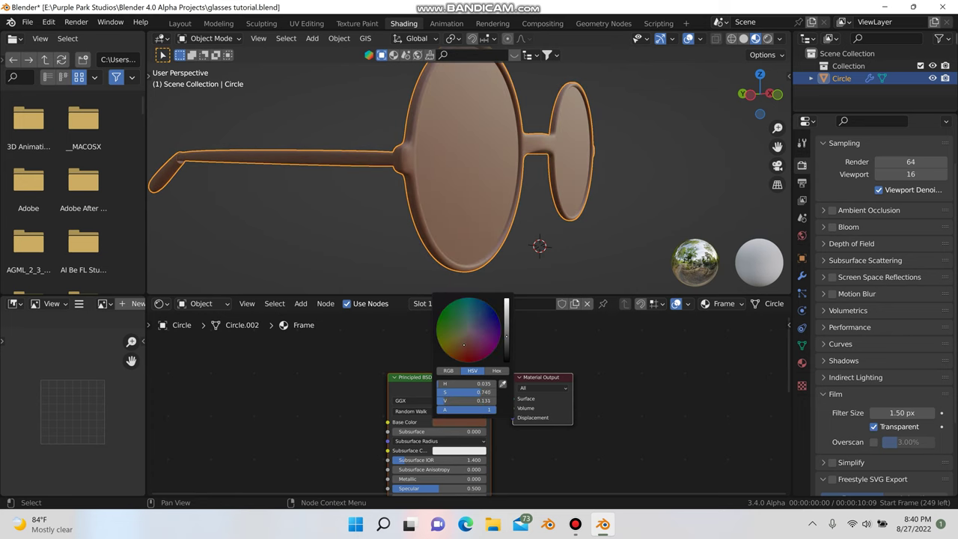
click(273, 232)
Add a Bump node to the Frame material and connect its Normal output to the Principled BSDF's Normal input
scroll(370, 227, down, 1)
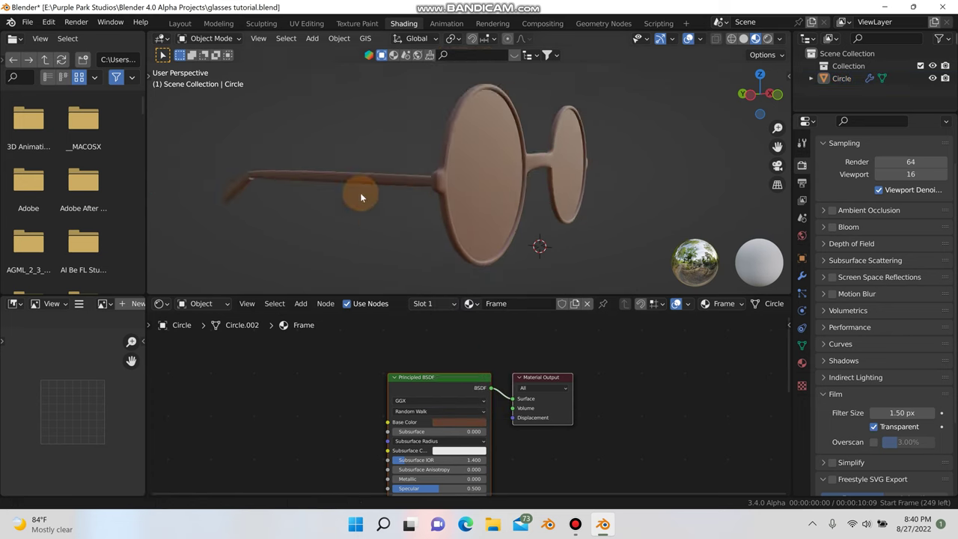
shift+middle_drag(360, 193, 343, 165)
middle_drag(486, 465, 516, 380)
middle_drag(548, 434, 614, 320)
scroll(305, 406, up, 3)
scroll(423, 412, up, 1)
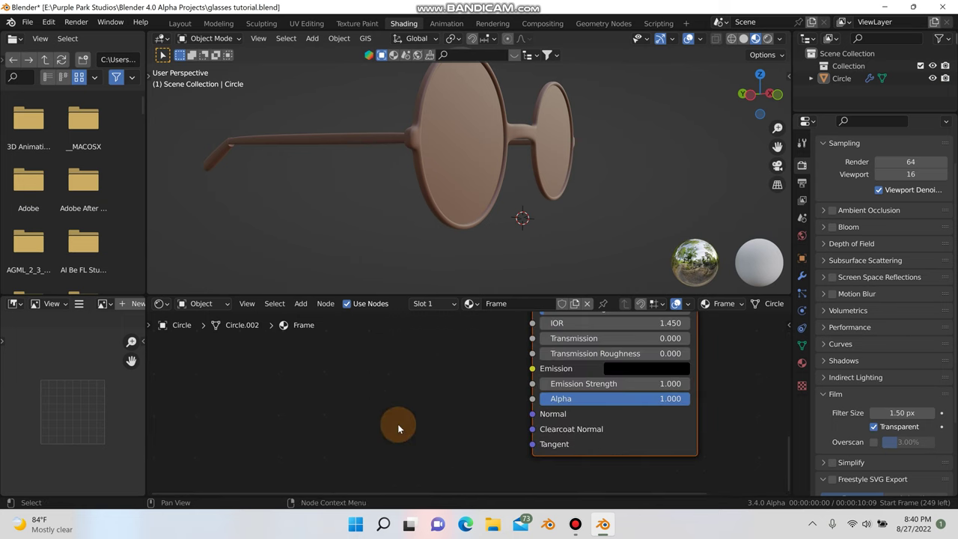
key(shift+a)
click(387, 355)
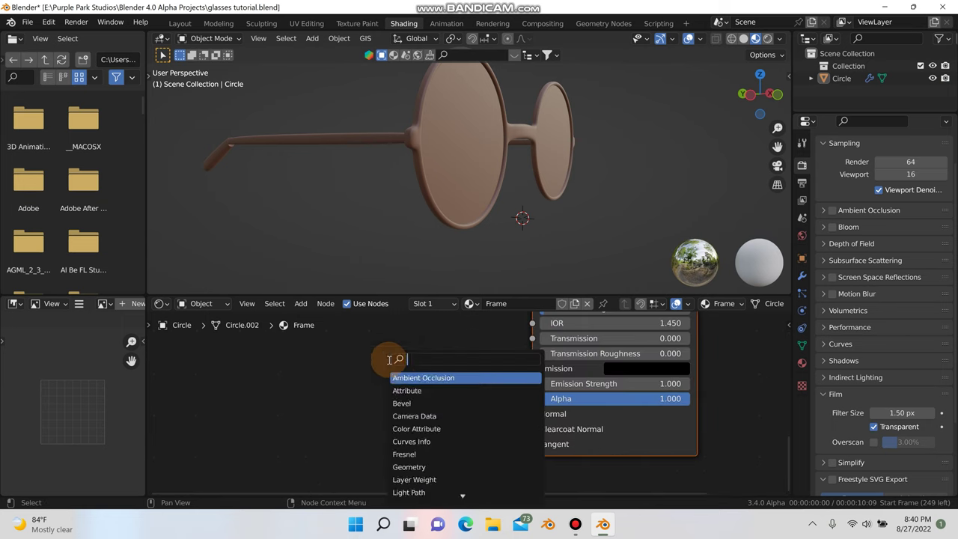
text(bump)
click(402, 378)
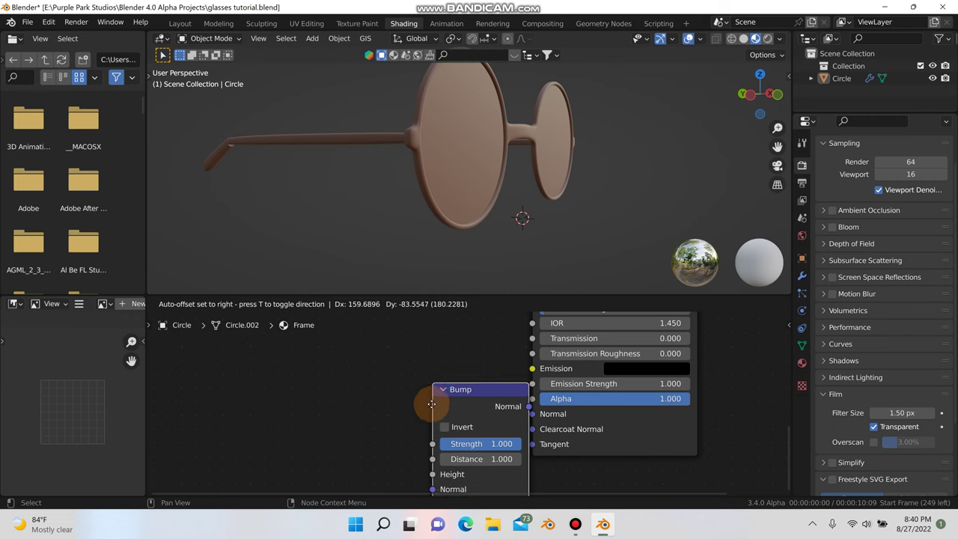
click(465, 399)
drag(514, 412, 532, 413)
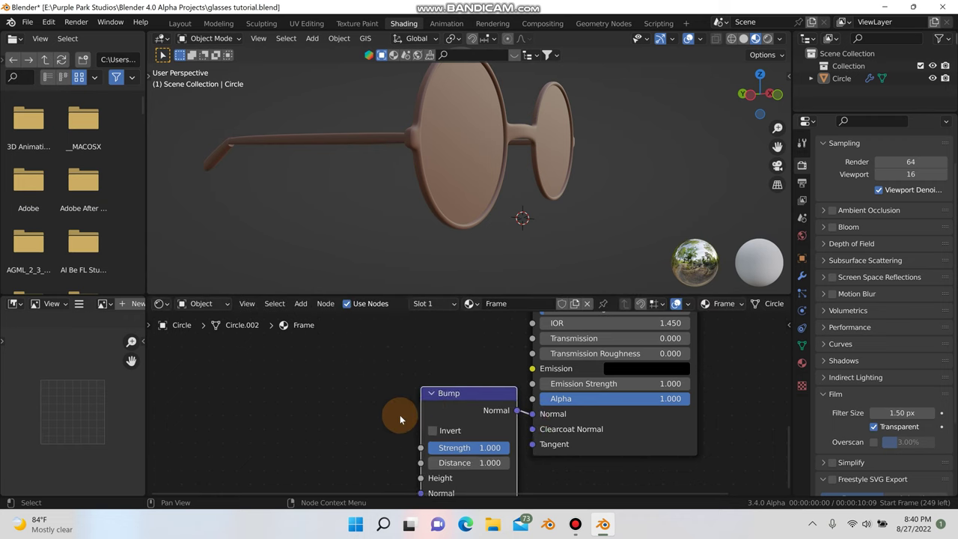
Add a Voronoi Texture node and connect its Color output to the Bump node's Height input
scroll(382, 413, down, 2)
middle_drag(382, 413, 394, 393)
key(shift+a)
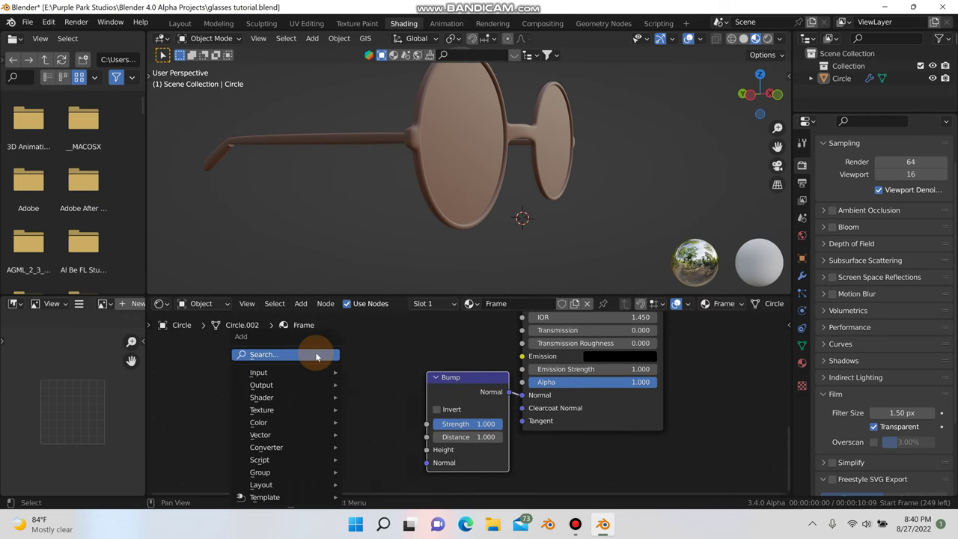
click(316, 352)
text(vor)
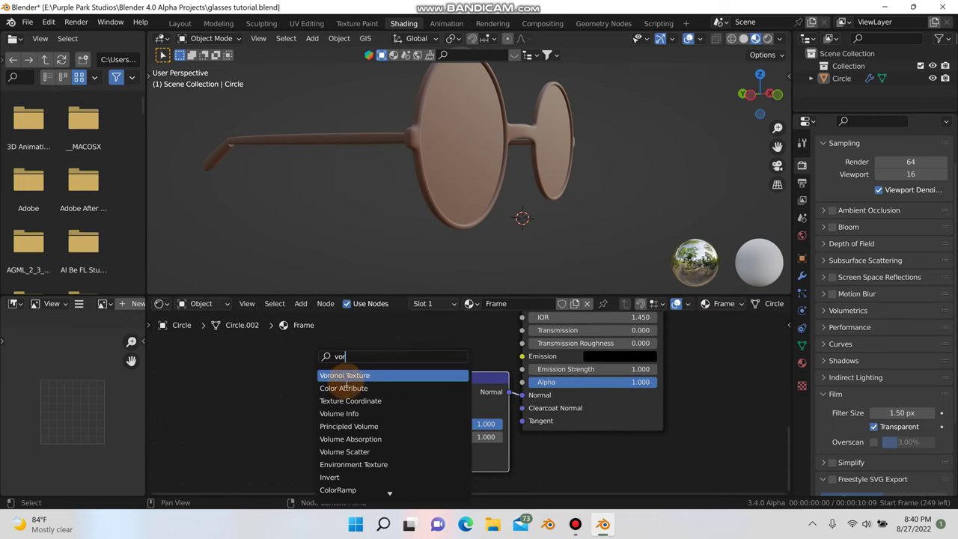
click(330, 375)
click(318, 425)
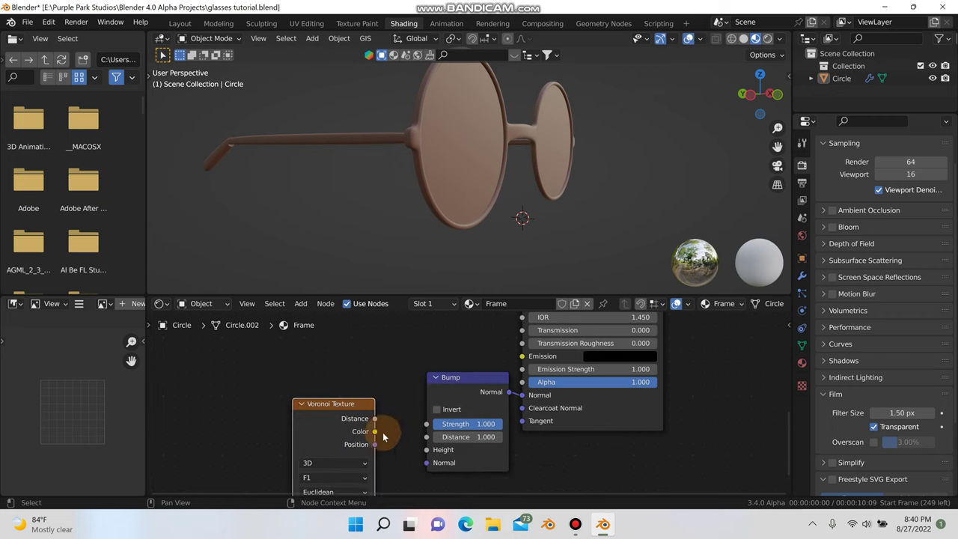
drag(374, 431, 426, 449)
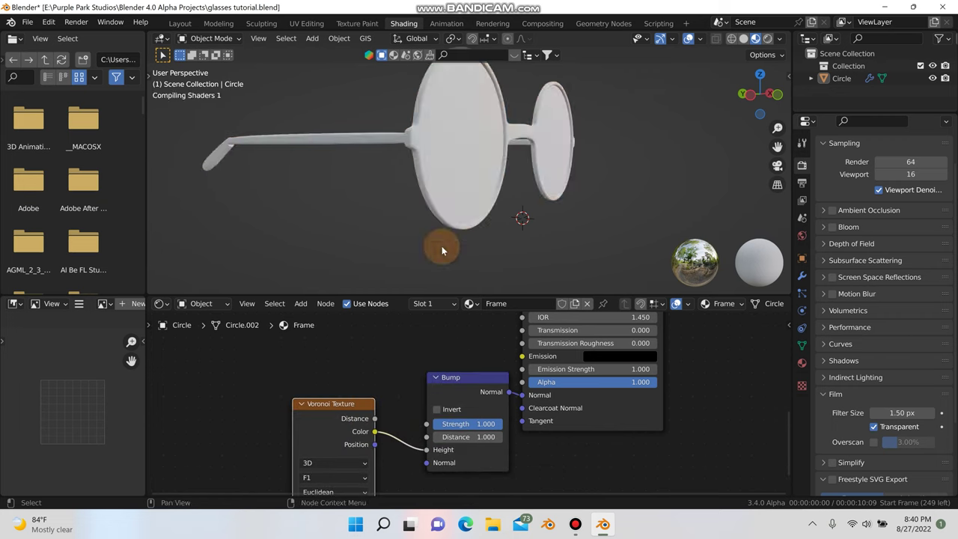
Set the Voronoi Texture's scale to 18.5 and inspect the bump pattern on the frame
scroll(422, 161, up, 4)
shift+middle_drag(458, 198, 543, 267)
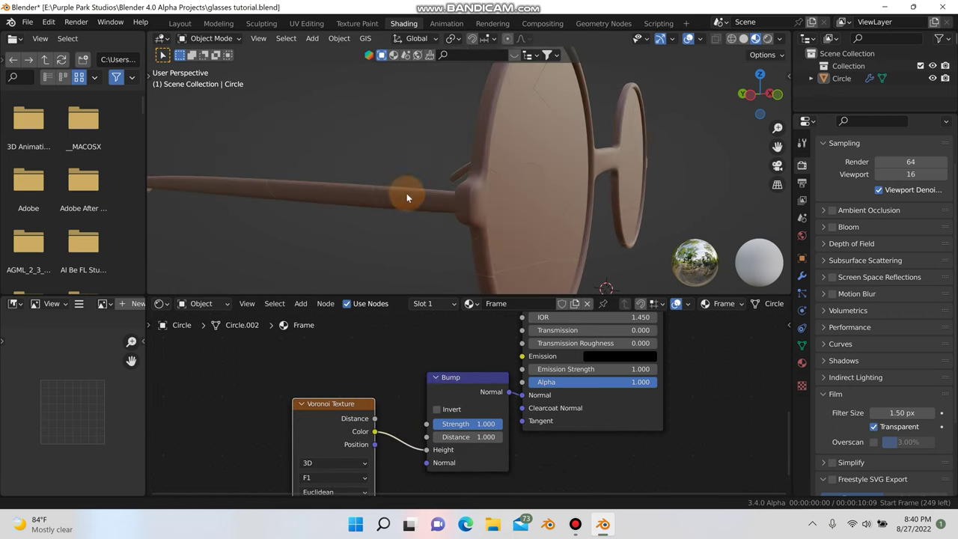
shift+middle_drag(406, 197, 469, 160)
scroll(410, 344, down, 1)
middle_drag(410, 344, 415, 283)
drag(348, 444, 378, 444)
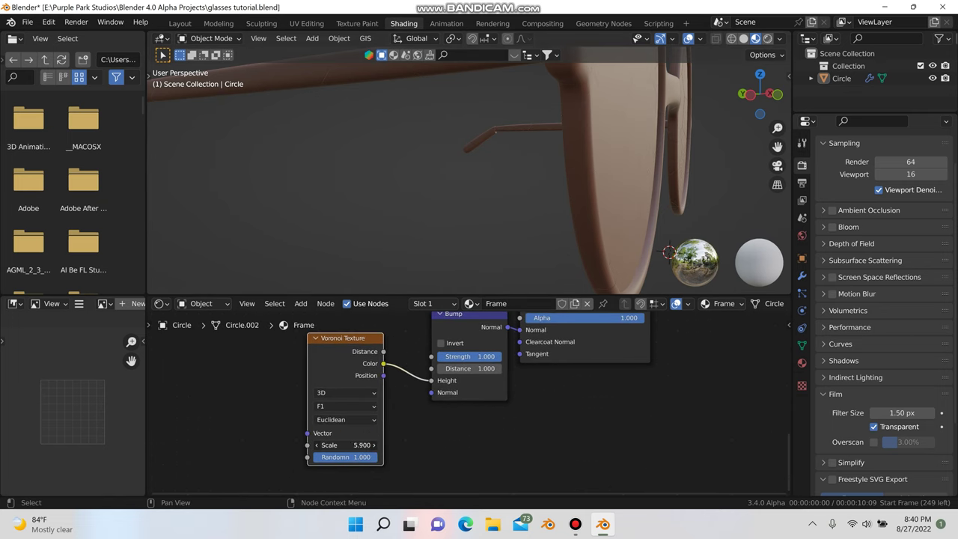
scroll(403, 240, down, 3)
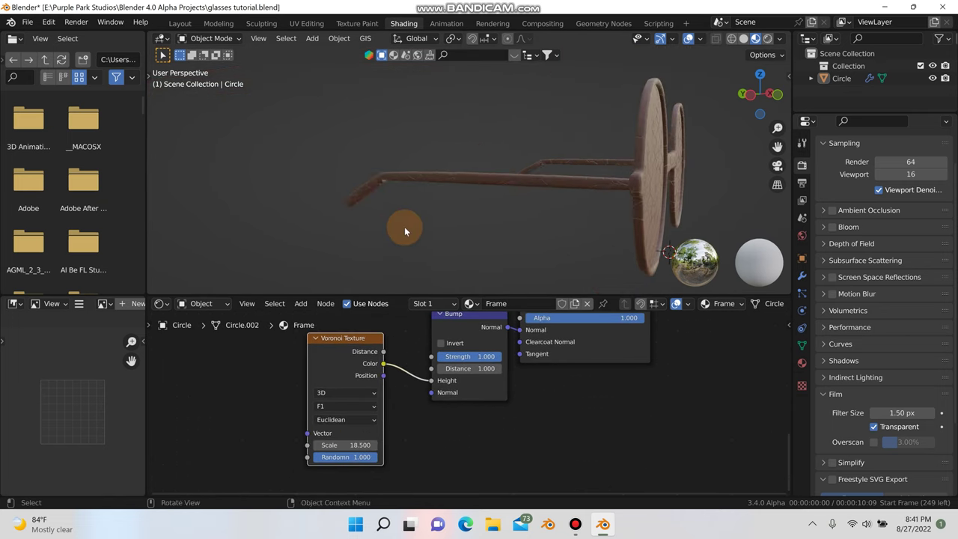
shift+middle_drag(426, 238, 407, 243)
scroll(411, 236, up, 3)
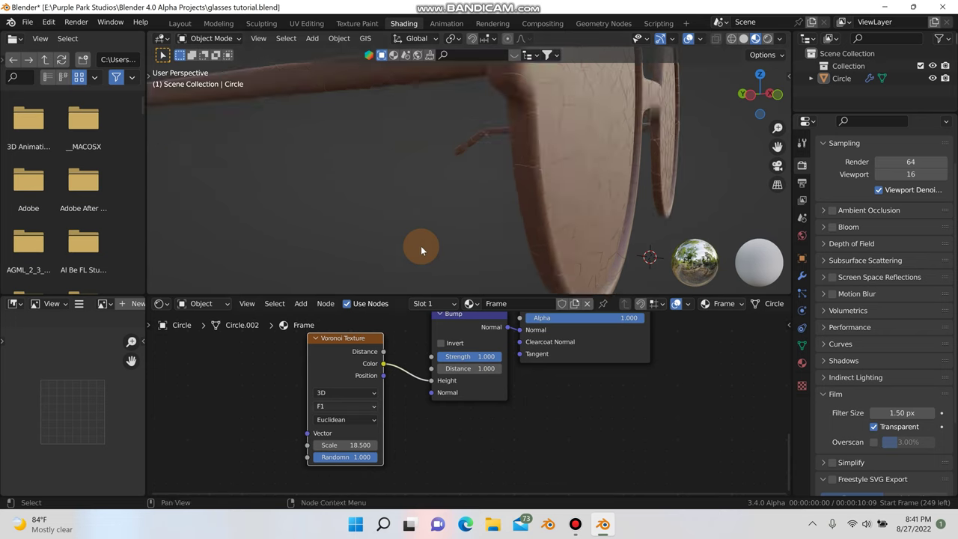
Raise the Voronoi Texture's scale to 130.8 and check the finer bump pattern on the temple arm
scroll(420, 243, down, 4)
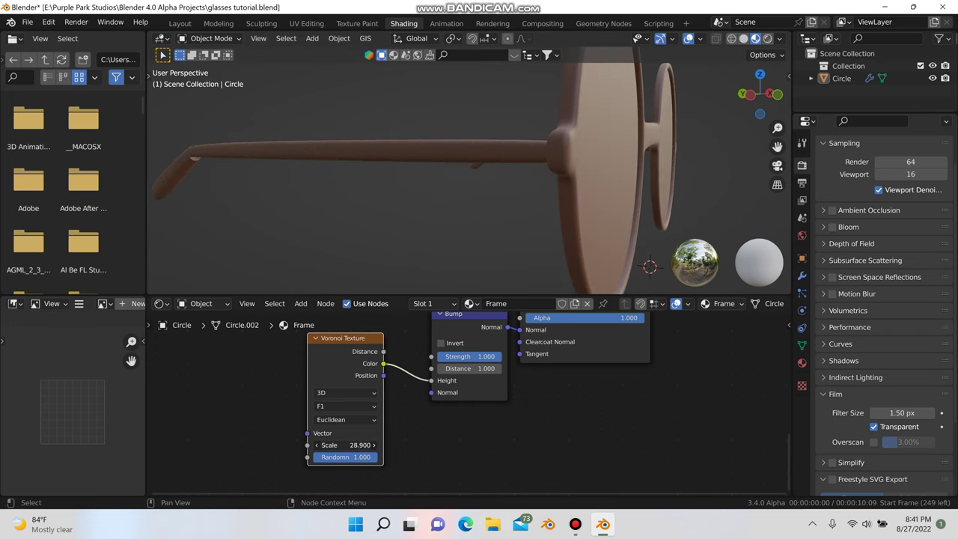
drag(348, 444, 377, 444)
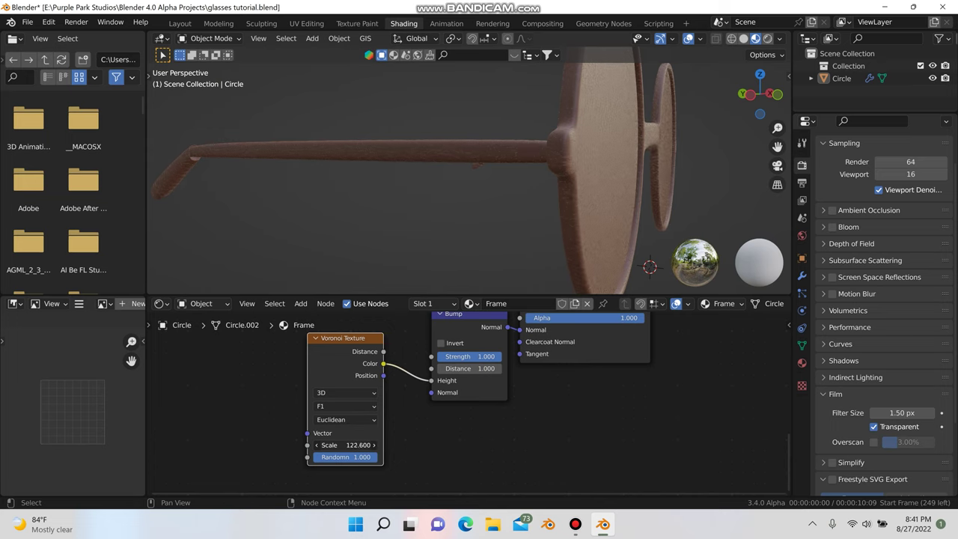
scroll(510, 146, up, 4)
shift+middle_drag(506, 161, 533, 221)
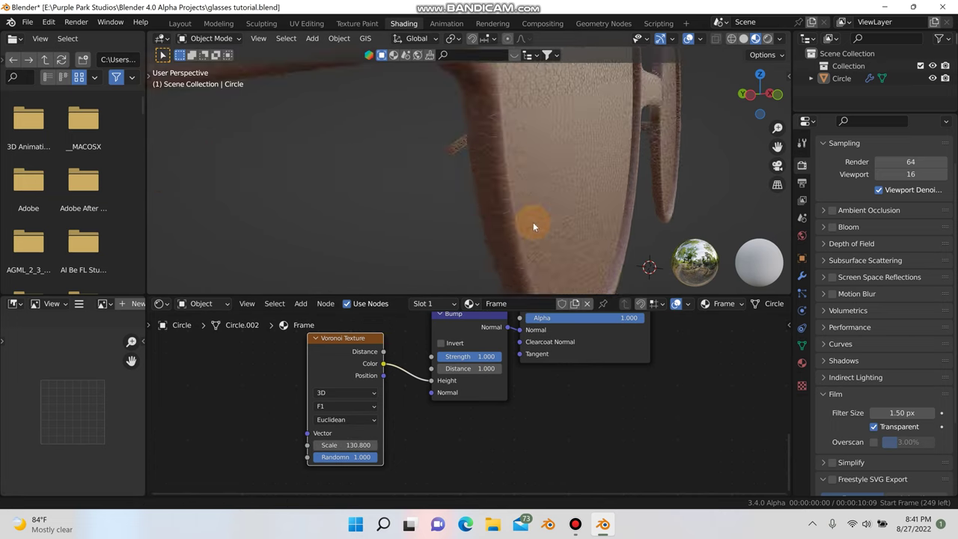
scroll(531, 221, down, 3)
scroll(529, 219, up, 2)
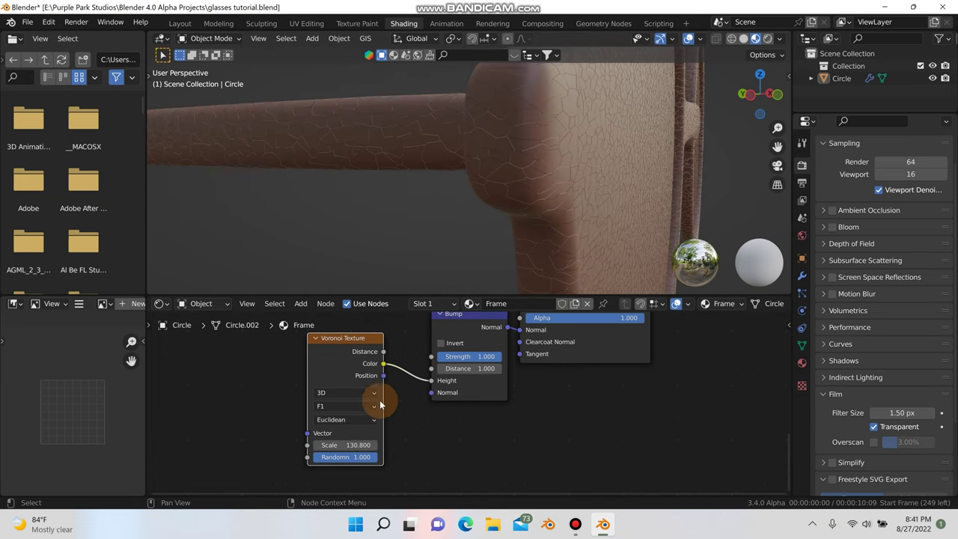
Set the Voronoi Texture's distance metric to Minkowski and lower the Bump node's strength to 0.4
click(351, 421)
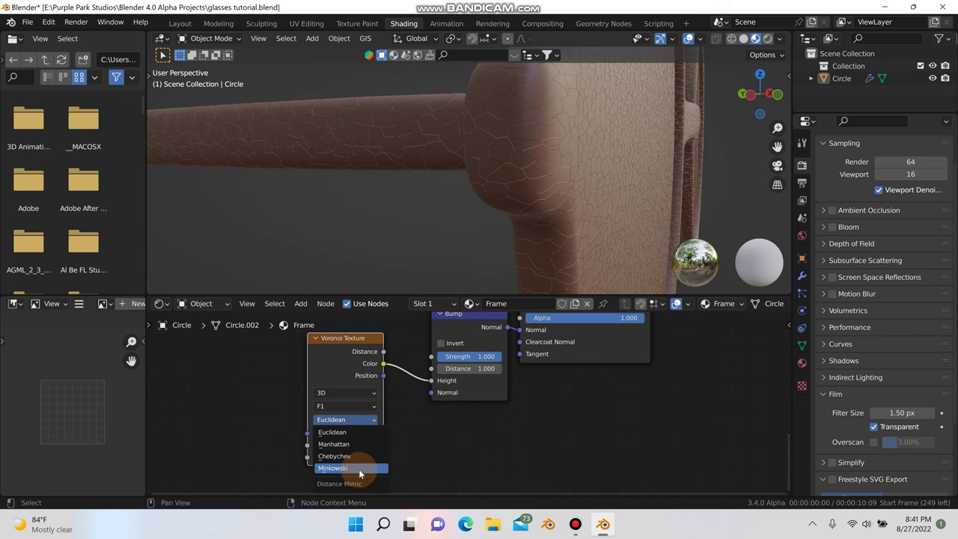
click(360, 473)
scroll(464, 160, down, 4)
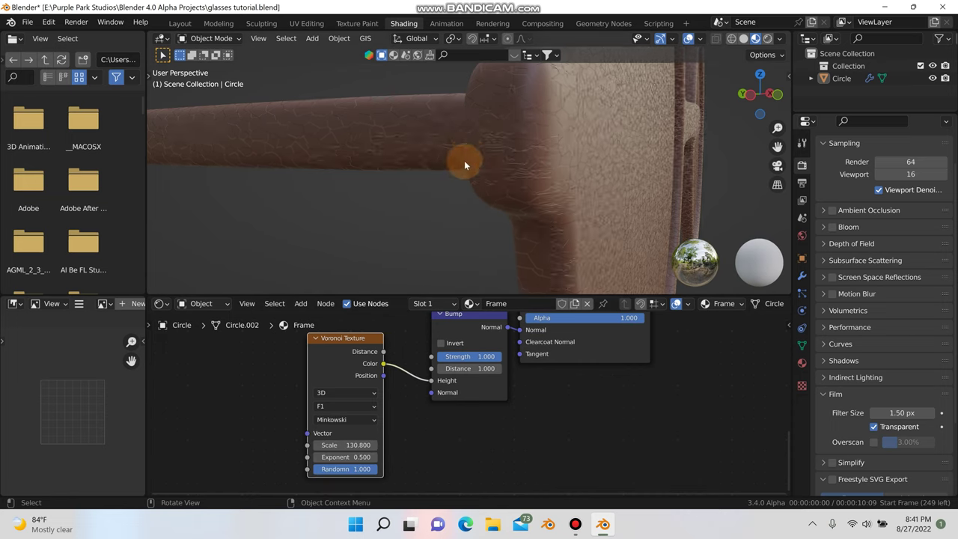
scroll(468, 200, up, 3)
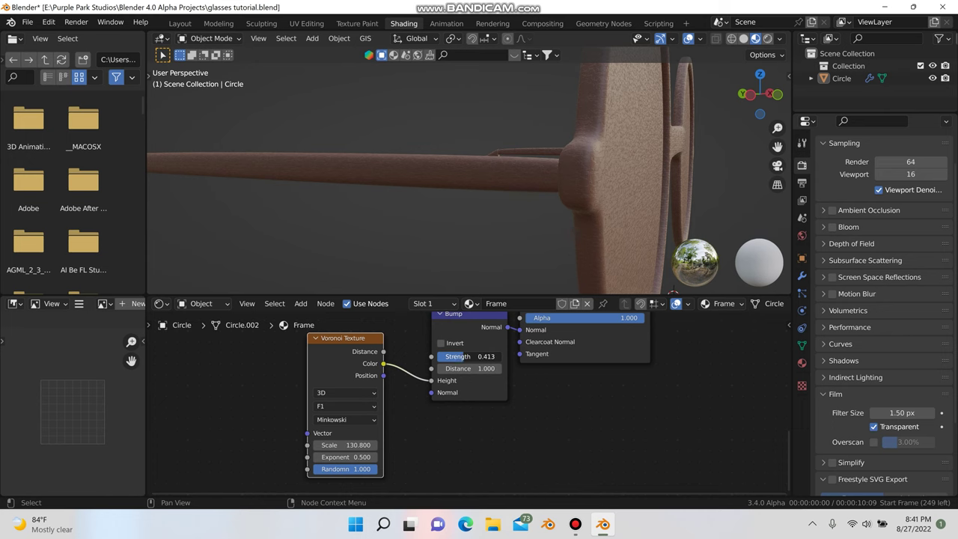
click(470, 355)
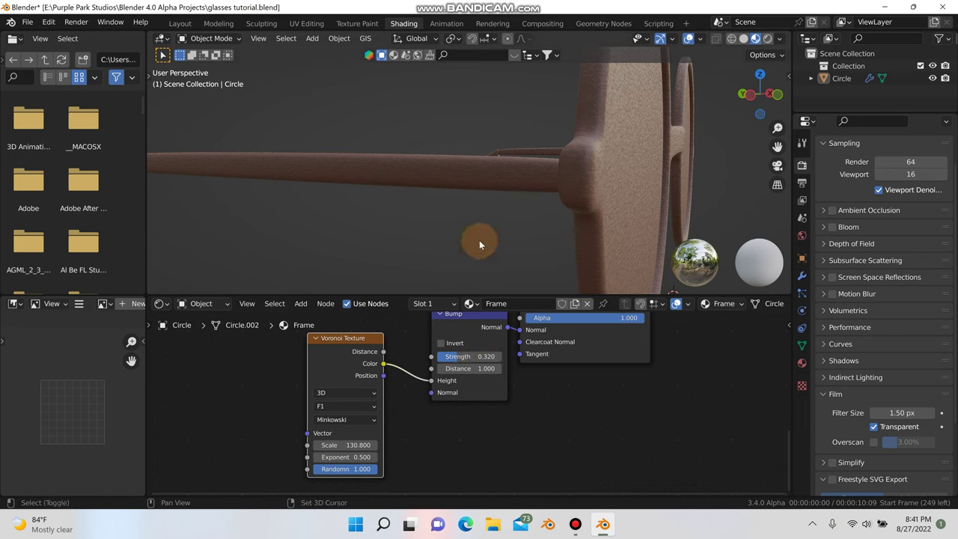
middle_drag(479, 243, 493, 303)
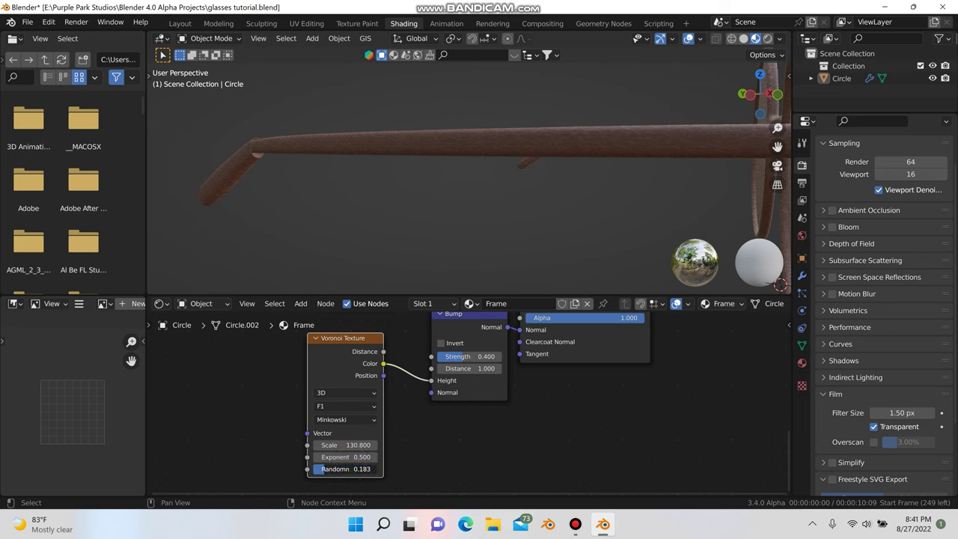
Enter Edit Mode with face selection and select the faces of both lenses
middle_drag(518, 284, 486, 162)
key(Tab)
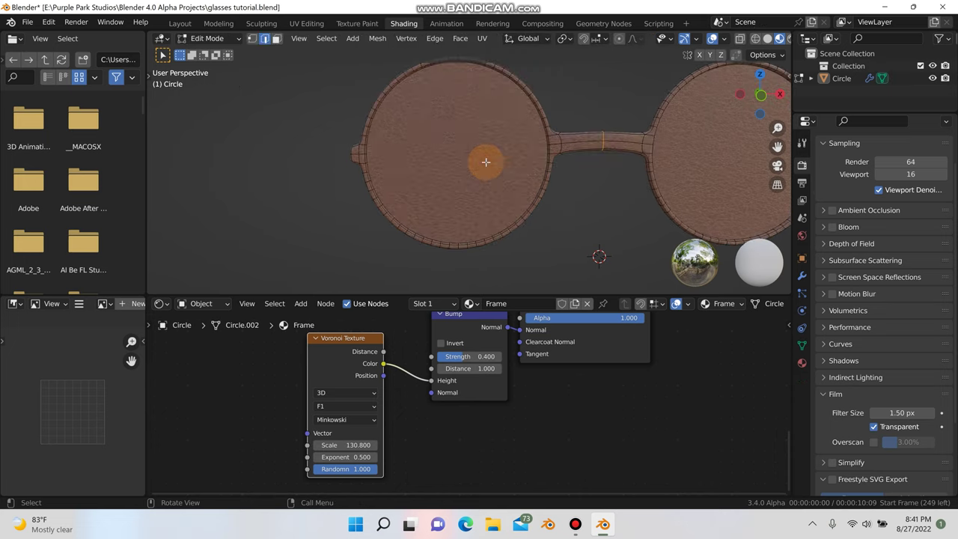
key(3)
click(485, 162)
click(731, 166)
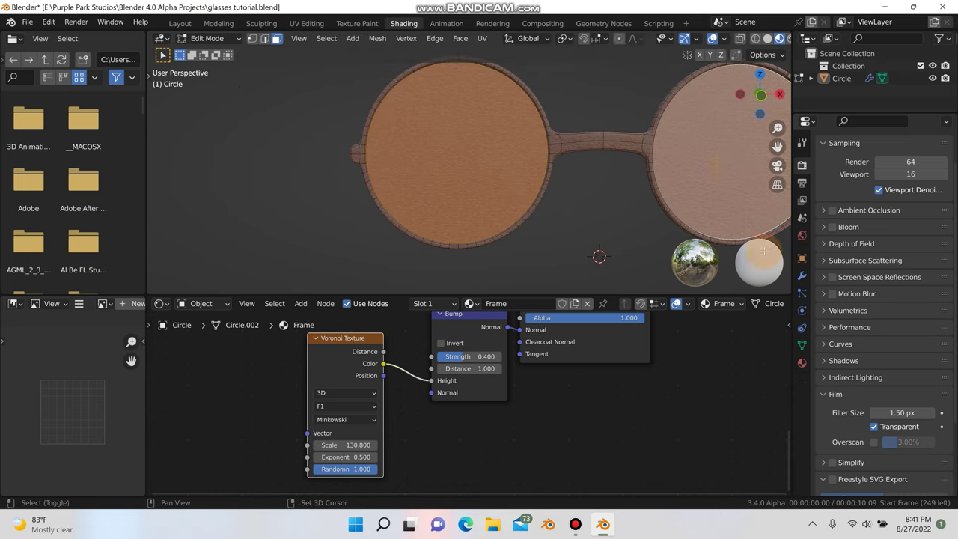
Add a second material slot to the glasses with a new material named "glass"
click(802, 364)
scroll(897, 207, up, 2)
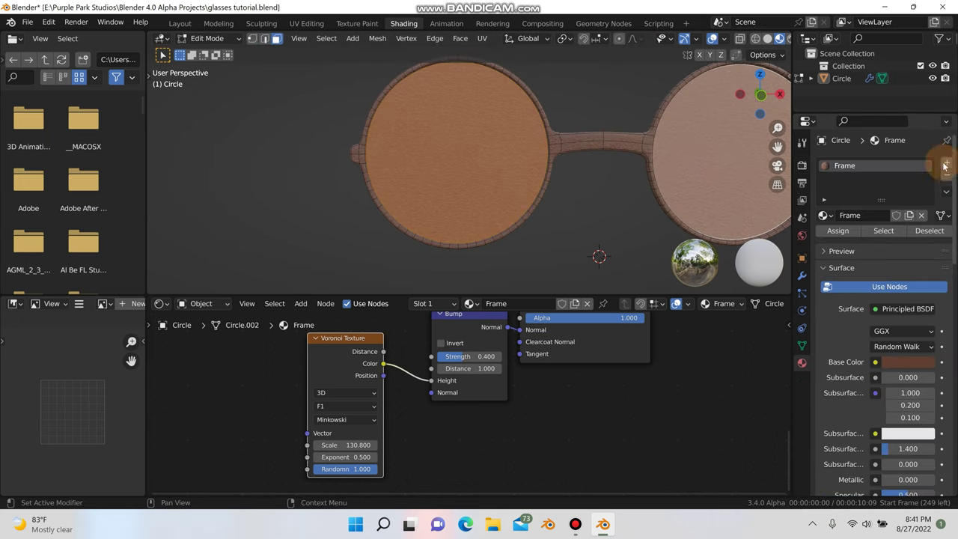
click(944, 166)
click(863, 239)
double_click(860, 240)
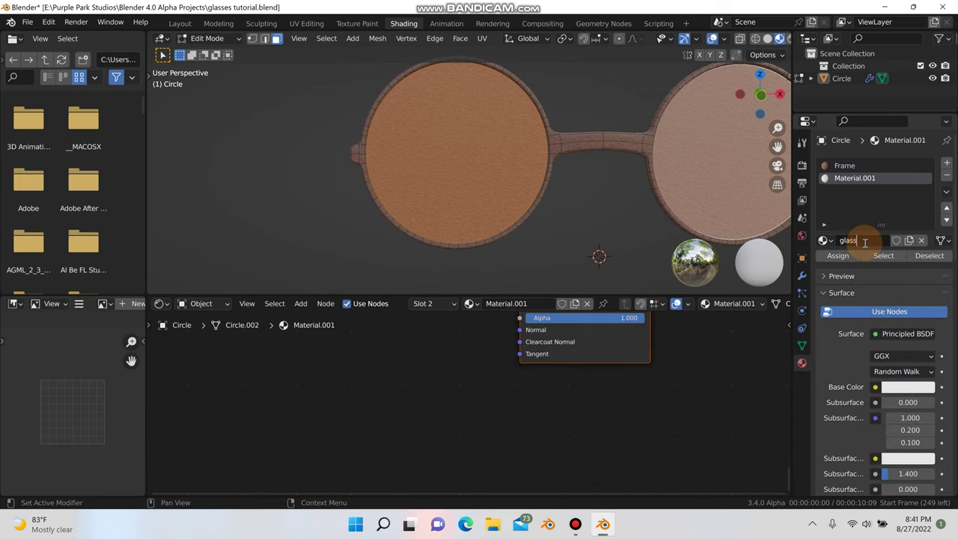
key(Return)
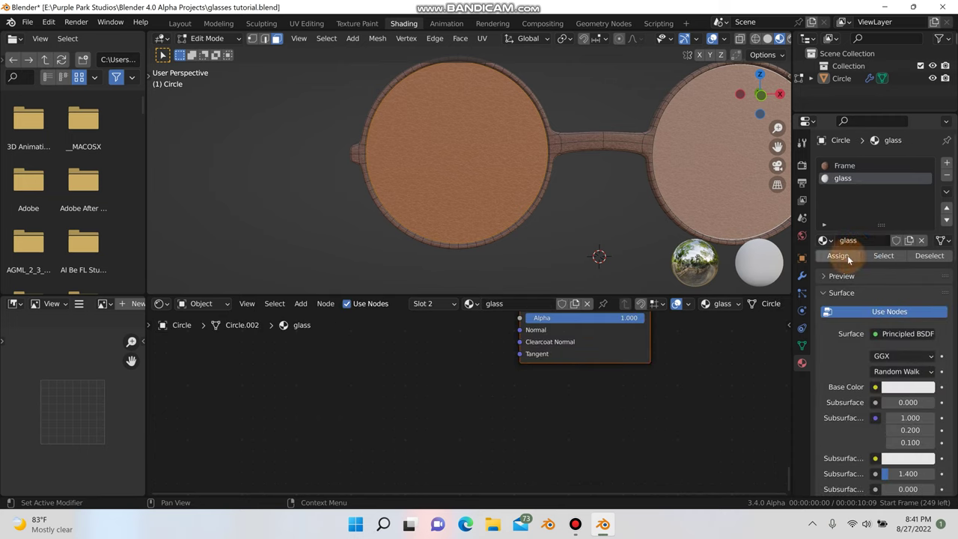
Assign the glass material to the selected lens faces and return to Object Mode
click(837, 255)
key(Tab)
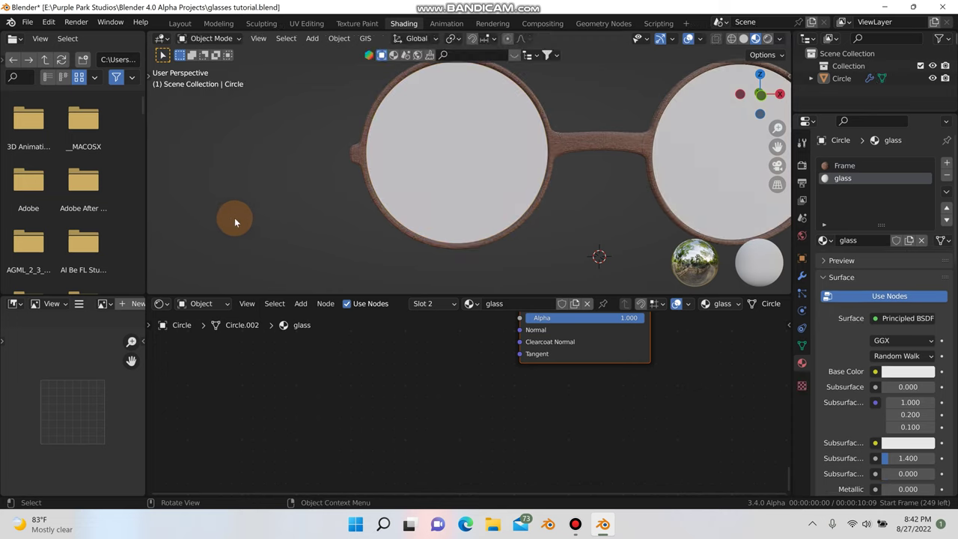
middle_drag(413, 260, 490, 269)
scroll(495, 352, down, 2)
Replace the glass material's Principled BSDF with a Glass BSDF node connected to the Material Output's Surface
middle_drag(495, 353, 341, 438)
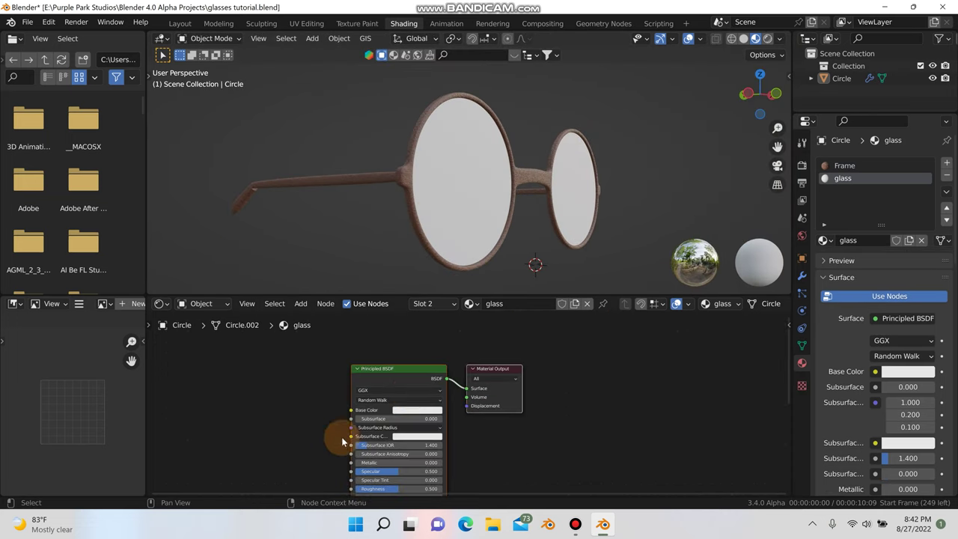
key(x)
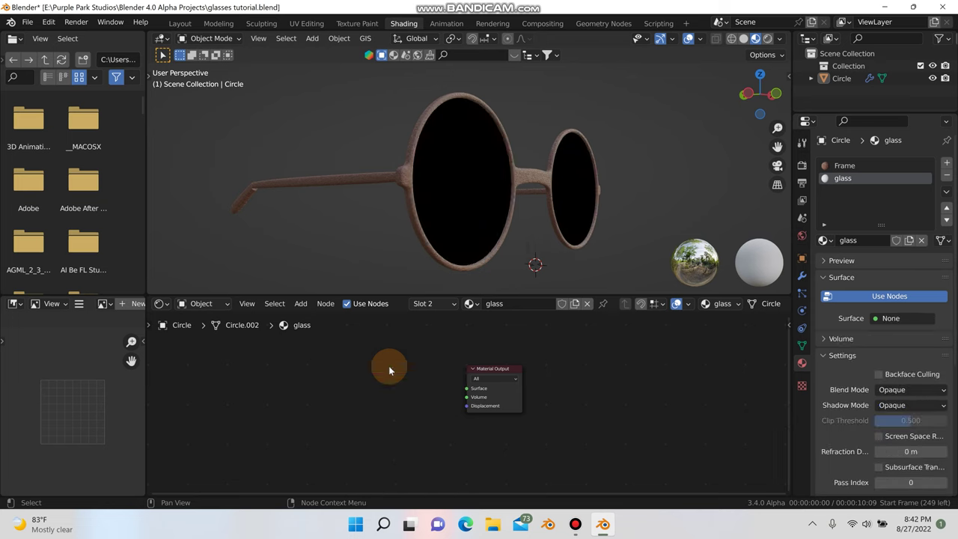
key(shift+a)
click(389, 354)
text(glass)
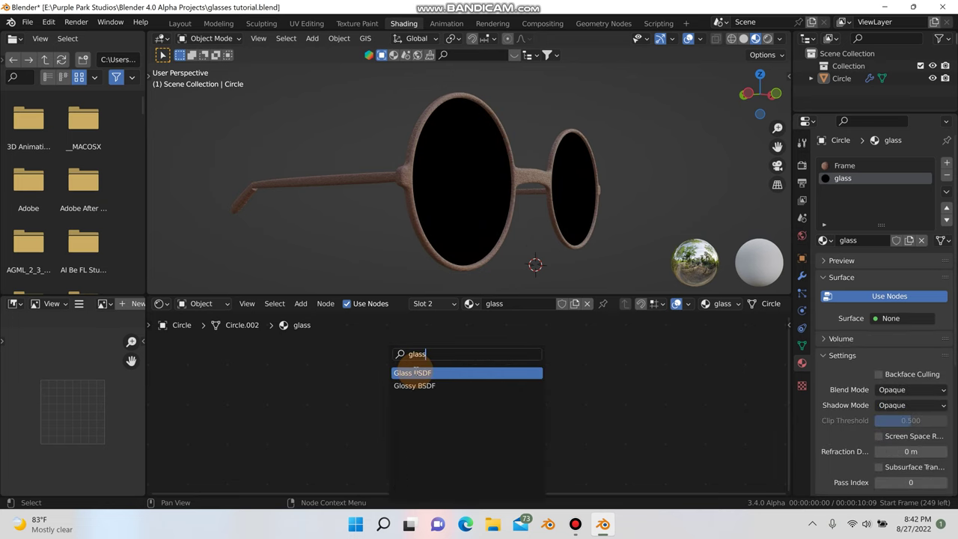
click(418, 372)
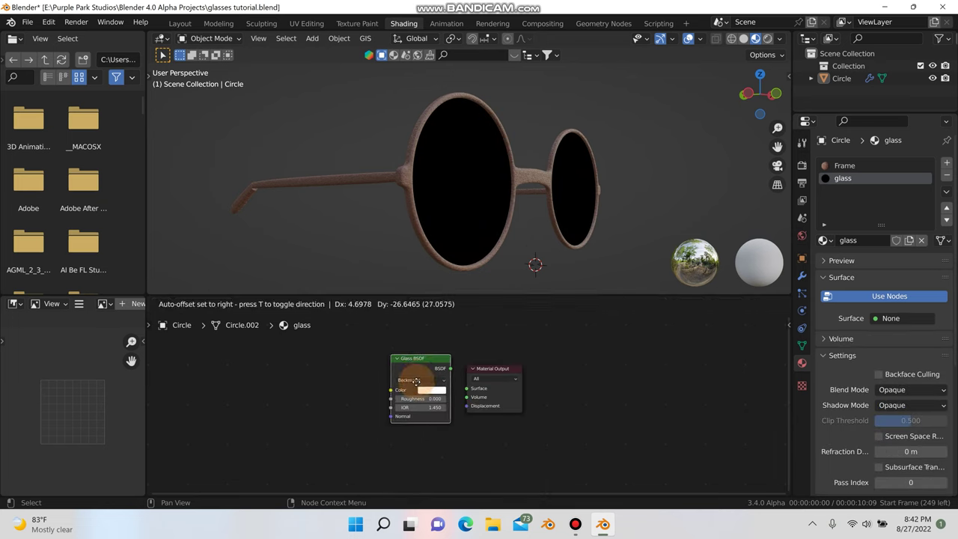
click(438, 389)
mouse_move(449, 390)
mouse_down()
mouse_move(470, 397)
mouse_move(466, 387)
mouse_up()
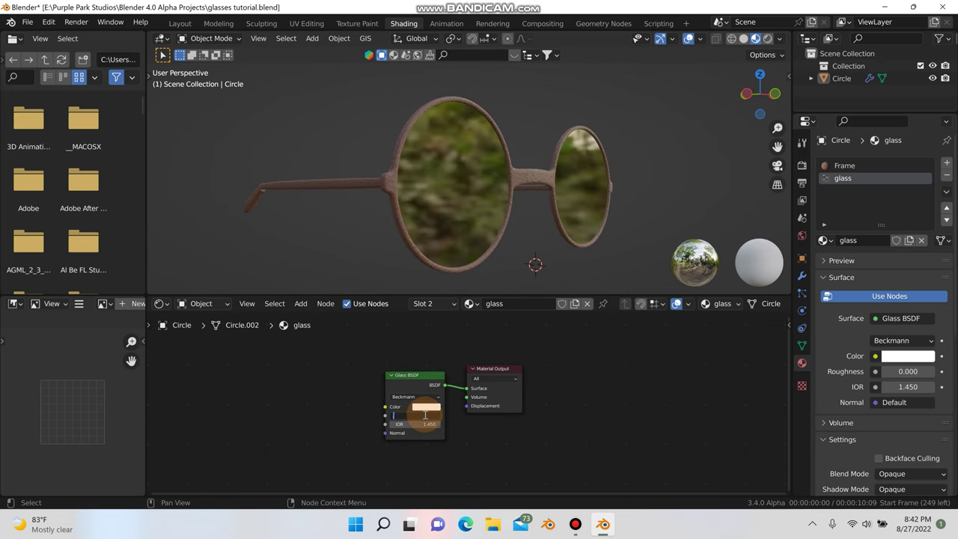
Try roughness values of 0.4 and 0.2 on the Glass BSDF, and settle on 0.3
text(0.4)
key(Return)
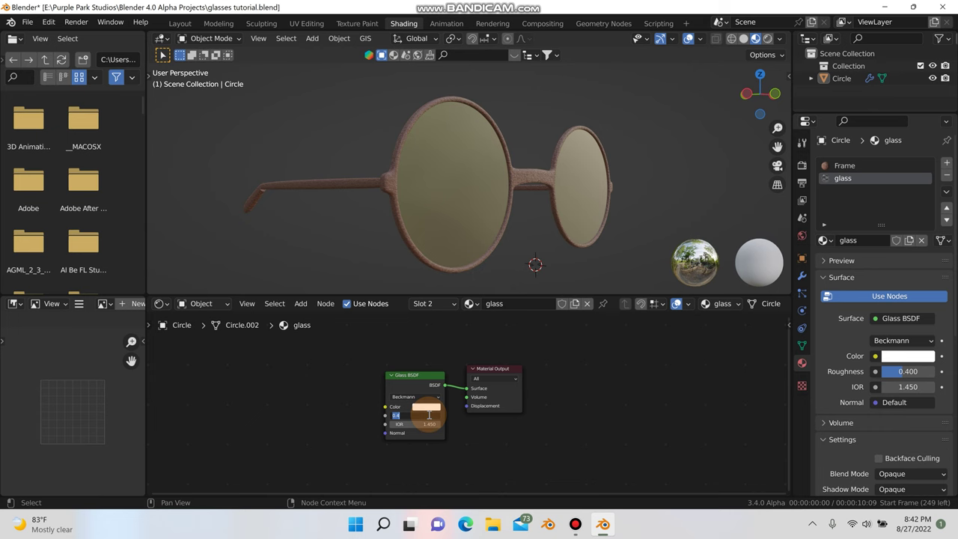
text(0.2)
key(Return)
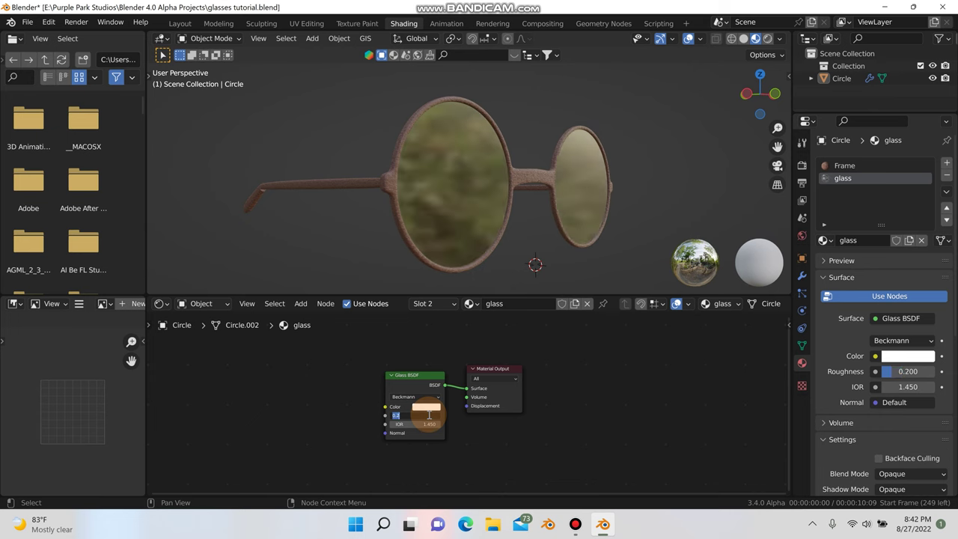
text(0.3)
key(Return)
middle_drag(512, 260, 458, 257)
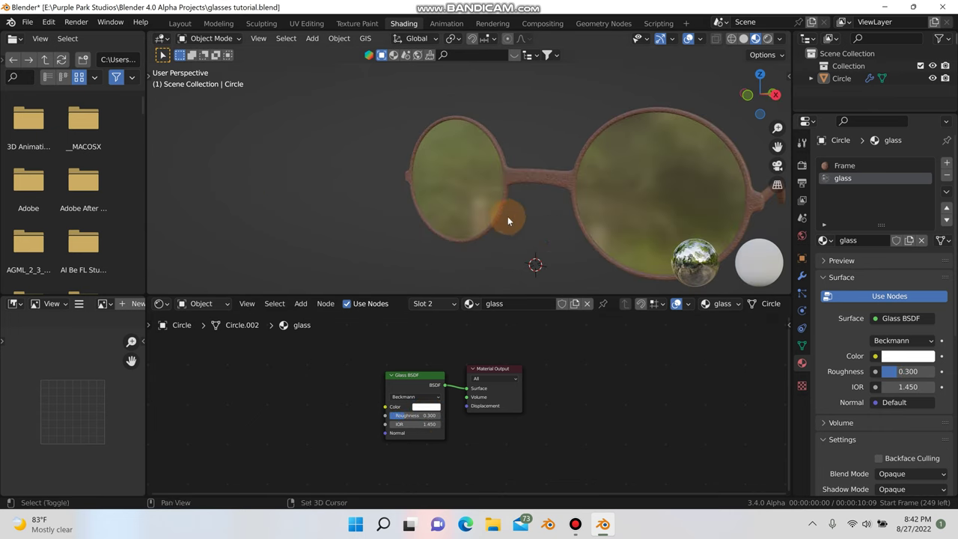
shift+middle_drag(507, 216, 371, 208)
Set the glass material's blend mode to Alpha Blend and its shadow mode to Alpha Hashed
scroll(860, 393, down, 3)
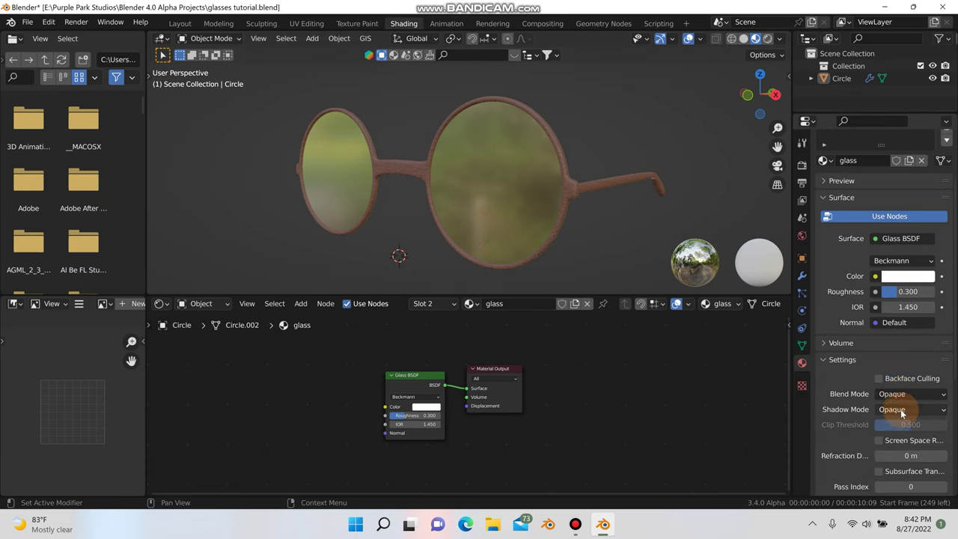
scroll(887, 364, up, 3)
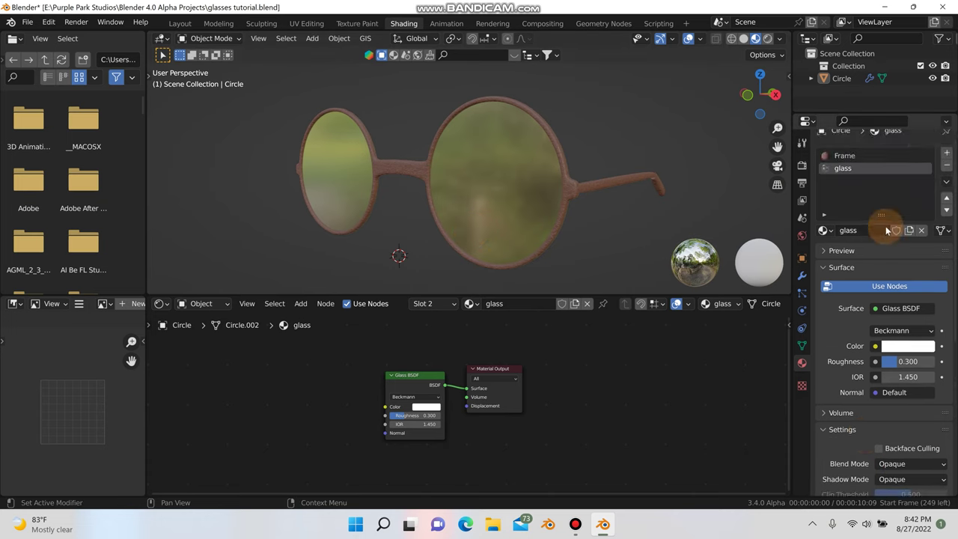
scroll(864, 405, down, 3)
click(894, 384)
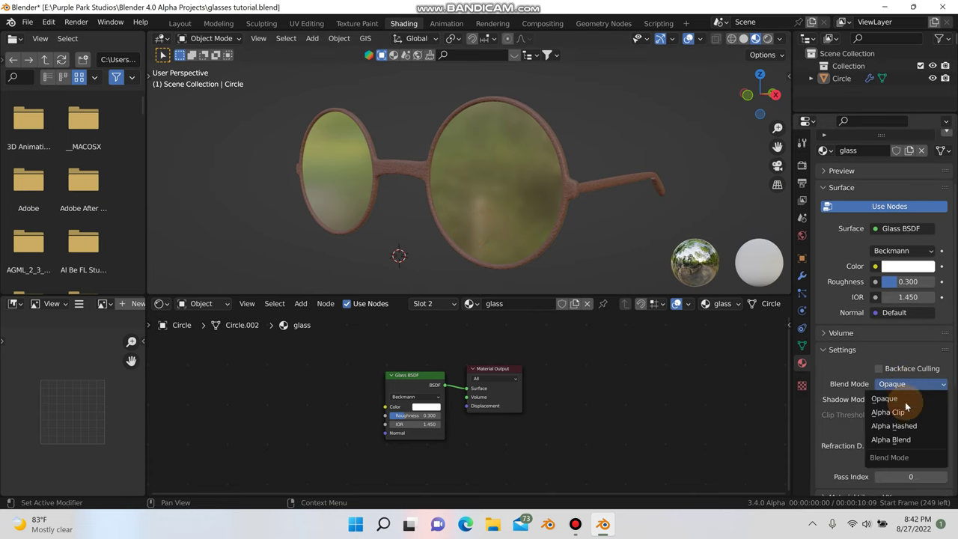
click(890, 439)
click(896, 402)
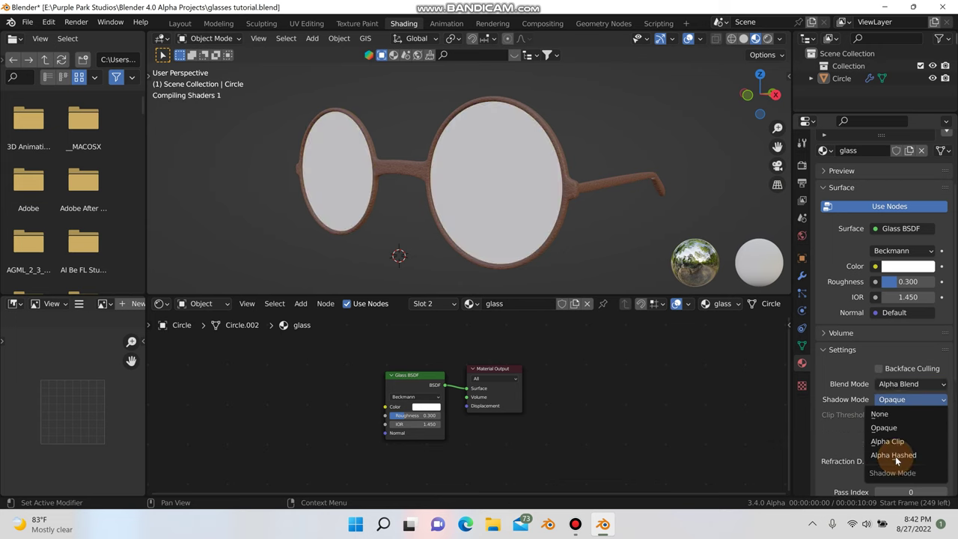
click(894, 455)
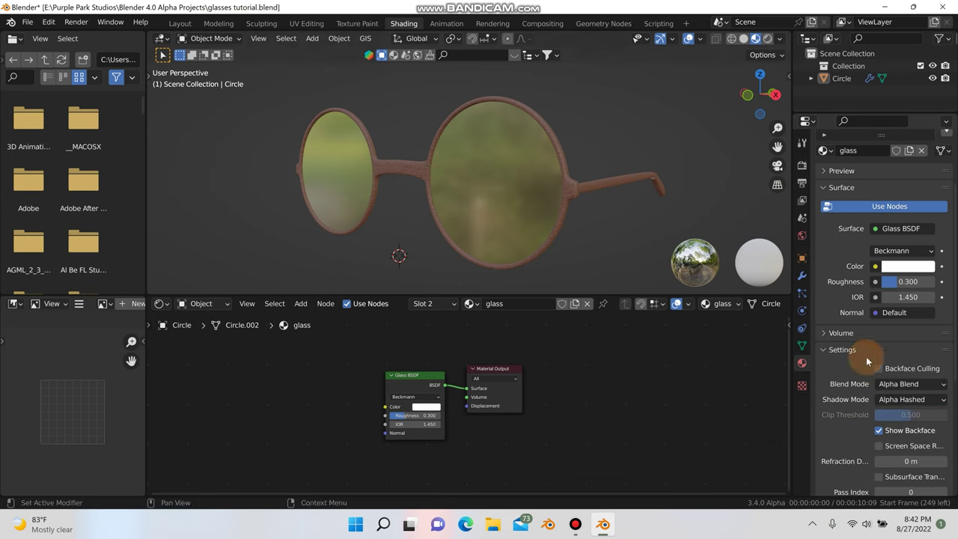
scroll(386, 193, down, 2)
middle_drag(386, 190, 429, 183)
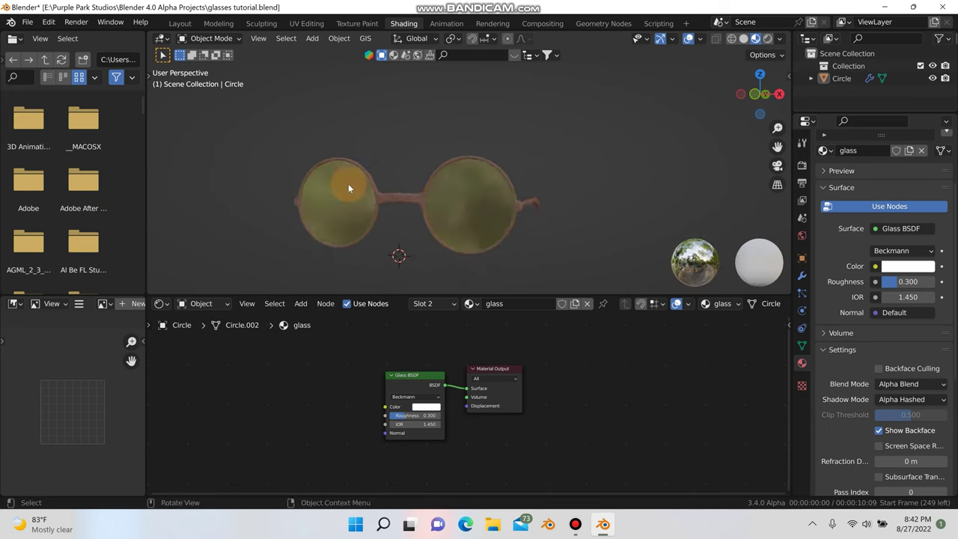
scroll(348, 183, up, 3)
Add a Transparent BSDF node and place it directly below the Glass BSDF
drag(423, 412, 318, 414)
key(ctrl+z)
middle_drag(323, 405, 283, 388)
key(shift+a)
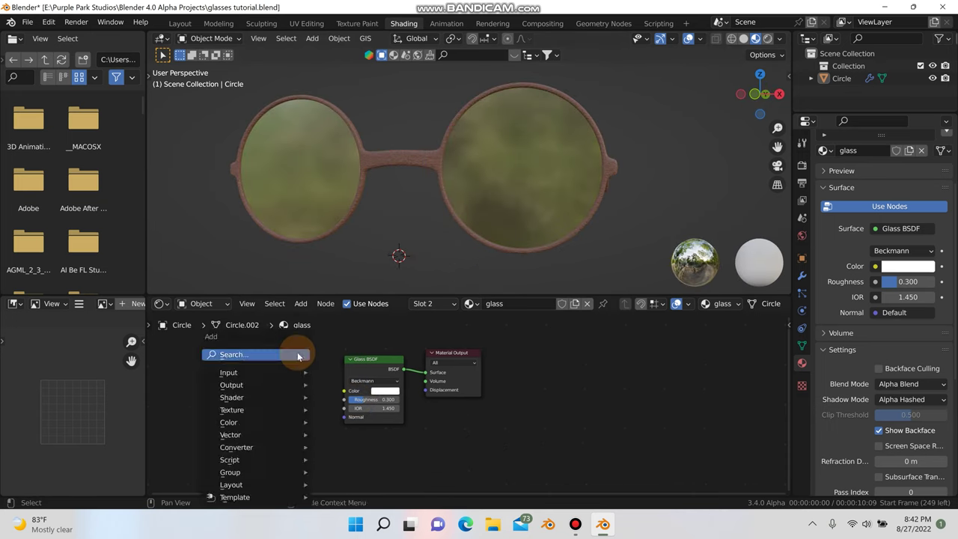
click(297, 356)
text(tr)
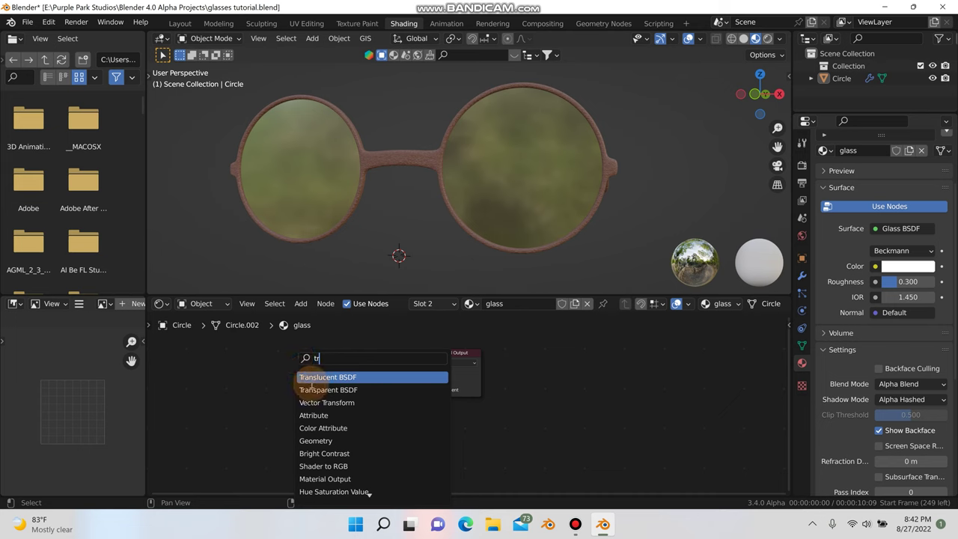
click(318, 389)
click(374, 466)
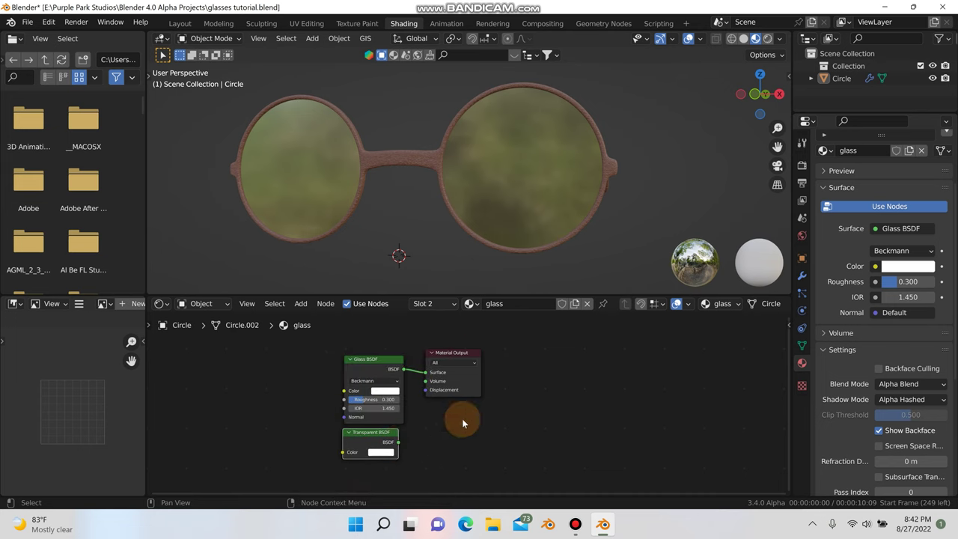
Insert a Mix Shader between the Glass BSDF and Material Output, and link the Transparent BSDF to its second Shader input
drag(466, 354, 540, 350)
key(shift+a)
click(455, 348)
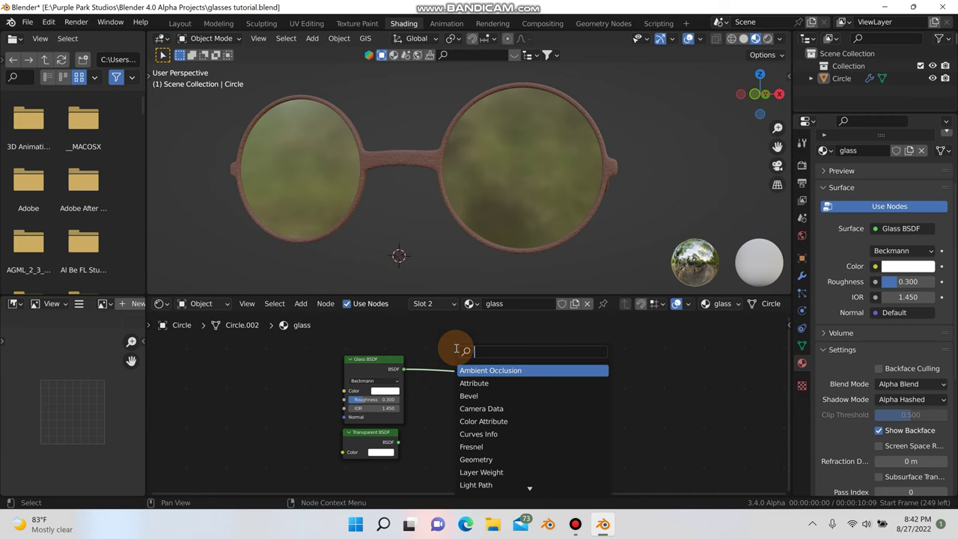
text(mix)
click(462, 380)
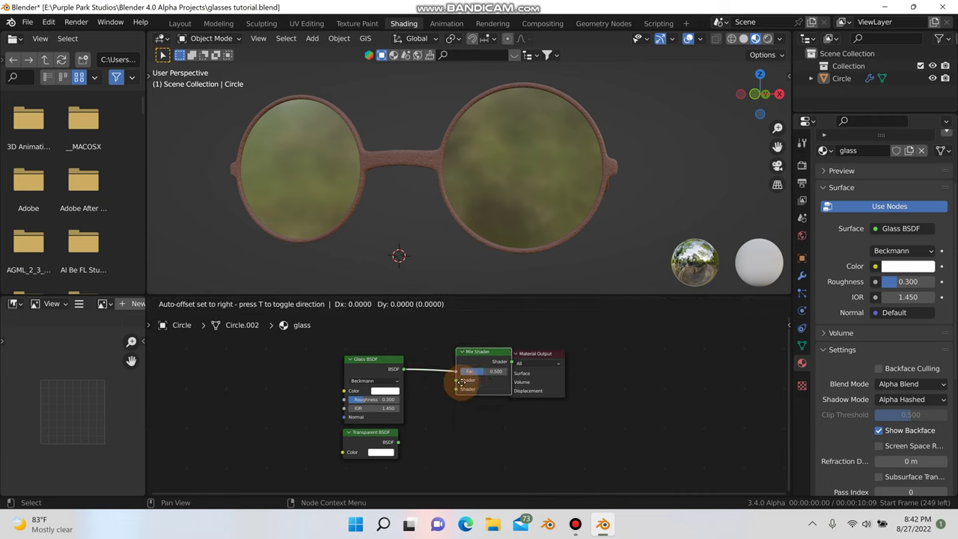
click(453, 389)
drag(397, 444, 440, 399)
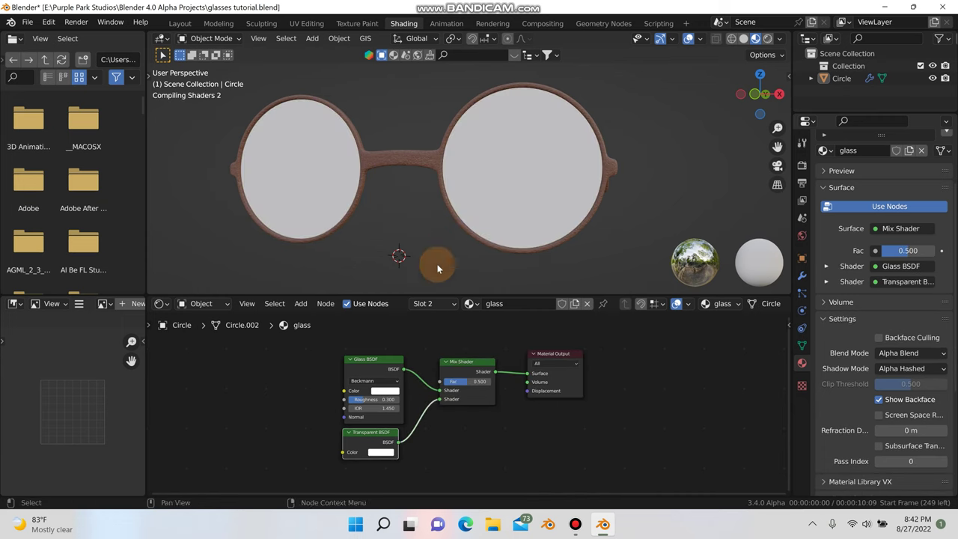
middle_drag(406, 216, 443, 217)
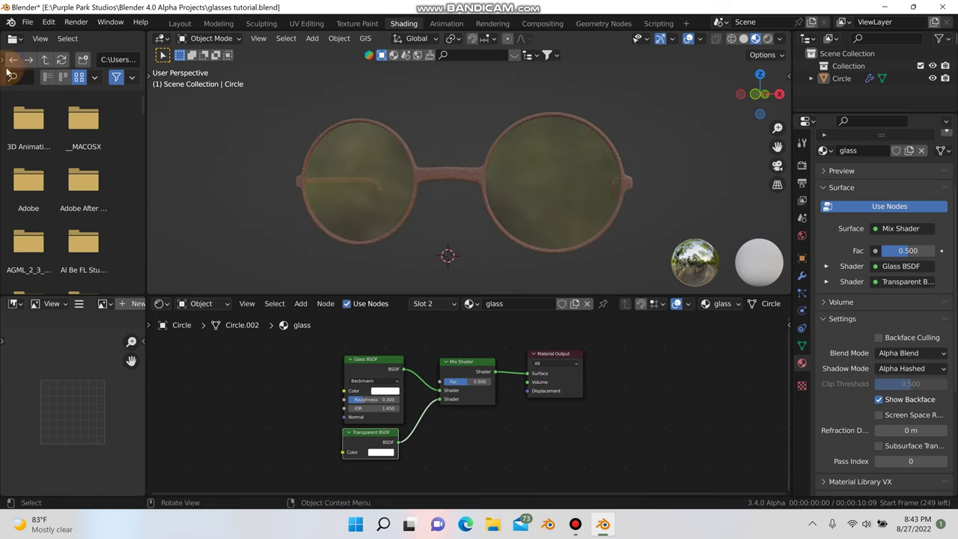
click(27, 22)
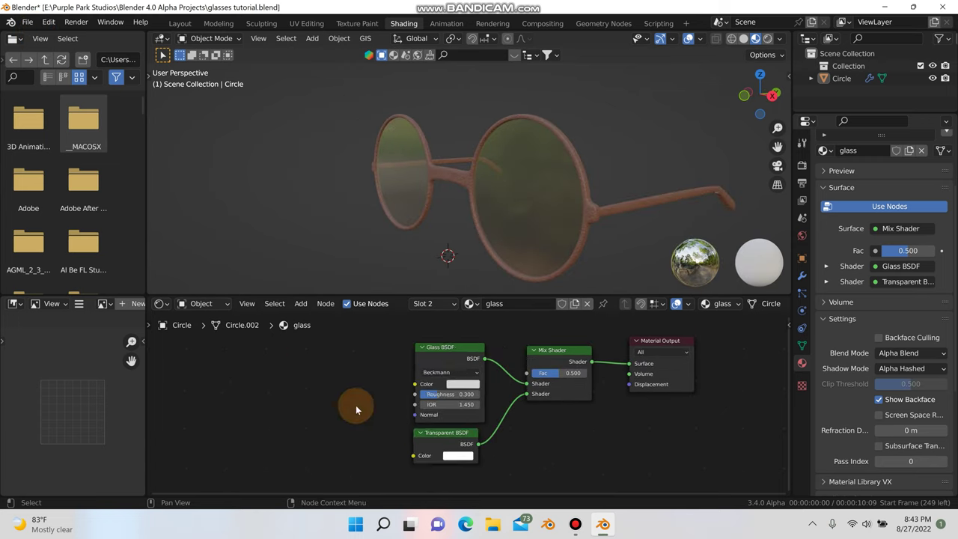
Add a Bump node and connect its Normal output to the Glass BSDF's Normal input
key(shift+a)
click(305, 355)
text(bump)
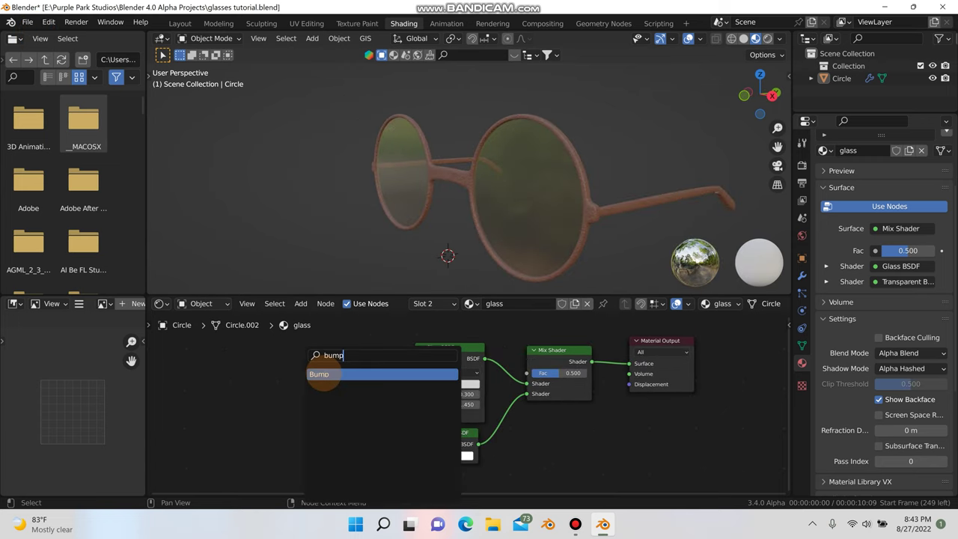
key(Return)
click(327, 415)
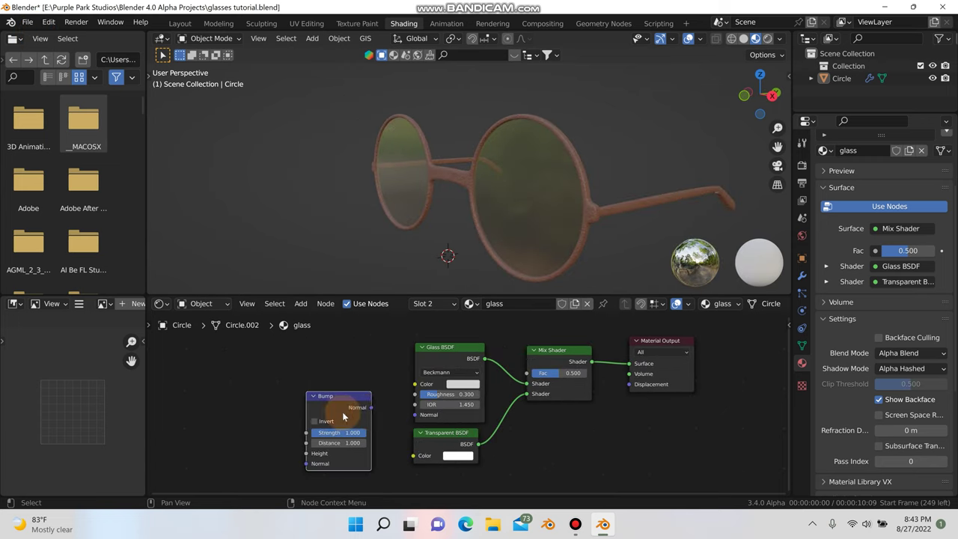
drag(372, 407, 415, 414)
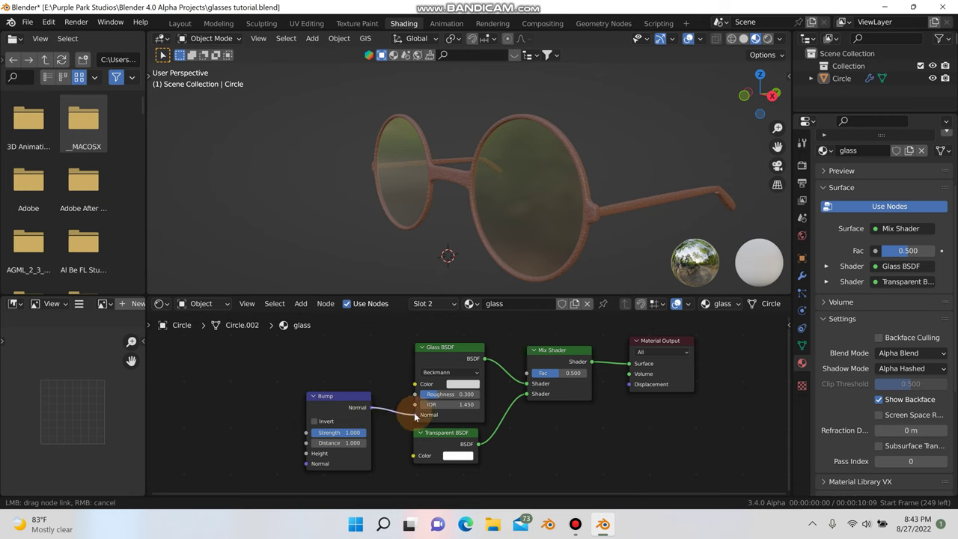
Add a Noise Texture node and connect its Color output to the Bump node's Height input
middle_drag(243, 400, 327, 383)
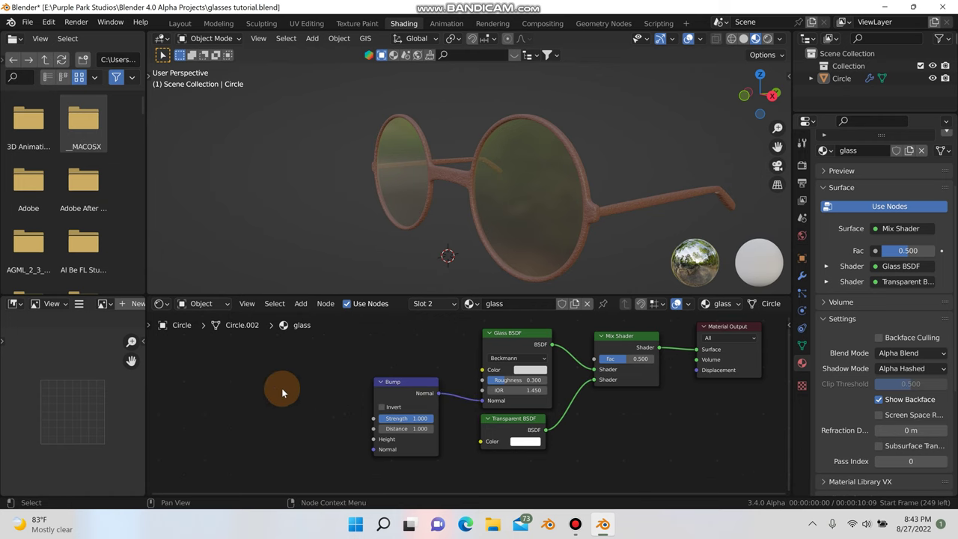
key(shift+a)
text(noi)
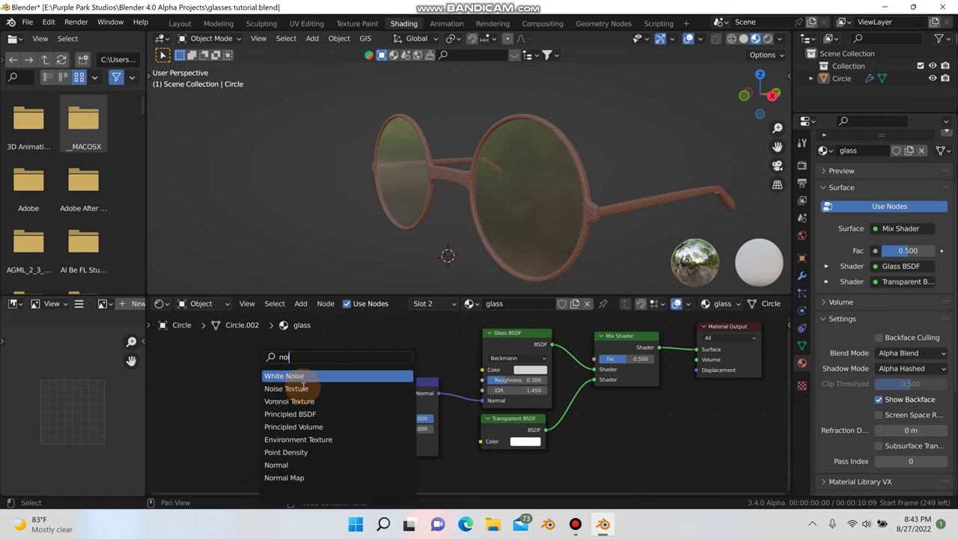
click(304, 387)
click(254, 412)
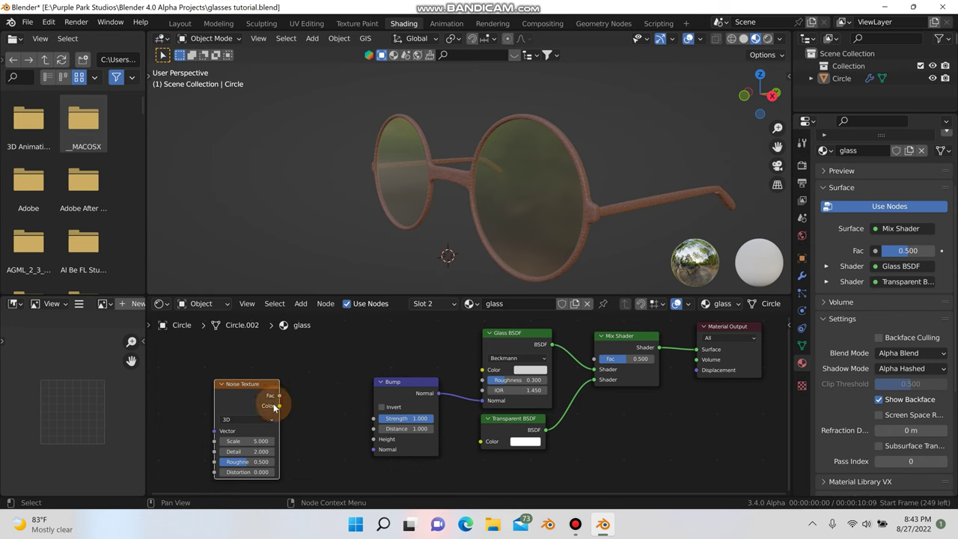
drag(280, 405, 373, 439)
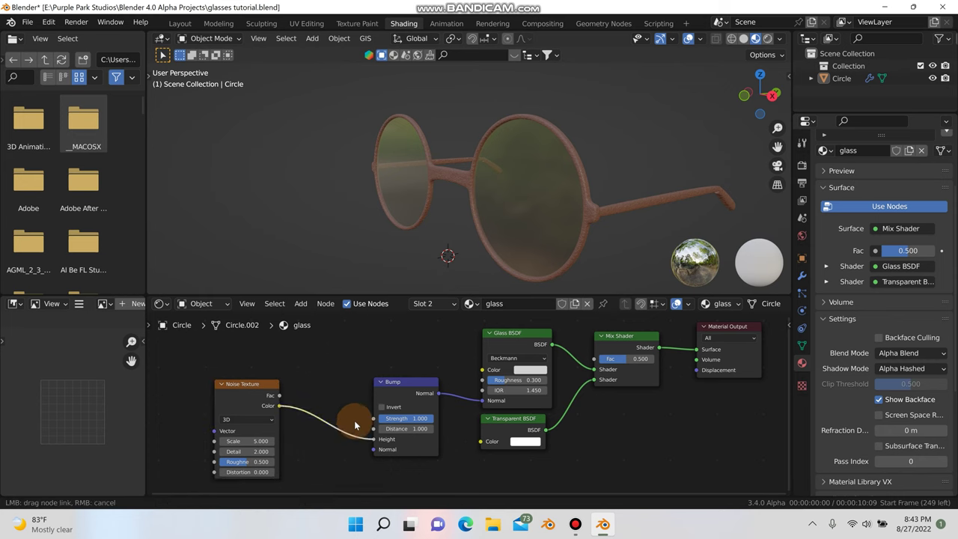
Insert a ColorRamp node on the link between the Noise Texture and the Bump node, and inspect the lenses
key(shift+a)
click(316, 358)
text(c)
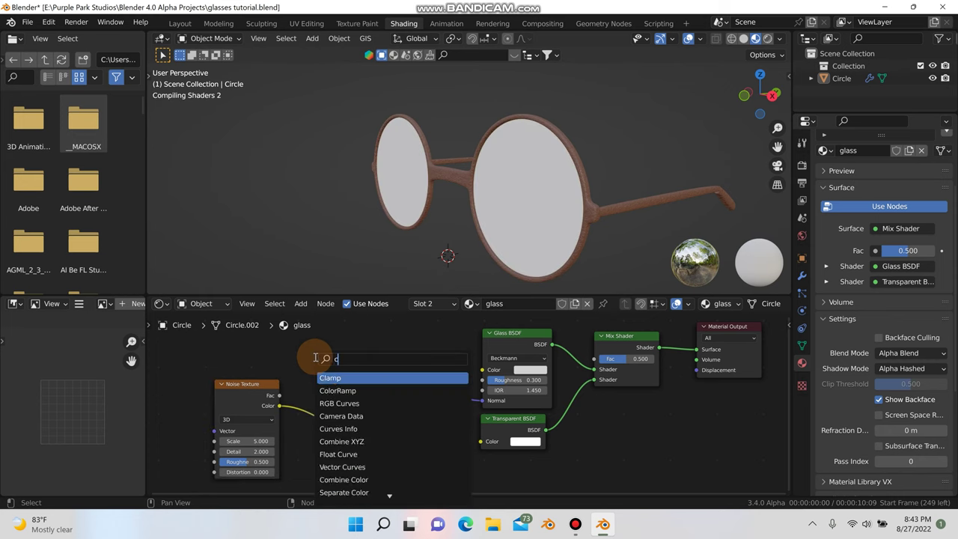
text(olo)
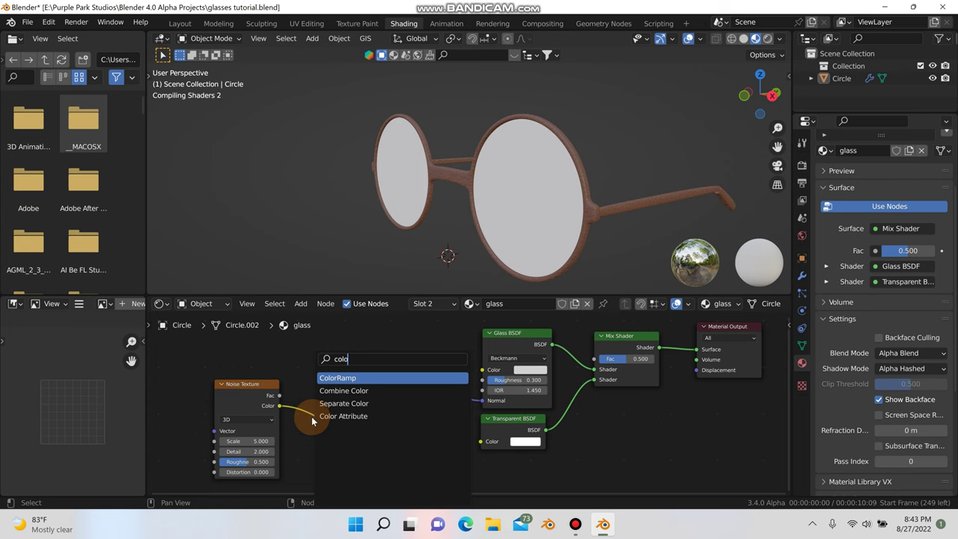
click(329, 378)
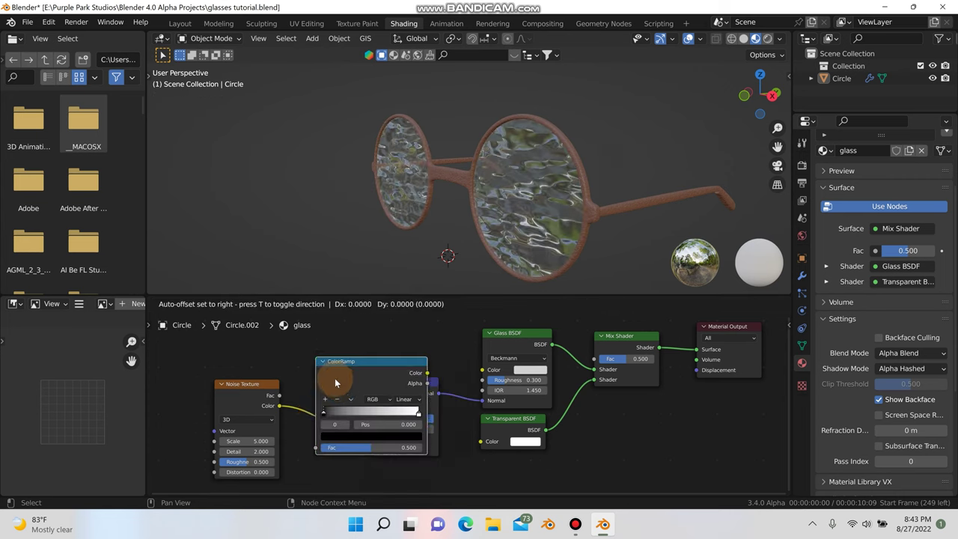
click(354, 401)
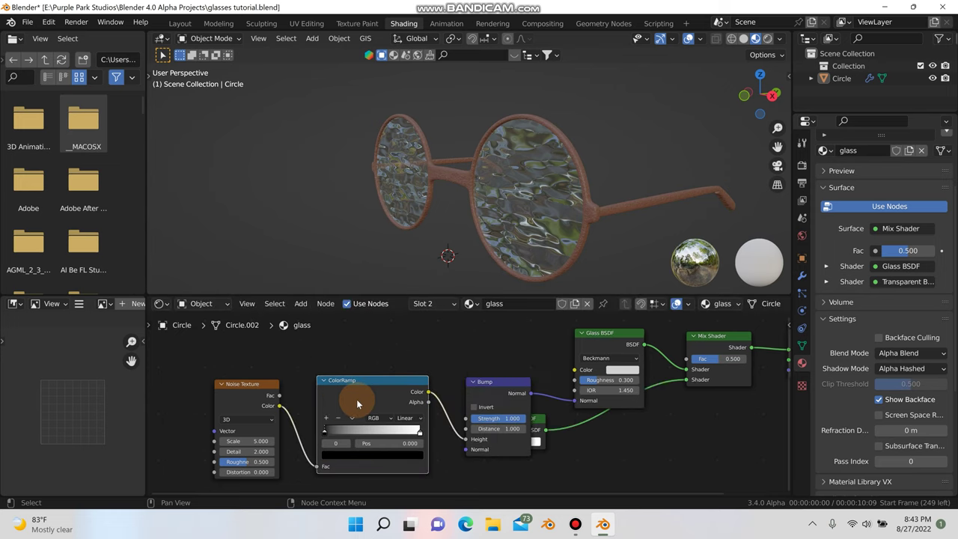
middle_drag(437, 239, 523, 201)
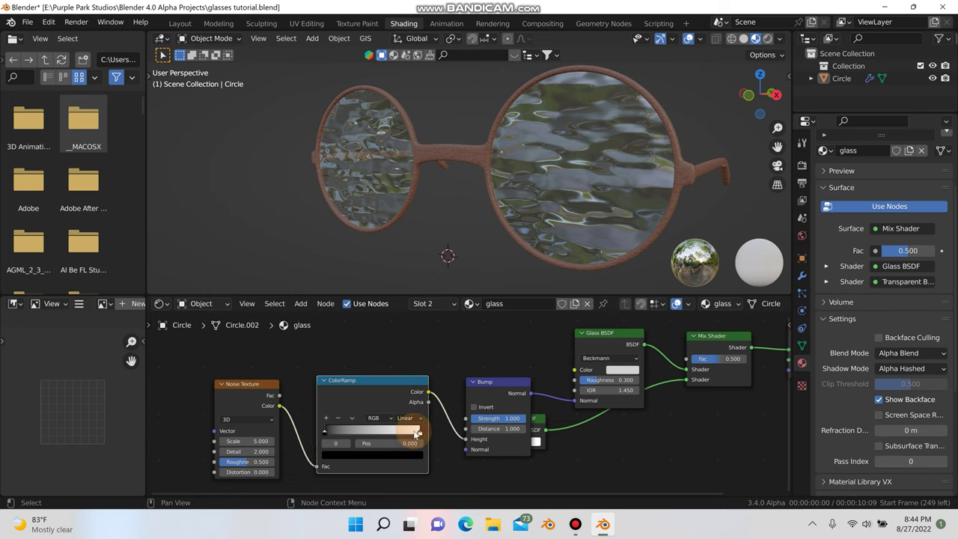
Move the black stop of the lens material's ColorRamp to position 0.620
scroll(413, 430, up, 1)
drag(412, 432, 458, 438)
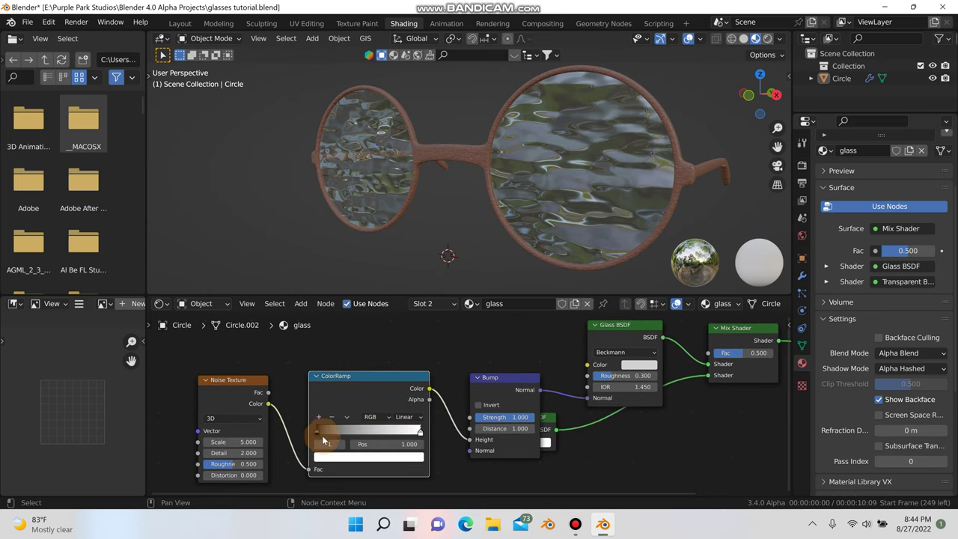
drag(372, 433, 388, 433)
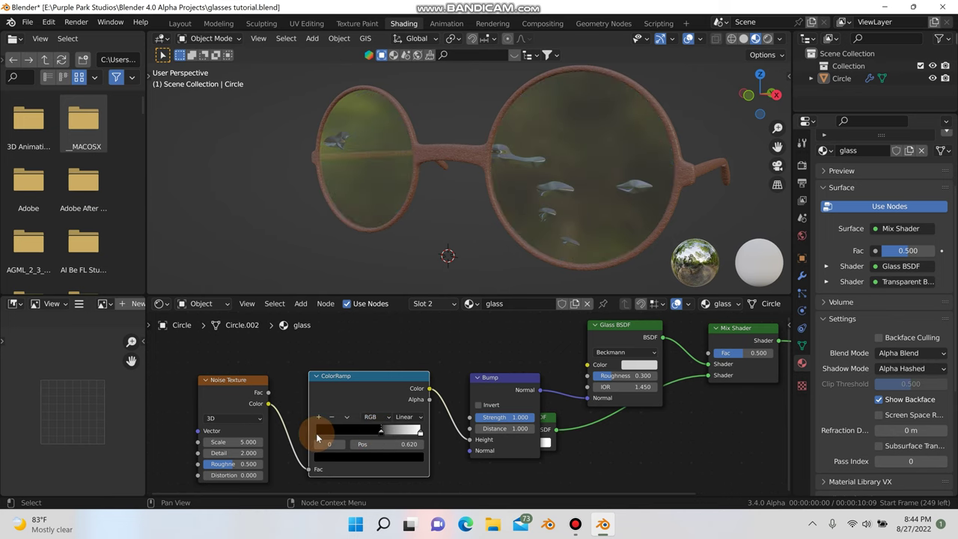
Add Texture Coordinate and Mapping nodes feeding the Noise Texture's Vector input with Node Wrangler's texture setup
click(237, 382)
scroll(237, 388, down, 1)
middle_drag(237, 388, 312, 383)
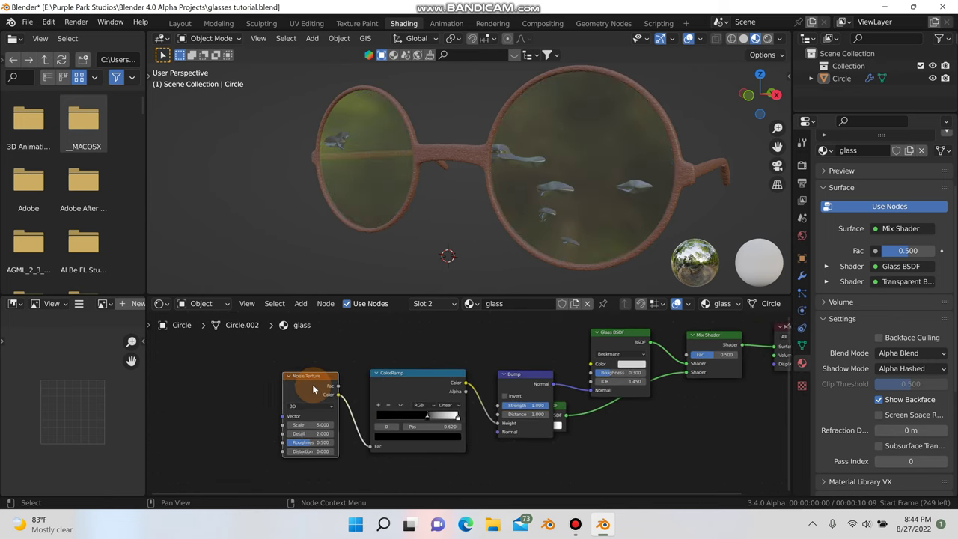
scroll(312, 384, down, 1)
key(ctrl+t)
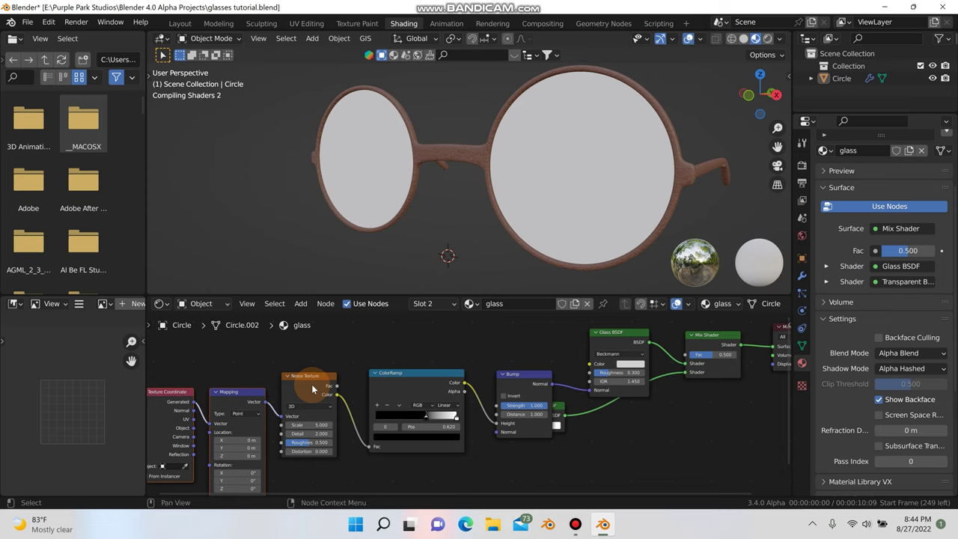
scroll(311, 384, down, 2)
middle_drag(275, 363, 288, 361)
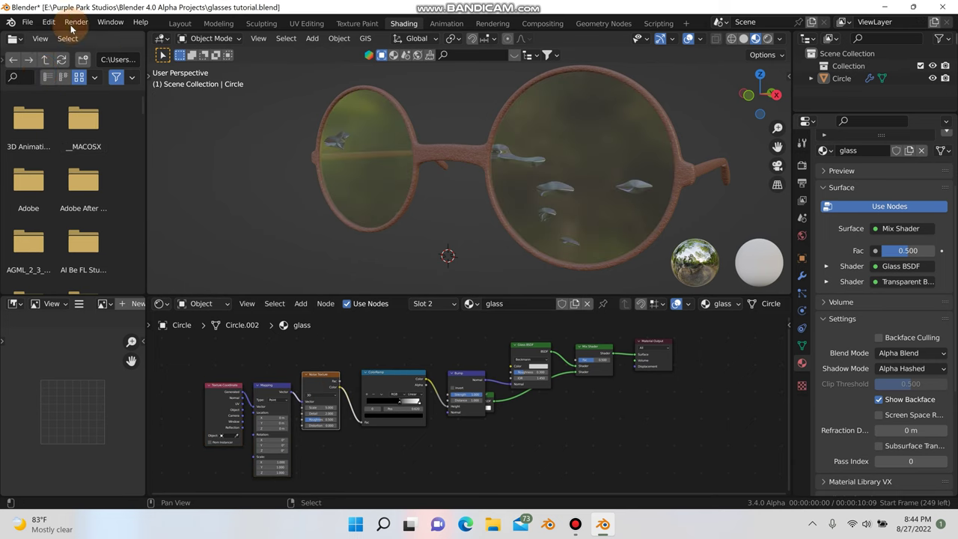
Check in the add-on preferences that Node Wrangler is enabled by searching for "node", and close the preferences
click(48, 21)
click(79, 199)
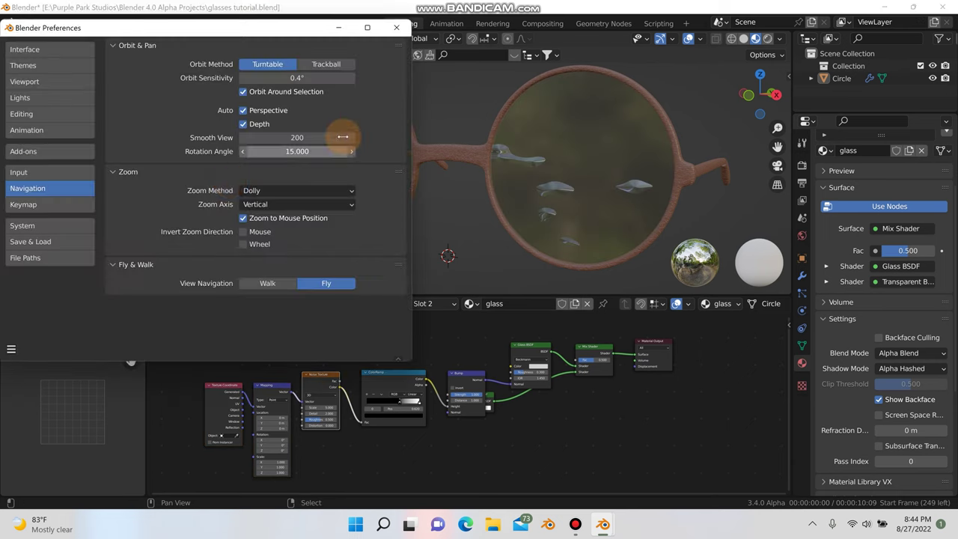
click(26, 151)
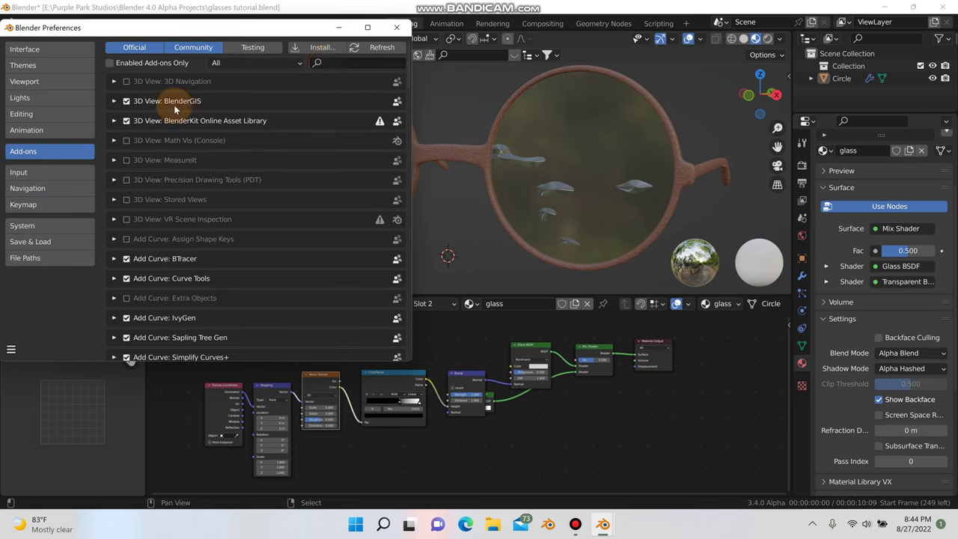
text(node)
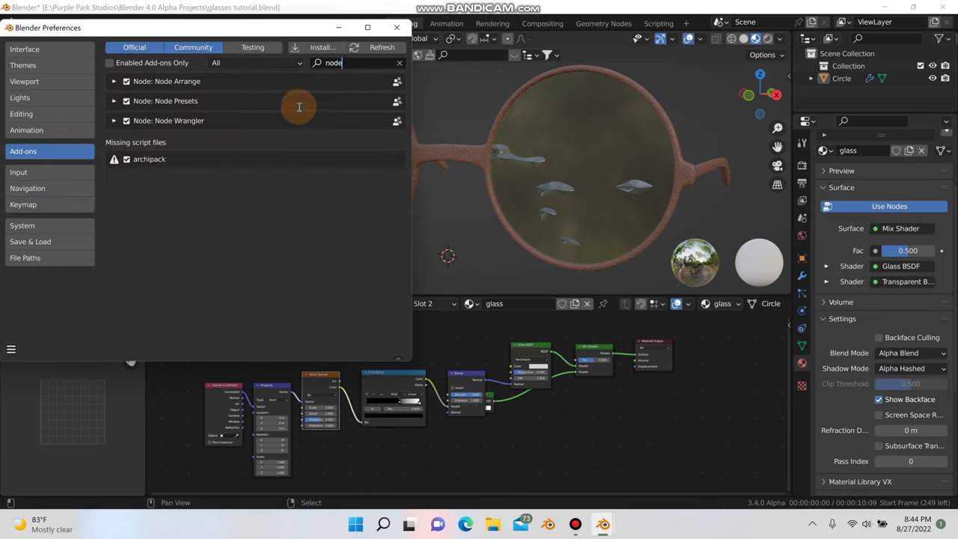
click(400, 23)
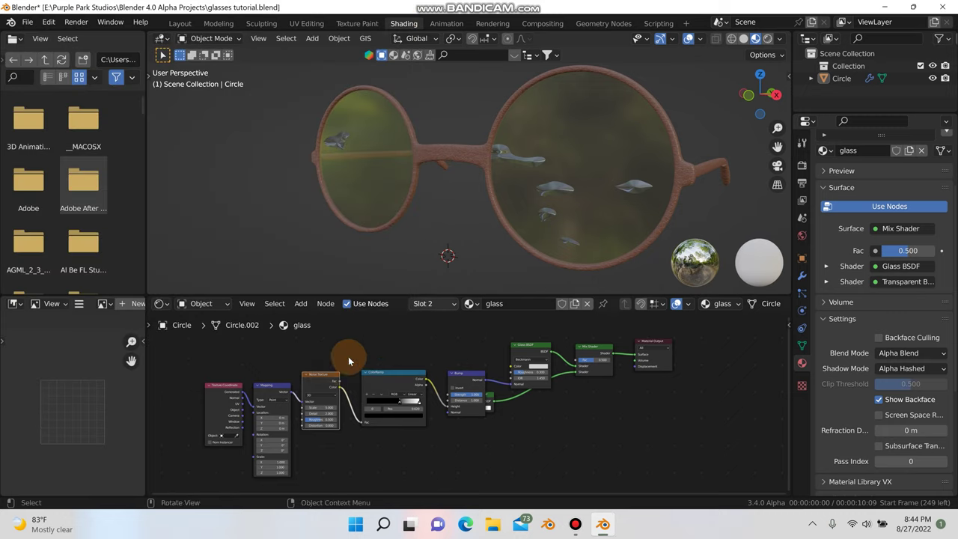
Connect the Texture Coordinate node's Object output to the Mapping node's Vector input and inspect the lenses
scroll(311, 402, up, 2)
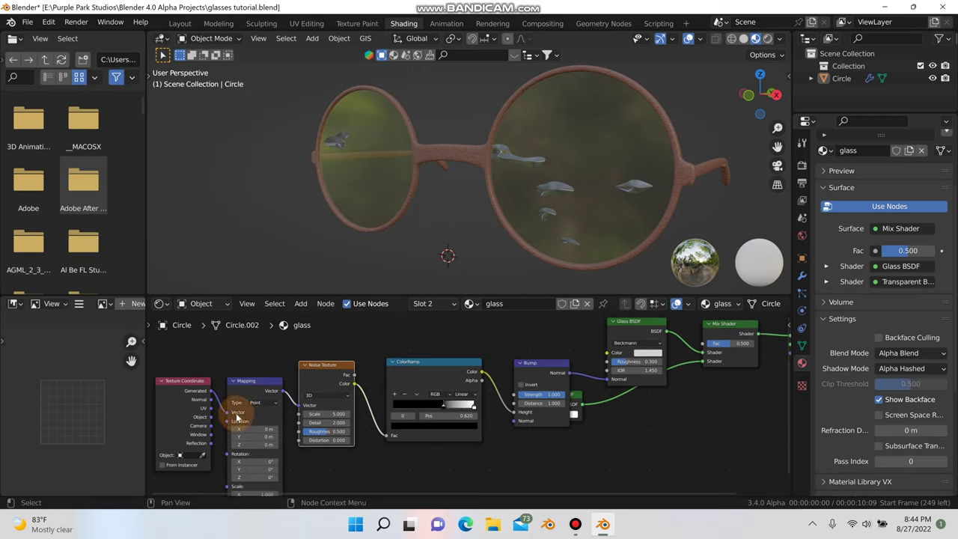
drag(213, 421, 227, 412)
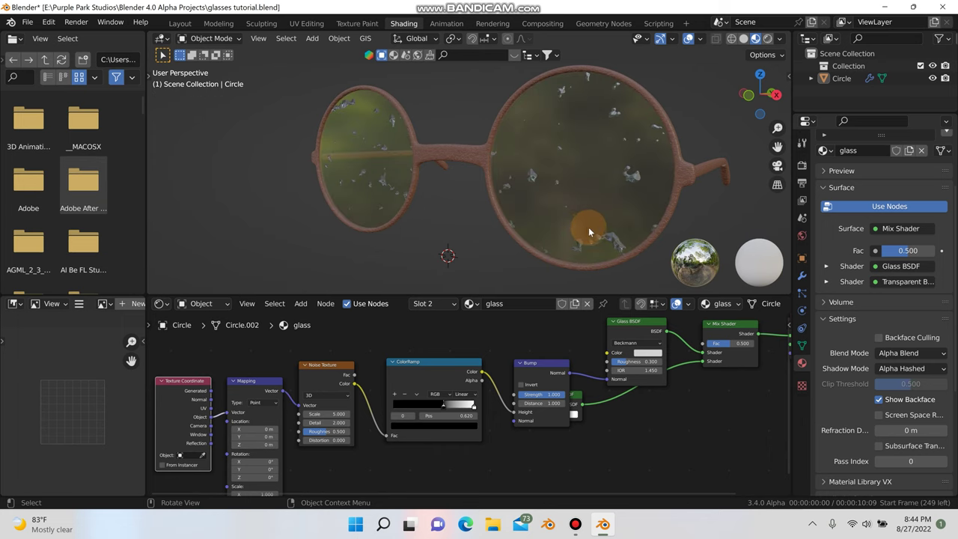
scroll(584, 219, up, 3)
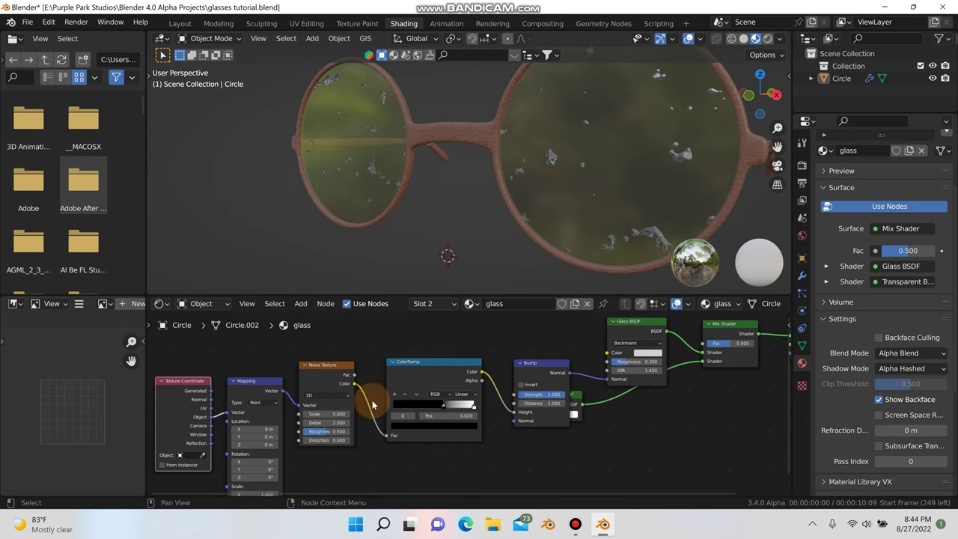
Tune the lens bump to Noise Texture scale 14.110, roughness 0.957 and distortion 0.800, with Bump strength 0.050
mouse_move(323, 416)
mouse_down()
mouse_move(302, 416)
mouse_move(365, 416)
mouse_move(335, 416)
mouse_up()
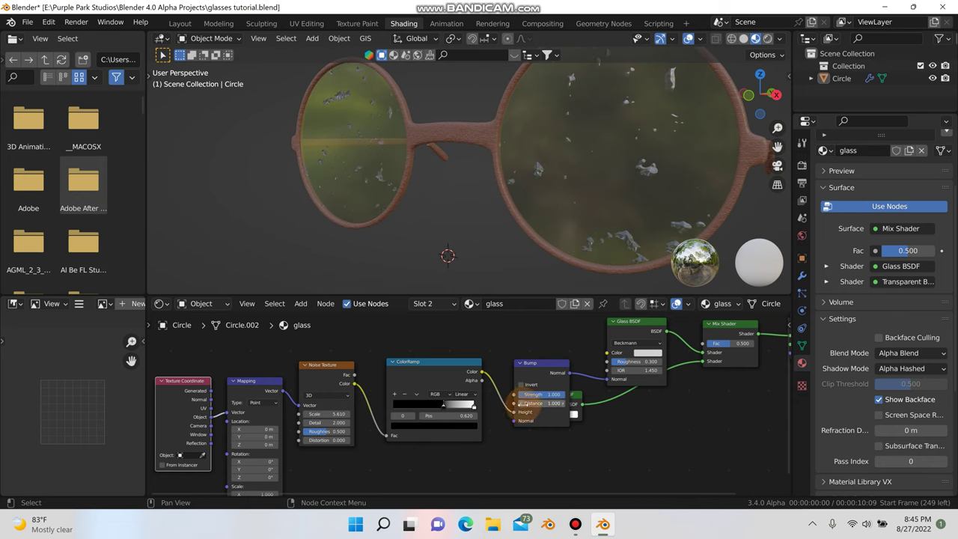
drag(544, 394, 532, 395)
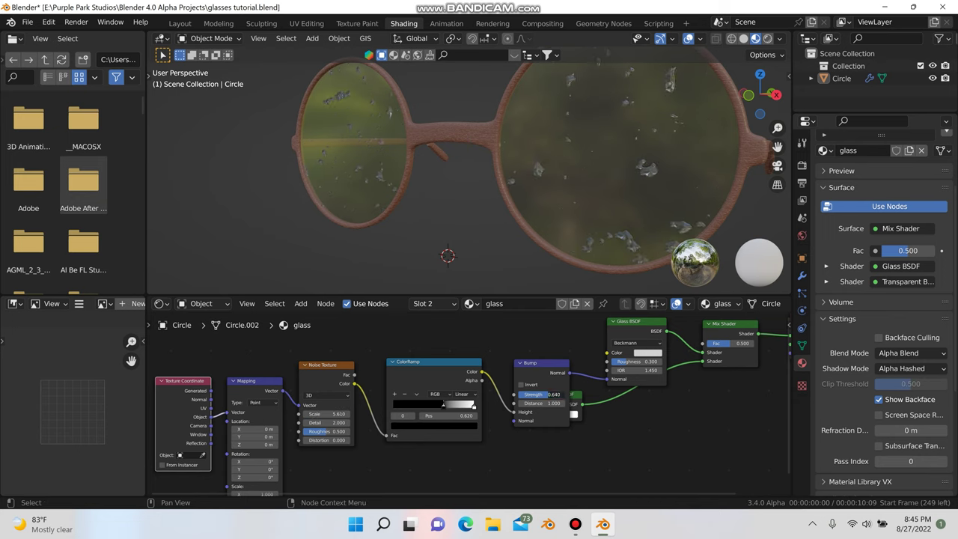
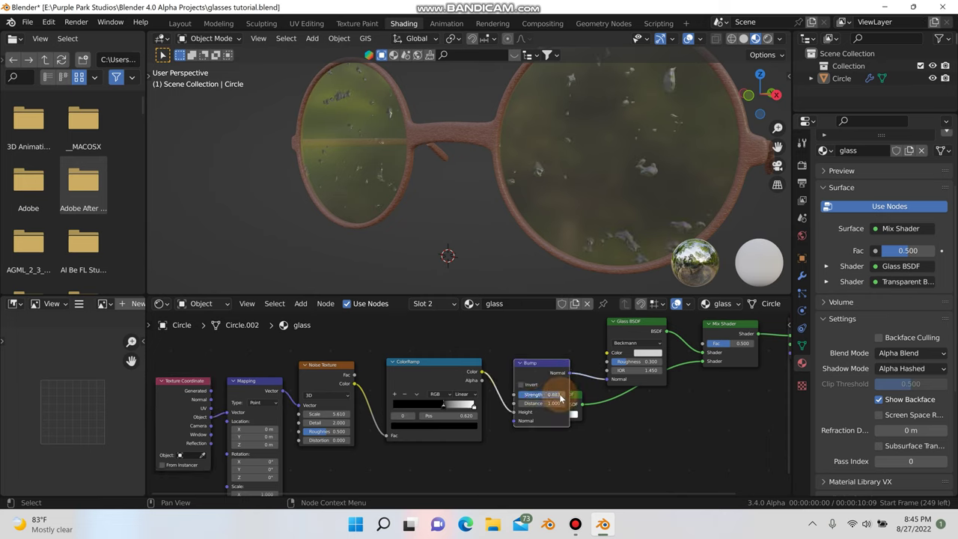
scroll(526, 389, up, 3)
drag(555, 394, 501, 395)
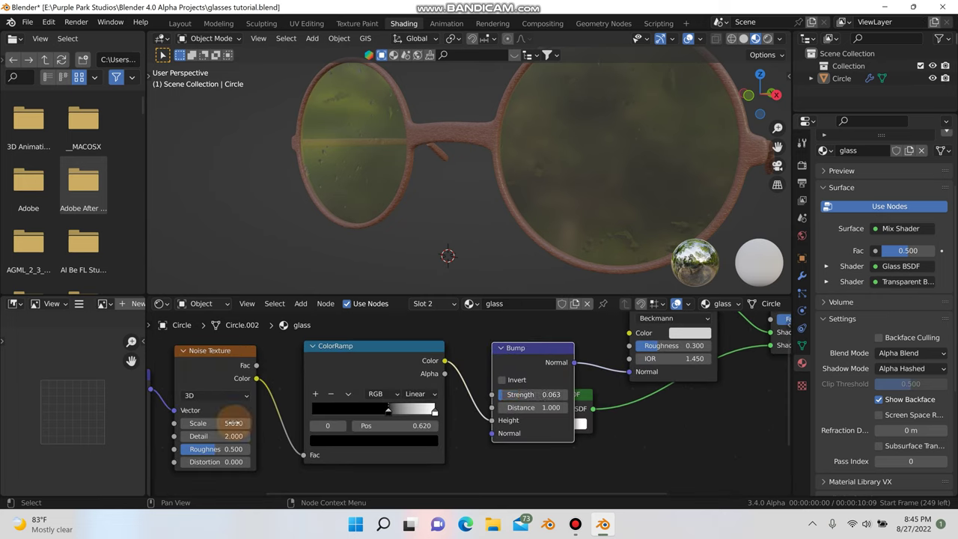
drag(222, 424, 244, 424)
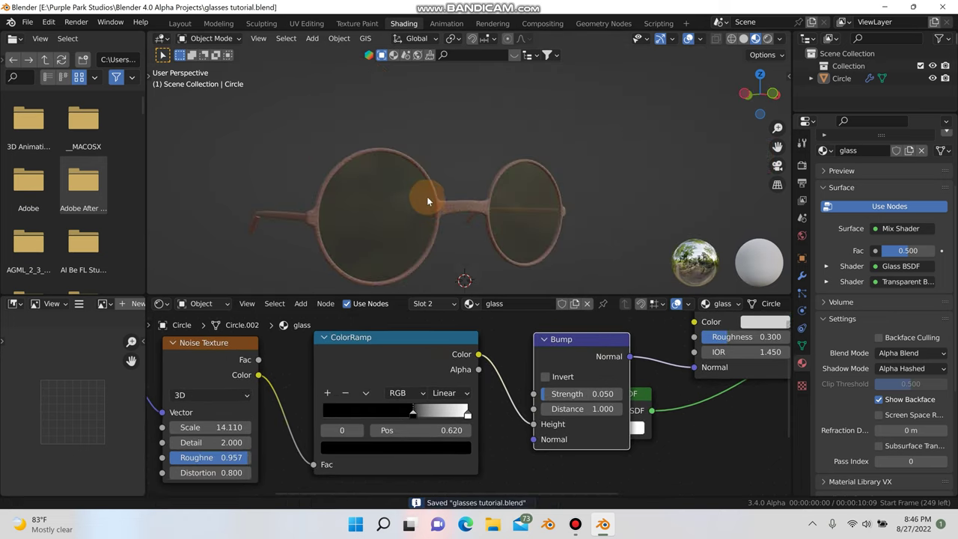
In Edit Mode, select the face loops around the straight part of the temple arm, from the lens hinge to the ear bend
middle_drag(427, 196, 524, 155)
scroll(479, 154, down, 5)
scroll(445, 212, up, 5)
key(Tab)
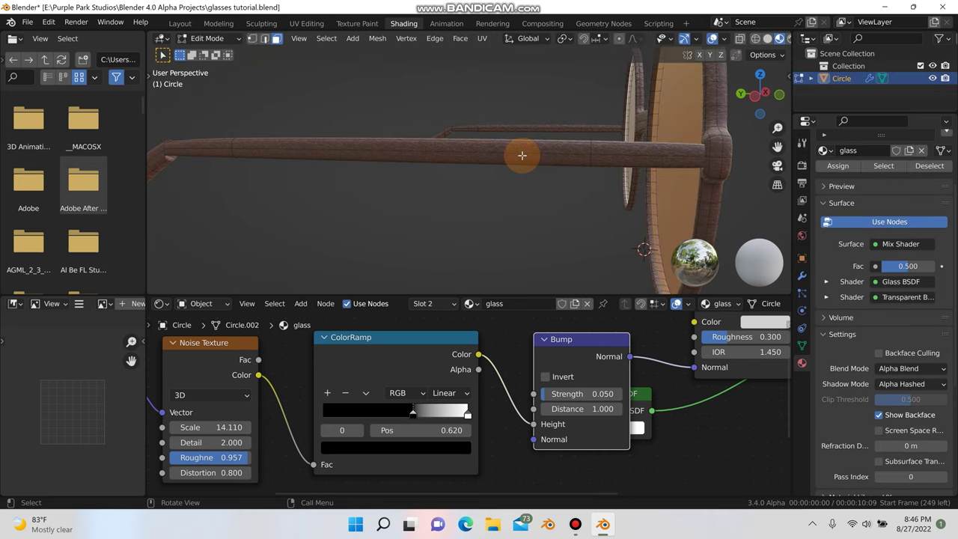
alt+click(522, 154)
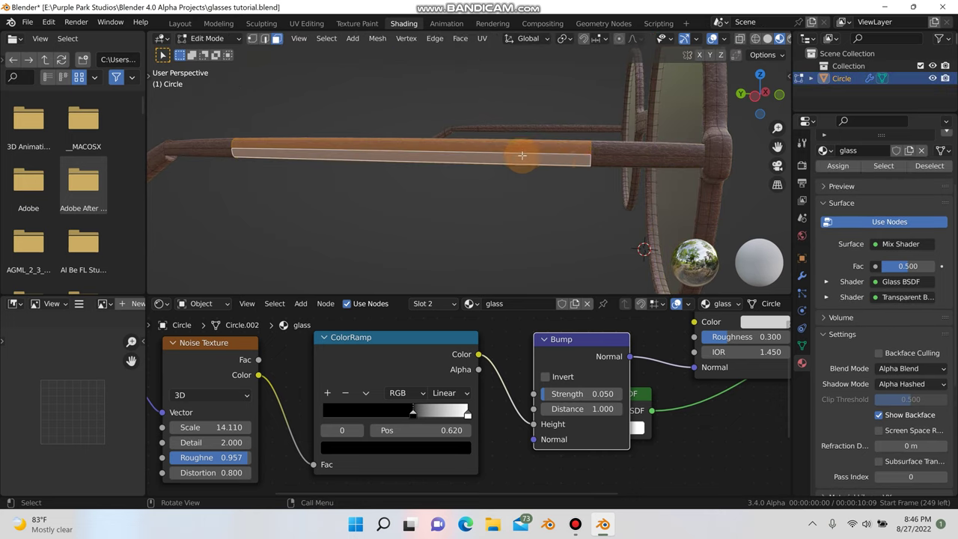
alt+shift+click(624, 160)
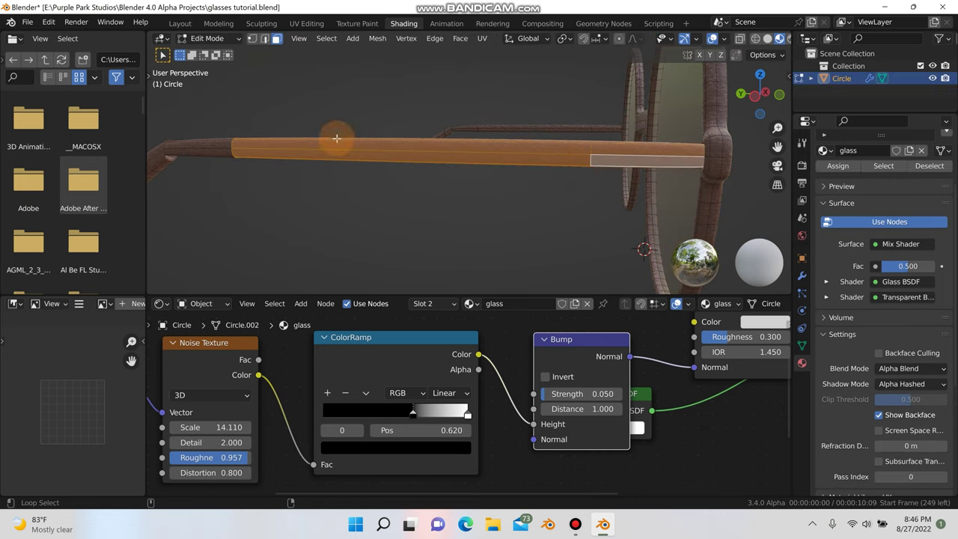
alt+shift+click(223, 146)
scroll(327, 157, down, 2)
middle_drag(327, 156, 310, 176)
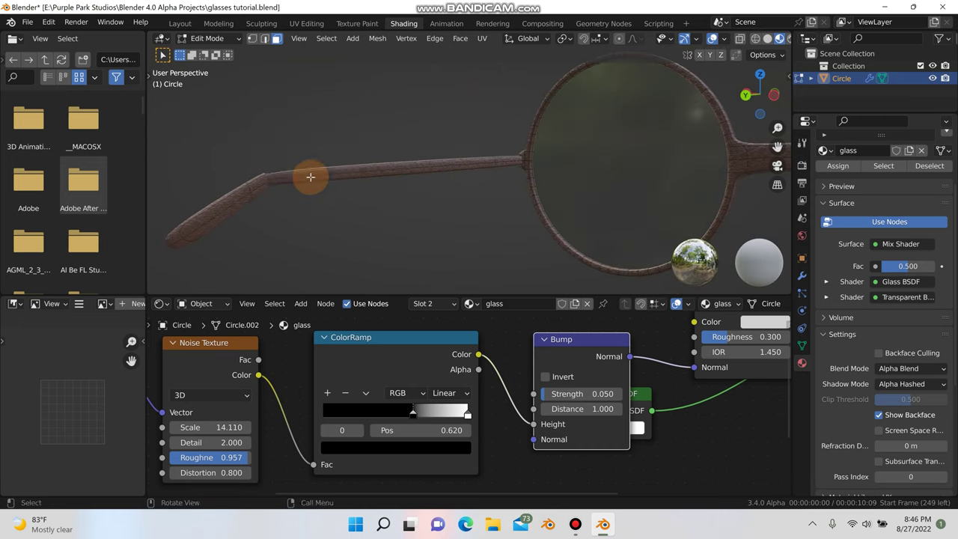
alt+click(306, 174)
alt+shift+click(336, 172)
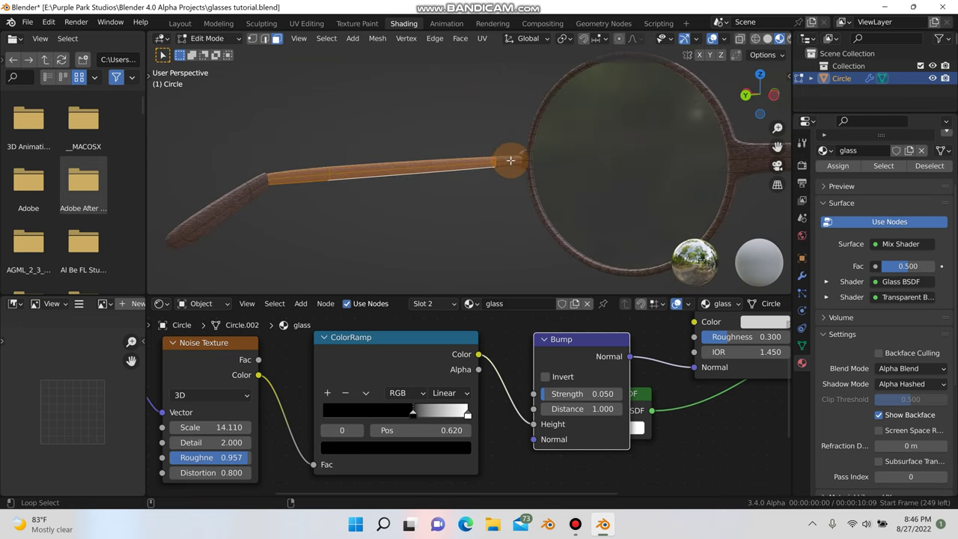
scroll(923, 161, up, 2)
scroll(928, 160, up, 2)
Add a new material slot named "frame 2", assign it to the selected temple faces, and return to Object Mode
click(946, 155)
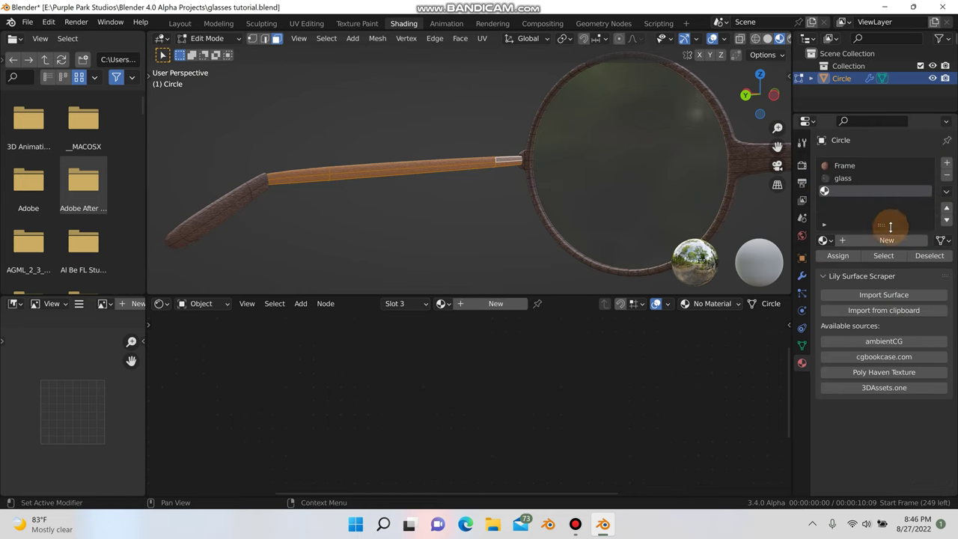
click(887, 238)
double_click(875, 239)
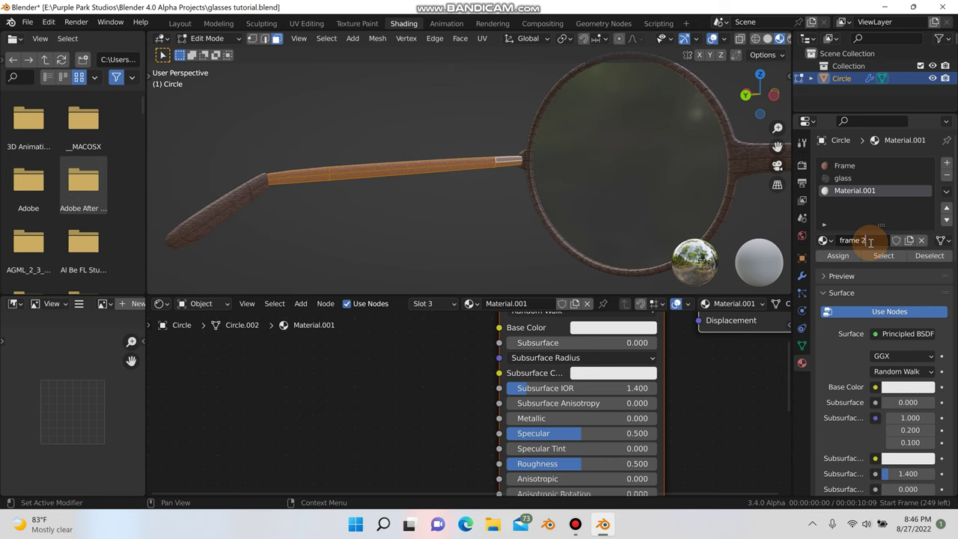
key(Return)
click(837, 255)
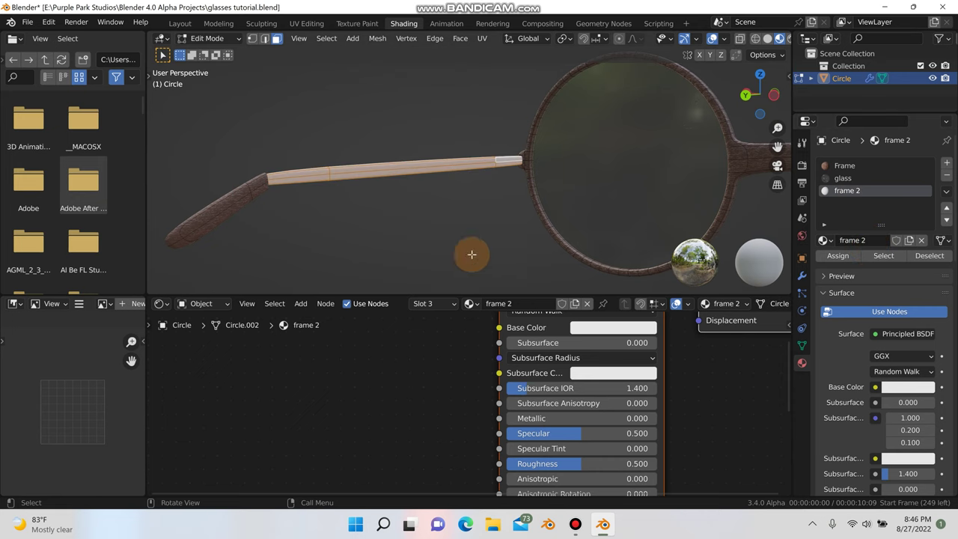
key(Tab)
Set the frame 2 material's base color to a medium grey with an HSV value of about 0.2
middle_drag(528, 271, 495, 217)
middle_drag(449, 177, 479, 240)
middle_drag(438, 389, 307, 479)
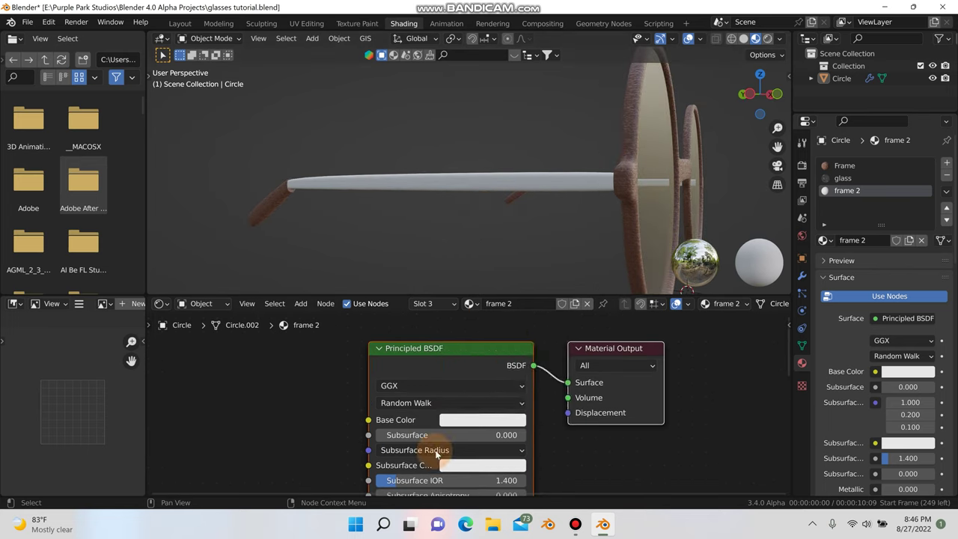
click(468, 417)
drag(557, 231, 557, 309)
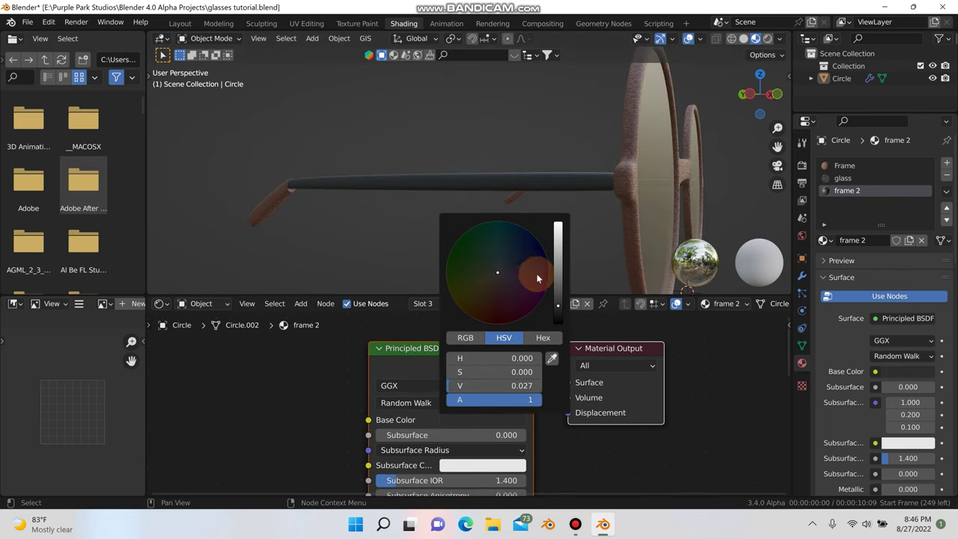
mouse_move(451, 385)
mouse_down()
mouse_move(493, 385)
mouse_move(469, 385)
mouse_up()
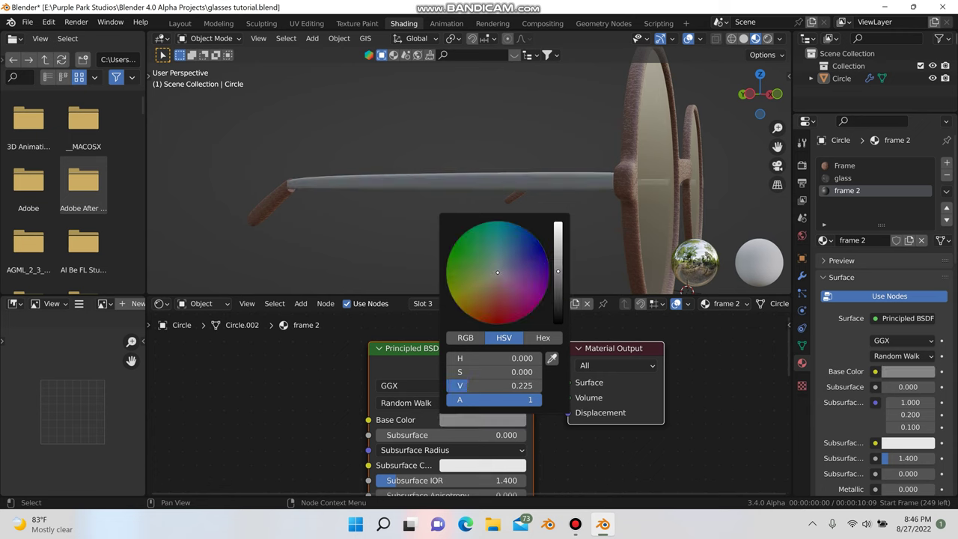
click(541, 220)
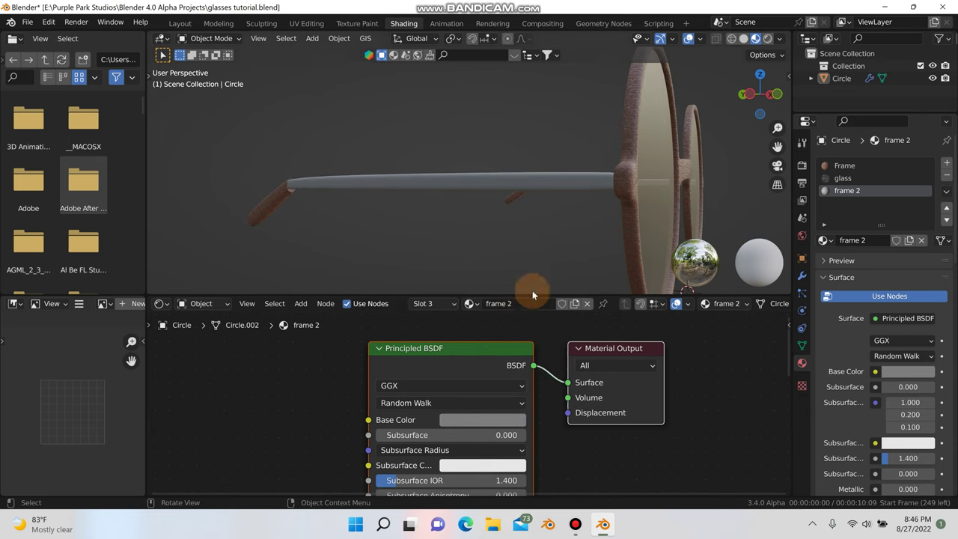
Set the Metallic value of the frame 2 material's Principled BSDF to 1.000
middle_drag(514, 262, 546, 195)
middle_drag(441, 399, 427, 343)
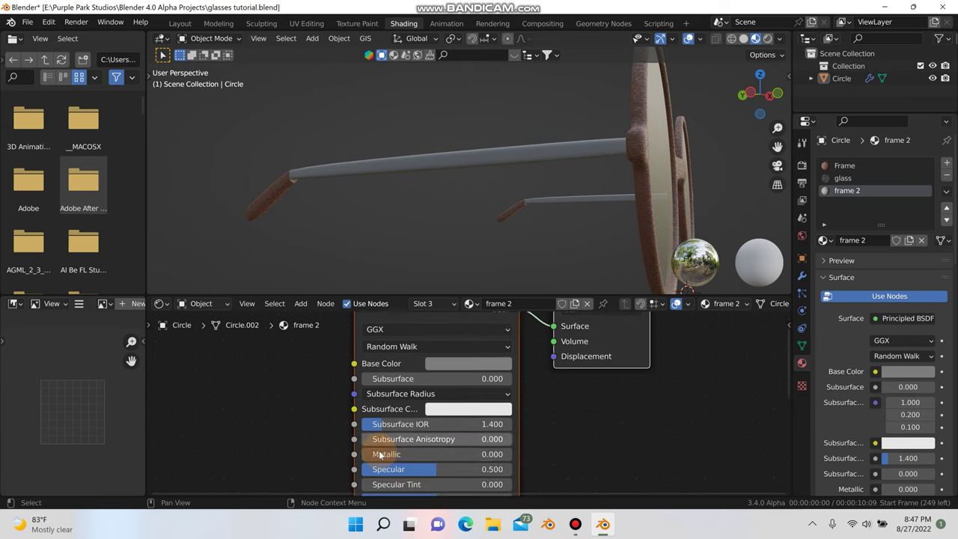
drag(380, 453, 516, 454)
middle_drag(528, 252, 427, 484)
scroll(479, 456, down, 2)
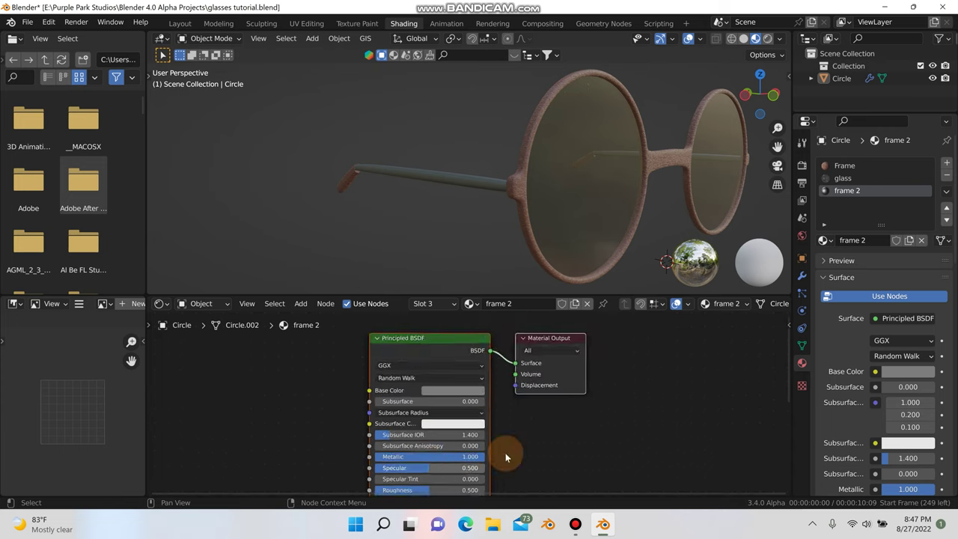
Try a roughness of 0.2 on the frame 2 material, inspect the temple arms, and set the roughness to 0.4
scroll(481, 434, up, 1)
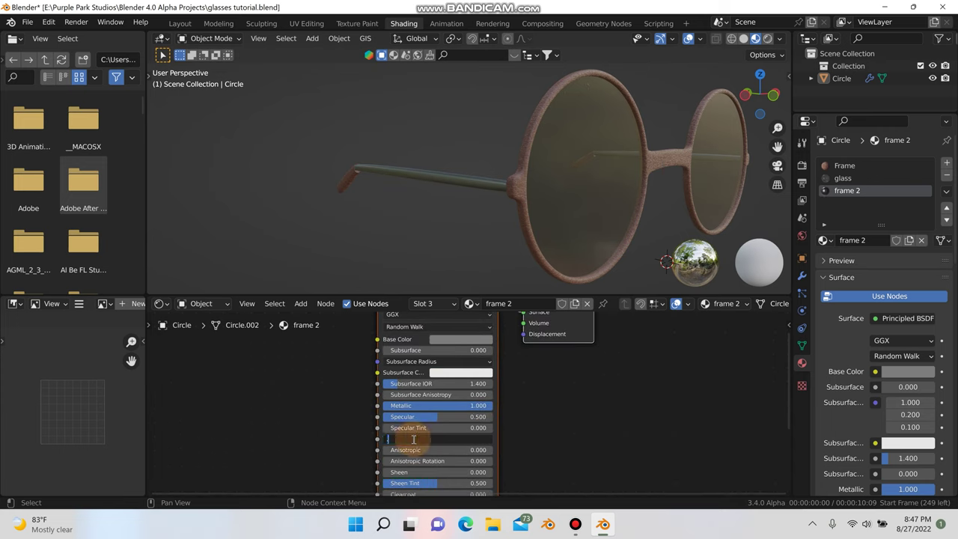
middle_drag(449, 182, 526, 209)
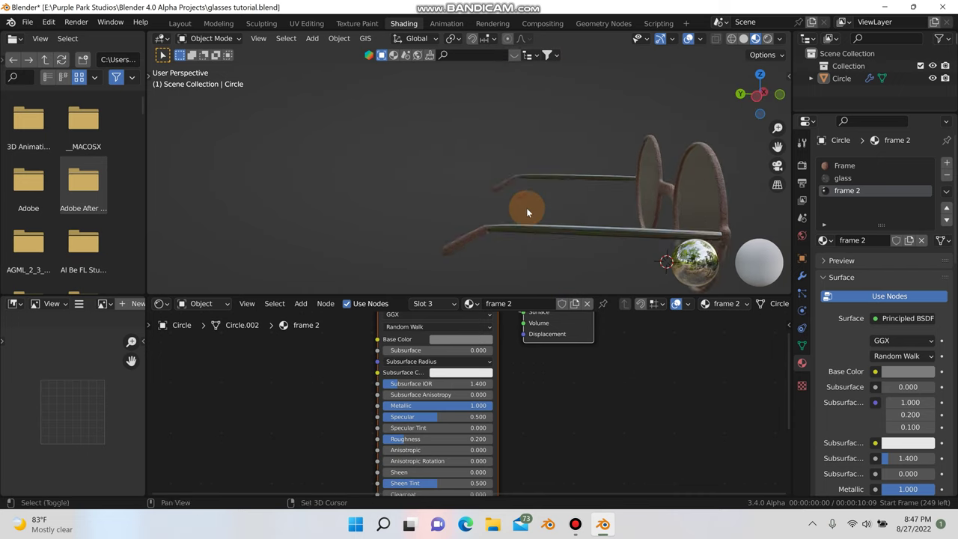
scroll(525, 207, up, 4)
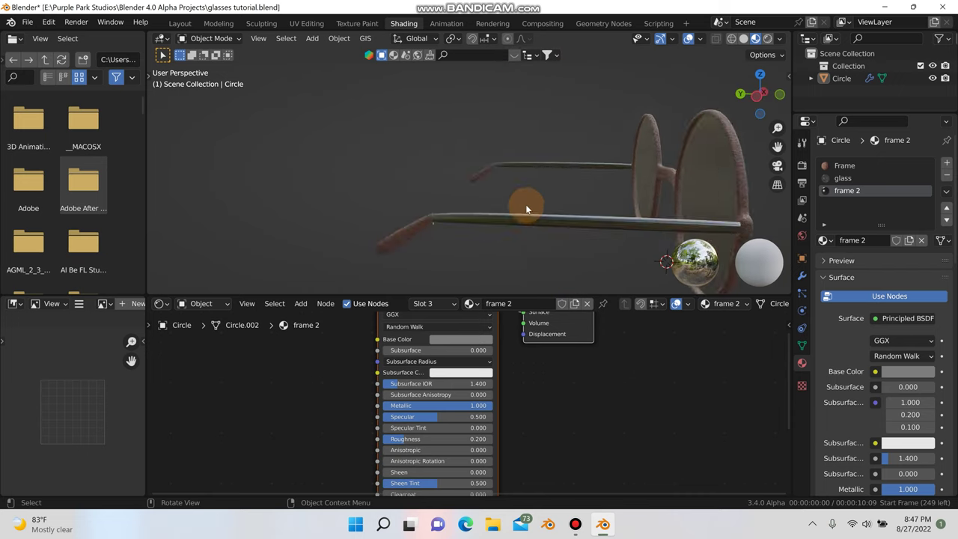
click(408, 436)
text(.4)
key(Return)
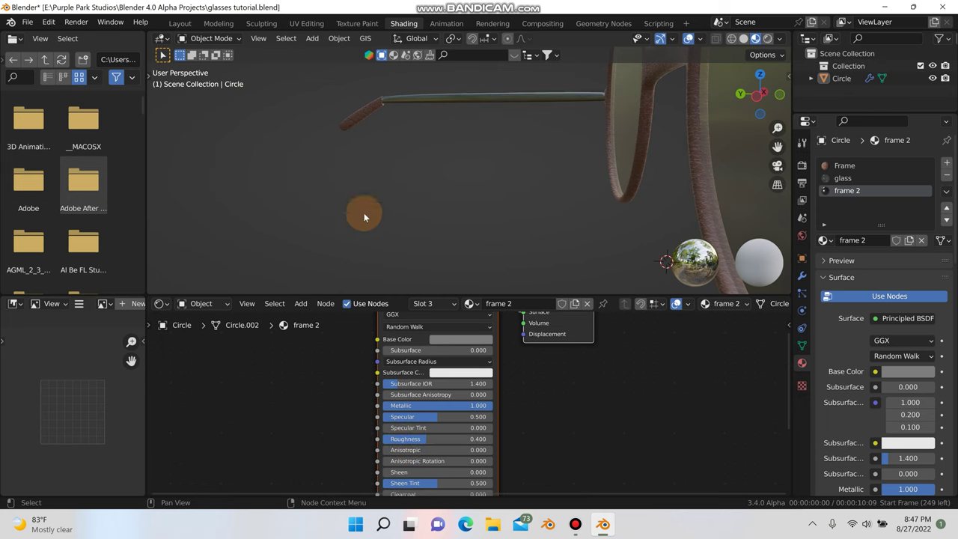
Select the face loops of the temple tips, assign the frame 2 material to them, and return to Object Mode
middle_drag(364, 217, 374, 181)
click(322, 166)
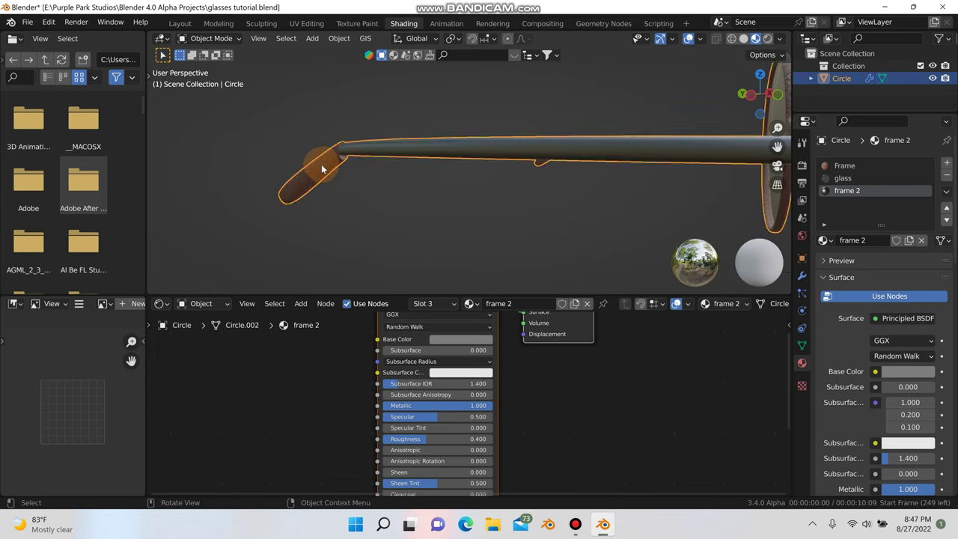
key(Tab)
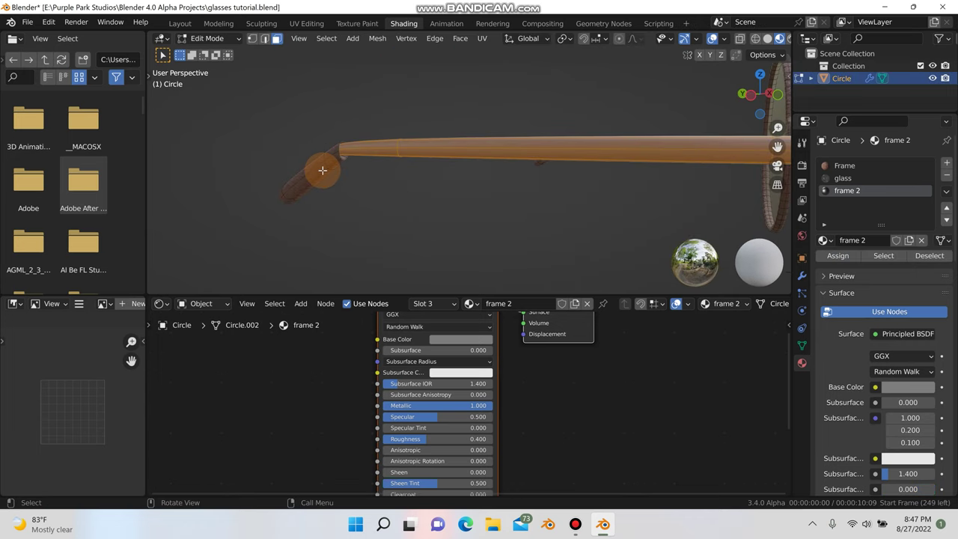
click(321, 170)
middle_drag(323, 169, 374, 207)
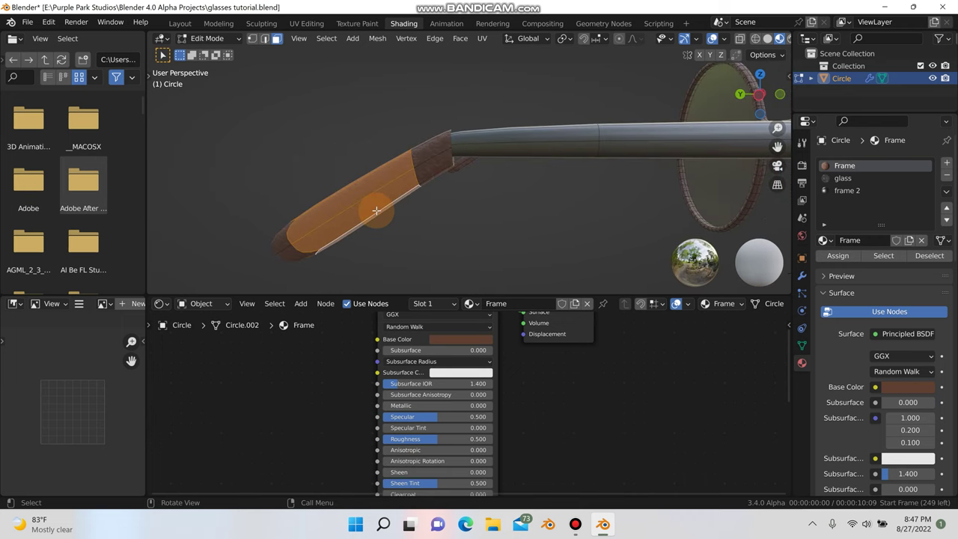
alt+shift+click(433, 159)
middle_drag(282, 241, 314, 224)
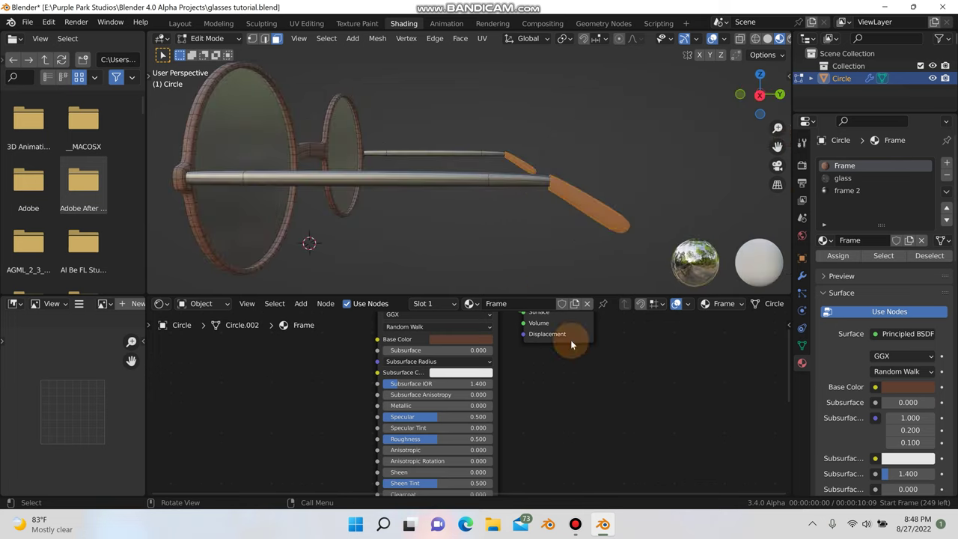
click(846, 190)
click(839, 255)
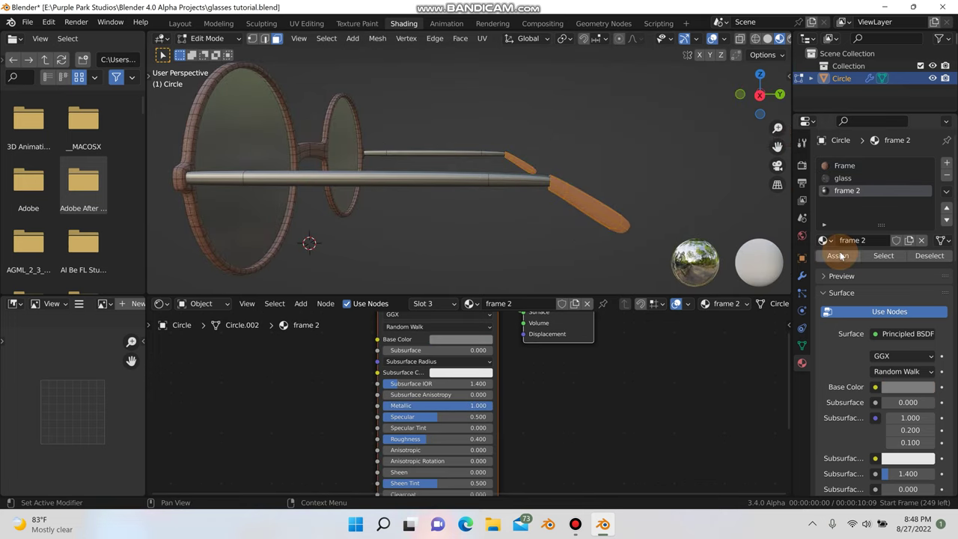
key(Tab)
click(638, 207)
scroll(575, 215, up, 3)
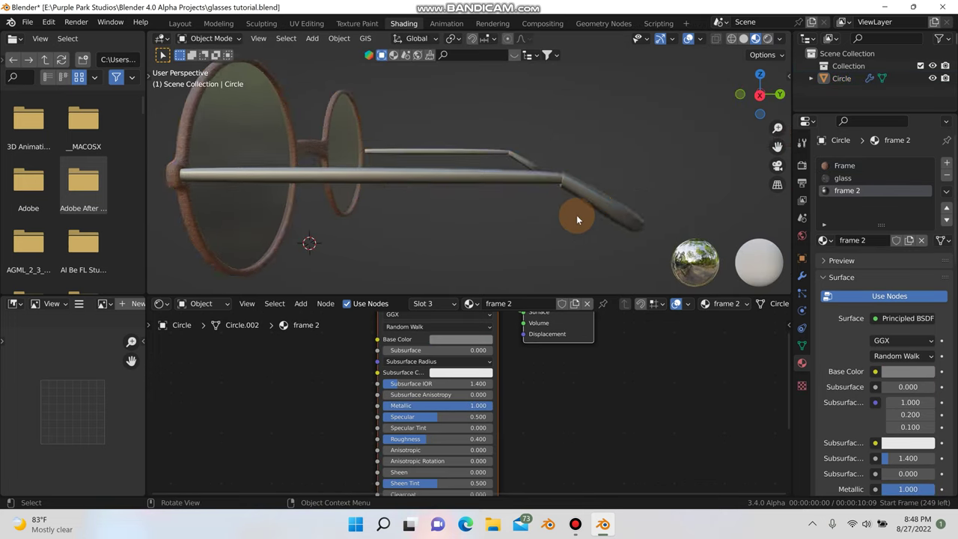
middle_drag(569, 214, 464, 187)
Add a Bump node to the frame 2 material and connect its Normal output to the Principled BSDF's Normal input
scroll(560, 359, down, 3)
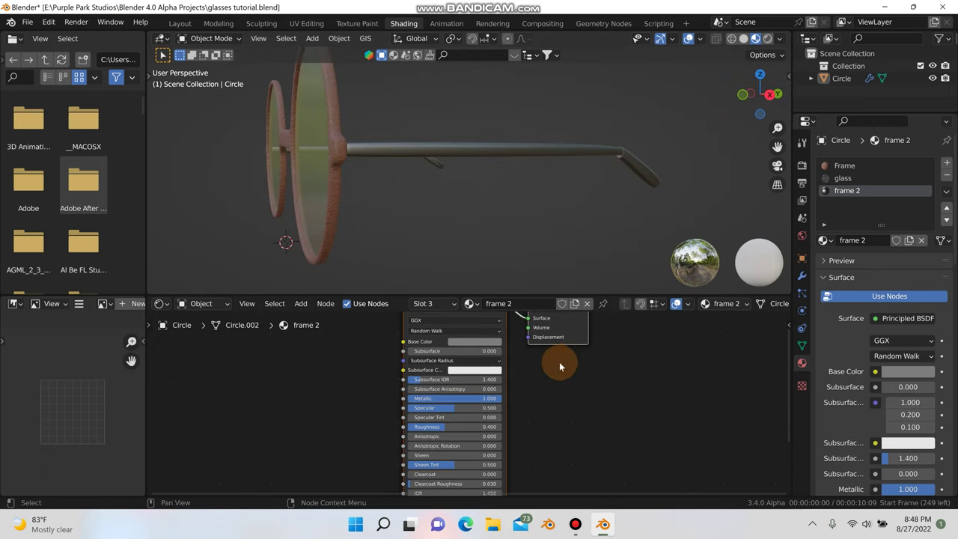
shift+middle_drag(641, 436, 697, 339)
scroll(411, 425, up, 3)
key(shift+a)
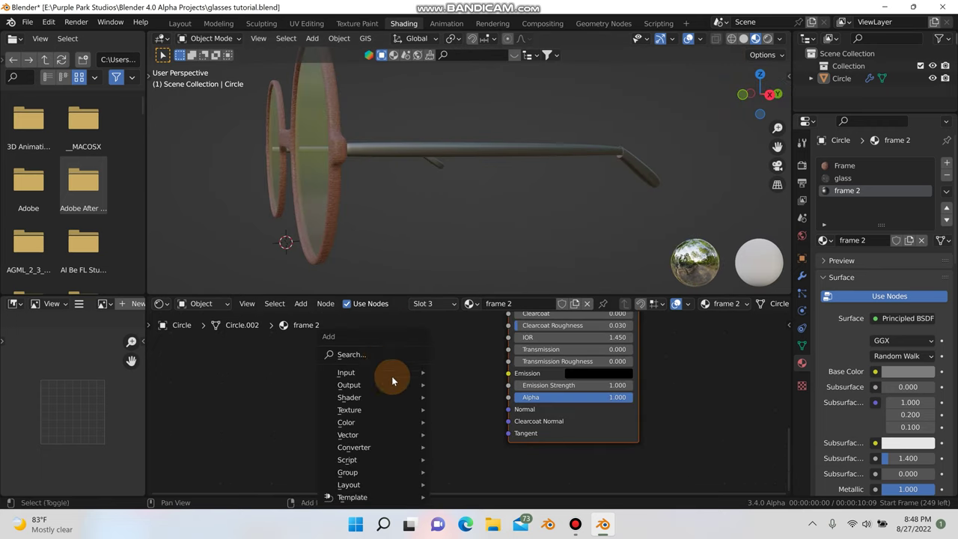
click(384, 362)
text(bump)
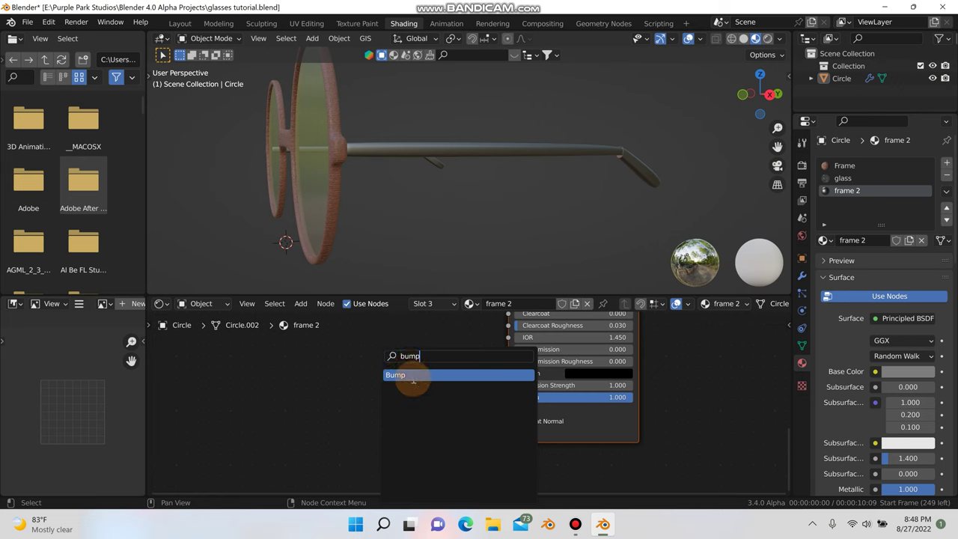
click(406, 375)
click(462, 420)
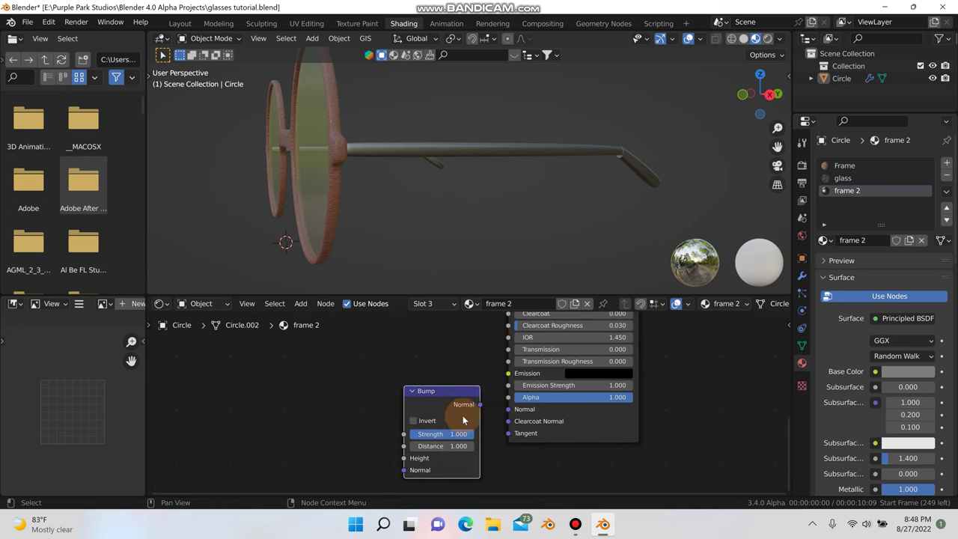
drag(474, 413, 508, 409)
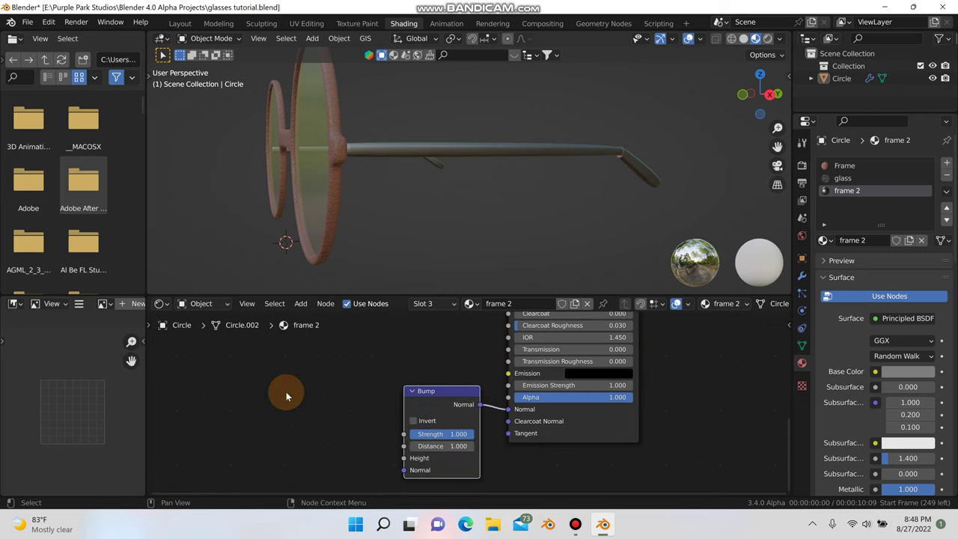
Add a Noise Texture node and connect its Color output to the Bump node's Height input
key(shift+a)
click(274, 361)
text(c)
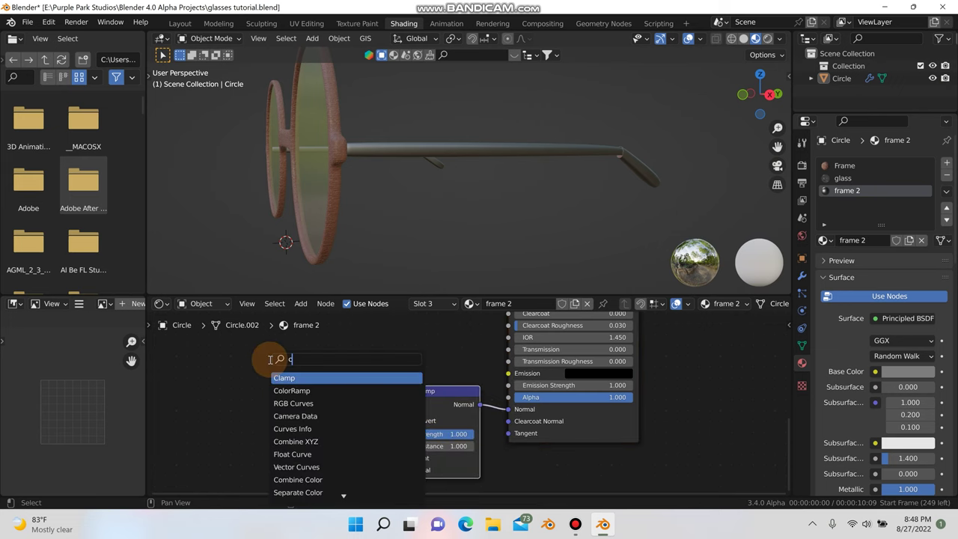
key(BackSpace)
text(nois)
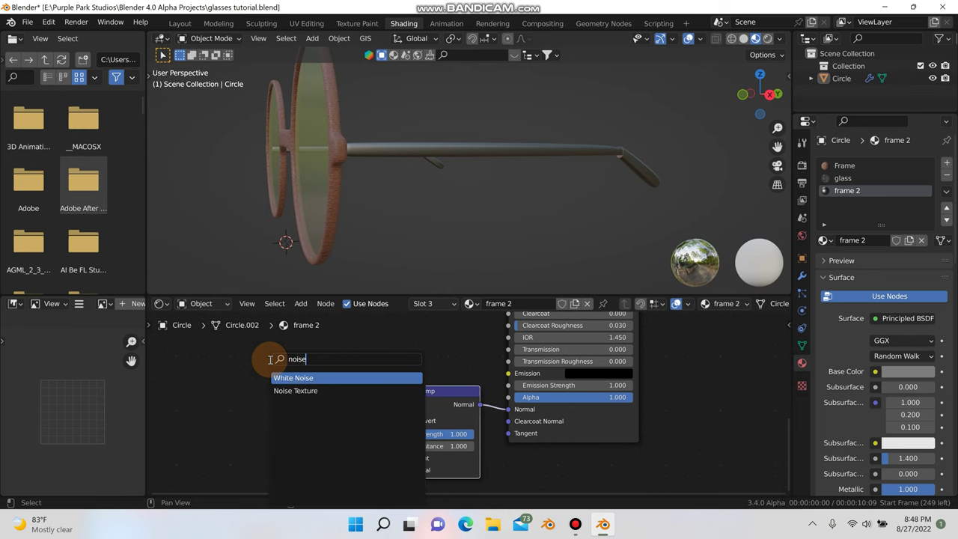
text(e)
click(295, 389)
click(321, 408)
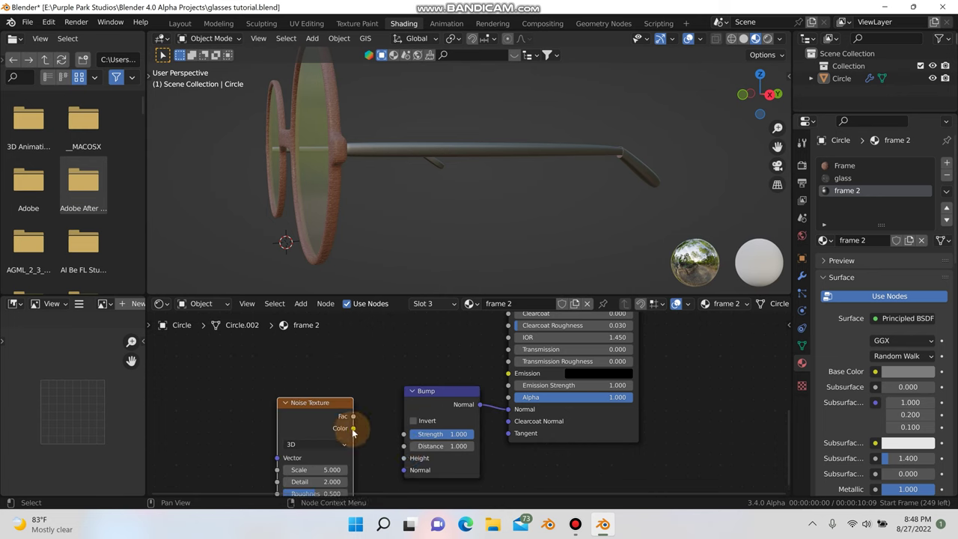
drag(353, 428, 405, 458)
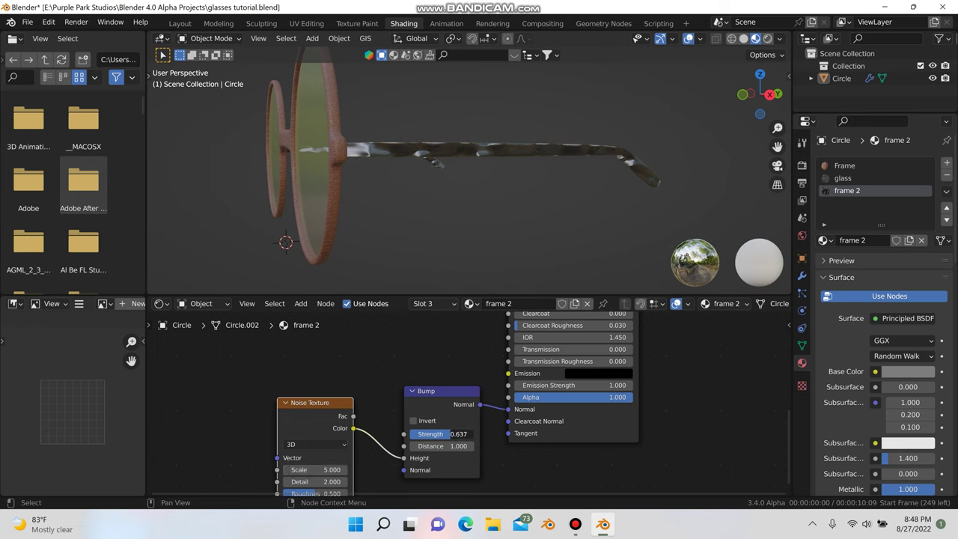
Set the Noise Texture's Scale to 55.7 and the Bump node's Strength to 0.047
drag(300, 469, 478, 469)
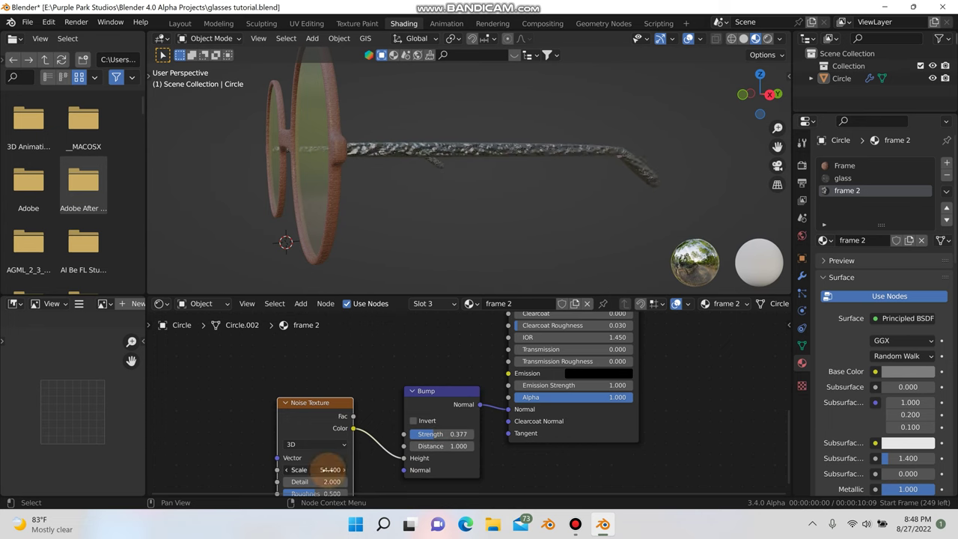
drag(434, 440, 408, 440)
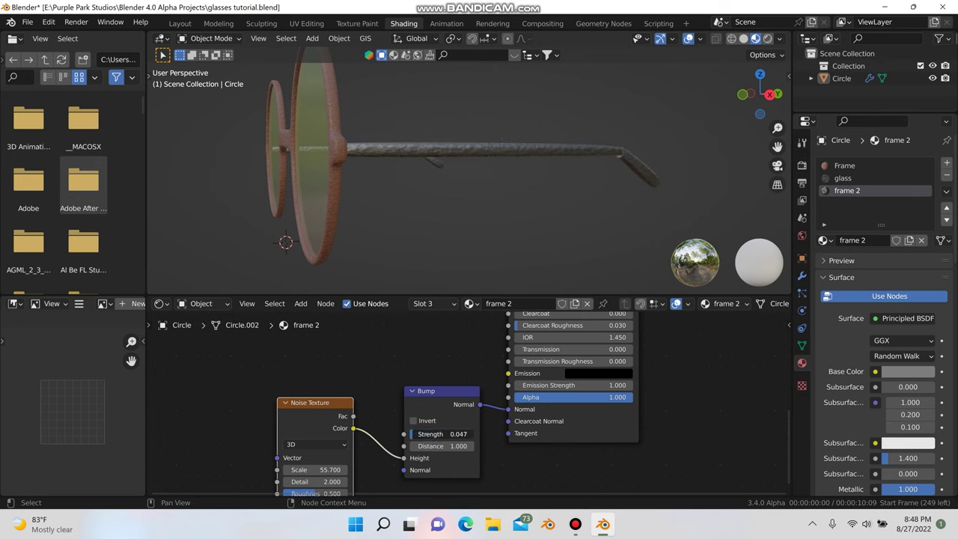
middle_drag(438, 193, 454, 180)
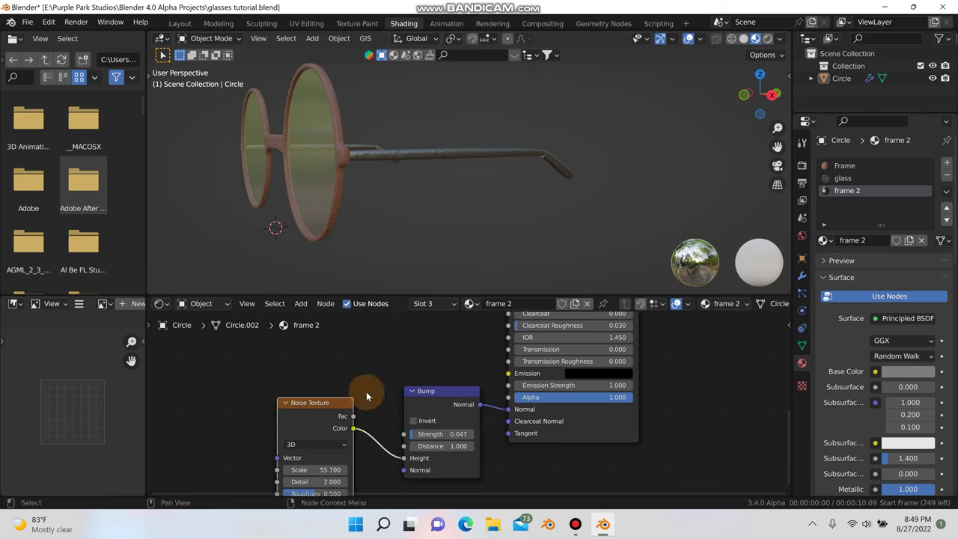
Set the Noise Texture's Roughness to 1.000 and Detail to 6, and inspect the bump on the temple arm
middle_drag(368, 378, 376, 331)
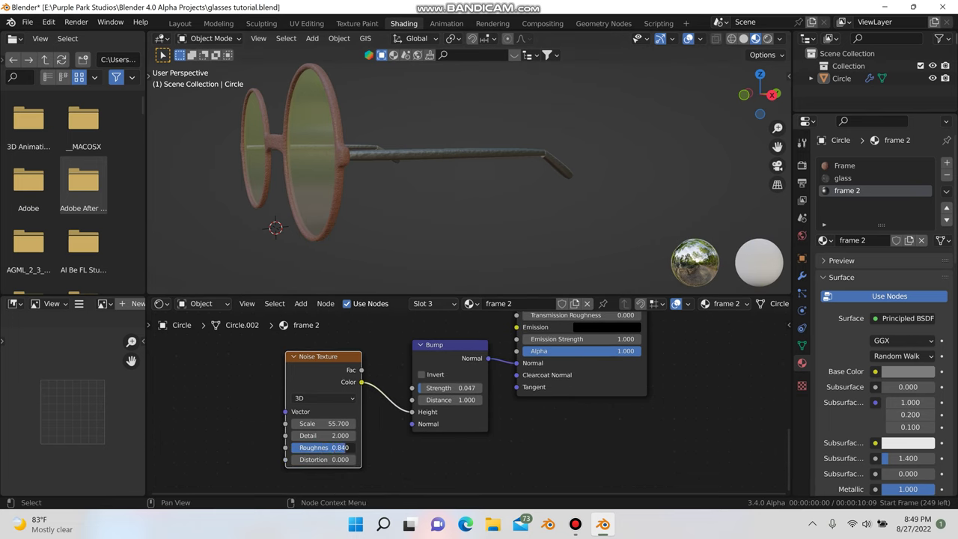
middle_drag(389, 273, 357, 288)
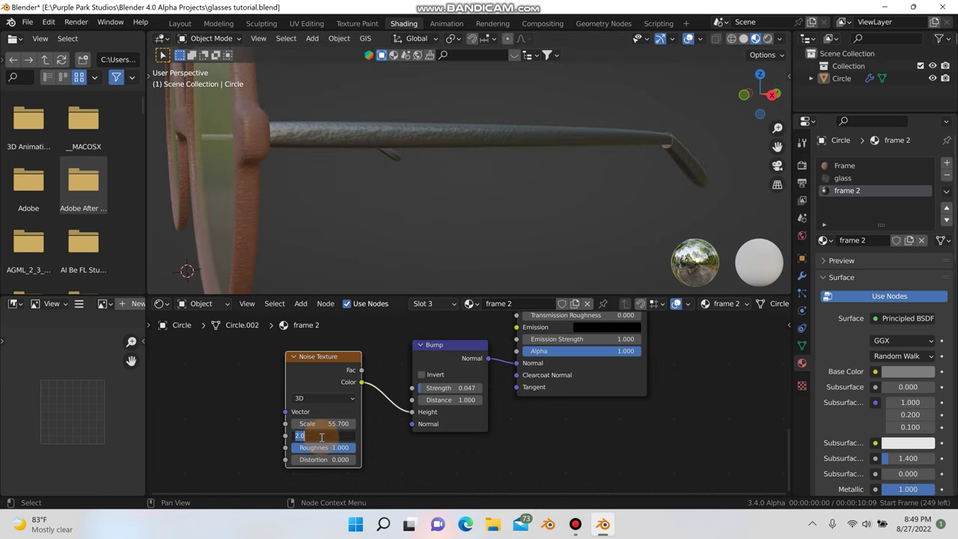
key(Return)
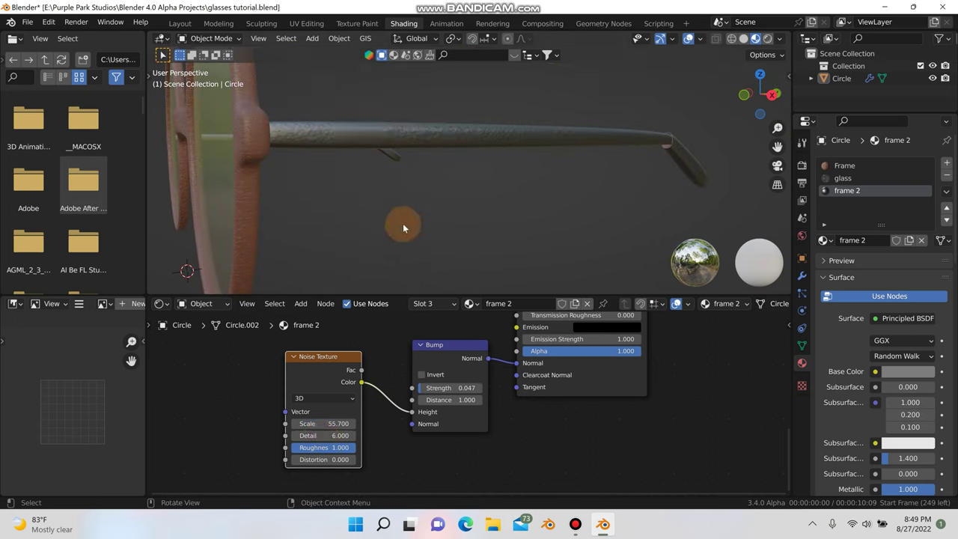
middle_drag(403, 223, 366, 236)
scroll(366, 223, up, 1)
scroll(365, 220, down, 1)
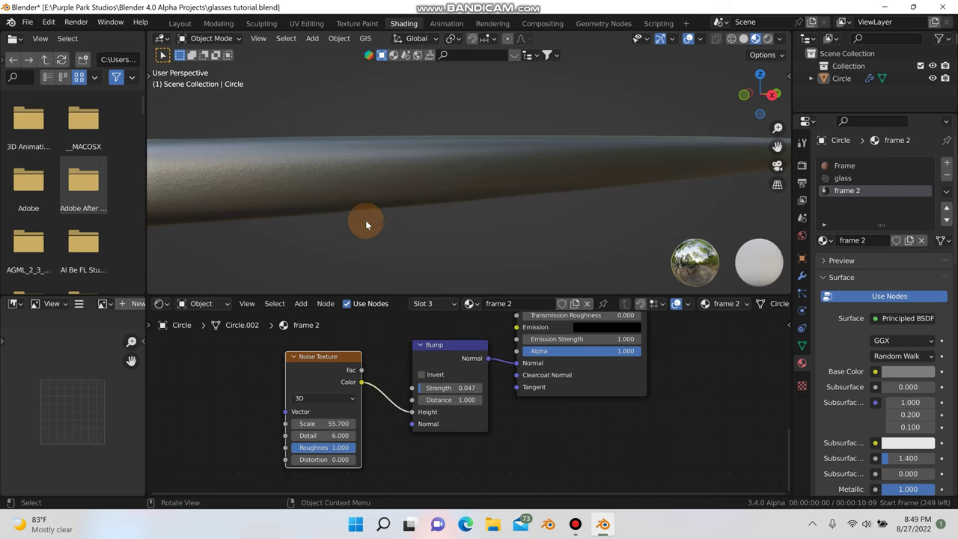
scroll(442, 223, down, 4)
shift+middle_drag(434, 227, 628, 127)
scroll(607, 378, down, 1)
Change the base color of the Frame material to a dark burgundy
middle_drag(601, 394, 580, 435)
middle_drag(496, 397, 464, 437)
scroll(461, 322, down, 1)
scroll(339, 208, up, 3)
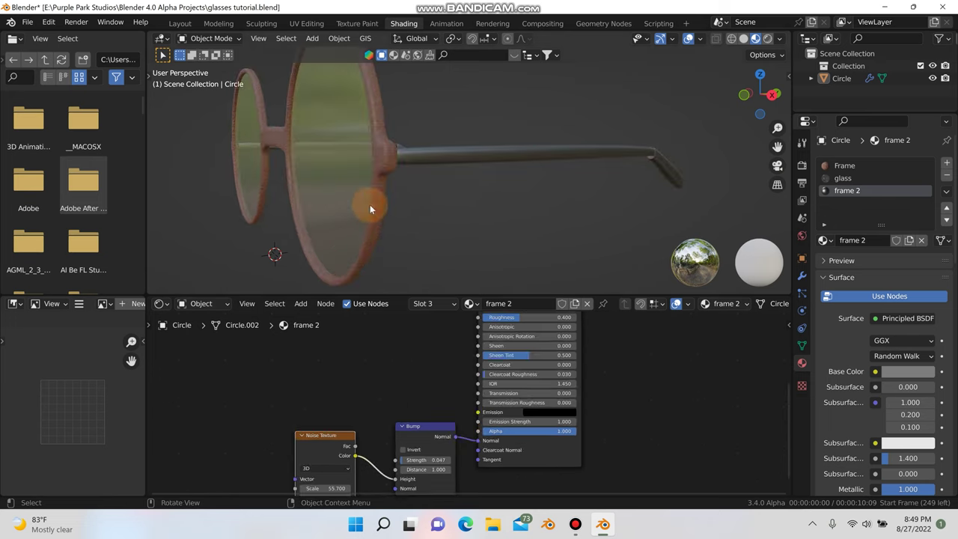
middle_drag(448, 355, 419, 389)
click(844, 165)
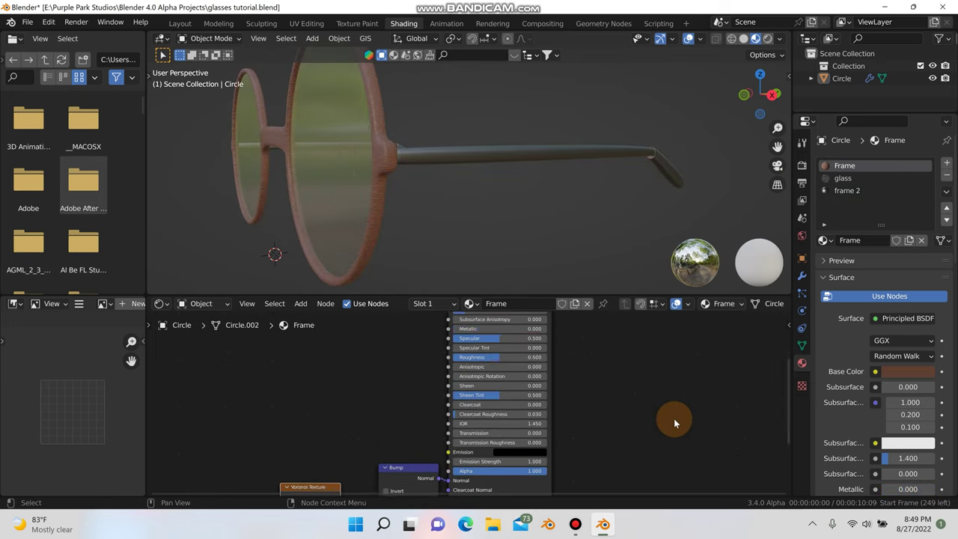
middle_drag(674, 418, 570, 420)
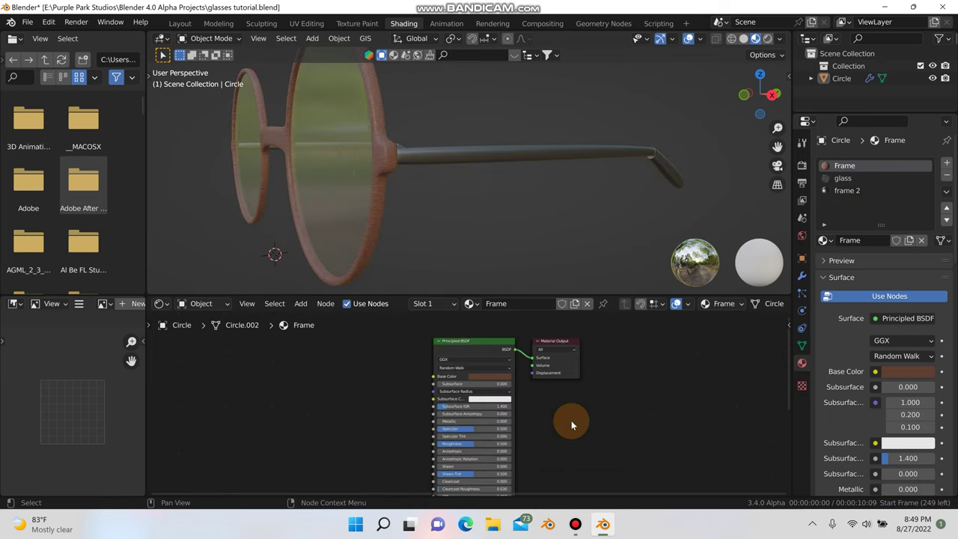
click(491, 375)
drag(527, 316, 527, 323)
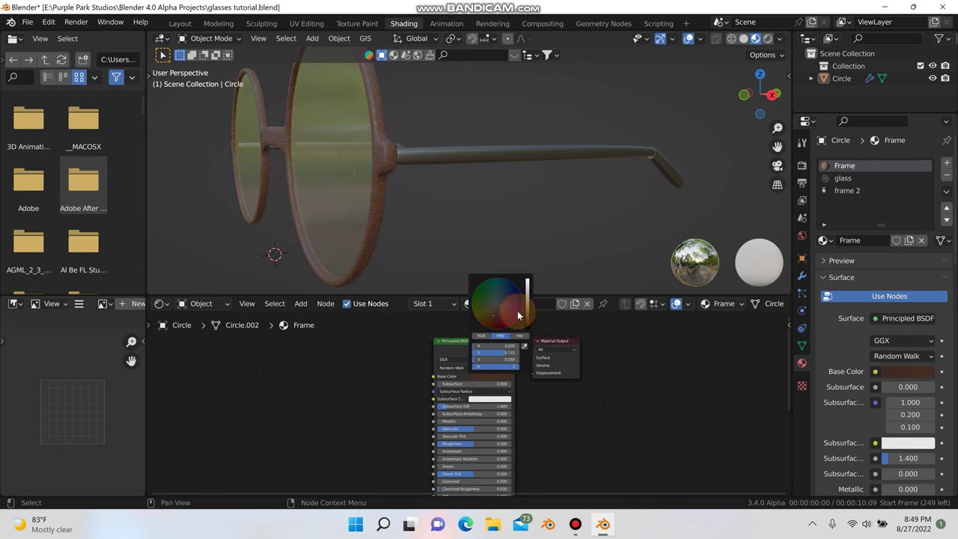
click(497, 313)
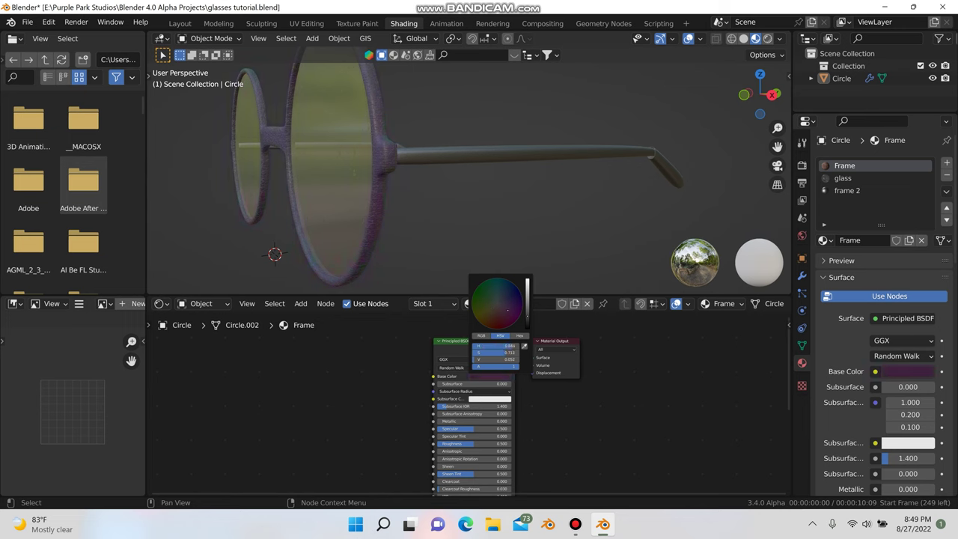
Select all faces of the temple tips, assign the Frame material to them, and return to Object Mode
middle_drag(483, 216, 530, 207)
scroll(569, 177, up, 5)
middle_drag(583, 178, 344, 202)
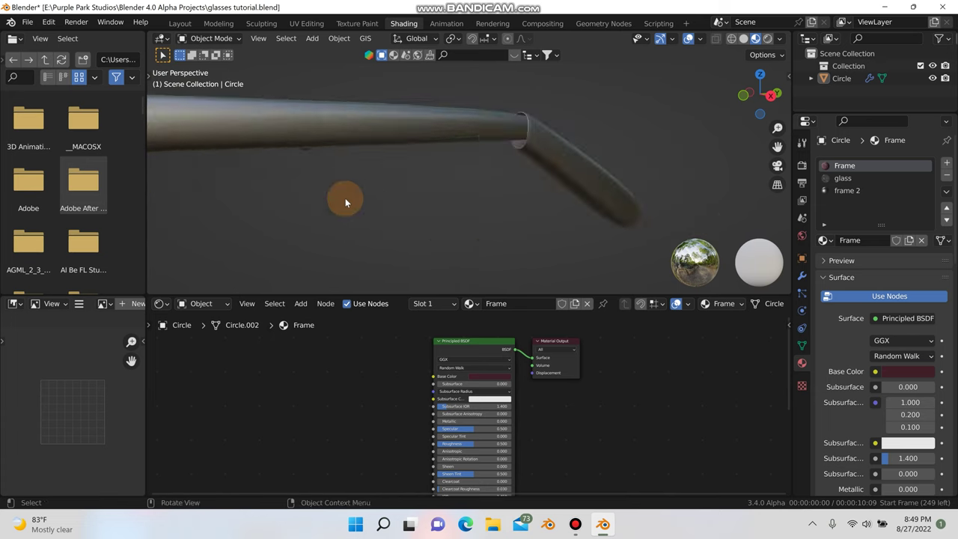
middle_drag(500, 176, 421, 199)
click(420, 199)
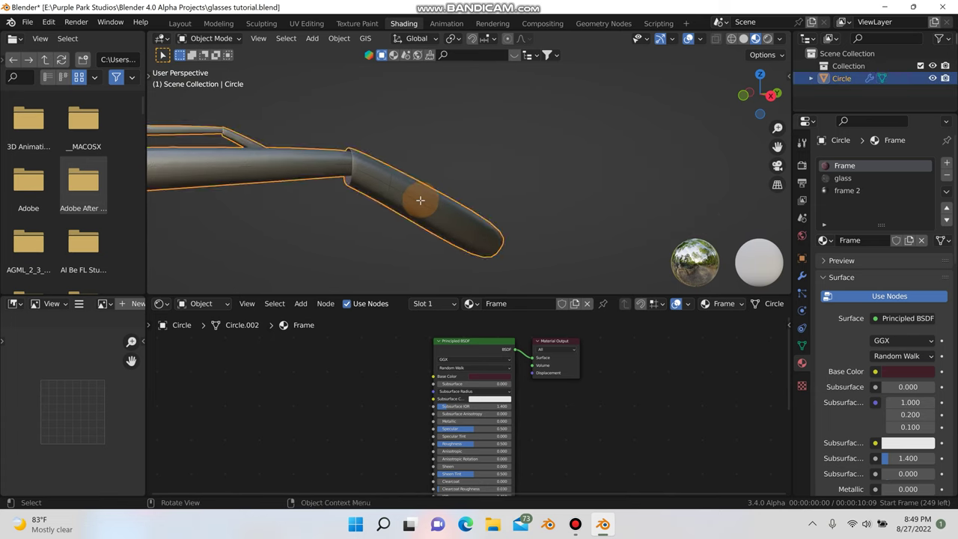
key(Tab)
click(386, 176)
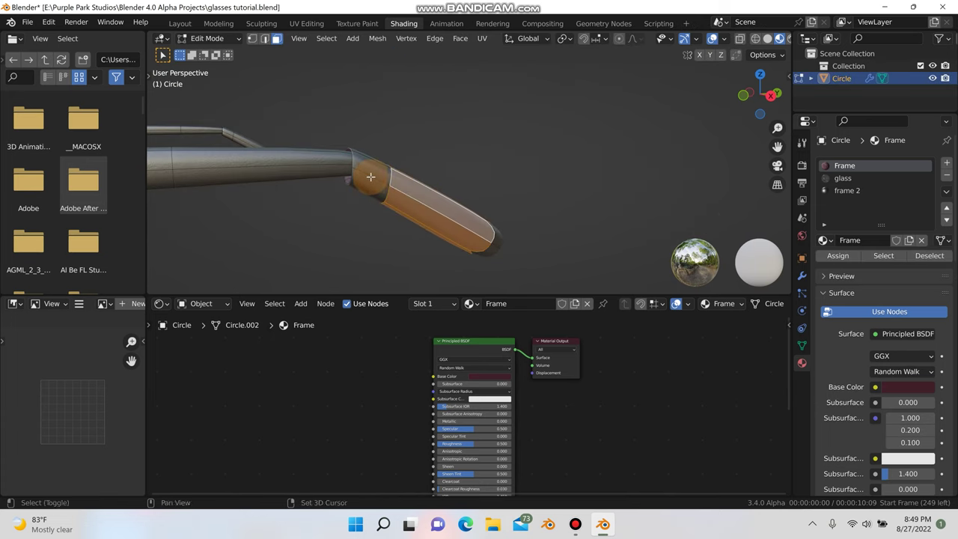
alt+click(485, 230)
alt+shift+click(492, 252)
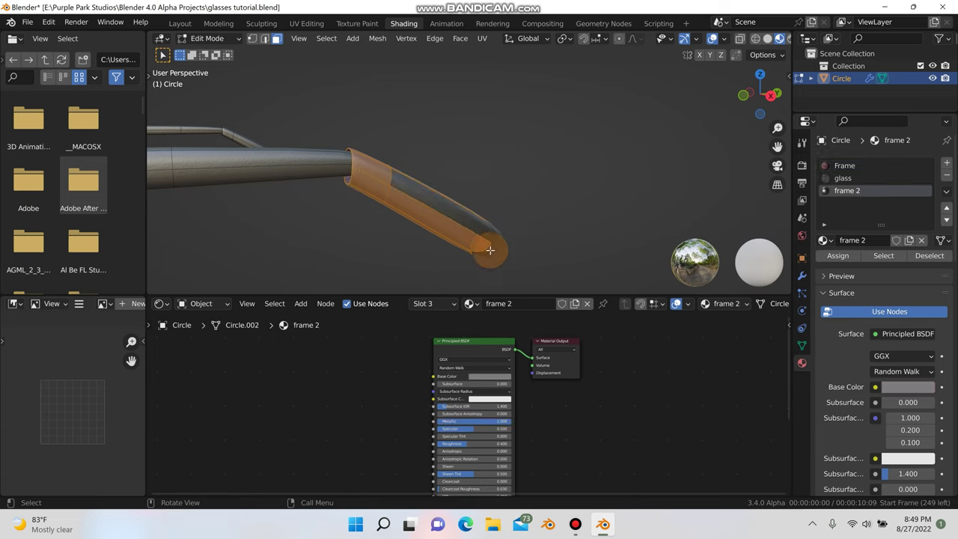
key(Tab)
scroll(488, 218, down, 6)
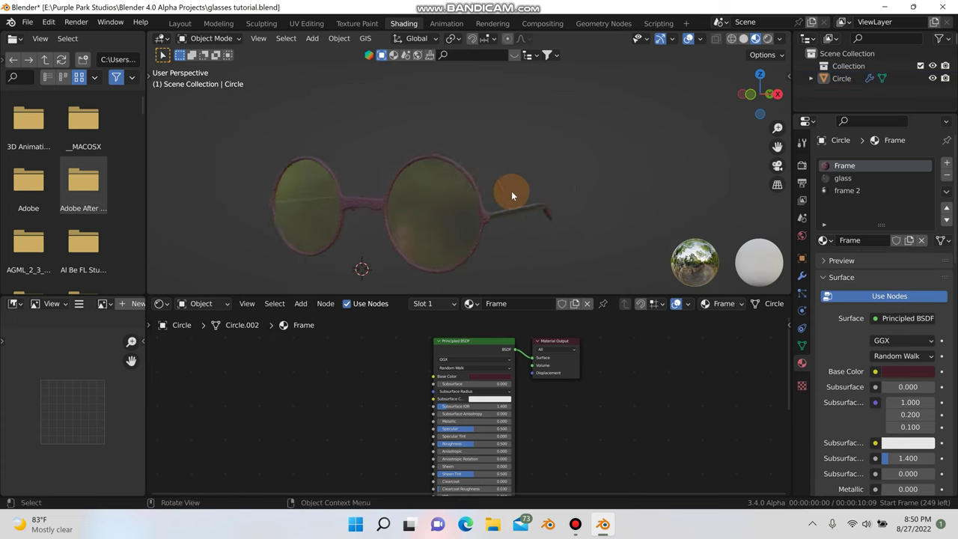
View the finished glasses from the front at an angle and save the file
middle_drag(511, 195, 524, 150)
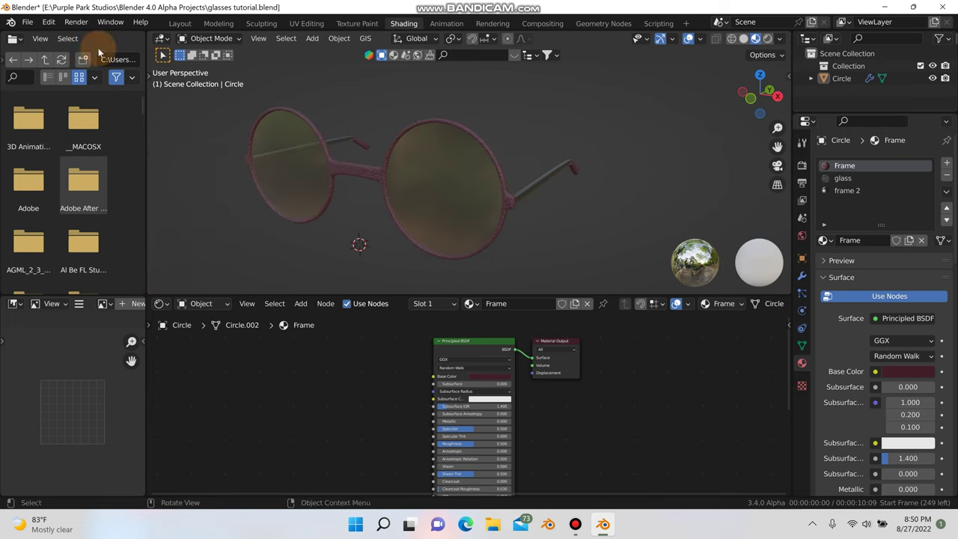
click(26, 23)
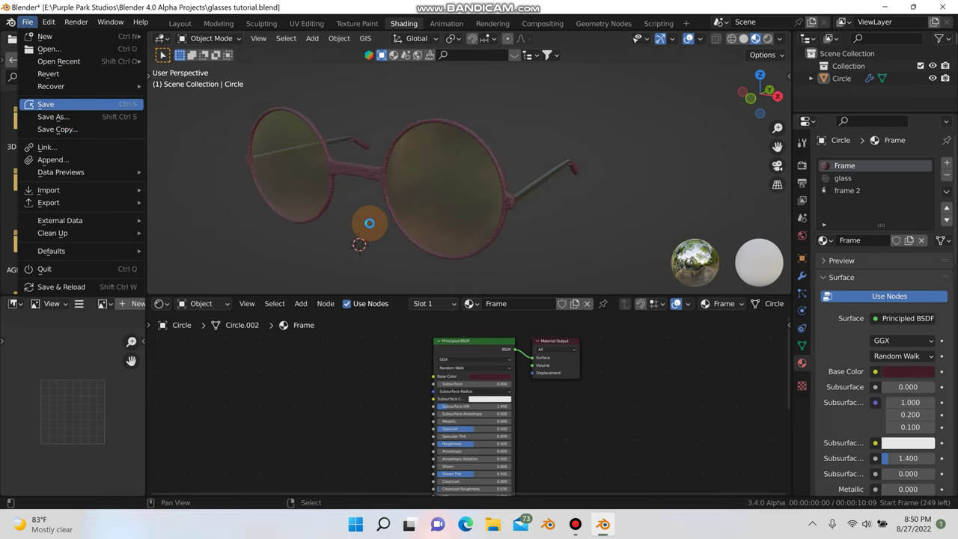
key(ctrl+s)
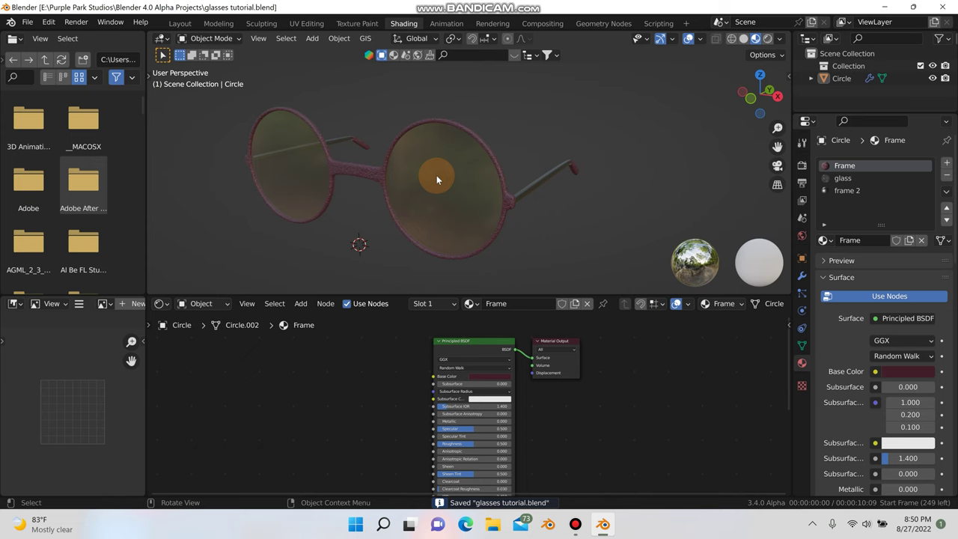
Switch to the Layout workspace and add a Bolt mesh to the glasses scene
middle_drag(437, 175, 395, 178)
middle_drag(317, 169, 371, 192)
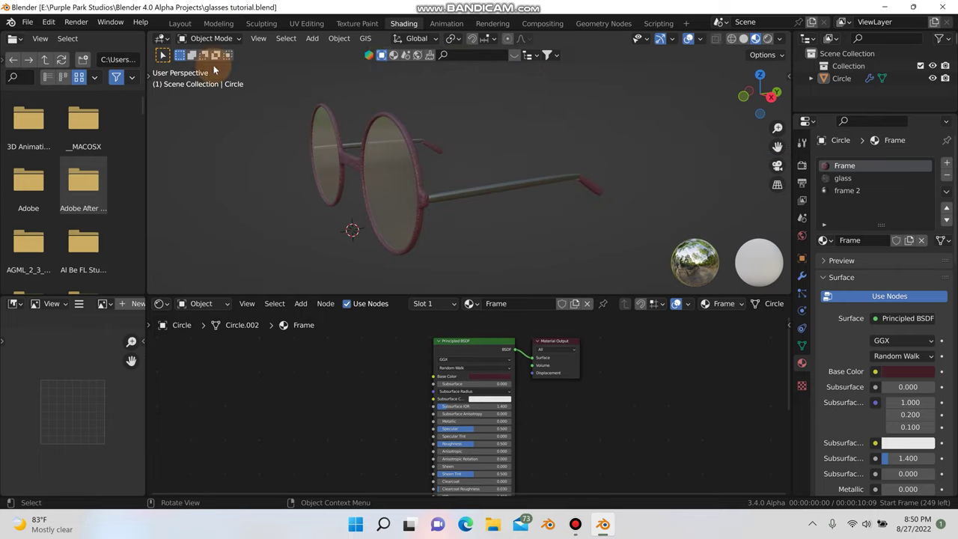
click(179, 23)
middle_drag(397, 252, 348, 311)
key(shift+a)
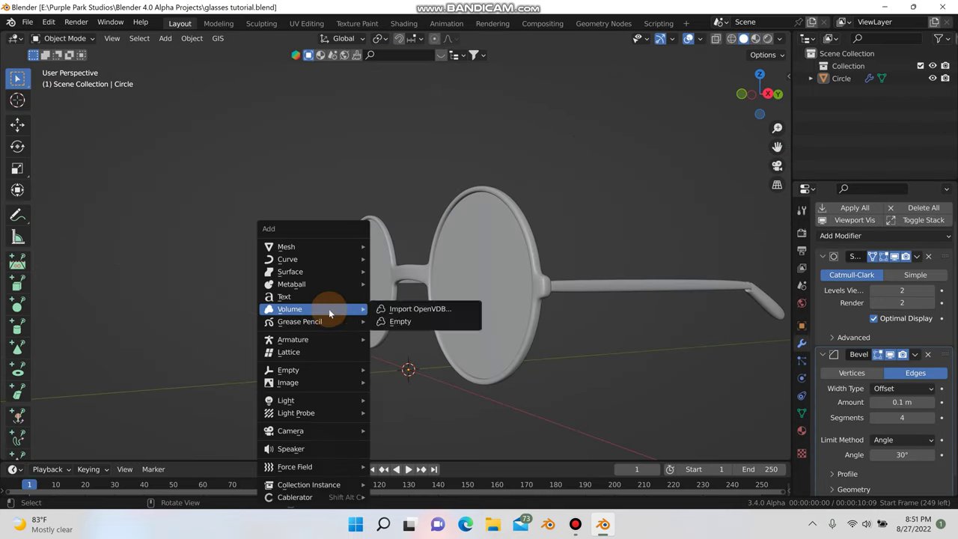
mouse_move(326, 248)
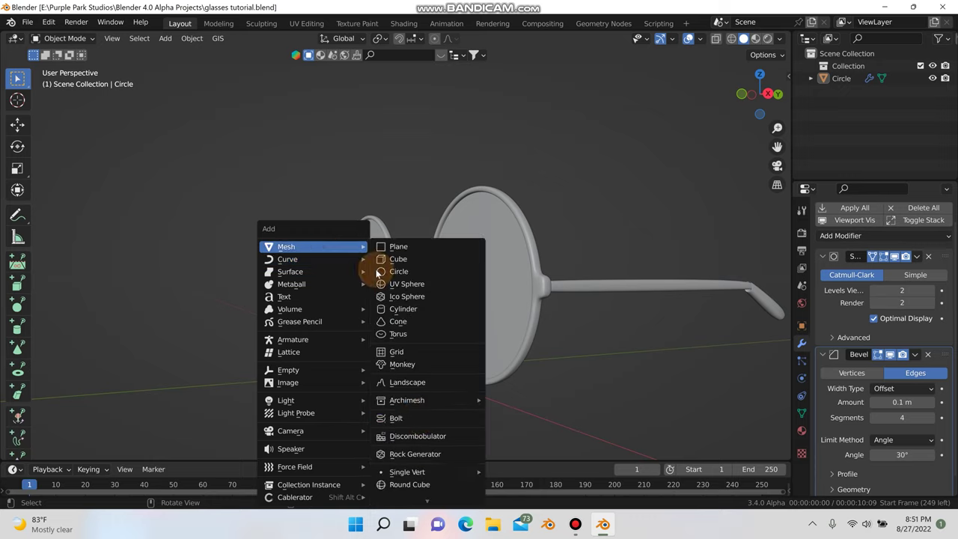
click(419, 418)
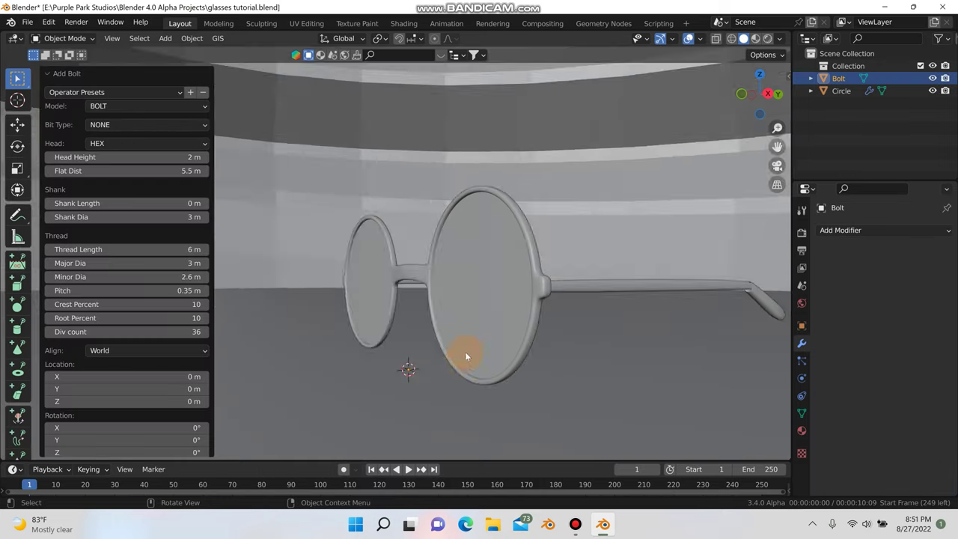
Frame the new bolt and set its Bit Type to PHILLIPS
key(KP_Decimal)
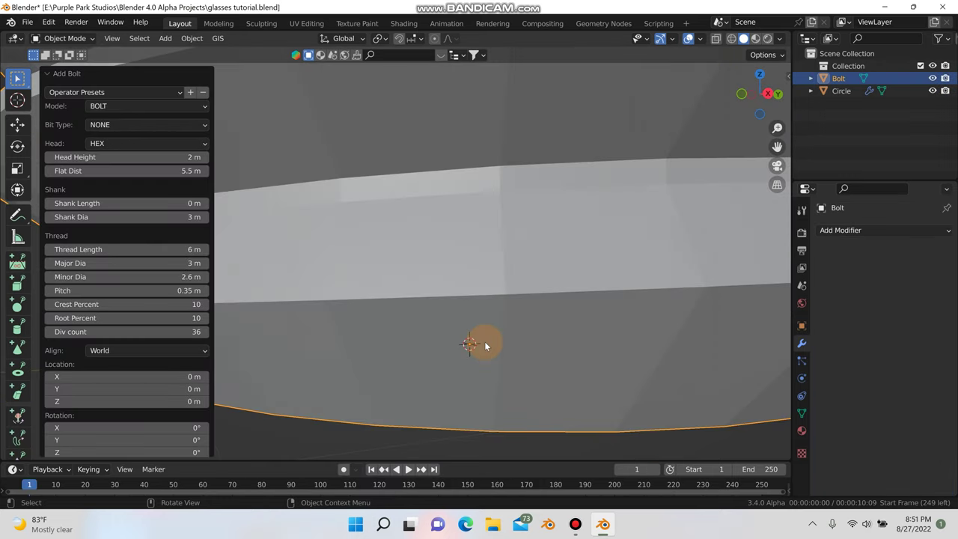
scroll(484, 344, down, 10)
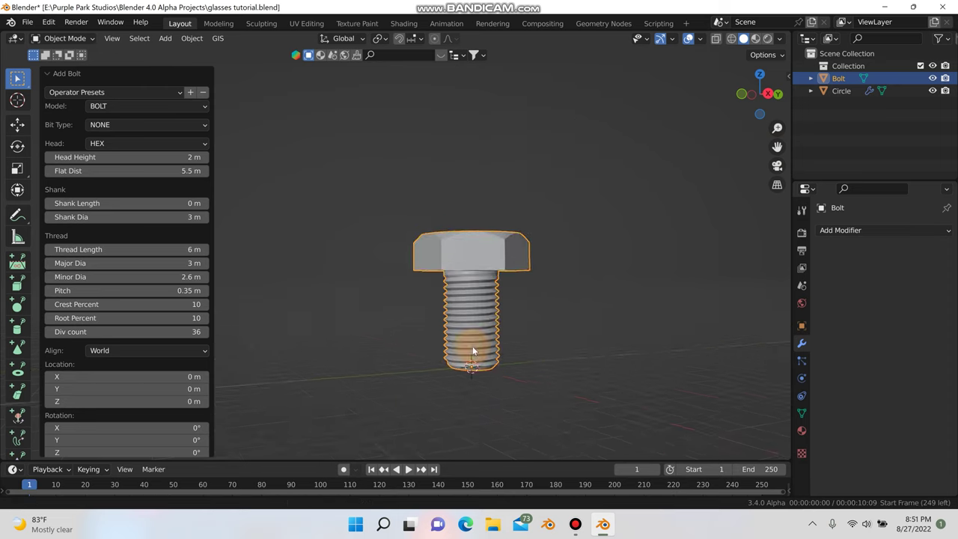
middle_drag(472, 345, 493, 261)
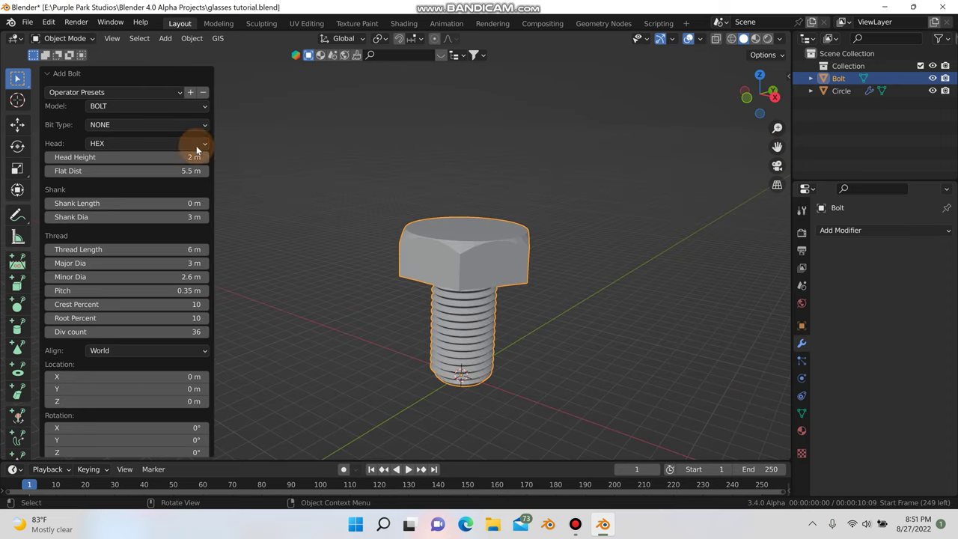
click(106, 143)
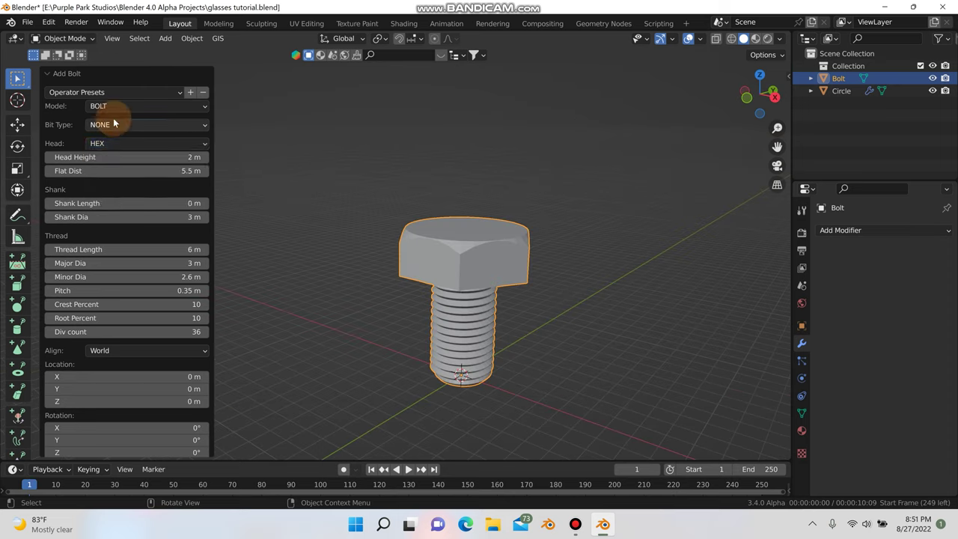
click(116, 124)
click(105, 181)
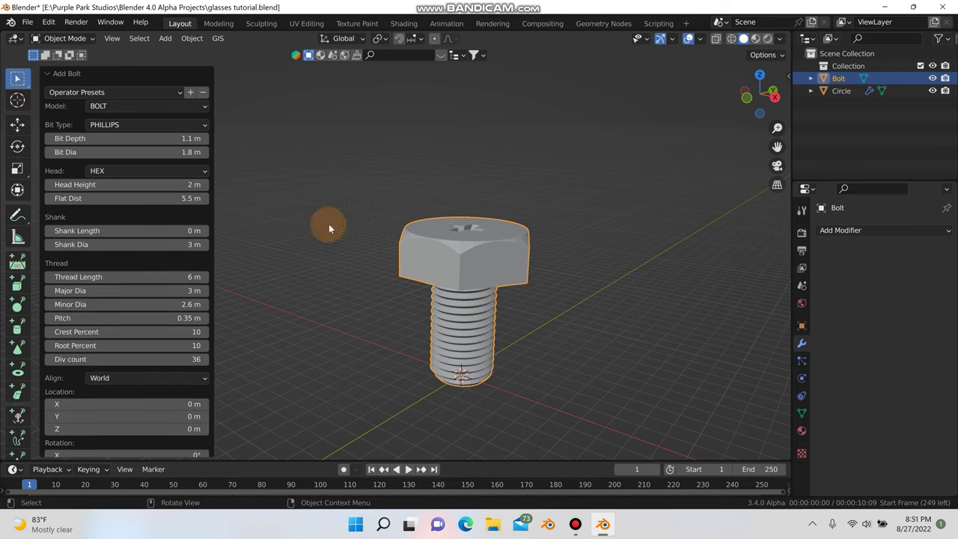
Scale the bolt down in several passes, by factors including 0.237, 0.119 and 0.302, until it is small beside the glasses
middle_drag(424, 266, 500, 320)
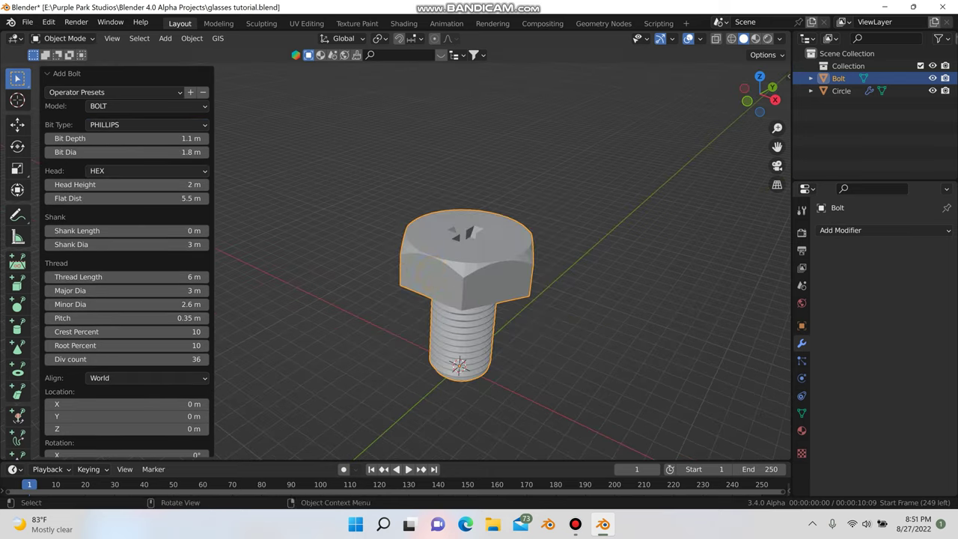
key(s)
click(478, 350)
scroll(481, 369, up, 2)
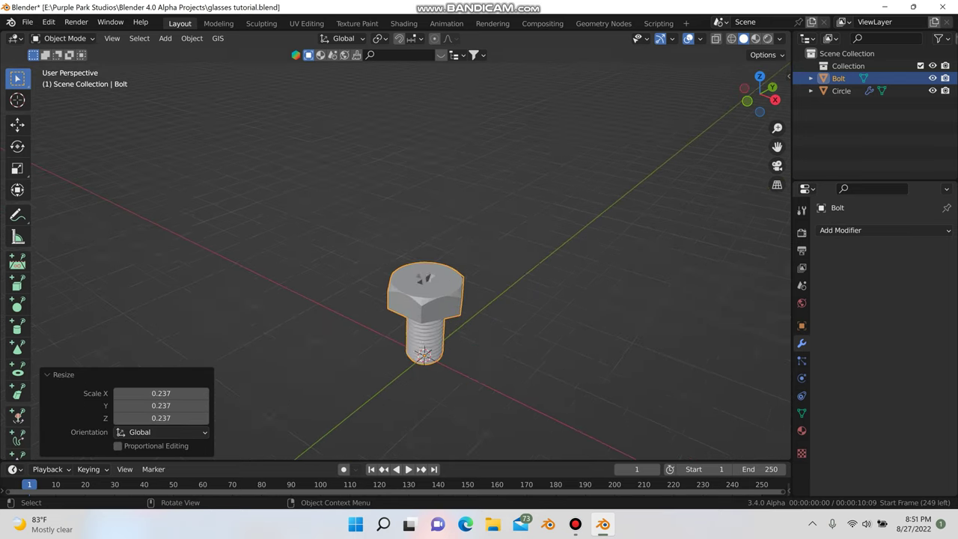
key(s)
click(429, 355)
scroll(434, 351, up, 4)
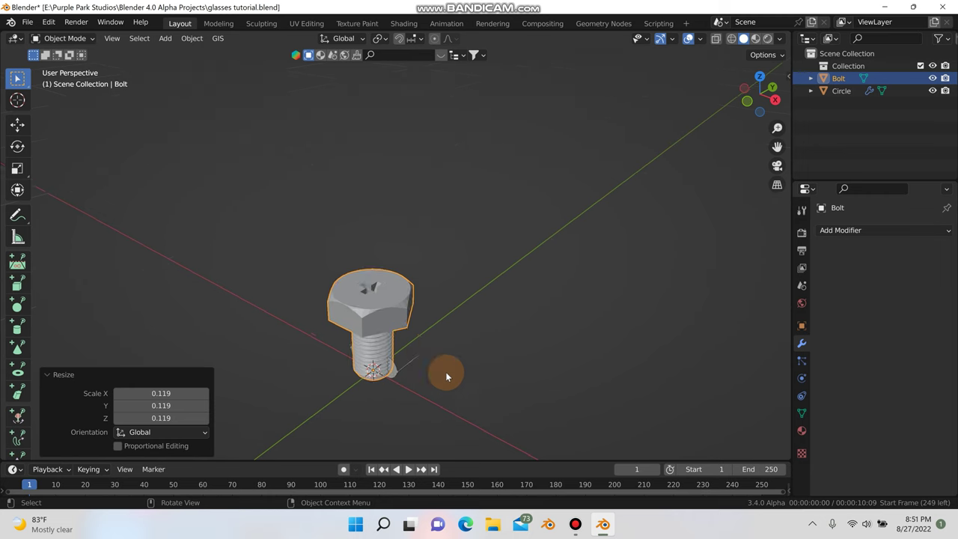
key(s)
click(376, 376)
scroll(379, 373, up, 5)
middle_drag(379, 369, 420, 359)
key(s)
click(392, 363)
Try rotating the bolt 90° about the X axis, and undo the rotation
text(r)
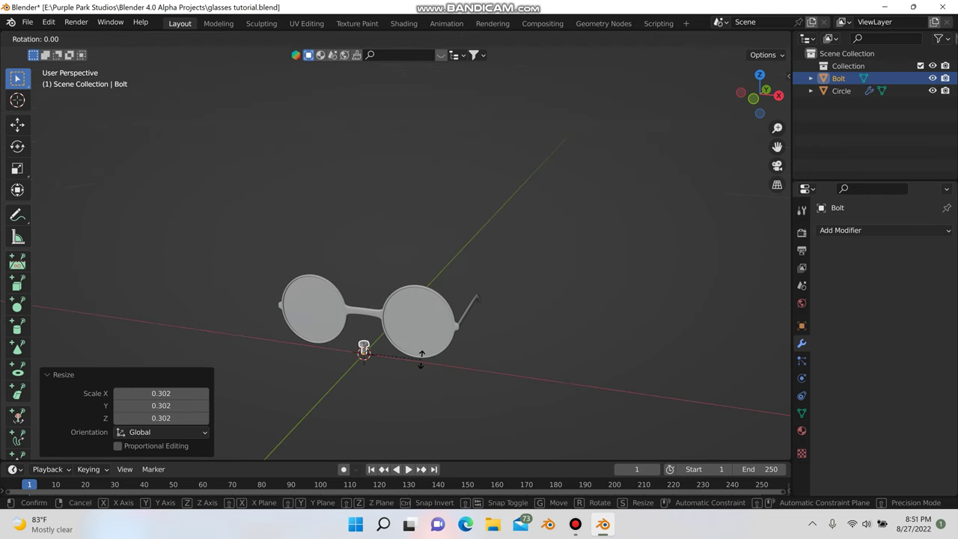
text(x90)
key(Return)
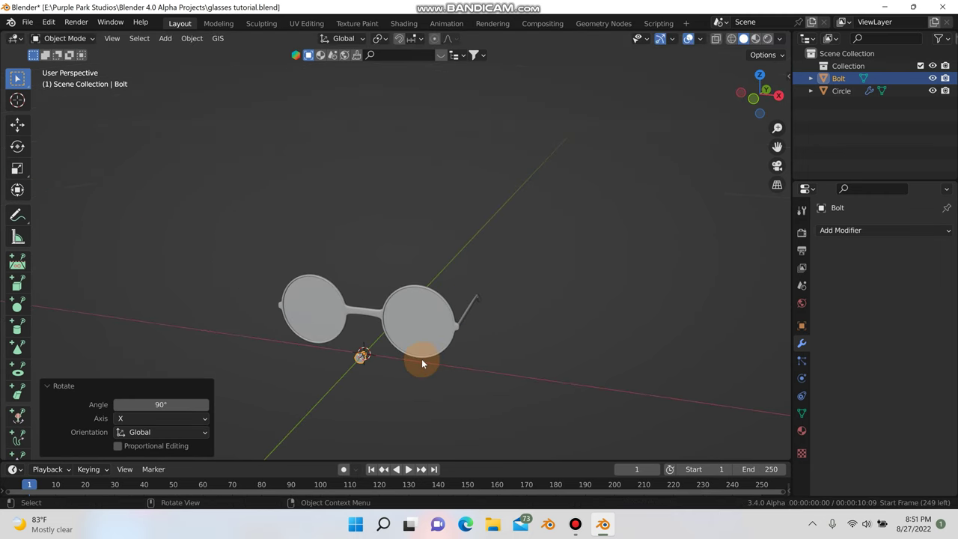
key(ctrl+z)
Rotate the bolt 90° about the Y axis so that it lies horizontally
text(ry90)
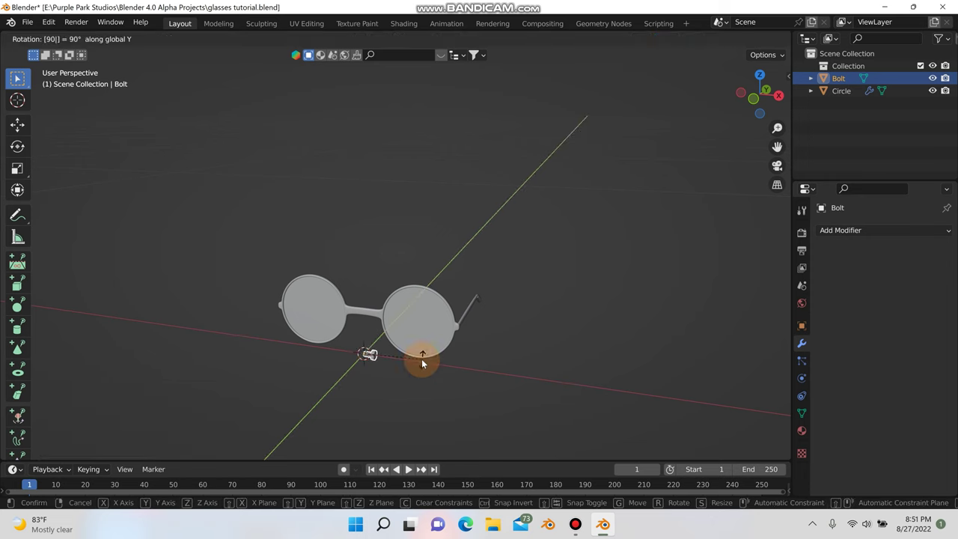
key(Return)
scroll(388, 375, up, 4)
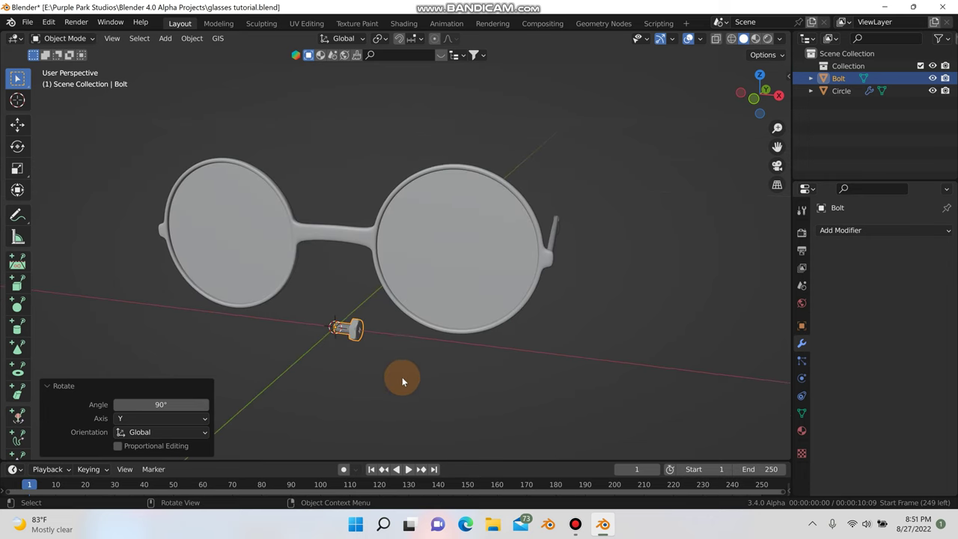
Move the bolt about 0.068 m along X beyond the frame and scale it by about 0.508
key(g)
key(x)
click(595, 398)
scroll(586, 395, up, 2)
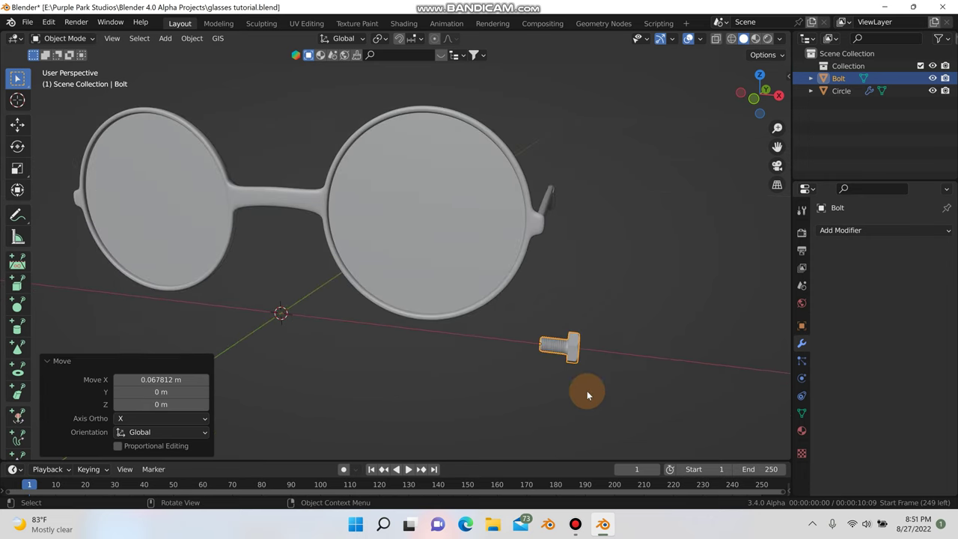
key(s)
click(538, 386)
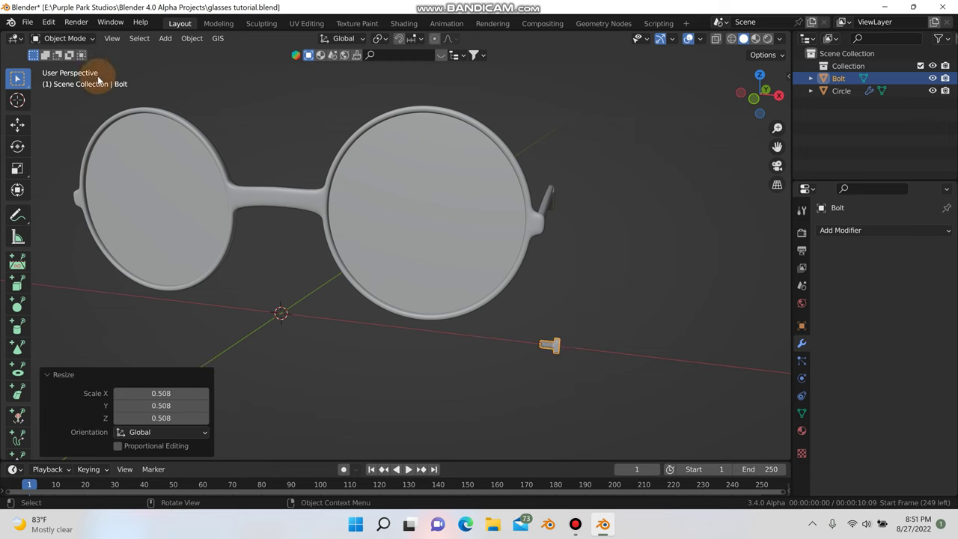
Look up the BoltFactory add-on in the preferences by searching for "bol", and return to a front view of the glasses
click(48, 21)
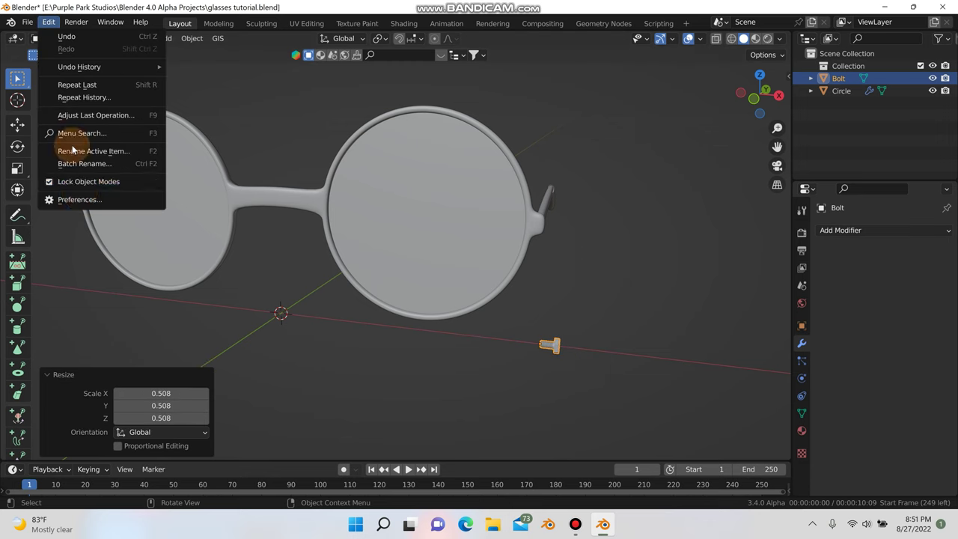
click(79, 200)
click(357, 63)
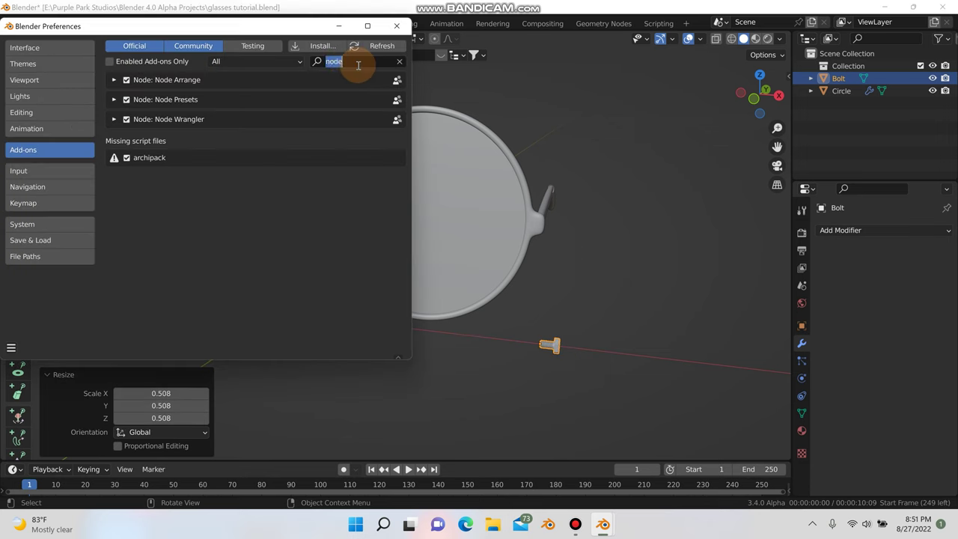
text(bol)
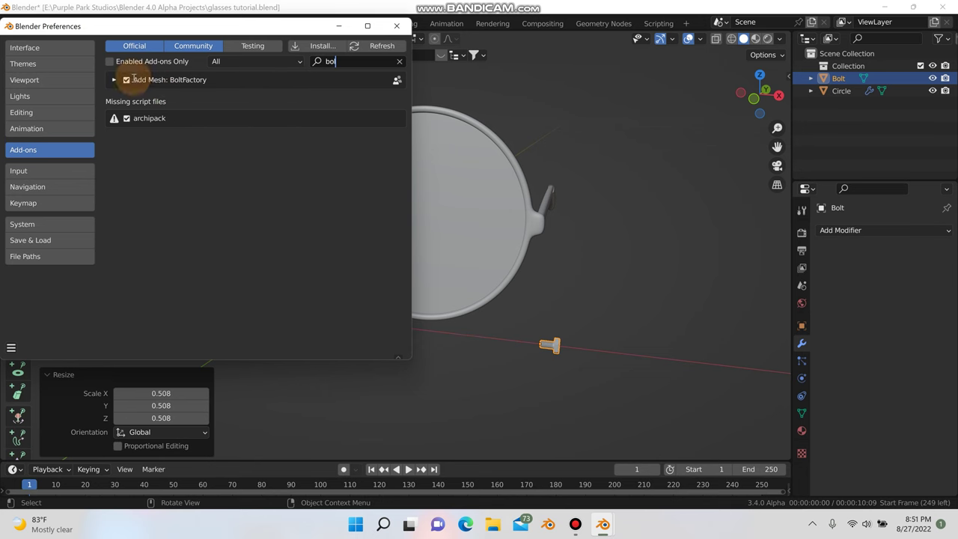
click(396, 27)
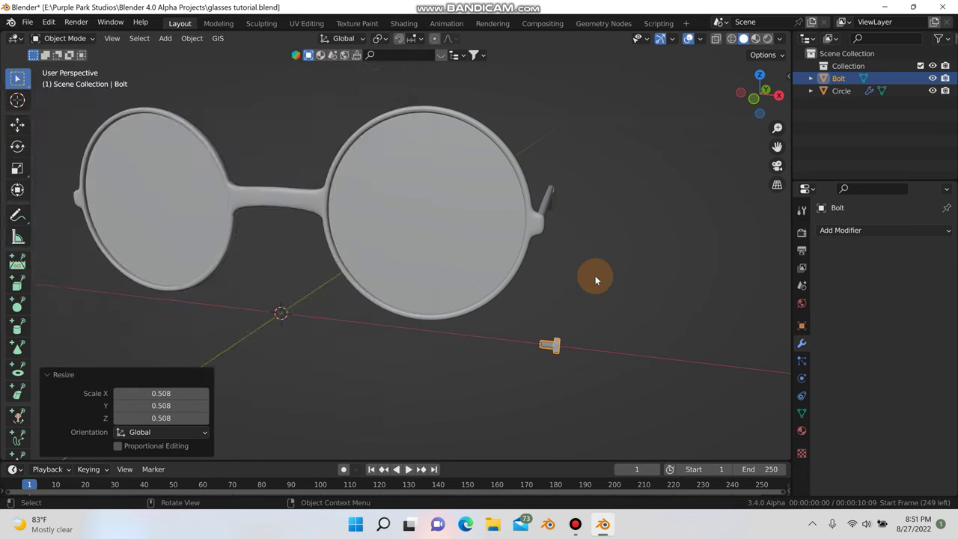
key(KP_1)
scroll(545, 300, up, 1)
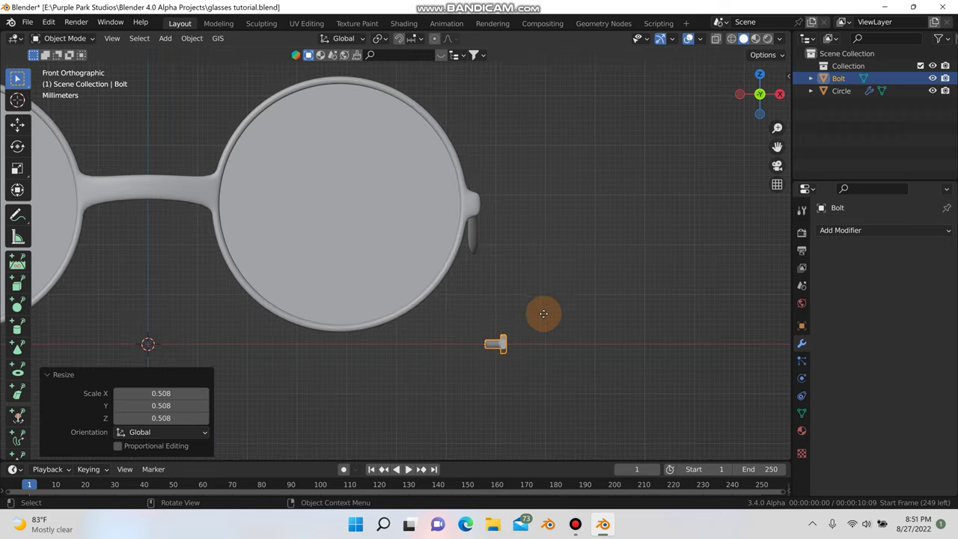
key(g)
key(y)
right_click(564, 318)
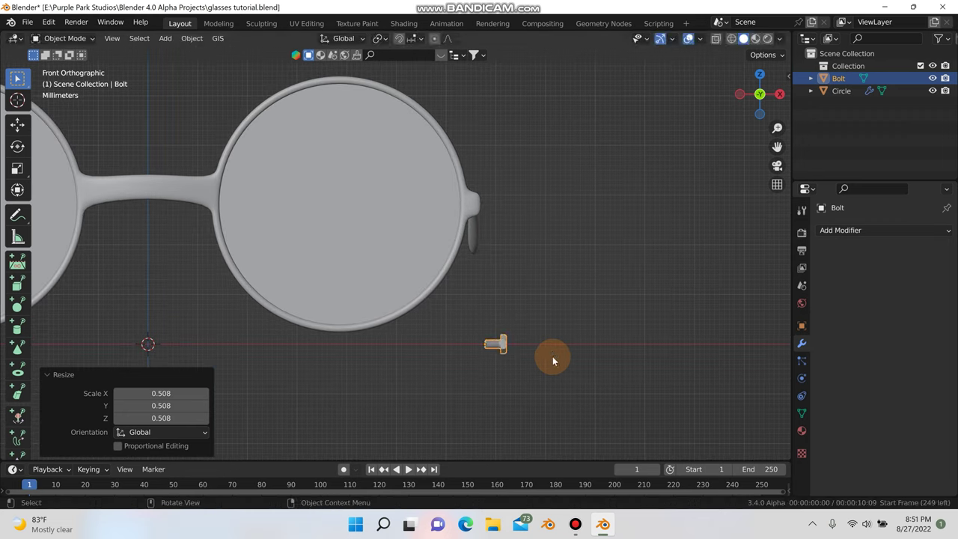
Raise the bolt about 0.026 m along Z, beside the hinge block of the frame
key(g)
key(z)
click(527, 224)
scroll(528, 247, up, 3)
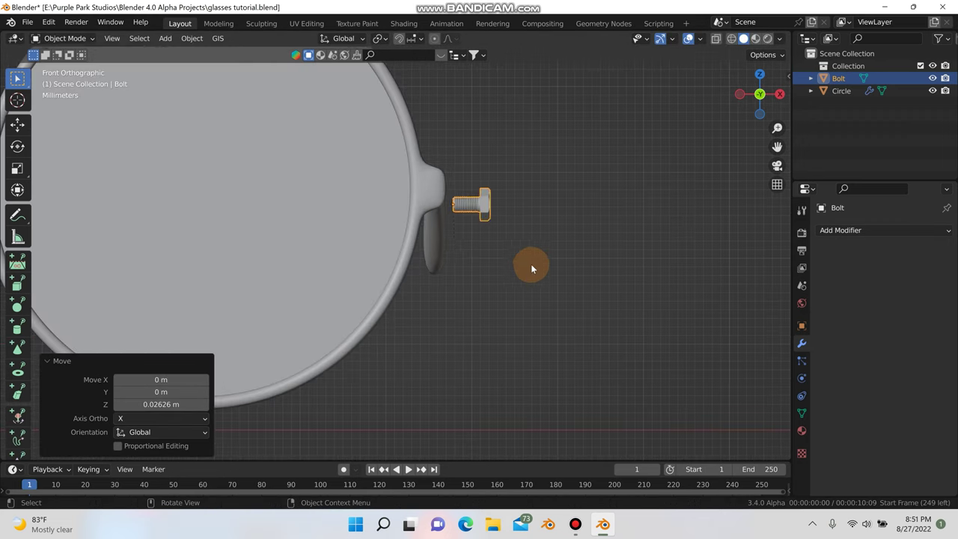
Scale the bolt by about 0.221 and raise it about 0.003 m to the upper part of the hinge block
key(s)
click(442, 231)
scroll(440, 211, up, 3)
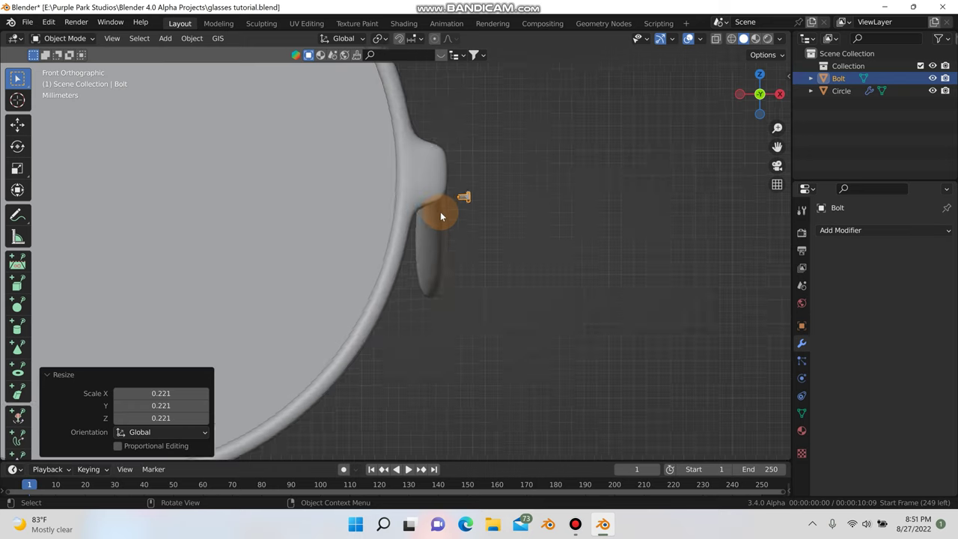
key(g)
key(z)
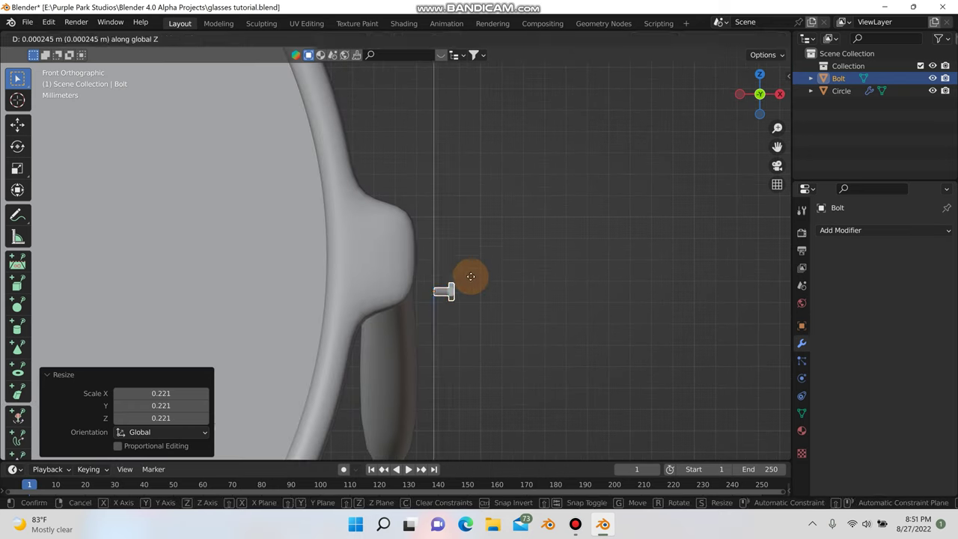
click(465, 269)
key(g)
key(y)
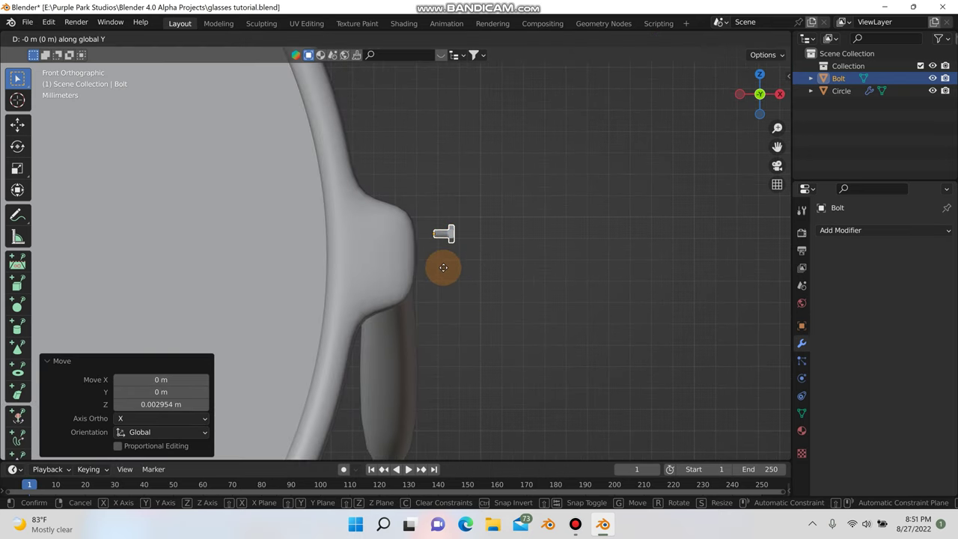
right_click(489, 286)
Move the bolt about -0.0014 m along X so that its thread enters the hinge block
key(g)
key(x)
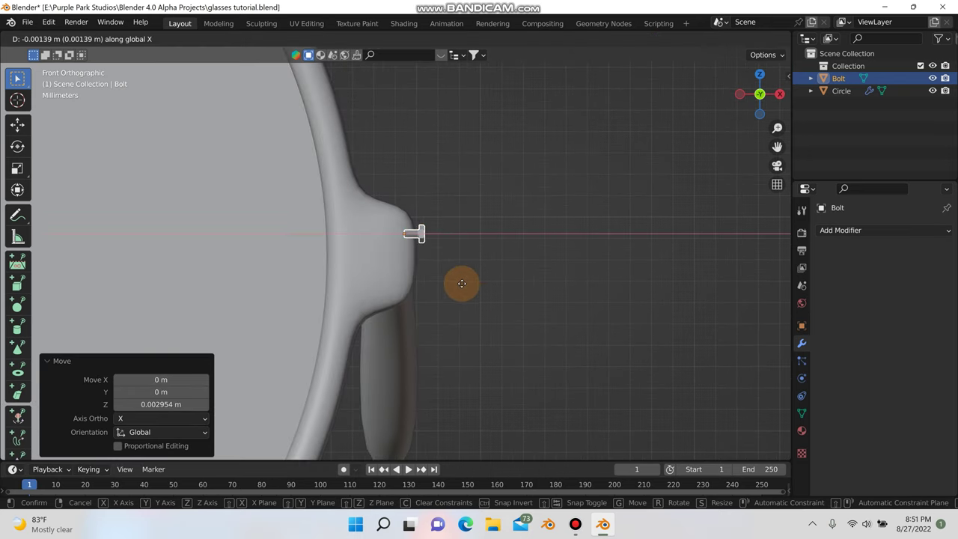
click(462, 288)
scroll(434, 253, up, 5)
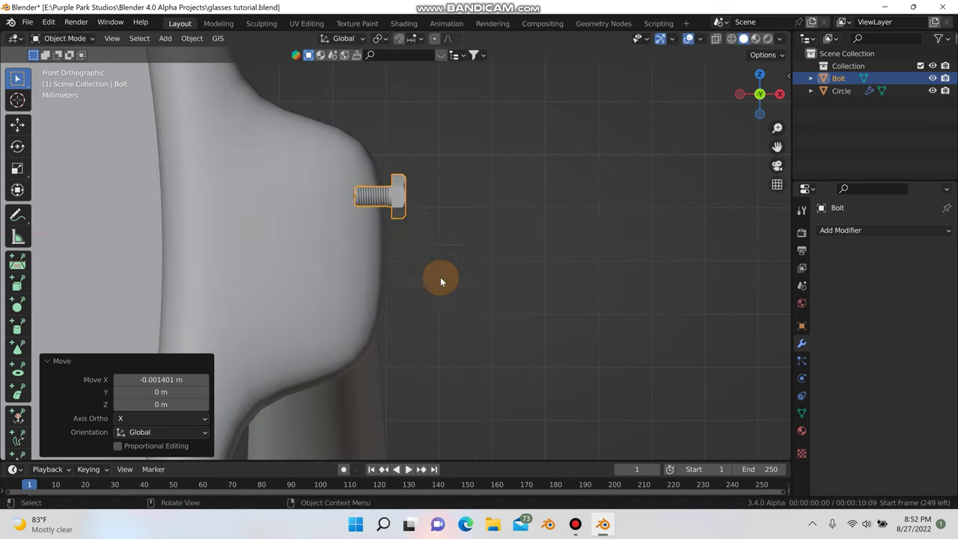
Tilt the bolt about -7.27° in front view, nudge it about -0.00006 m along X, and view it from the right side
key(r)
click(438, 258)
key(g)
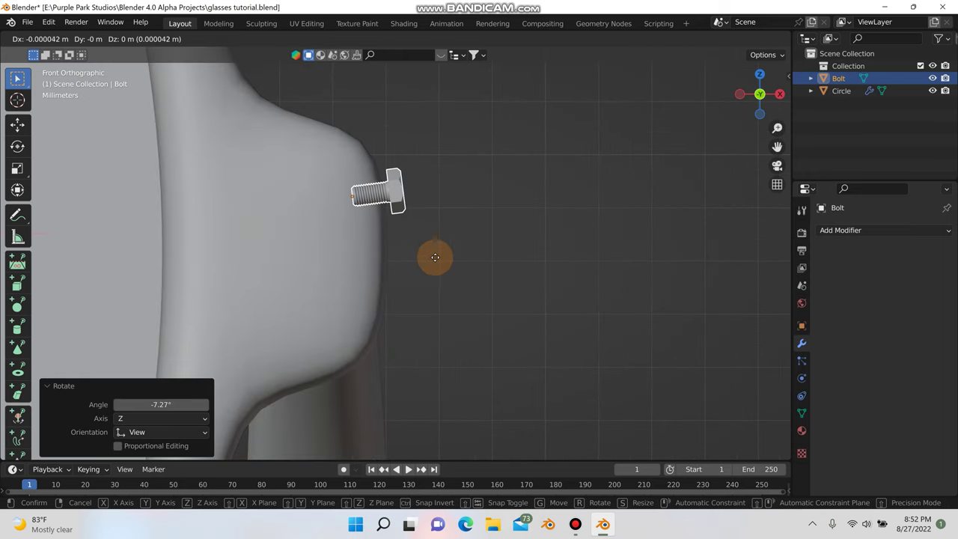
click(433, 257)
key(KP_3)
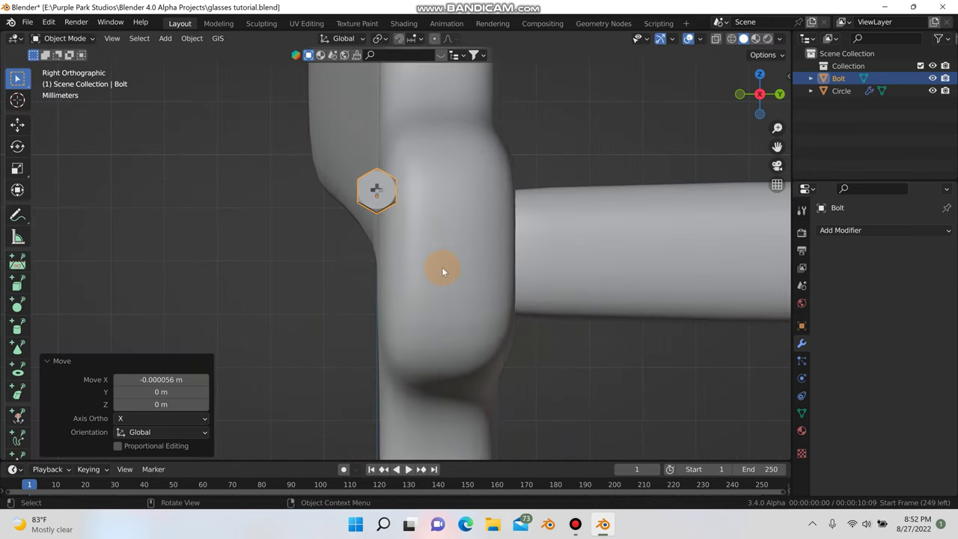
key(g)
key(x)
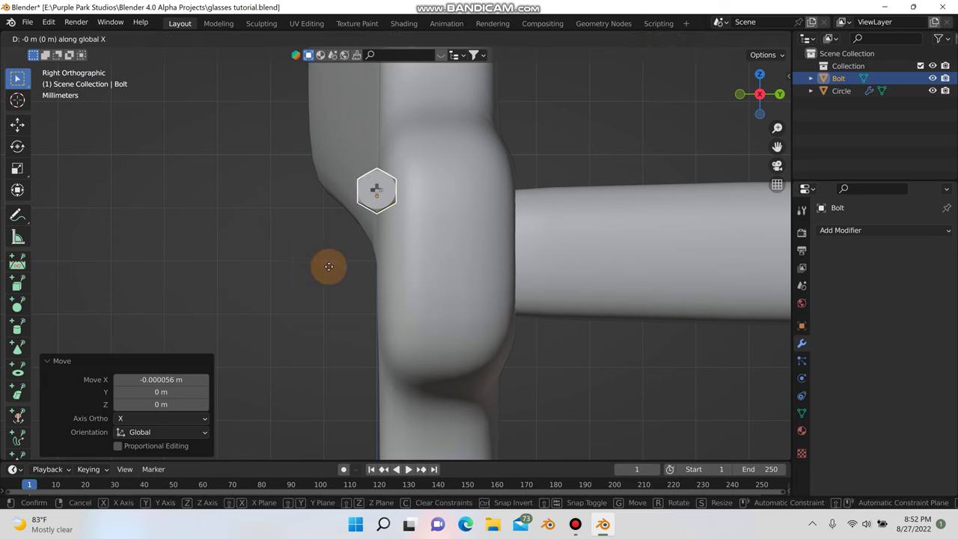
key(Escape)
Move the bolt about 0.0013 m along Y to the middle of the hinge block's width
key(g)
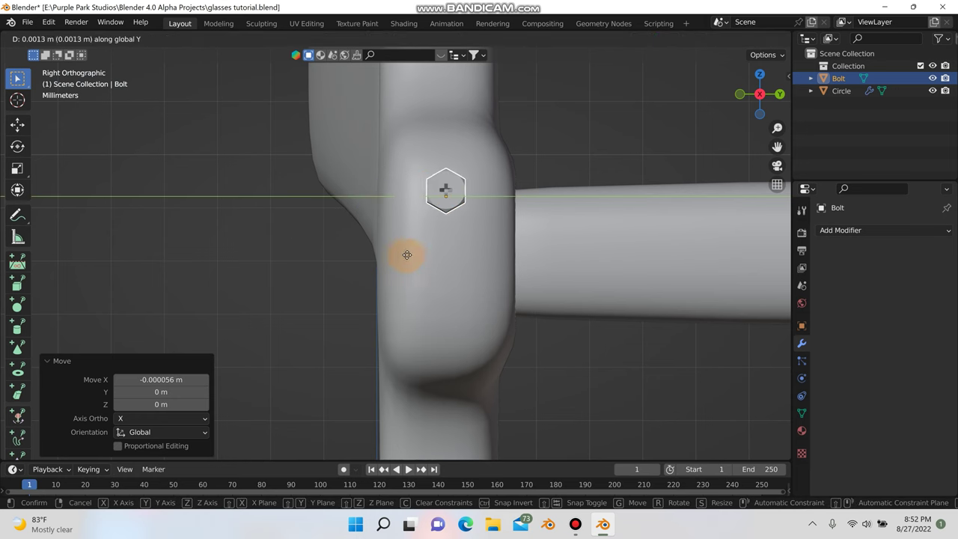
click(406, 258)
Duplicate the bolt and move the copy about -0.0018 m along Z to the lower part of the hinge block
key(shift+d)
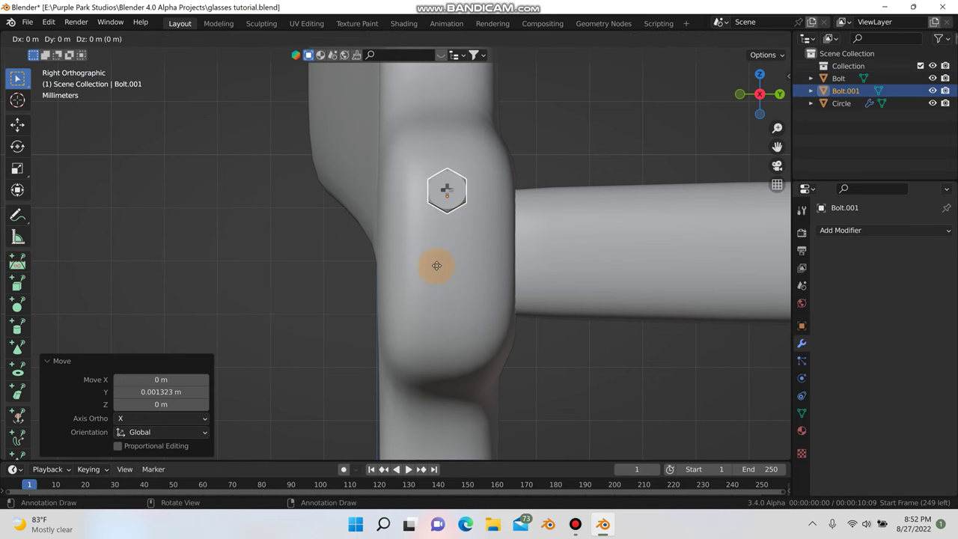
key(z)
click(430, 366)
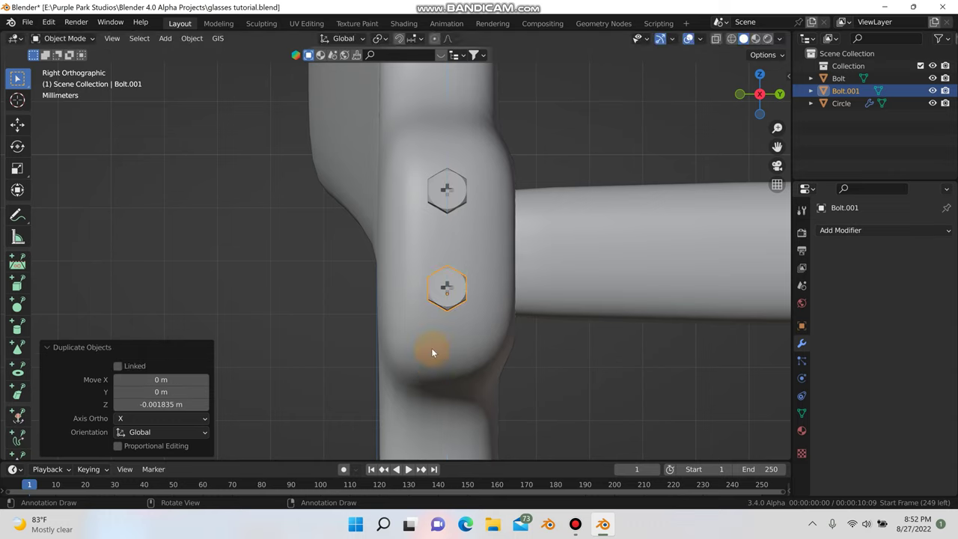
Rotate the lower bolt in front view so that it tilts slightly opposite to the upper one, following the hinge block's edge
key(KP_1)
key(r)
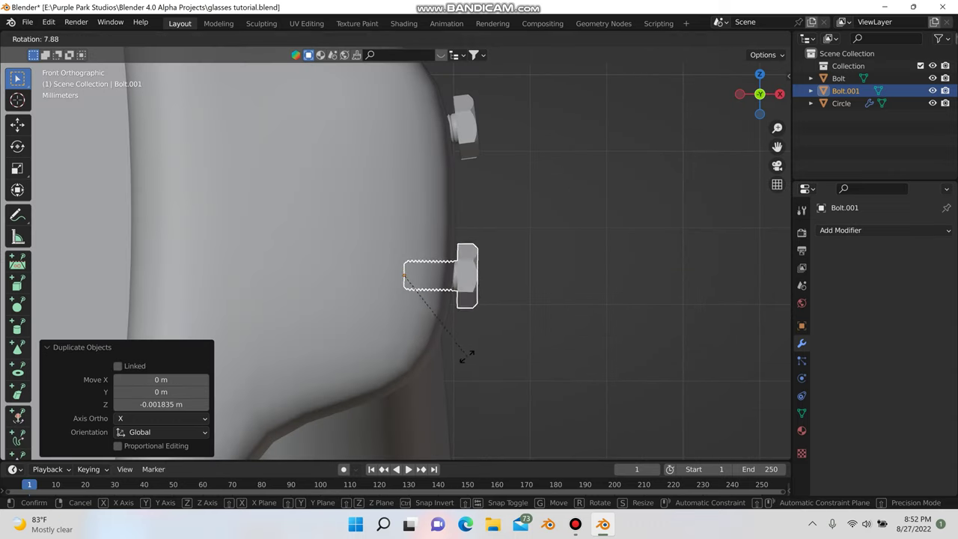
click(462, 360)
Join the two bolts into one object and set its origin to its geometry
click(481, 218)
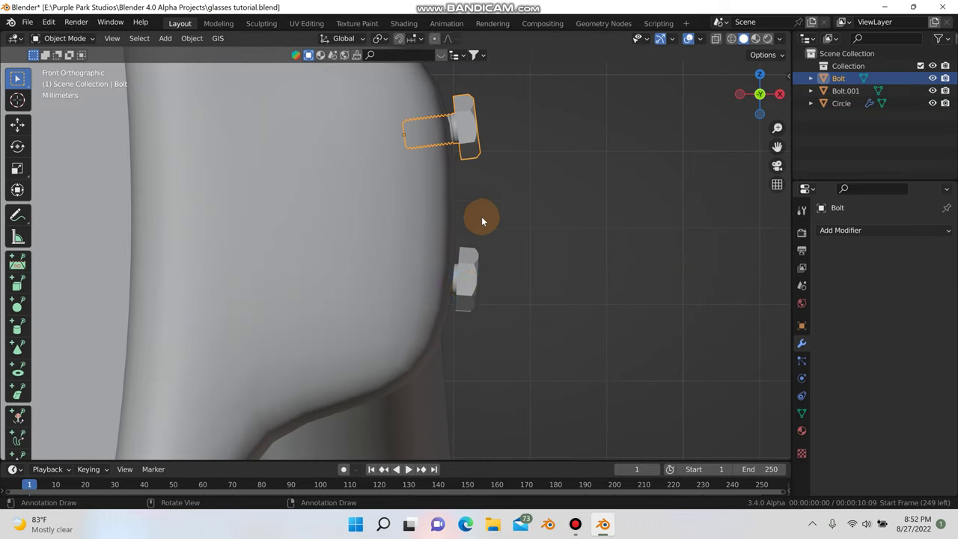
shift+click(469, 295)
key(ctrl+j)
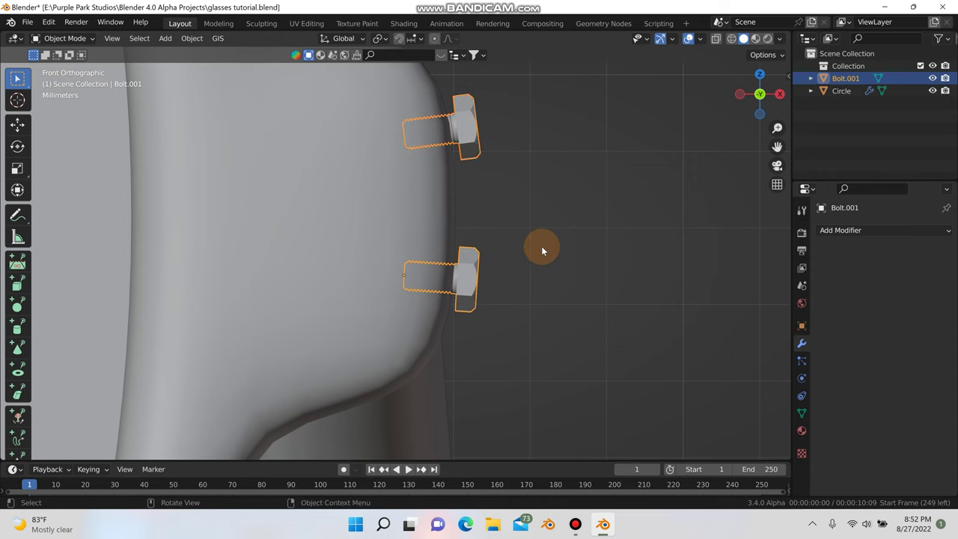
right_click(528, 248)
mouse_move(516, 290)
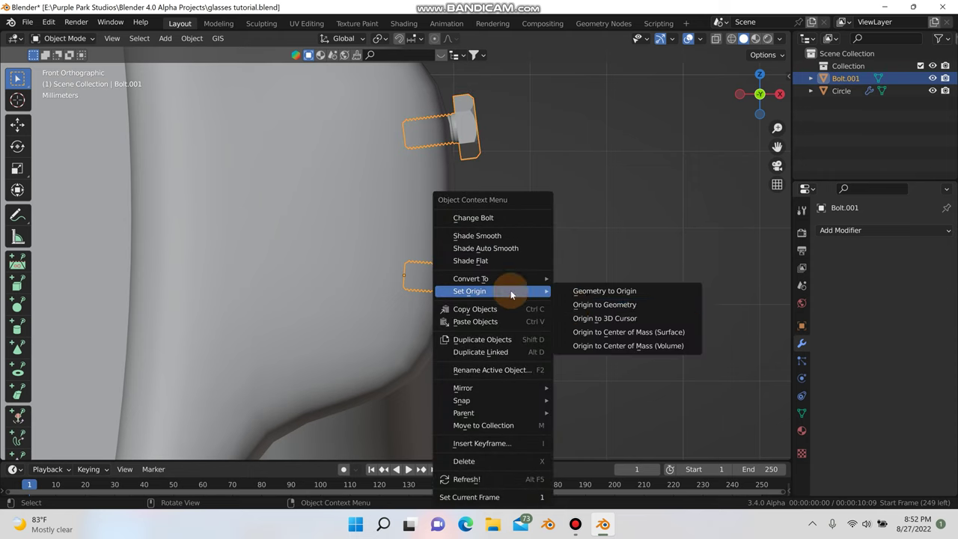
click(560, 305)
Add a Mirror modifier on the X axis to the joined bolts, with the glasses object Circle as the mirror object
scroll(560, 308, down, 10)
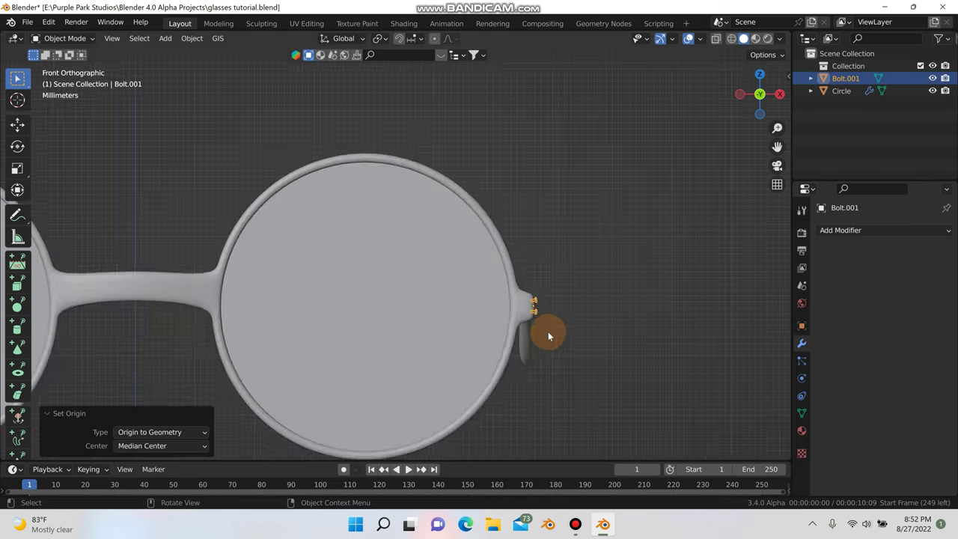
click(845, 230)
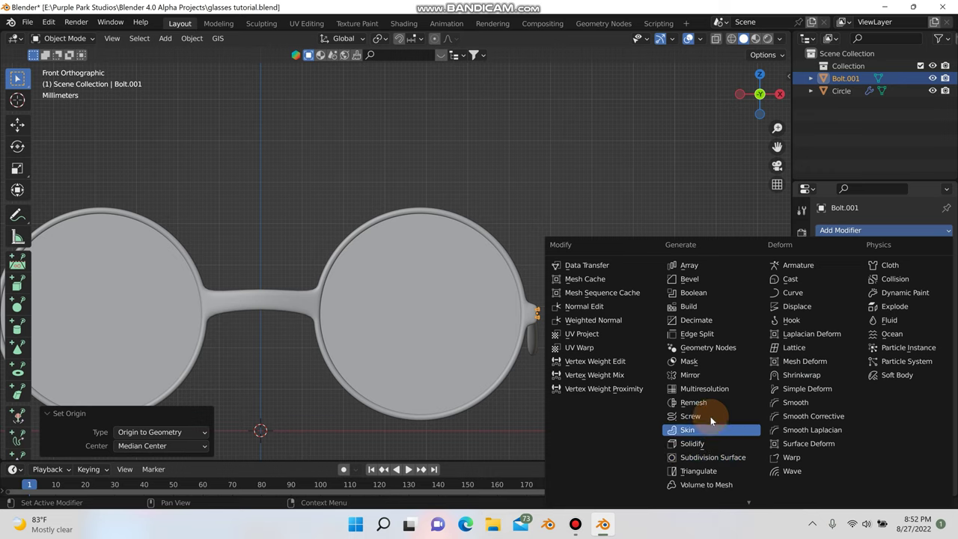
click(706, 375)
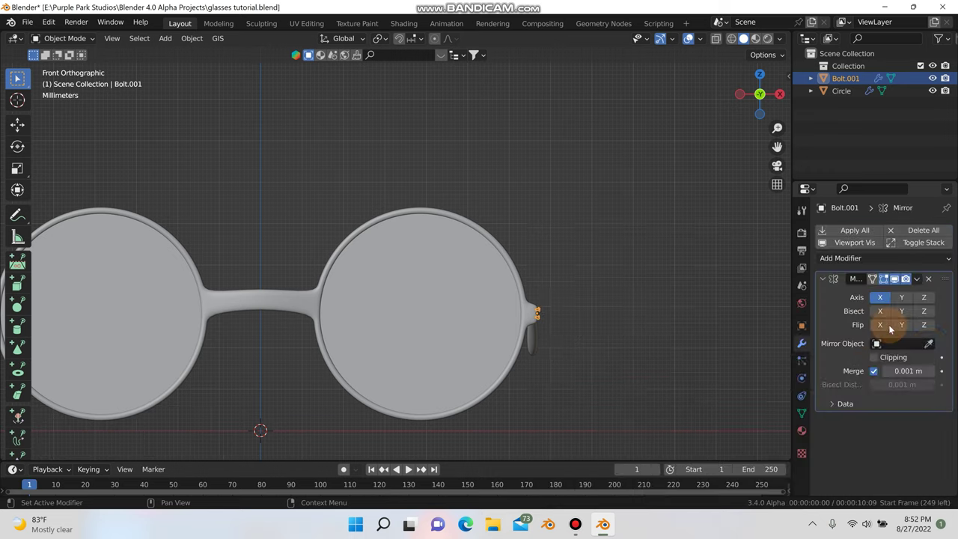
click(928, 343)
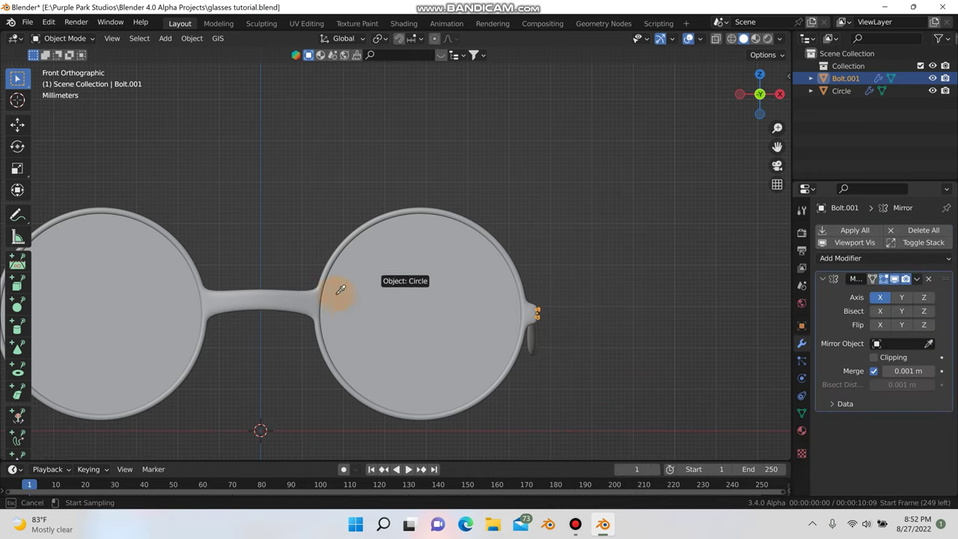
click(290, 300)
scroll(288, 309, down, 2)
scroll(247, 295, up, 2)
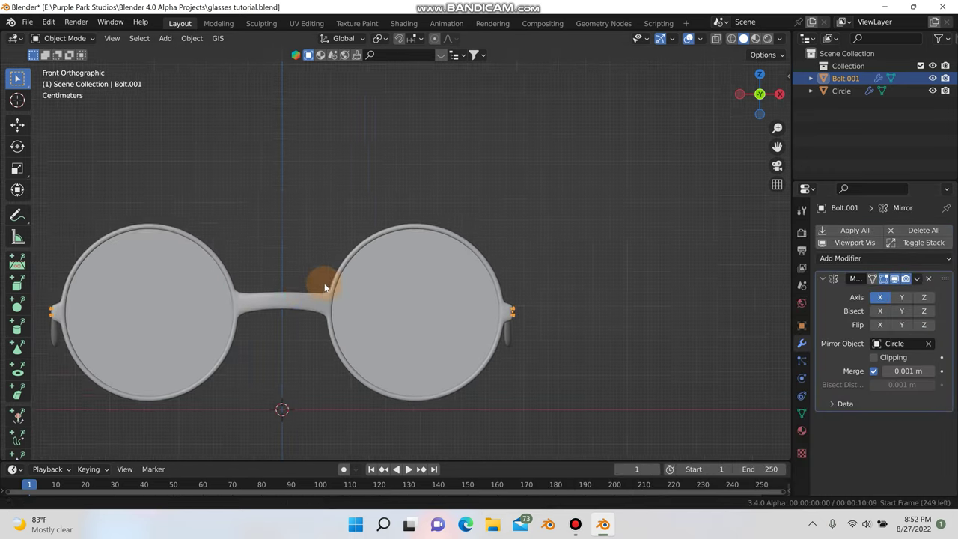
shift+middle_drag(325, 288, 409, 284)
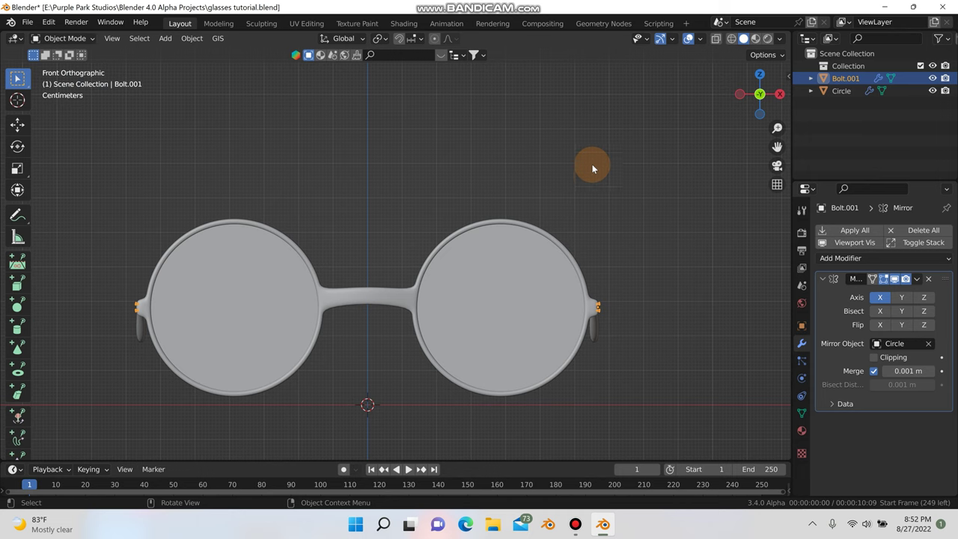
click(832, 74)
text(Glasses)
key(Return)
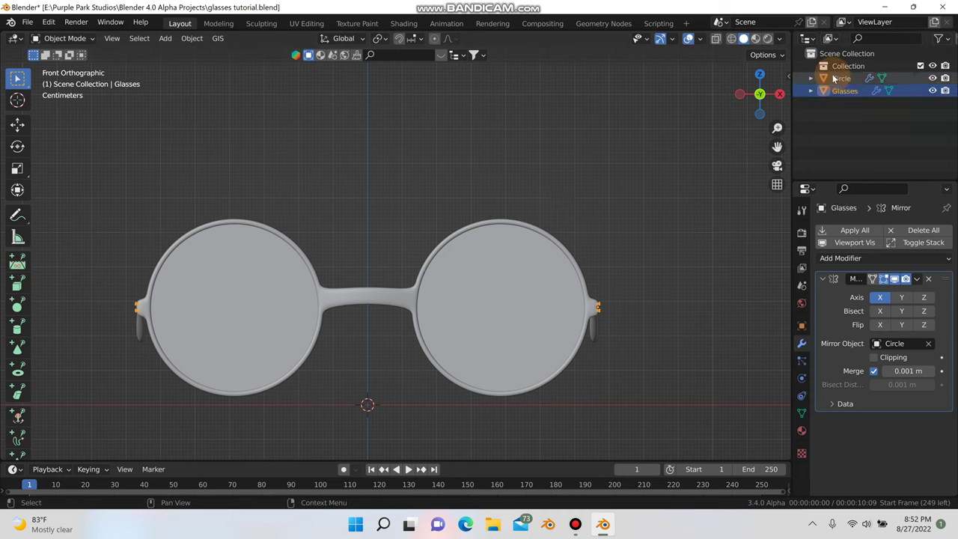
double_click(840, 78)
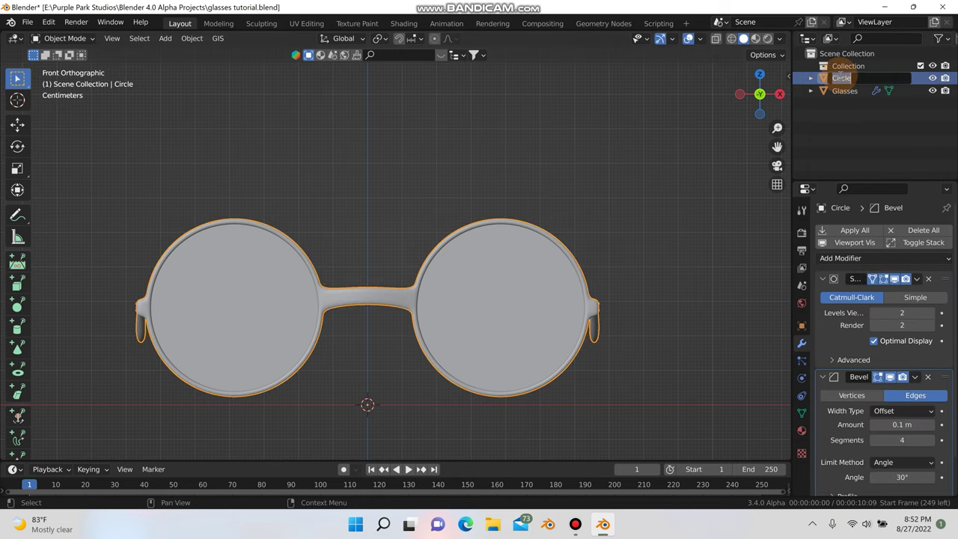
Rename the bolts object to Screws and the Circle object to Glasses
click(843, 91)
double_click(843, 91)
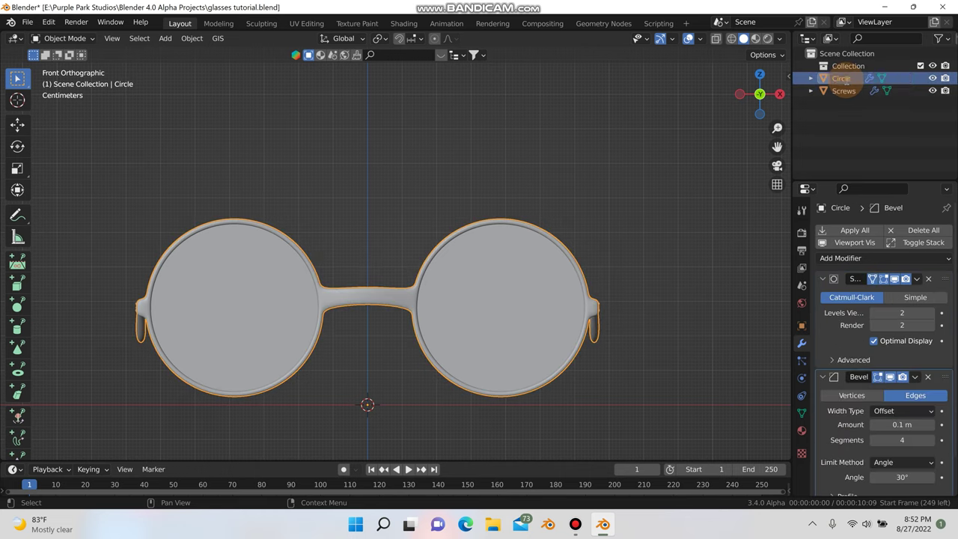
double_click(842, 78)
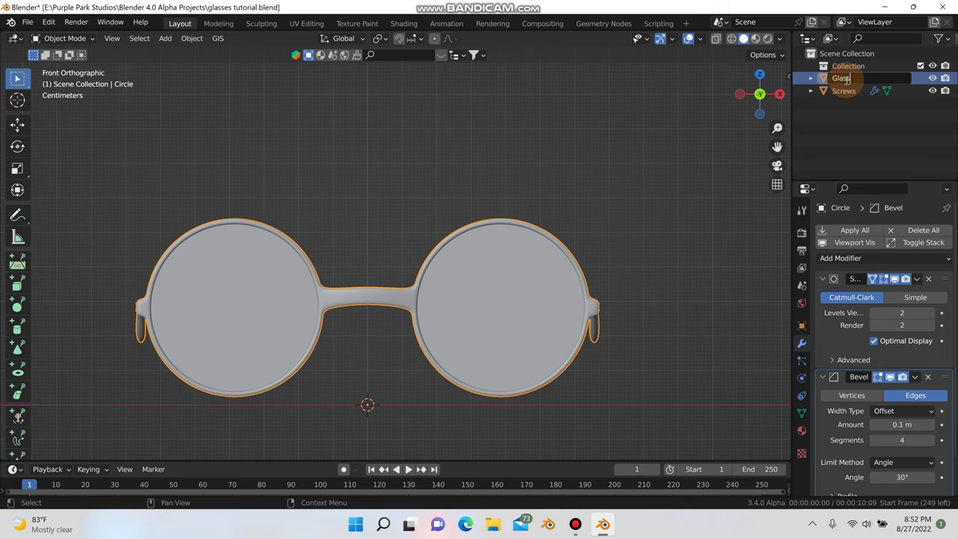
key(Return)
Deselect everything and switch the viewport to Material Preview shading with the hinge bolts in view
middle_drag(513, 165, 552, 220)
scroll(393, 290, up, 3)
key(alt+a)
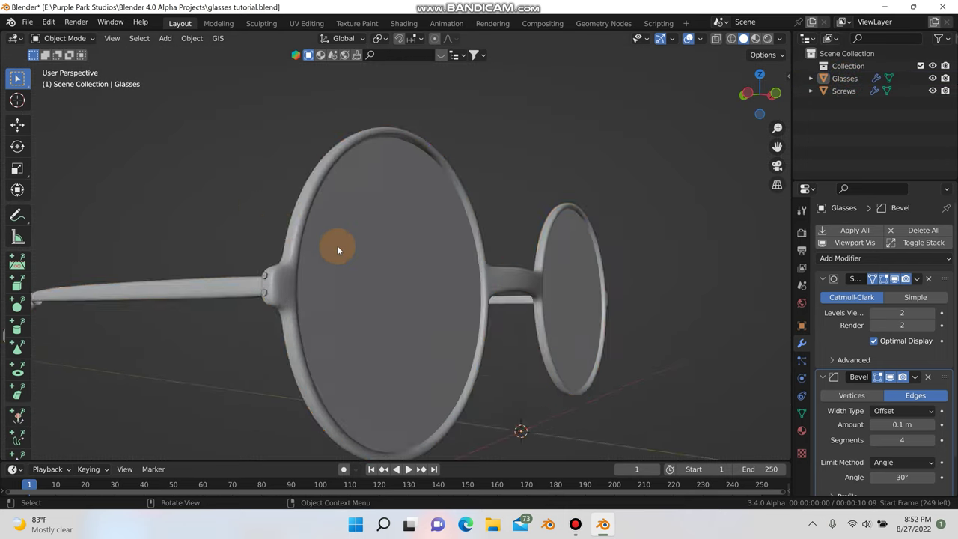
scroll(337, 245, down, 3)
middle_drag(336, 245, 512, 109)
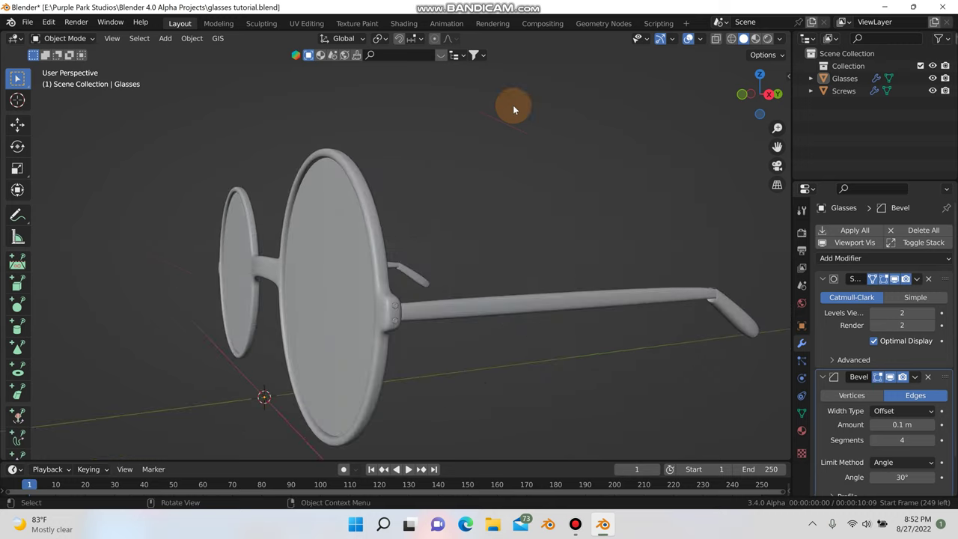
click(756, 38)
middle_drag(497, 319, 416, 329)
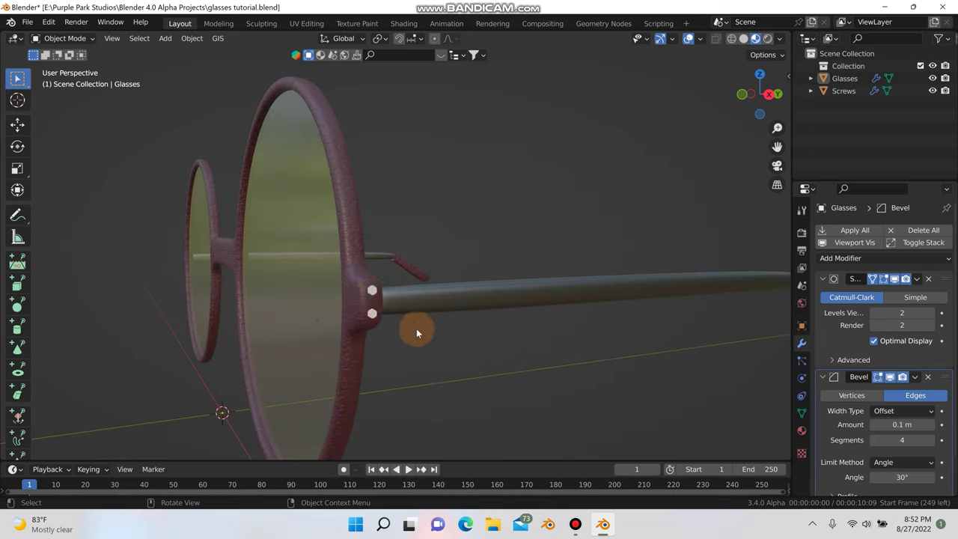
Assign the existing End material to the Screws object and deselect it
click(371, 292)
click(801, 430)
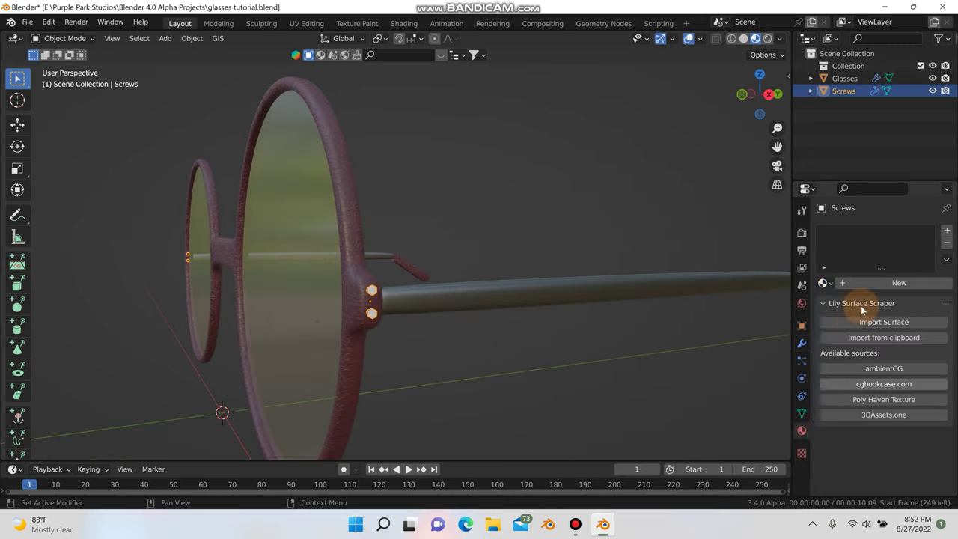
click(822, 283)
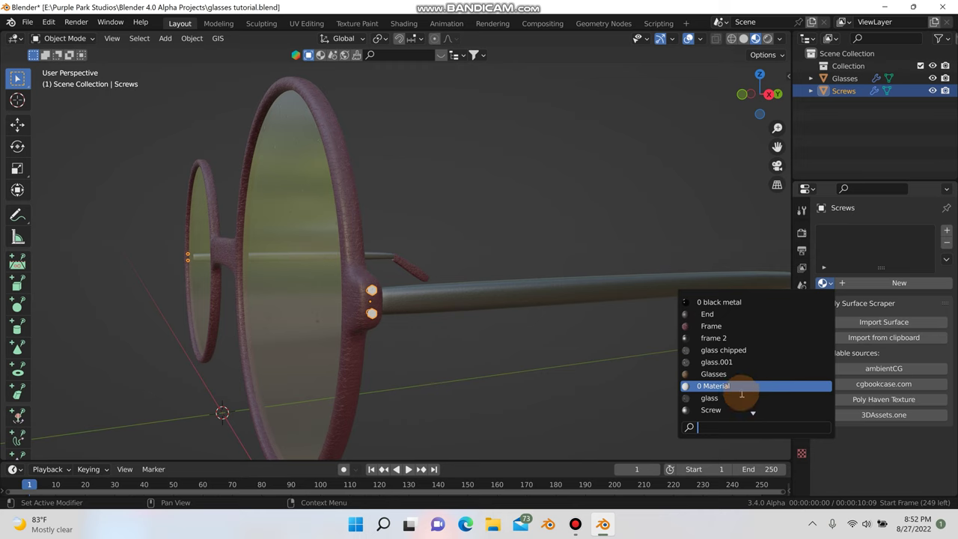
click(707, 313)
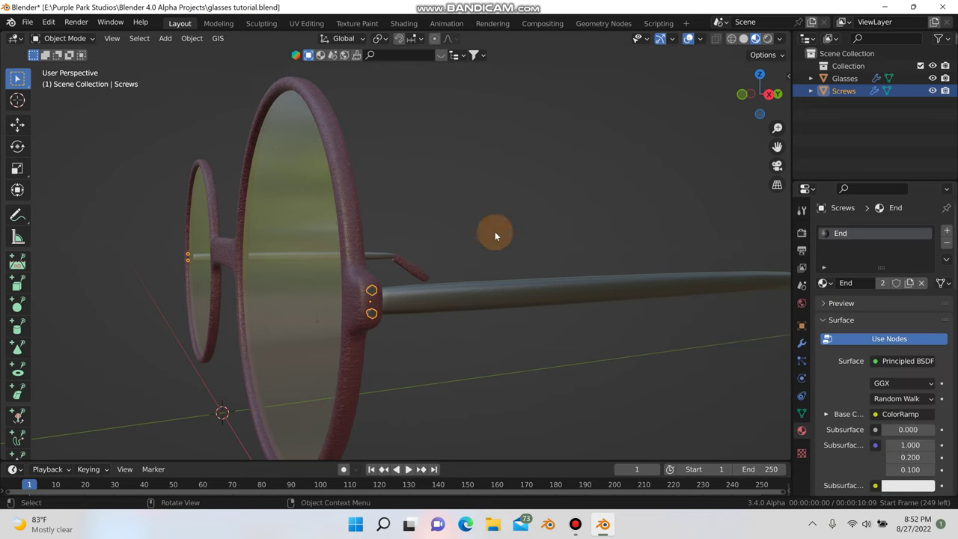
click(442, 324)
scroll(423, 315, up, 5)
scroll(422, 317, down, 5)
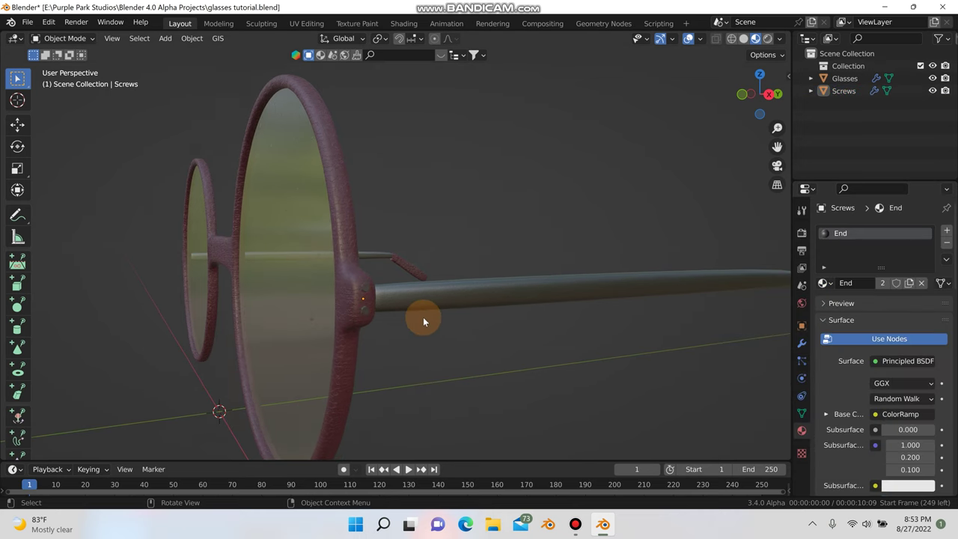
Save the glasses file under its existing name
middle_drag(420, 320, 513, 314)
scroll(517, 316, down, 2)
scroll(523, 317, up, 1)
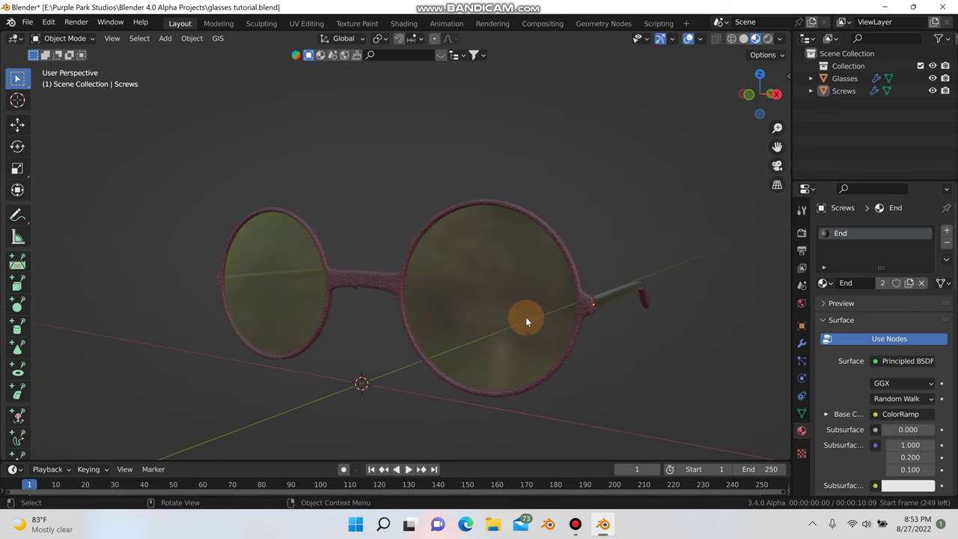
click(21, 23)
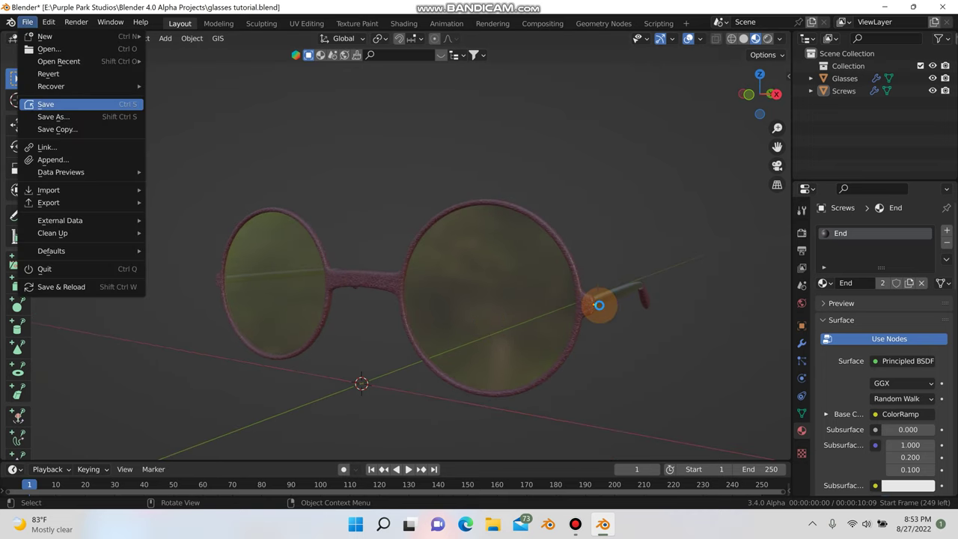
key(ctrl+s)
Parent the Screws to the Glasses with the Object option and select the Glasses alone
scroll(629, 310, up, 2)
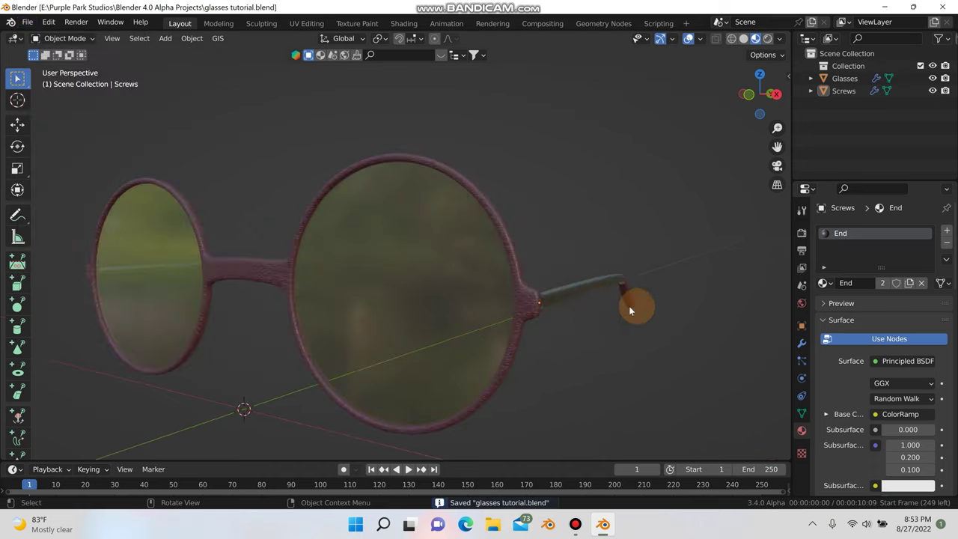
scroll(558, 310, up, 3)
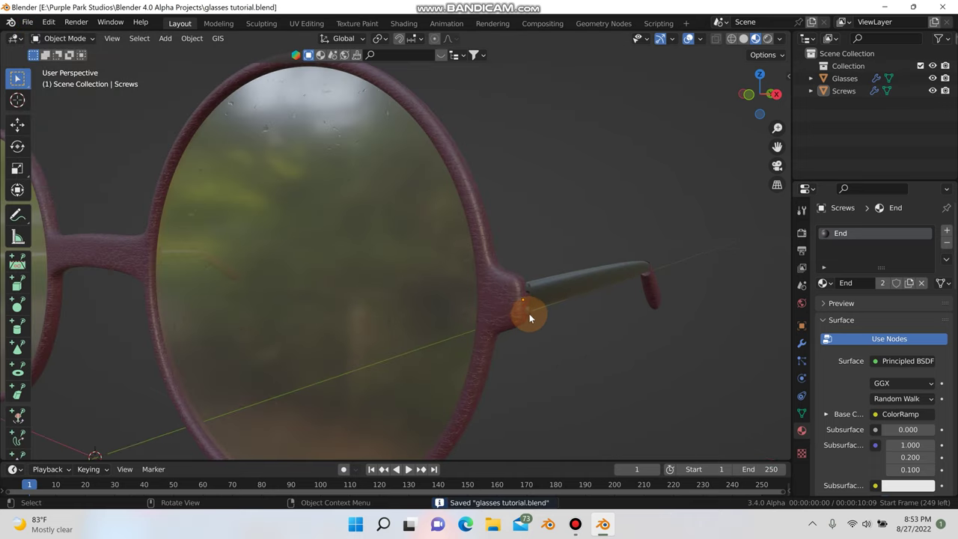
click(527, 311)
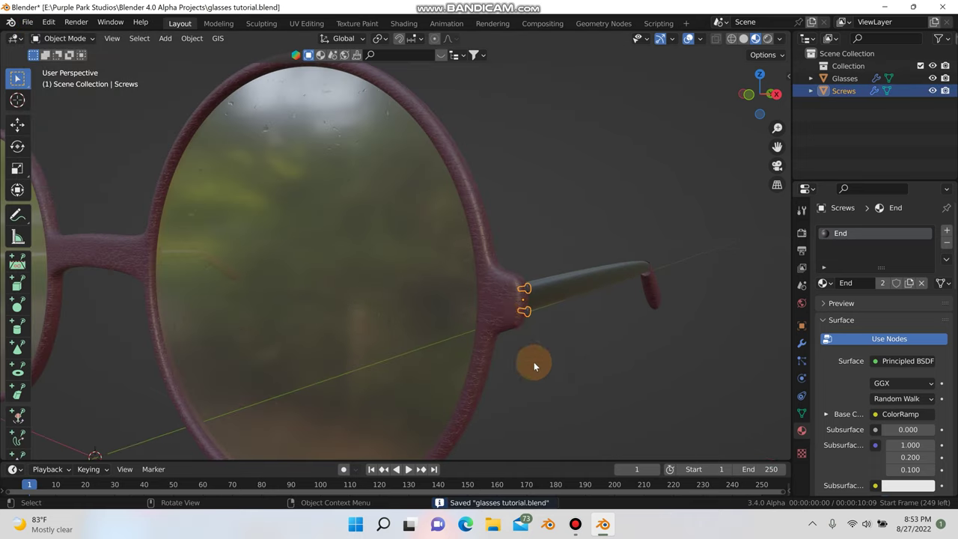
click(495, 286)
scroll(459, 306, down, 5)
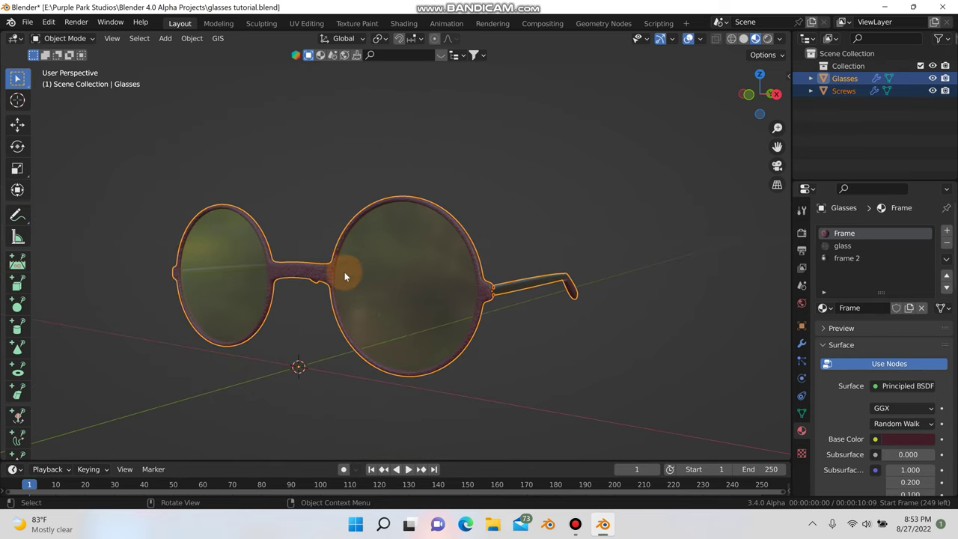
key(ctrl+p)
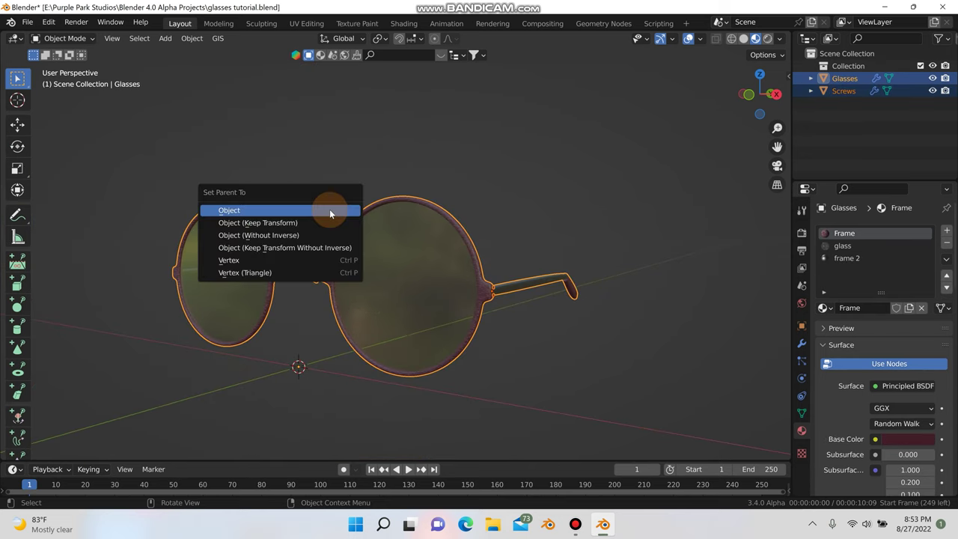
click(329, 210)
key(alt+a)
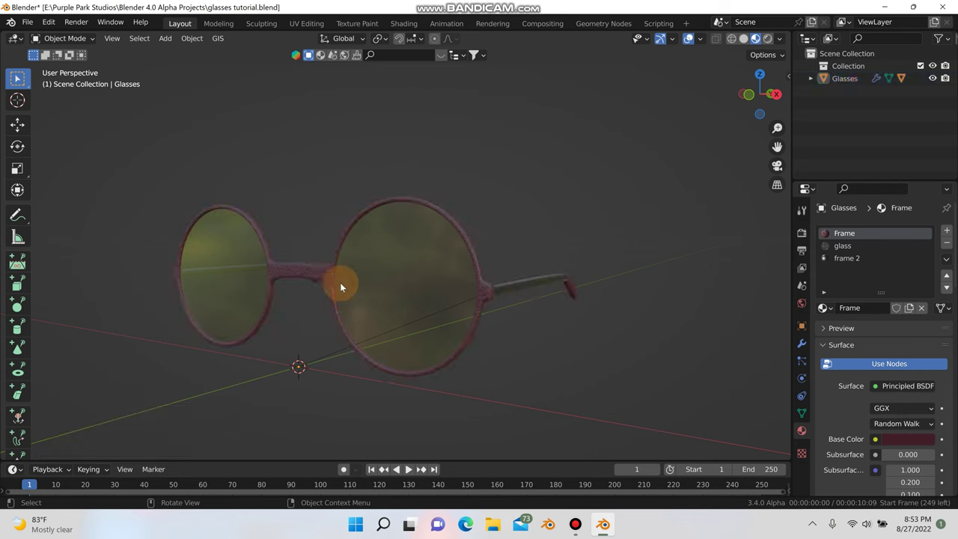
click(311, 263)
scroll(368, 267, up, 3)
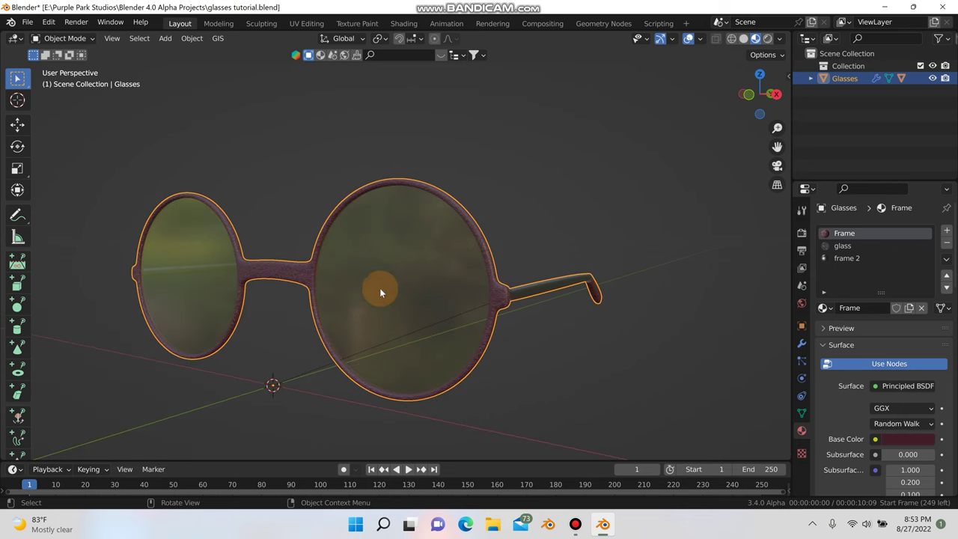
Add a Plain Axes empty at the world origin and scale it down to roughly the size of the glasses
mouse_move(378, 334)
middle_down()
mouse_move(342, 247)
mouse_move(354, 308)
mouse_move(428, 325)
mouse_move(337, 321)
mouse_move(348, 316)
middle_up()
key(shift+a)
mouse_move(296, 172)
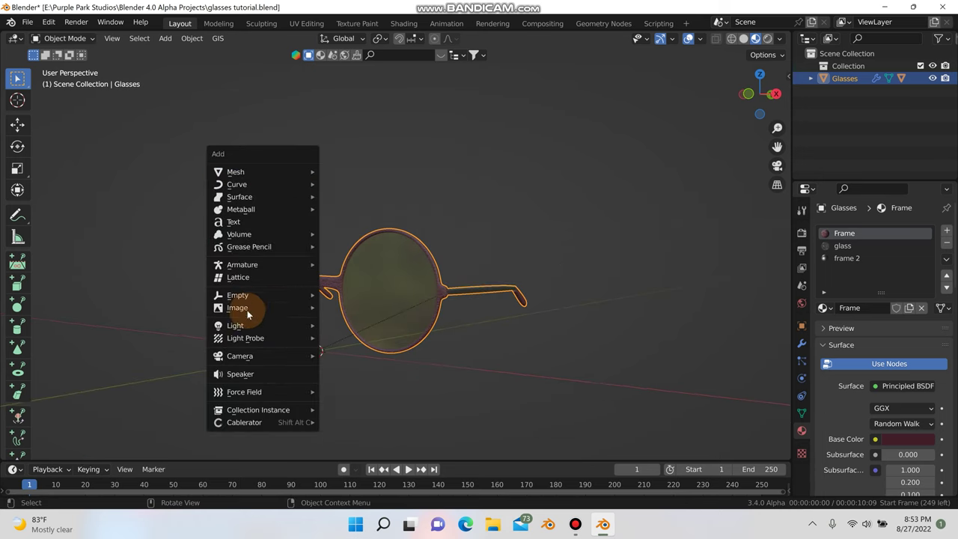
mouse_move(243, 296)
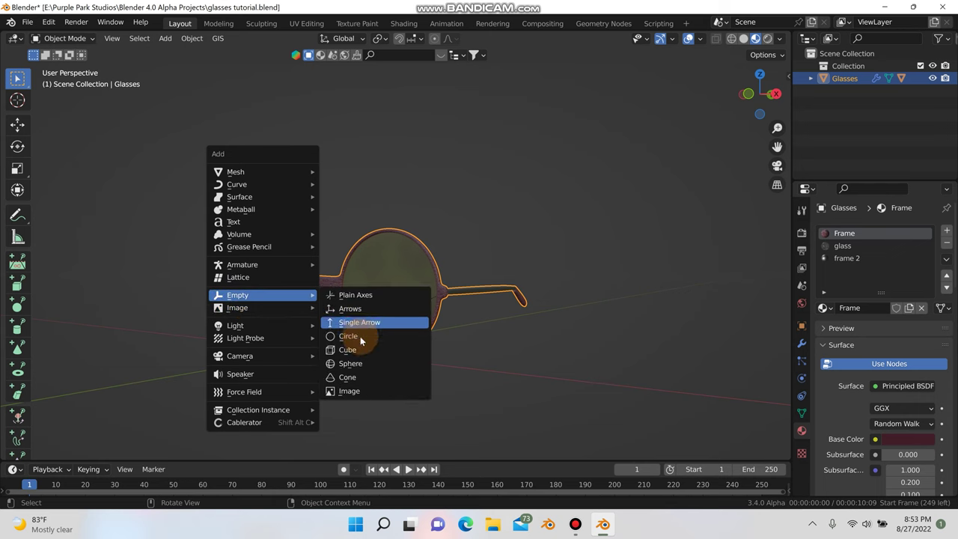
click(344, 295)
scroll(349, 343, down, 6)
key(s)
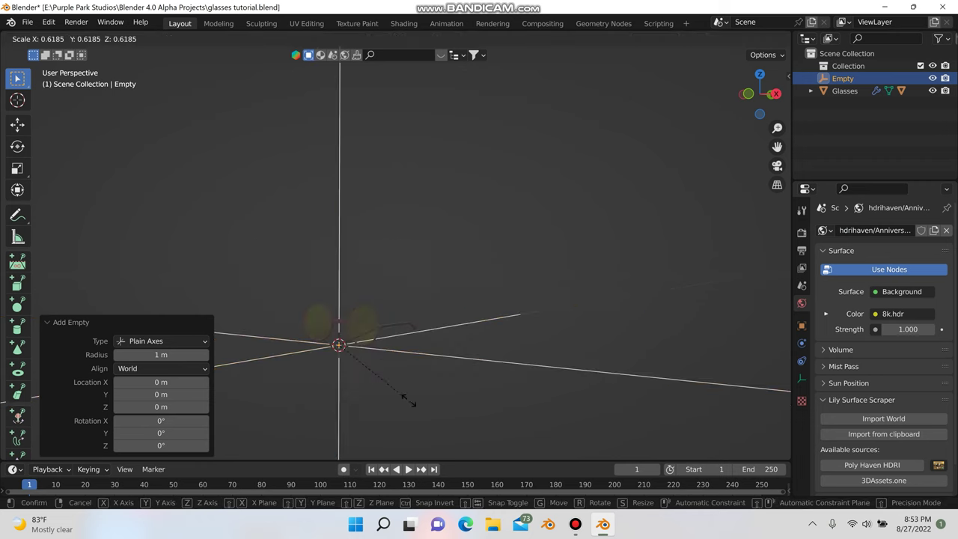
click(368, 374)
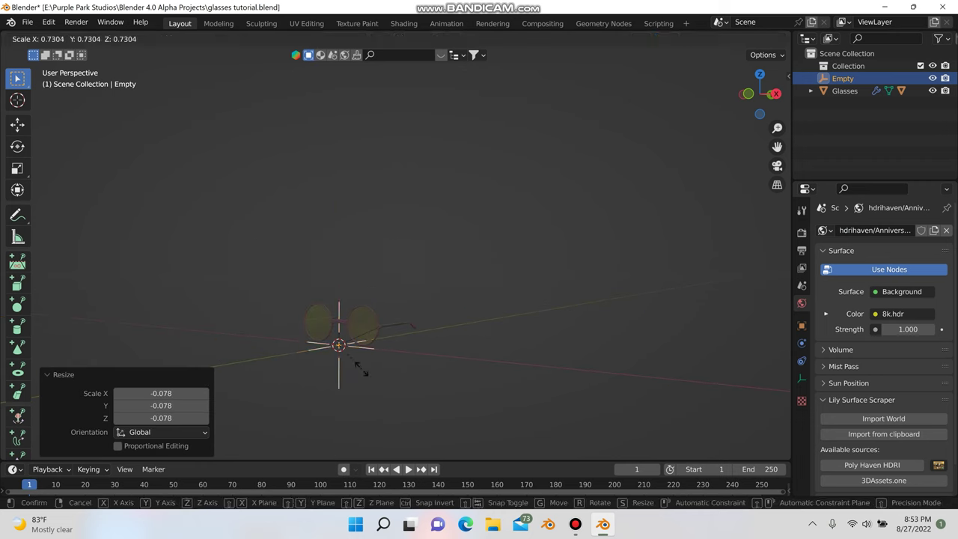
Select the Glasses object and snap it to the 3D cursor without keeping the offset
scroll(328, 301, up, 5)
click(329, 273)
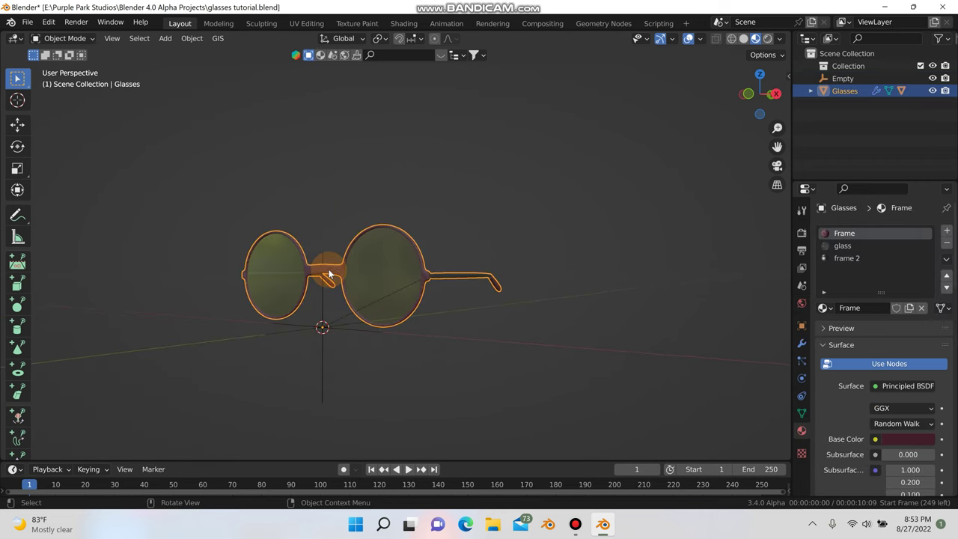
right_click(251, 218)
mouse_move(218, 323)
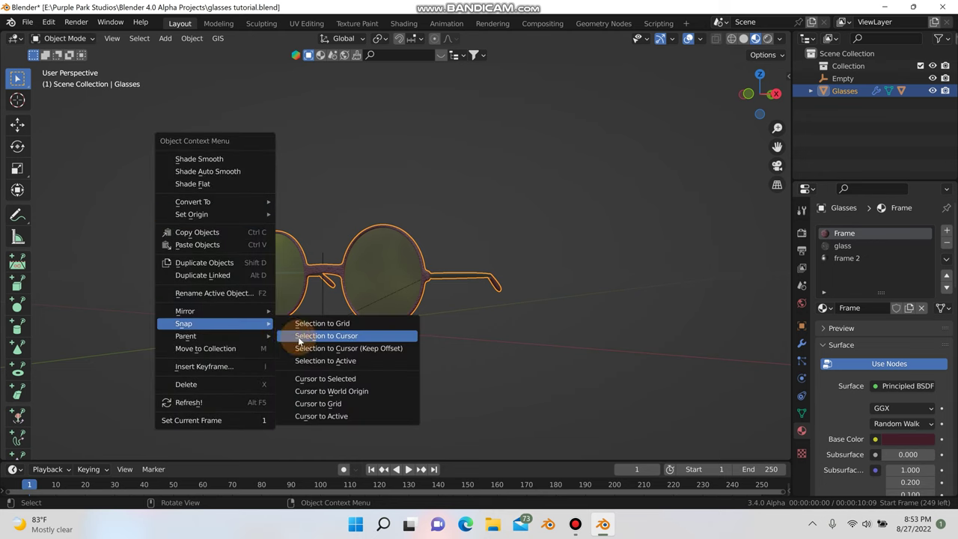
click(298, 337)
Set the Glasses' origin to its geometry and snap the object to the 3D cursor again
middle_drag(299, 321, 271, 297)
right_click(271, 298)
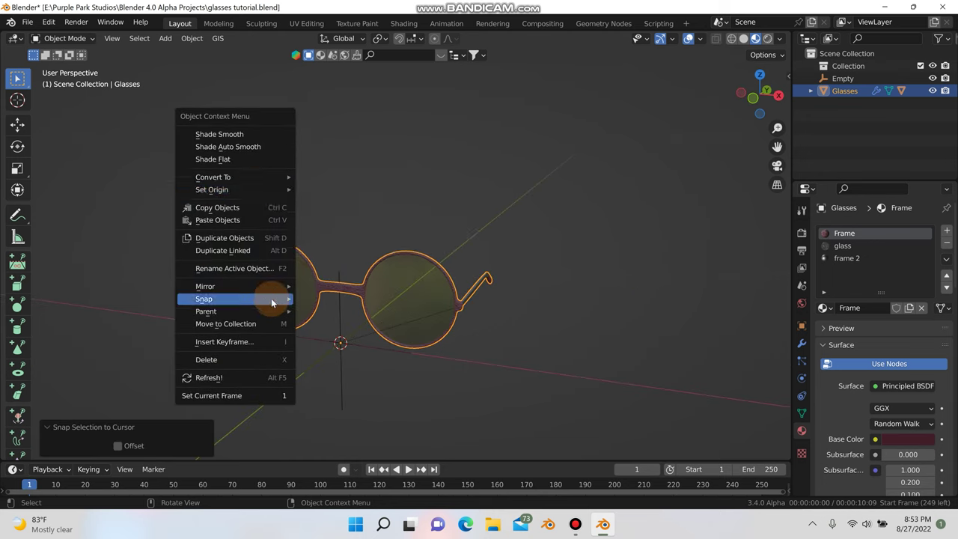
mouse_move(256, 187)
click(345, 206)
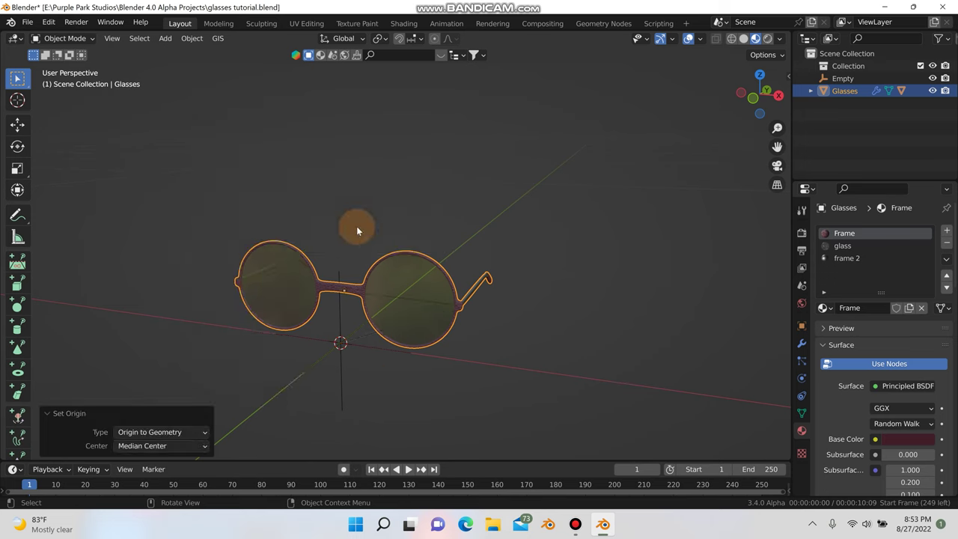
right_click(356, 226)
mouse_move(342, 337)
click(404, 349)
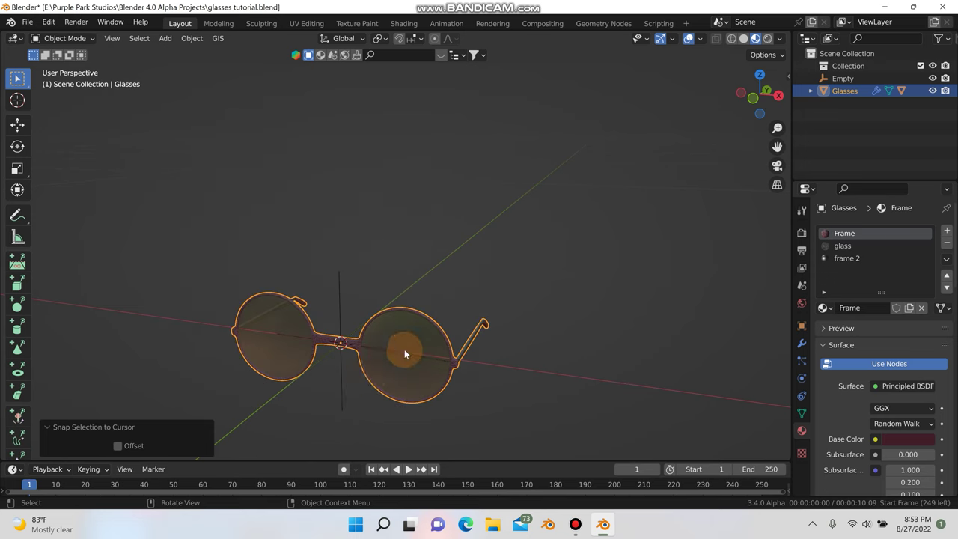
Parent the Glasses to the Empty with the Object option
middle_drag(353, 370, 372, 354)
scroll(371, 354, up, 3)
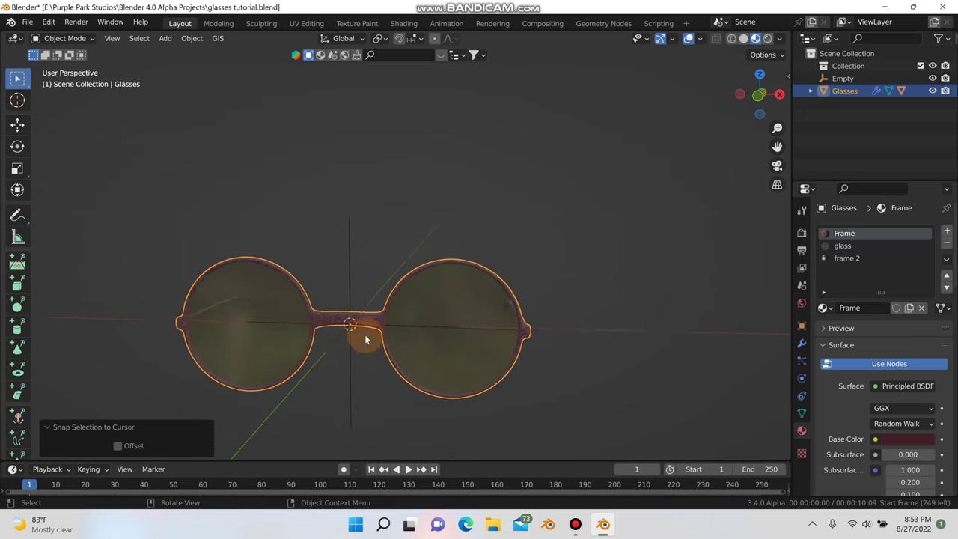
click(344, 243)
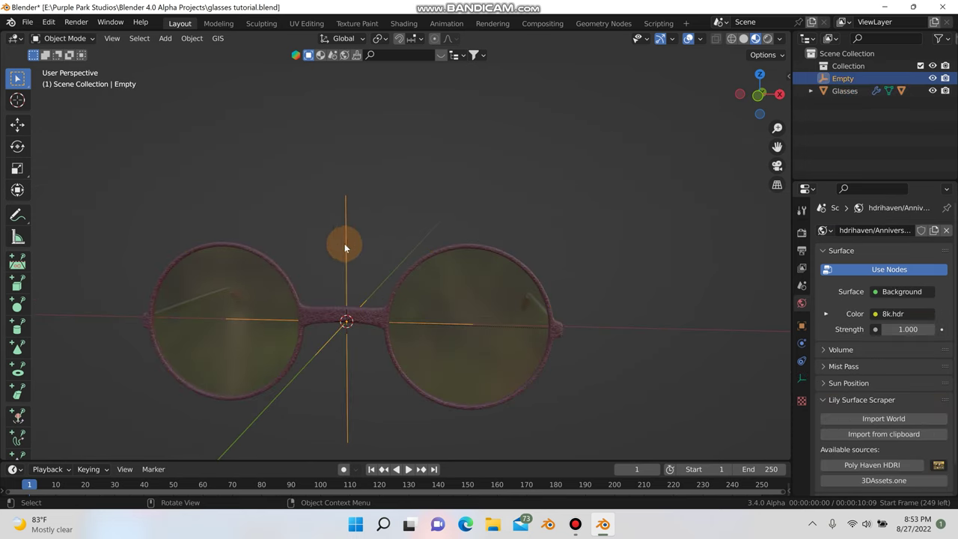
click(416, 257)
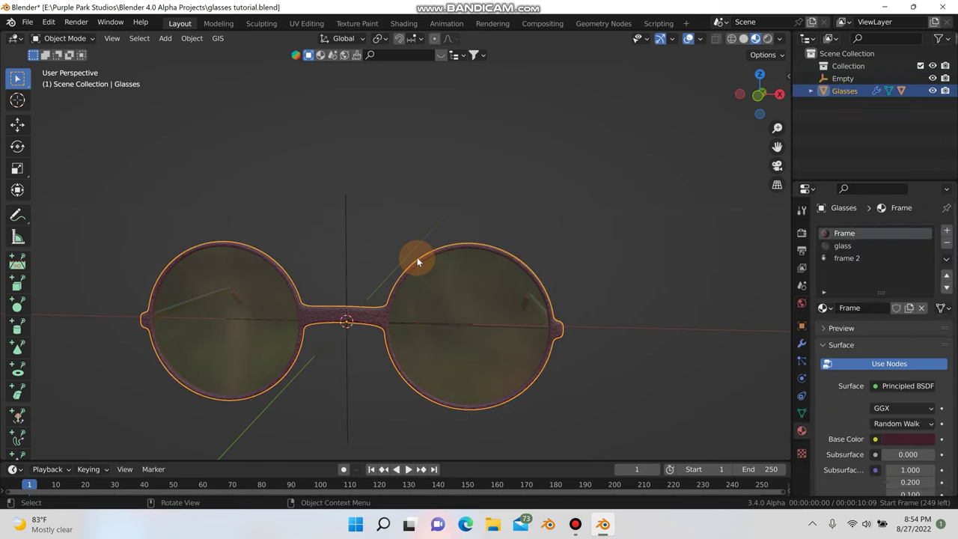
shift+click(344, 258)
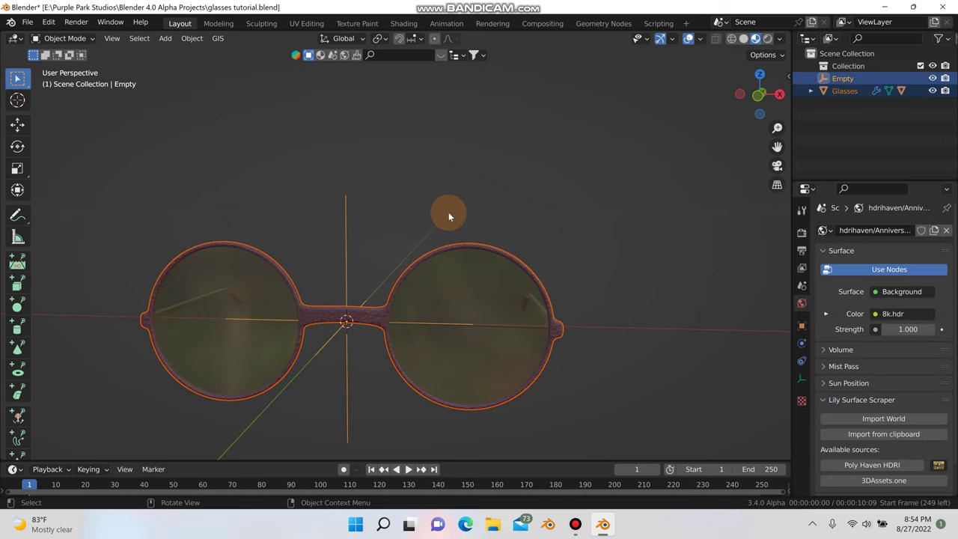
key(ctrl+p)
click(448, 212)
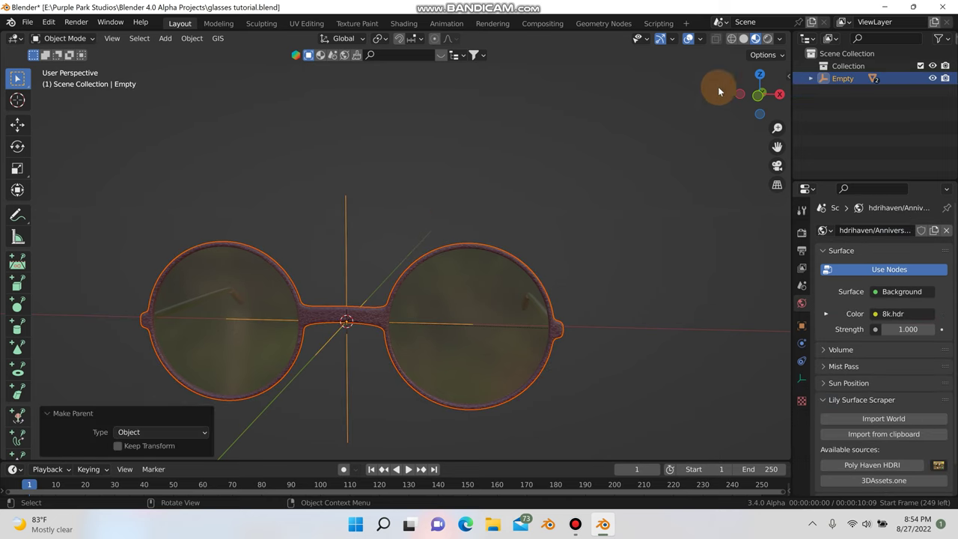
Select the Empty alone and test-move it to check that the glasses follow, cancelling the move
middle_drag(428, 259, 336, 242)
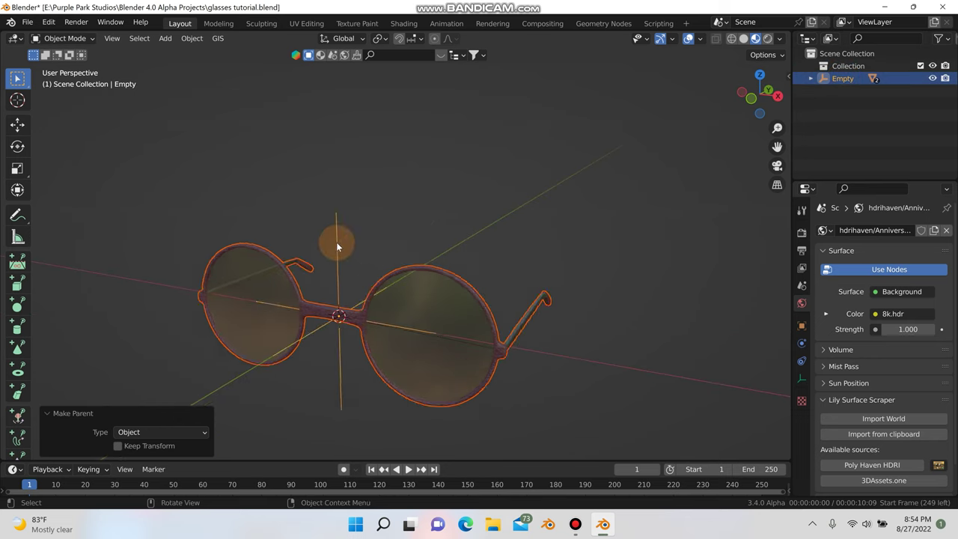
click(335, 242)
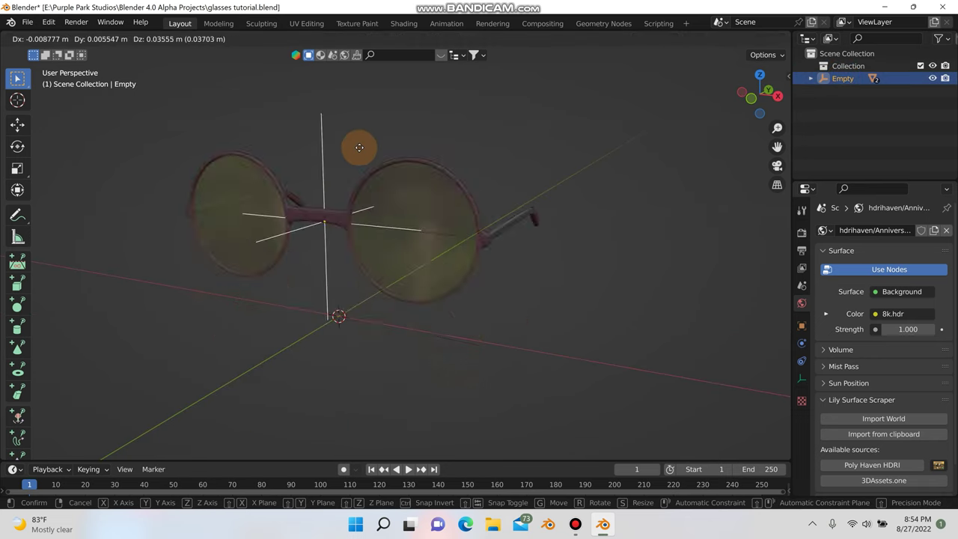
right_click(478, 198)
middle_drag(550, 265, 442, 269)
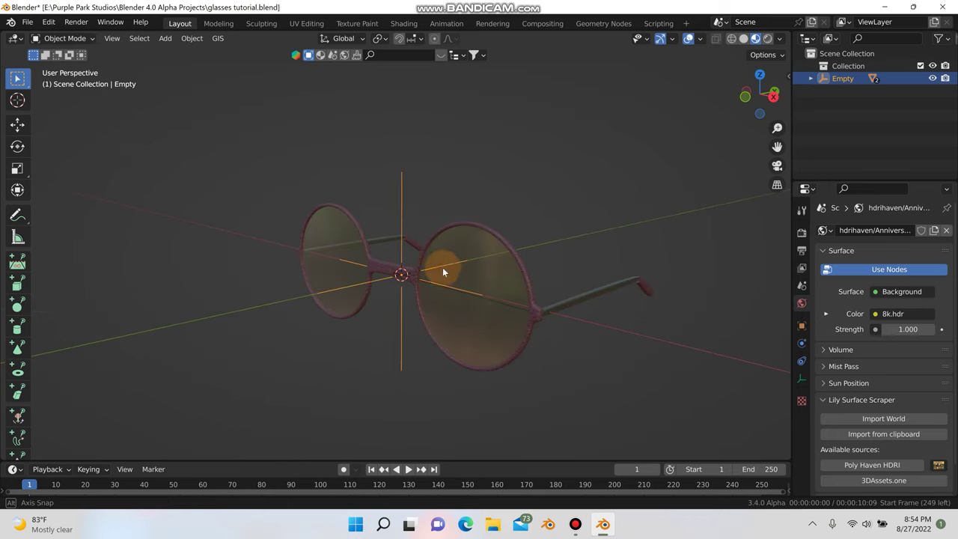